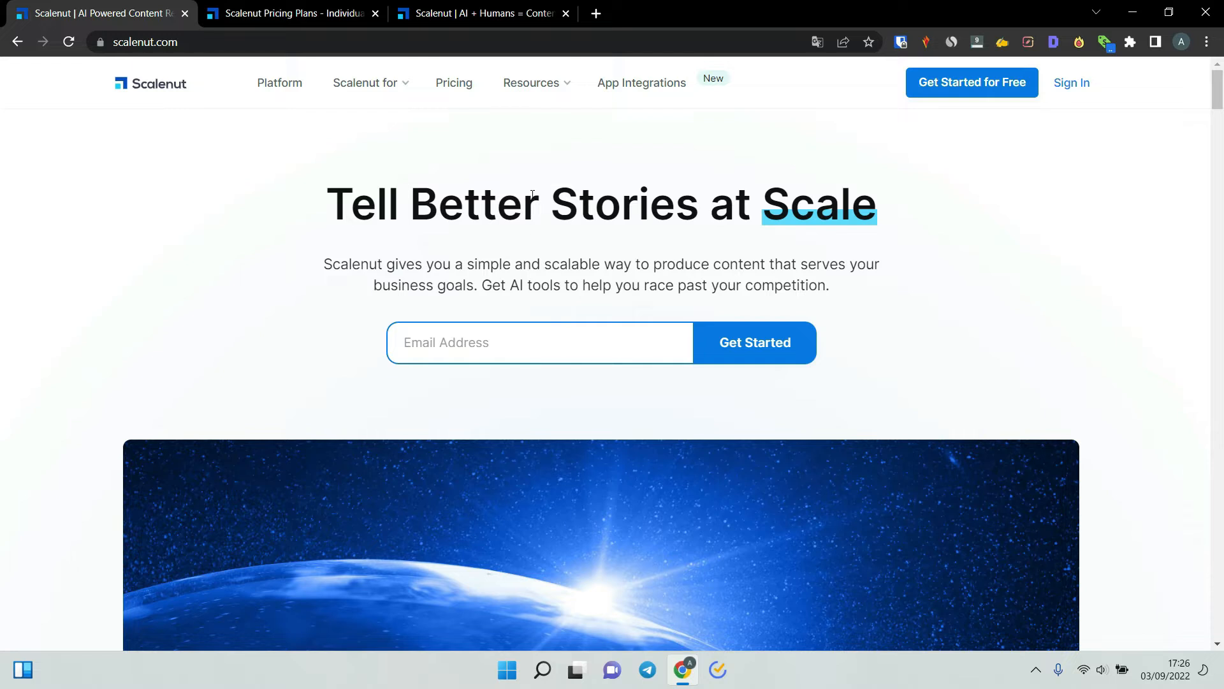
Step: Look over the Scalenut homepage from its headline through the feature cards to the customer reviews
{"action": "left_click_drag", "start_coordinate": [554, 201], "coordinate": [549, 203]}
{"action": "triple_click", "coordinate": [570, 203]}
{"action": "left_click", "coordinate": [989, 251]}
{"action": "scroll", "coordinate": [1092, 327], "scroll_direction": "down", "scroll_amount": 12}
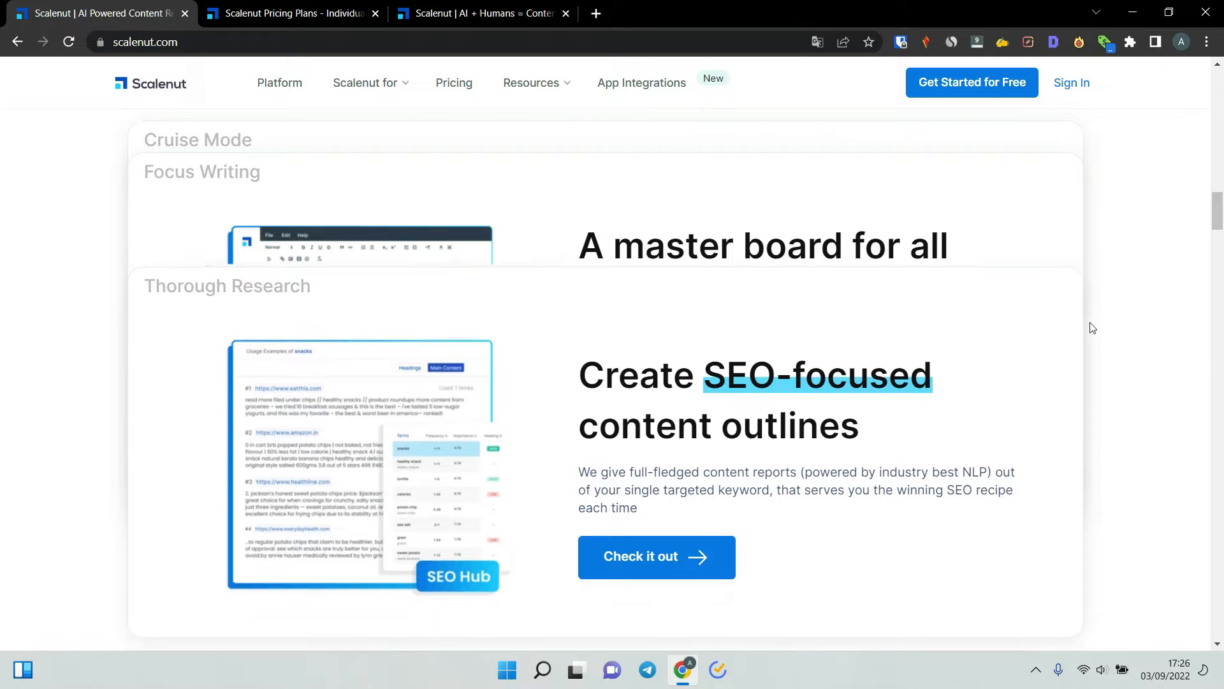
{"action": "scroll", "coordinate": [1092, 327], "scroll_direction": "down", "scroll_amount": 8}
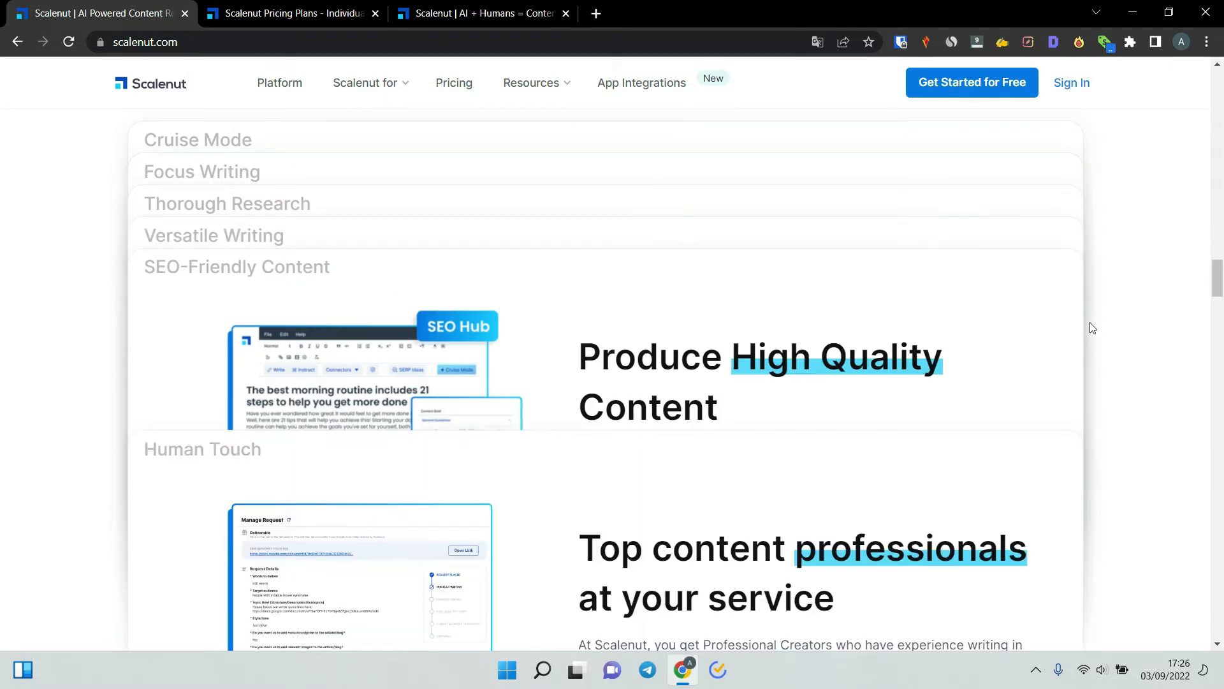
{"action": "scroll", "coordinate": [1092, 327], "scroll_direction": "down", "scroll_amount": 15}
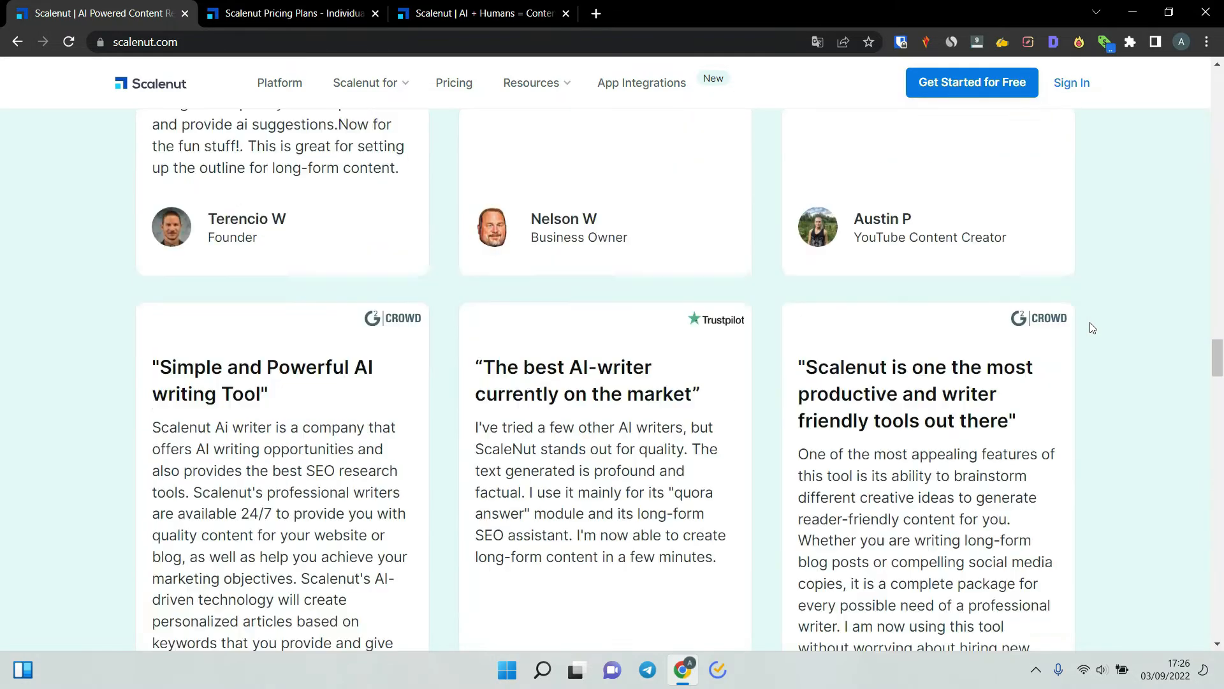
Step: Read the Cruise Mode and SEO Hub sections of the homepage
{"action": "scroll", "coordinate": [1092, 328], "scroll_direction": "down", "scroll_amount": 5}
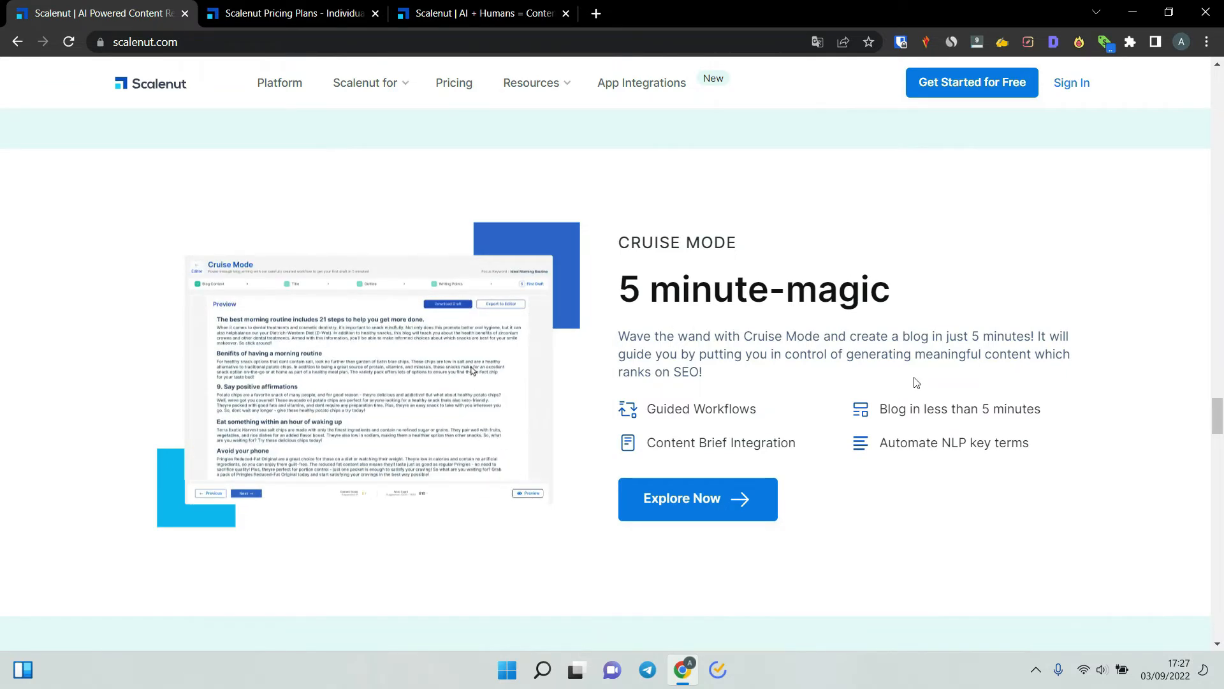
{"action": "scroll", "coordinate": [916, 381], "scroll_direction": "down", "scroll_amount": 1}
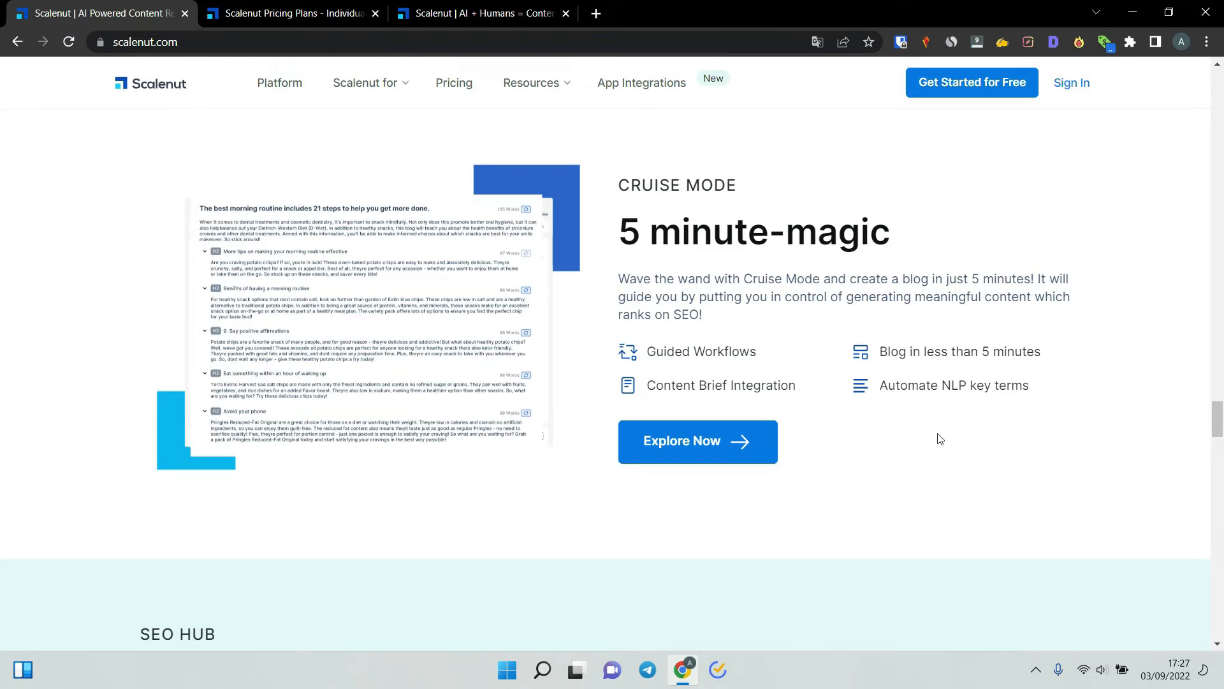
{"action": "scroll", "coordinate": [938, 436], "scroll_direction": "down", "scroll_amount": 2}
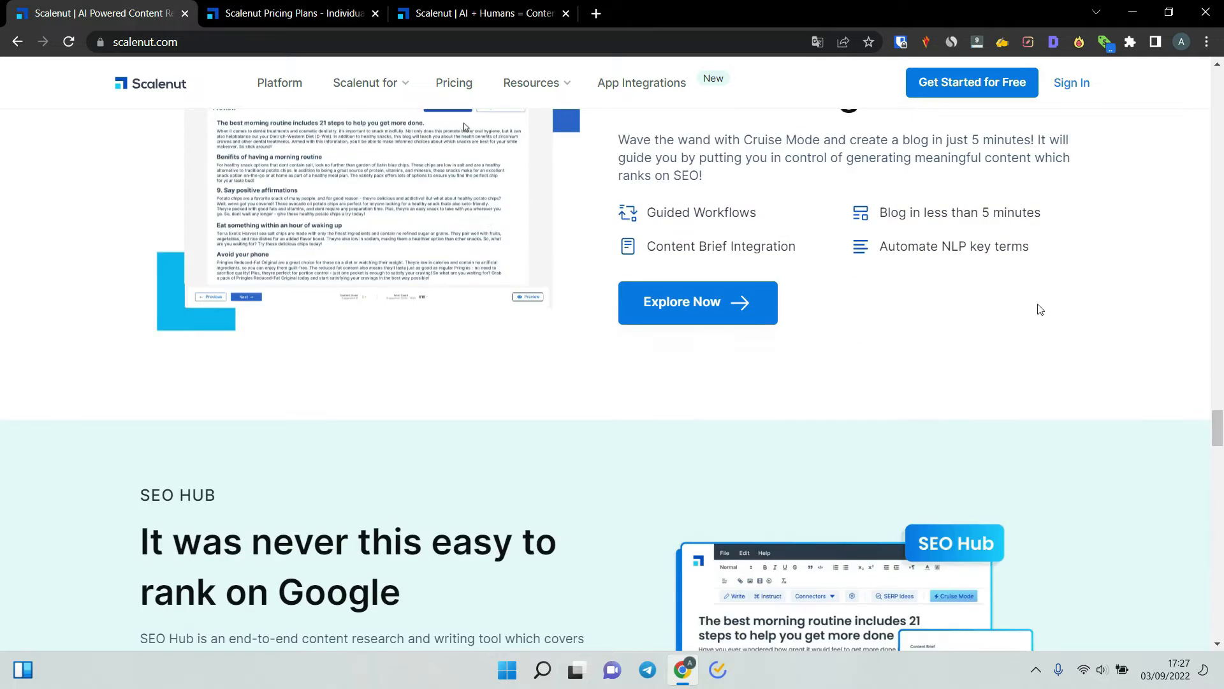
{"action": "scroll", "coordinate": [1039, 309], "scroll_direction": "up", "scroll_amount": 2}
{"action": "scroll", "coordinate": [1040, 309], "scroll_direction": "down", "scroll_amount": 2}
{"action": "scroll", "coordinate": [1038, 308], "scroll_direction": "down", "scroll_amount": 6}
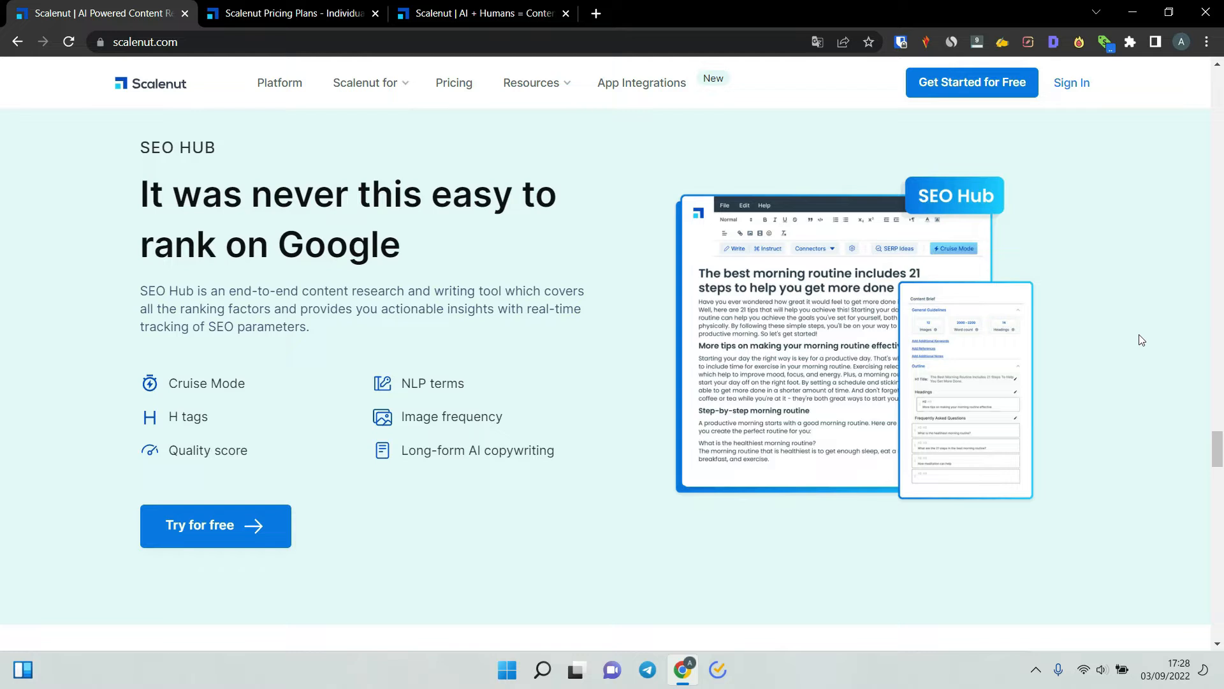
{"action": "scroll", "coordinate": [1141, 340], "scroll_direction": "down", "scroll_amount": 1}
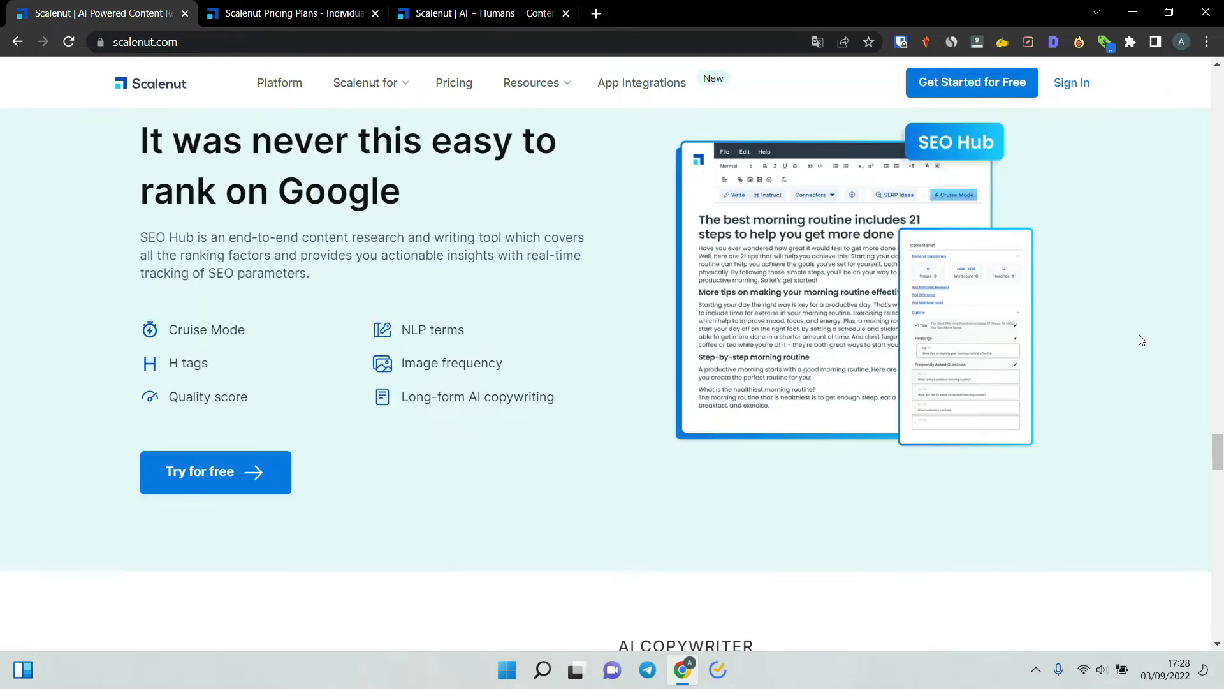
Step: Review the AI Copywriter section and the audiences listed under "Scalenut is ideal for" on the homepage
{"action": "scroll", "coordinate": [1141, 339], "scroll_direction": "down", "scroll_amount": 7}
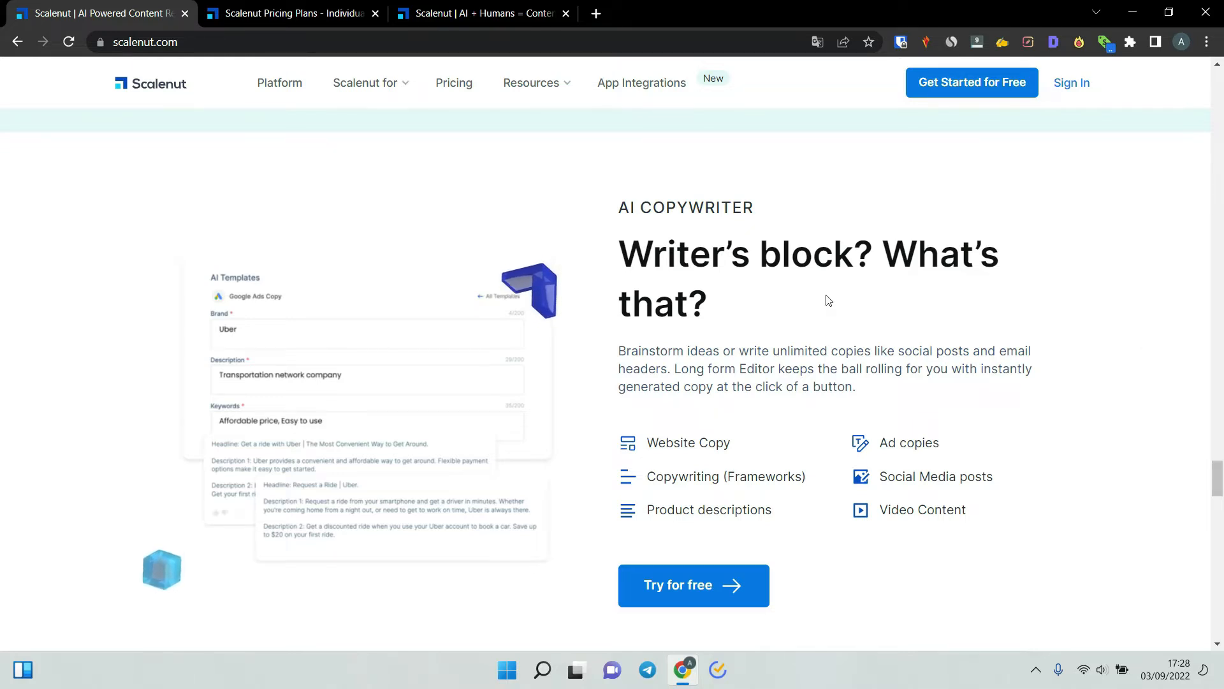
{"action": "scroll", "coordinate": [827, 299], "scroll_direction": "down", "scroll_amount": 1}
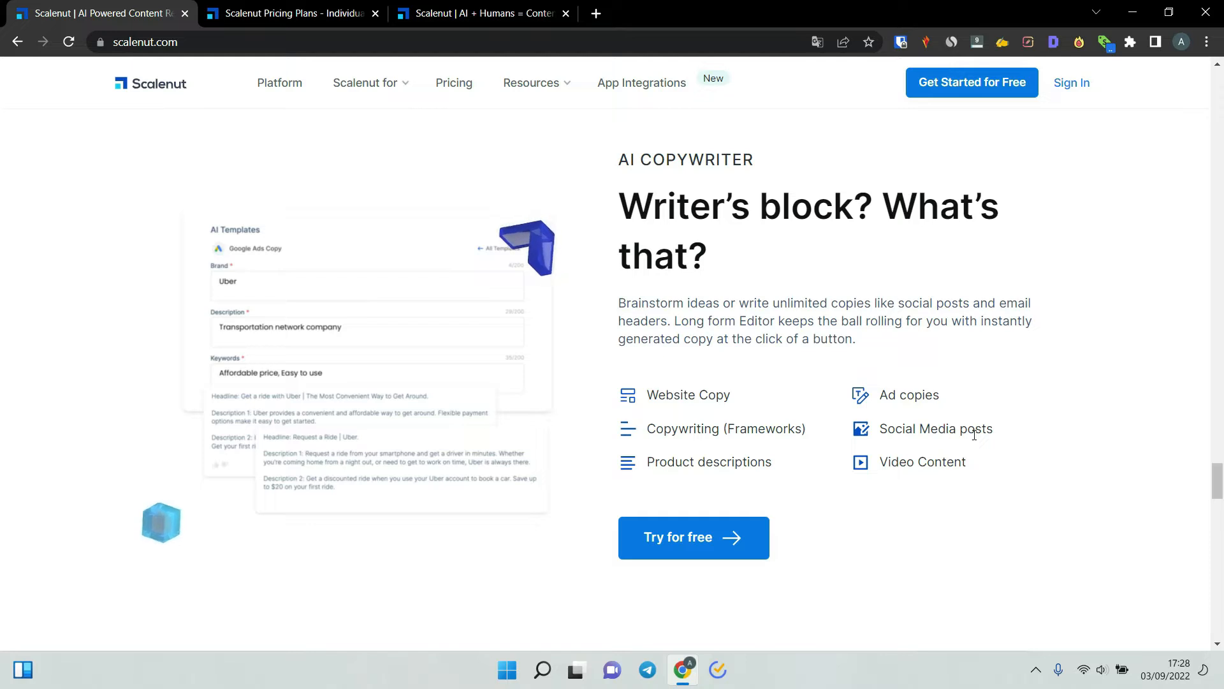
{"action": "scroll", "coordinate": [696, 334], "scroll_direction": "down", "scroll_amount": 5}
{"action": "scroll", "coordinate": [696, 334], "scroll_direction": "down", "scroll_amount": 9}
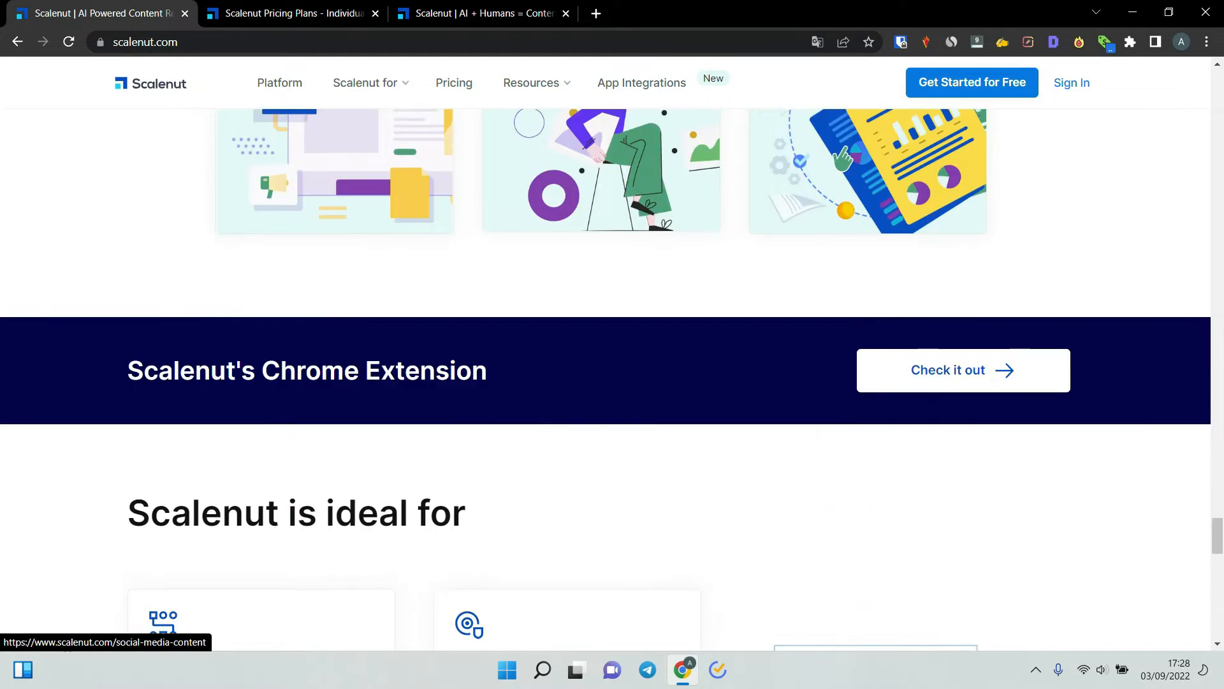
{"action": "scroll", "coordinate": [774, 429], "scroll_direction": "down", "scroll_amount": 4}
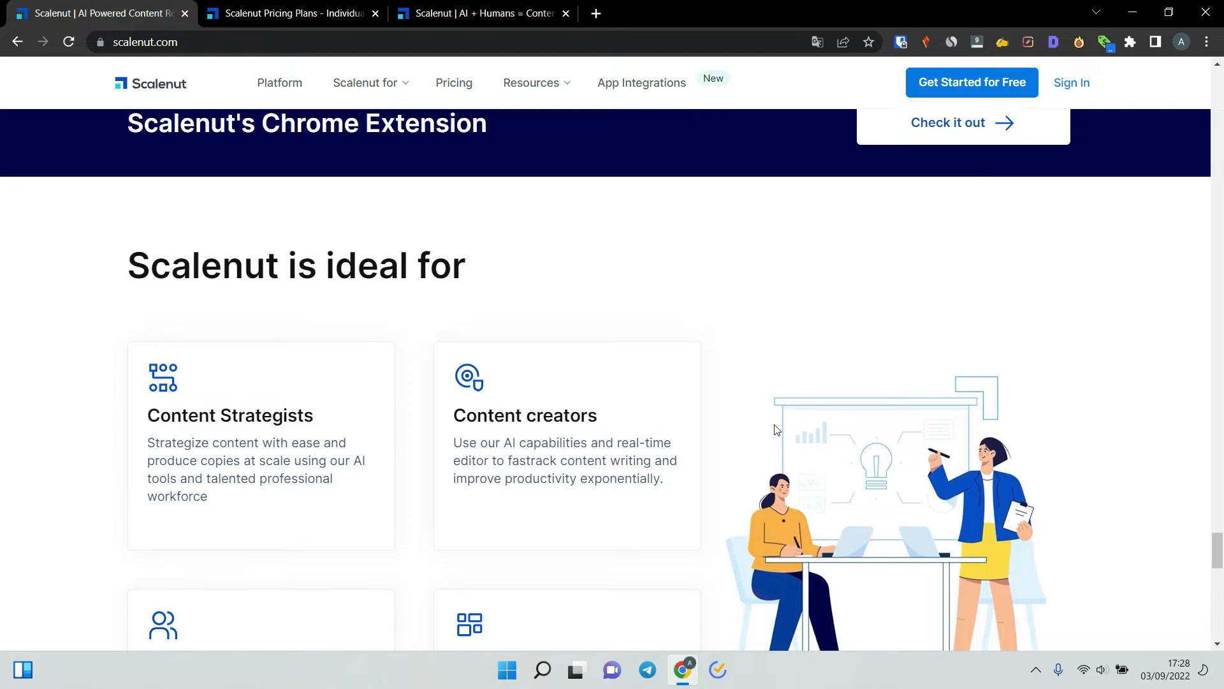
{"action": "scroll", "coordinate": [776, 429], "scroll_direction": "up", "scroll_amount": 1}
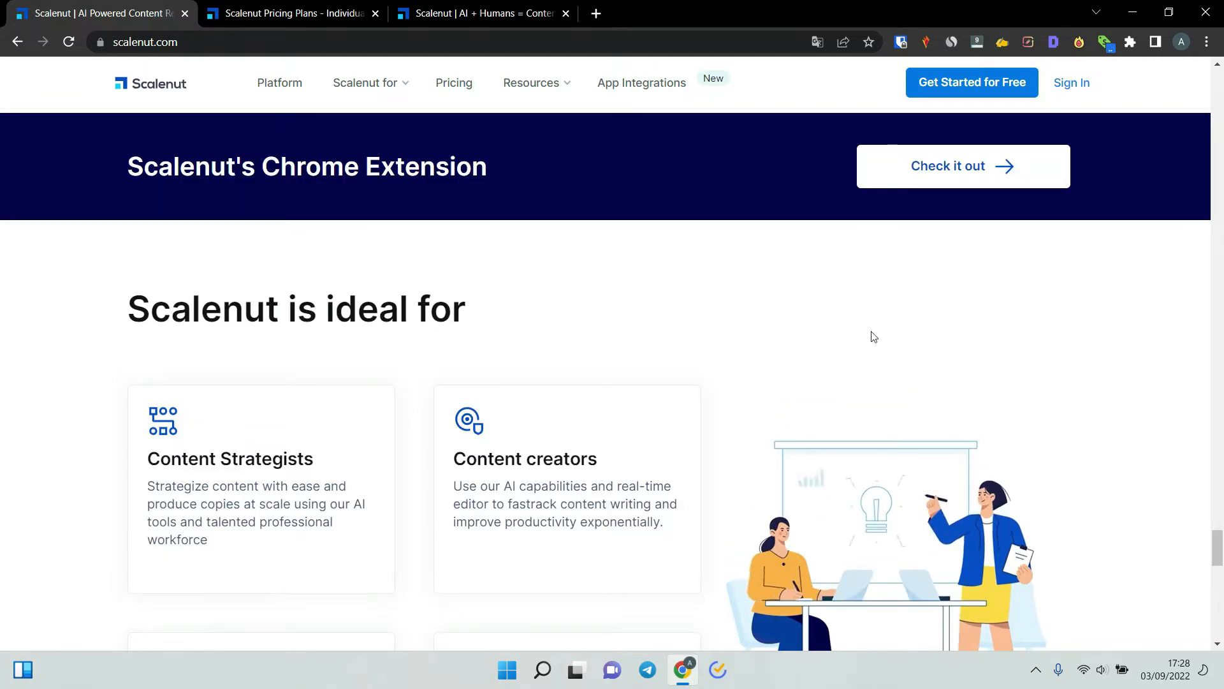
{"action": "scroll", "coordinate": [873, 336], "scroll_direction": "down", "scroll_amount": 15}
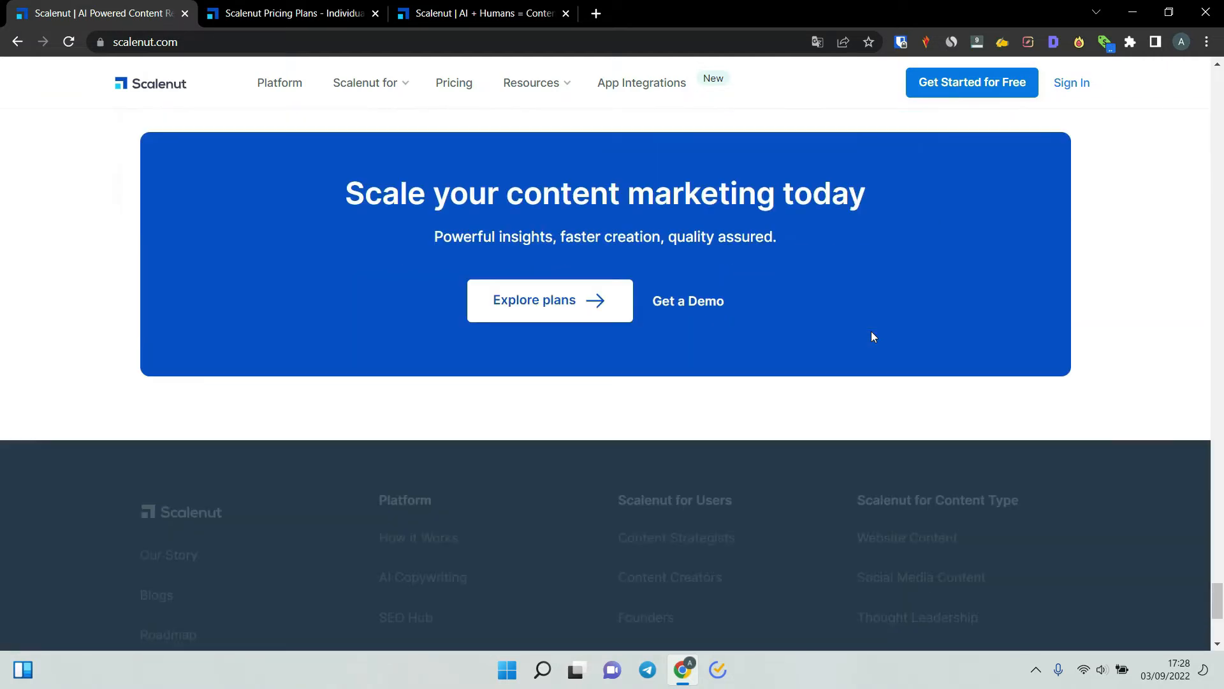
{"action": "scroll", "coordinate": [873, 336], "scroll_direction": "up", "scroll_amount": 7}
{"action": "scroll", "coordinate": [874, 337], "scroll_direction": "up", "scroll_amount": 2}
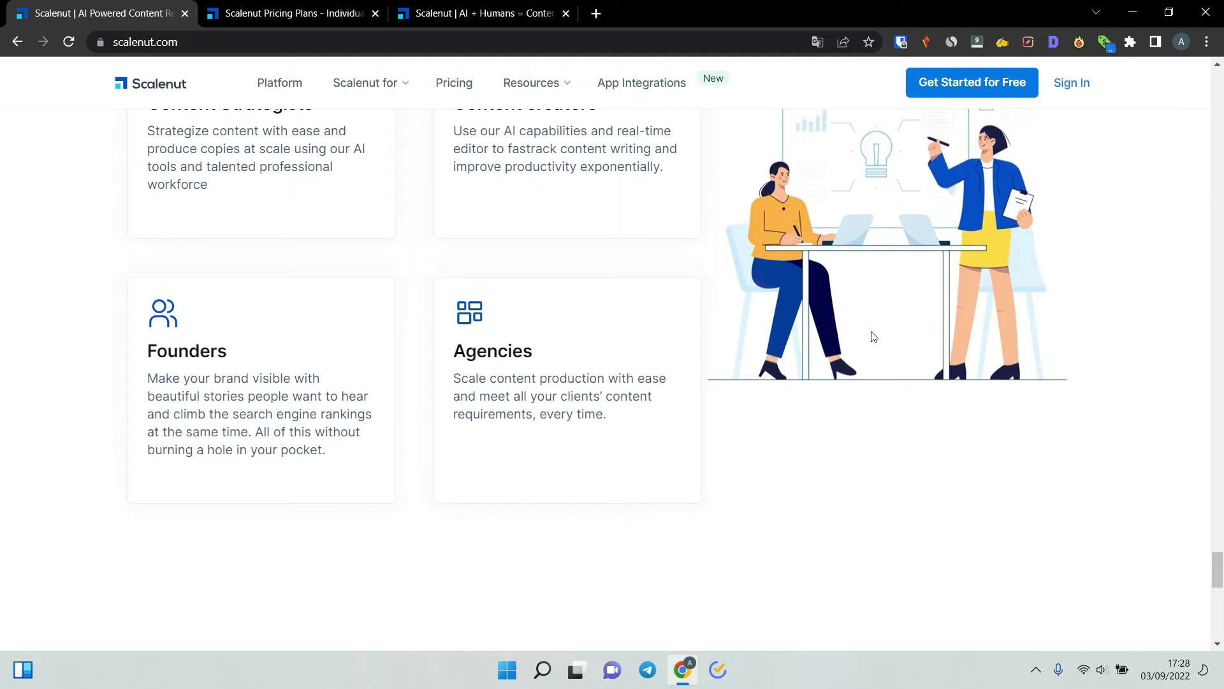
{"action": "scroll", "coordinate": [873, 337], "scroll_direction": "up", "scroll_amount": 4}
{"action": "scroll", "coordinate": [911, 188], "scroll_direction": "up", "scroll_amount": 4}
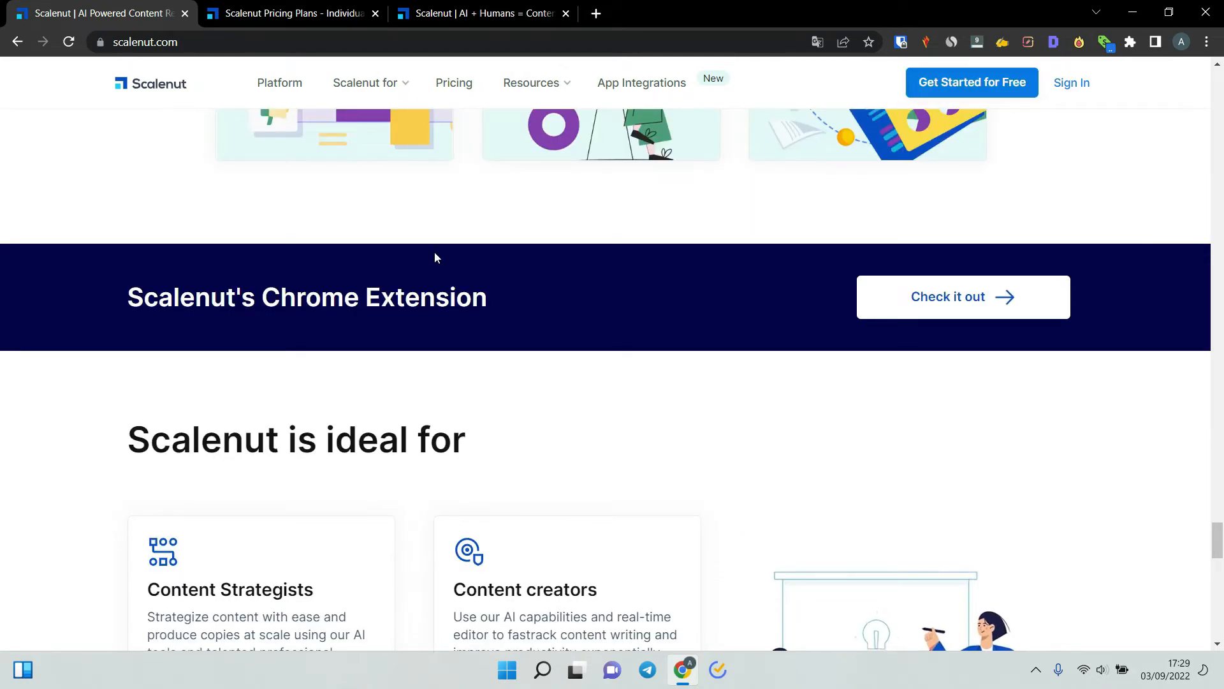
Step: Go to the already open Scalenut pricing page, dismiss the chat message and show the plans billed monthly
{"action": "left_click", "coordinate": [264, 13]}
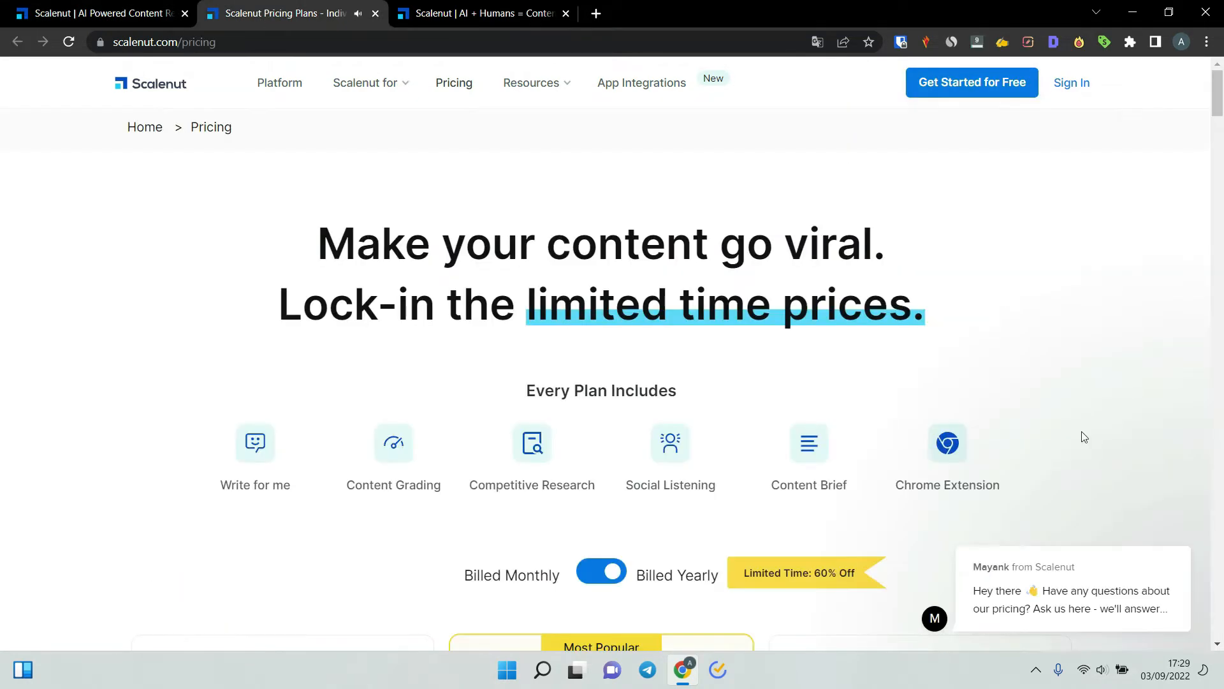
{"action": "left_click", "coordinate": [1155, 517]}
{"action": "scroll", "coordinate": [1141, 516], "scroll_direction": "down", "scroll_amount": 3}
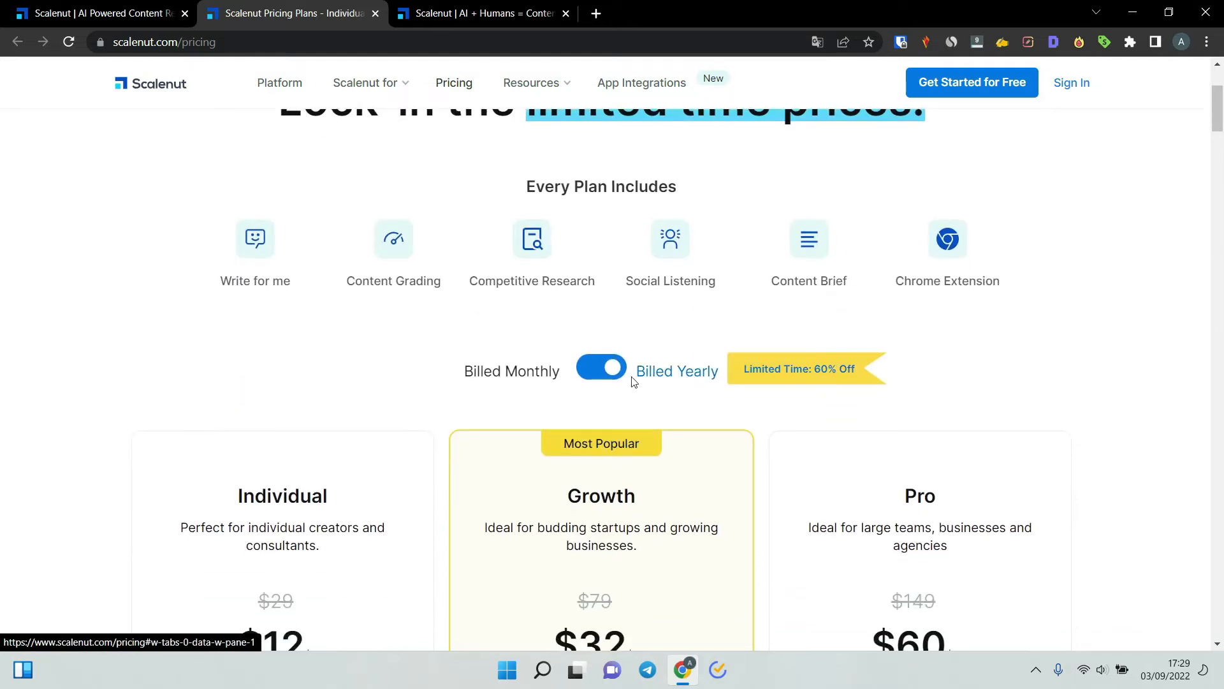
{"action": "scroll", "coordinate": [589, 372], "scroll_direction": "down", "scroll_amount": 3}
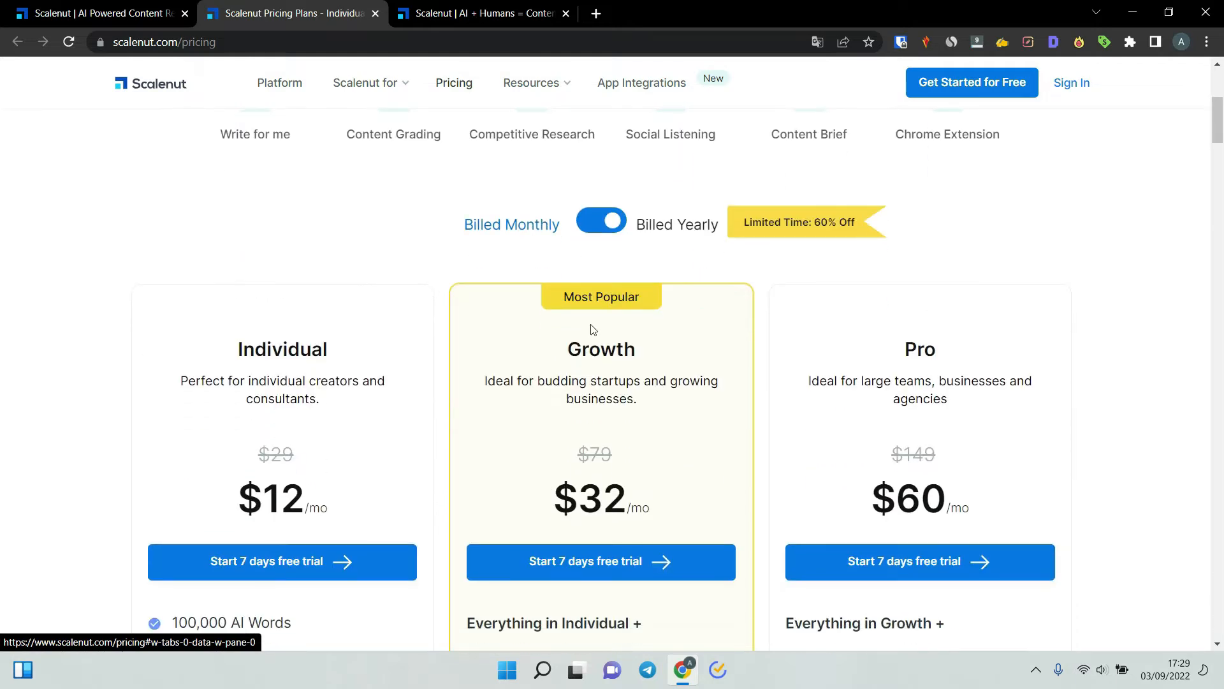
{"action": "left_click", "coordinate": [596, 219]}
Step: Examine the monthly price and included features of the Individual plan
{"action": "scroll", "coordinate": [377, 203], "scroll_direction": "down", "scroll_amount": 2}
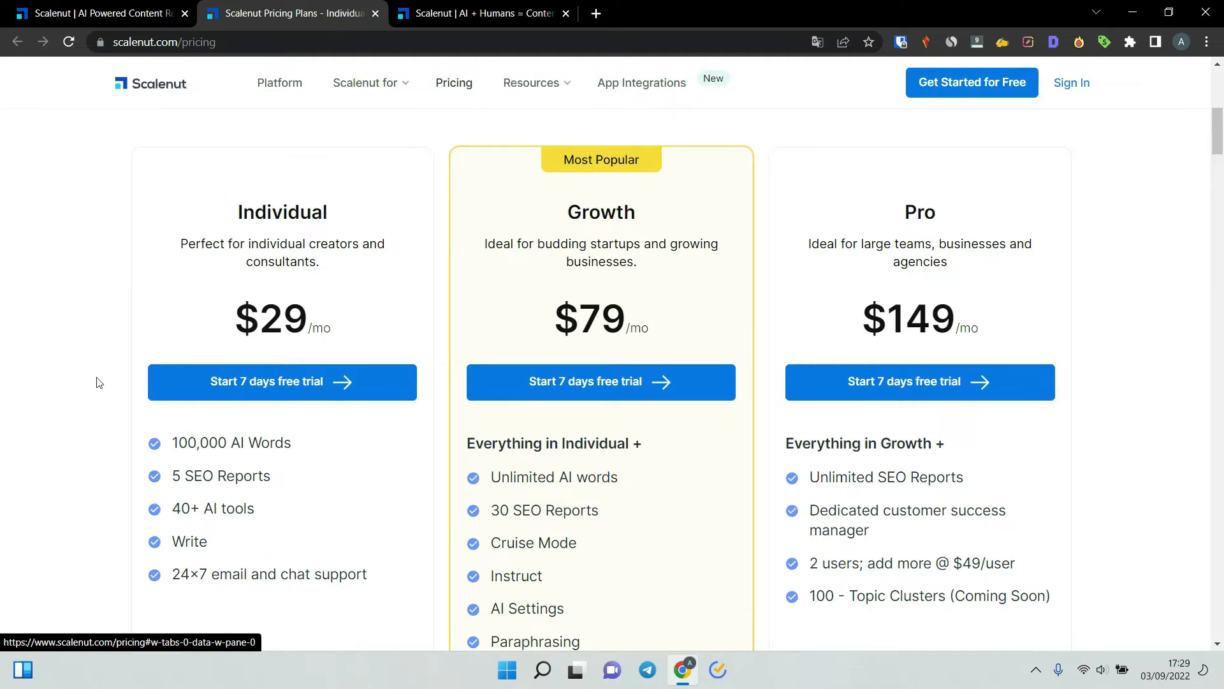
{"action": "scroll", "coordinate": [135, 400], "scroll_direction": "down", "scroll_amount": 1}
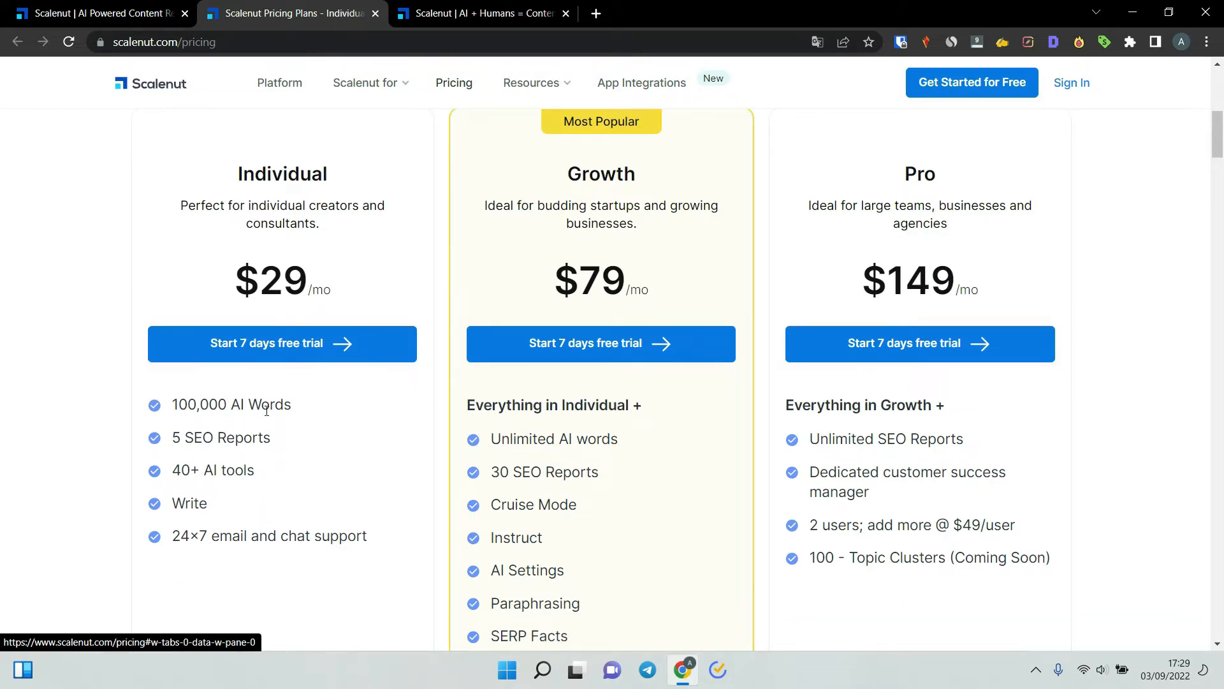
{"action": "scroll", "coordinate": [134, 400], "scroll_direction": "down", "scroll_amount": 1}
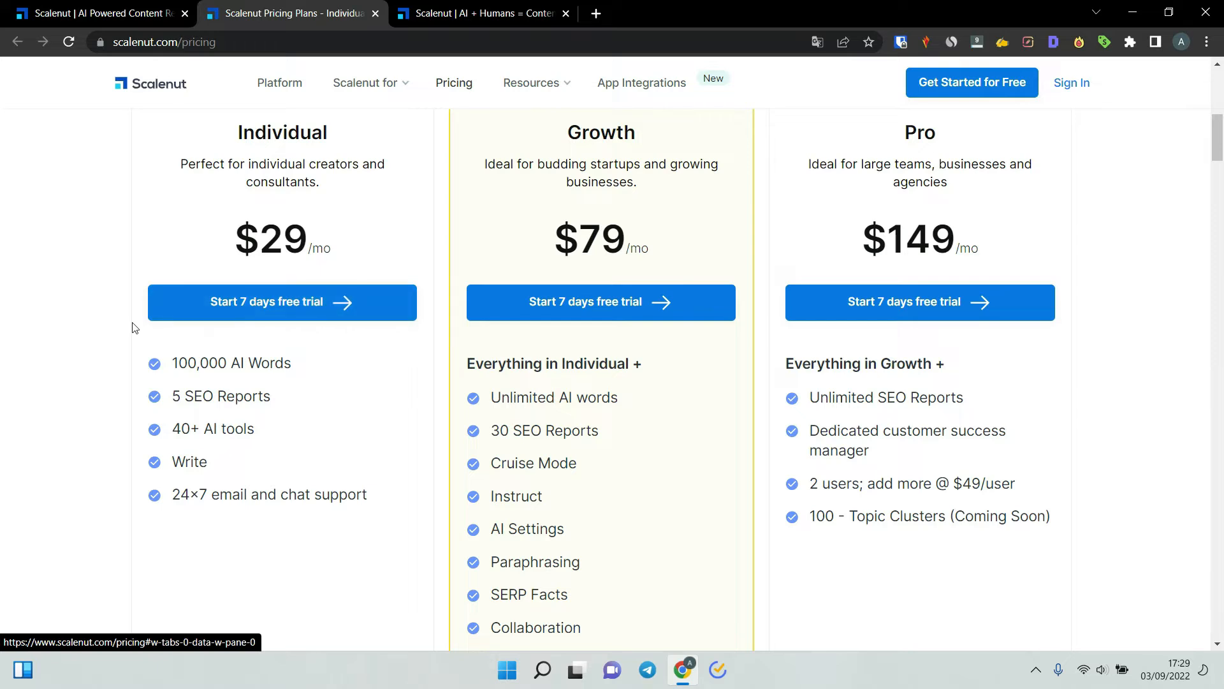
{"action": "scroll", "coordinate": [135, 328], "scroll_direction": "down", "scroll_amount": 1}
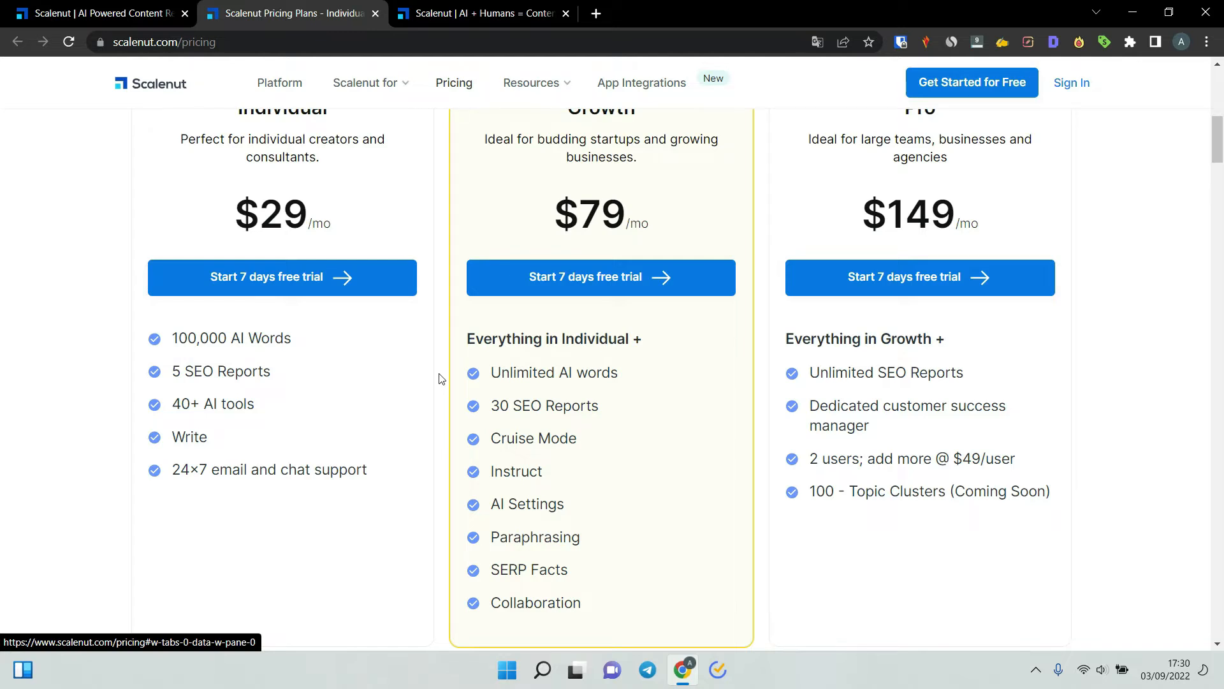
Step: Examine the monthly price and the full feature list of the Growth plan
{"action": "scroll", "coordinate": [738, 415], "scroll_direction": "up", "scroll_amount": 2}
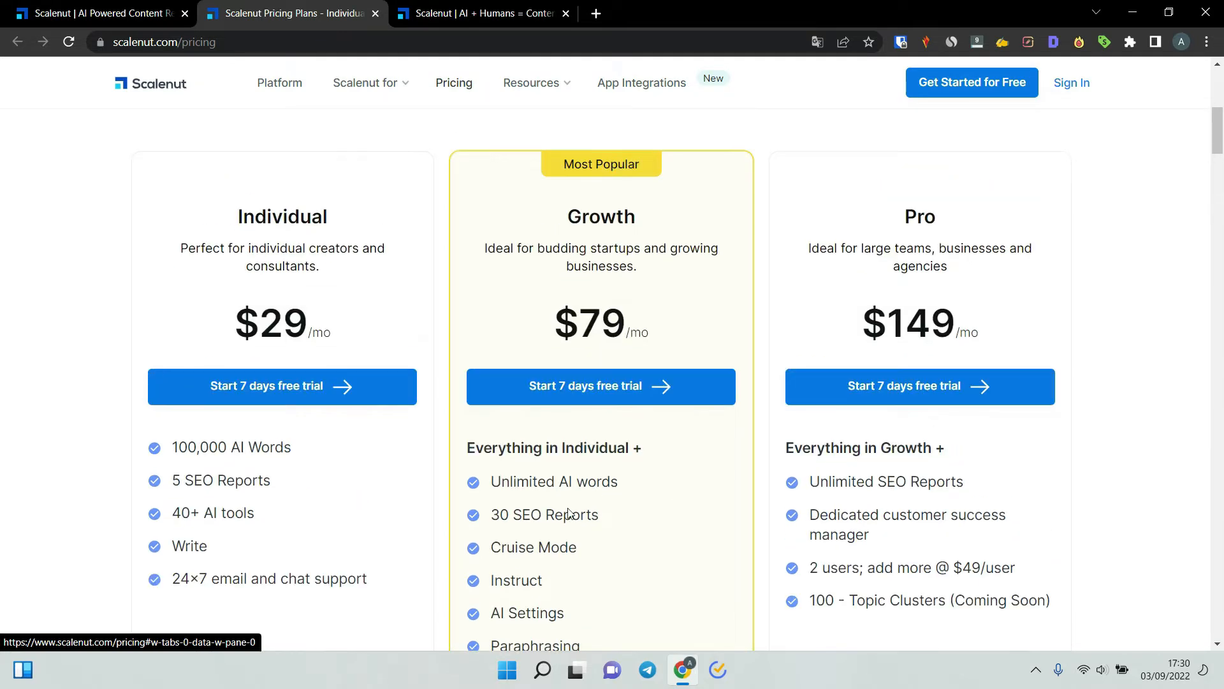
{"action": "scroll", "coordinate": [570, 514], "scroll_direction": "down", "scroll_amount": 1}
{"action": "scroll", "coordinate": [648, 554], "scroll_direction": "up", "scroll_amount": 1}
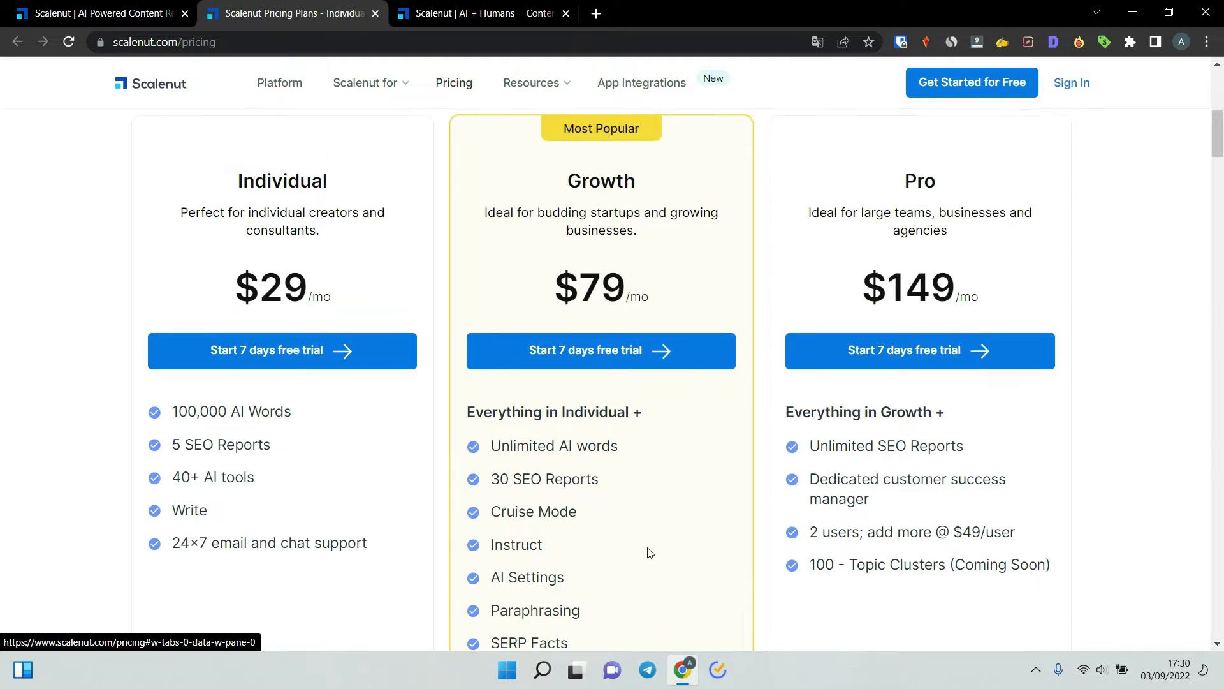
{"action": "scroll", "coordinate": [650, 552], "scroll_direction": "down", "scroll_amount": 1}
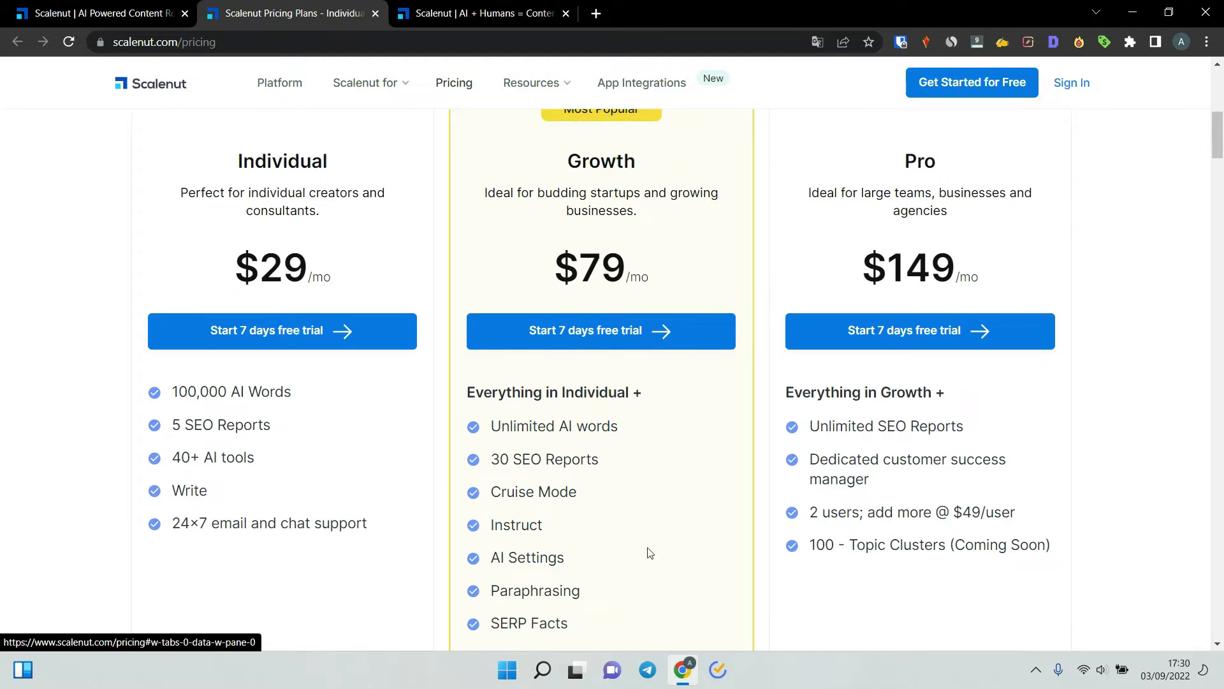
{"action": "scroll", "coordinate": [650, 552], "scroll_direction": "up", "scroll_amount": 1}
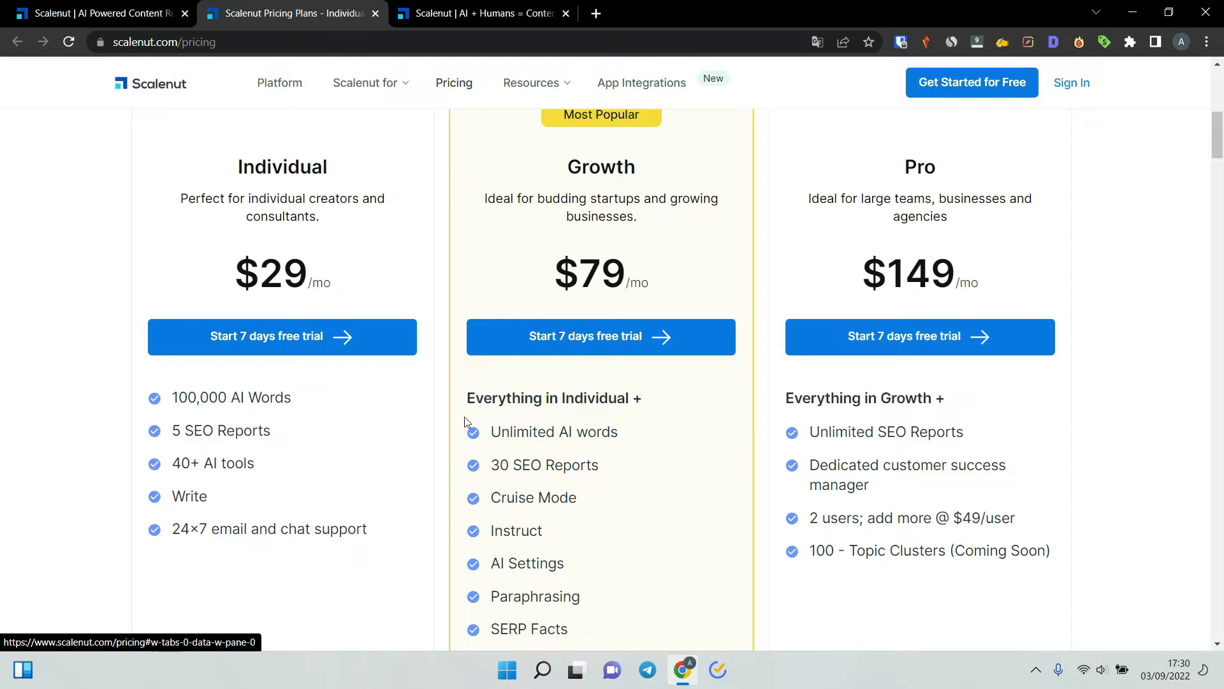
{"action": "scroll", "coordinate": [538, 523], "scroll_direction": "down", "scroll_amount": 2}
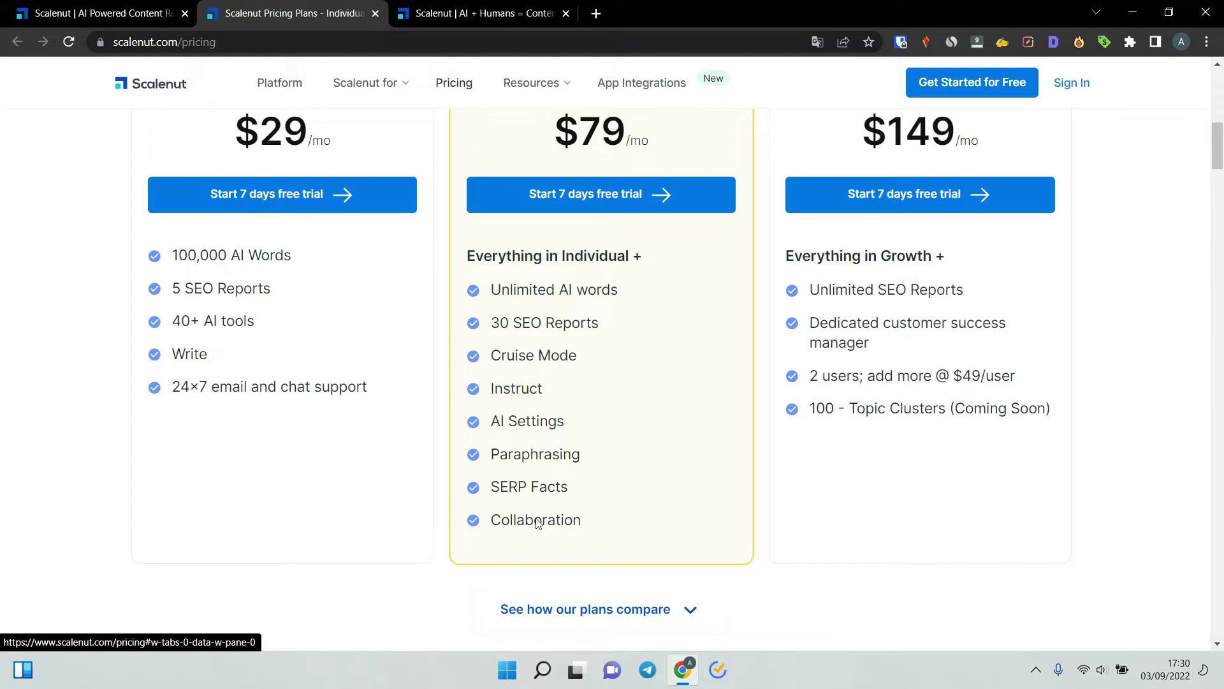
{"action": "scroll", "coordinate": [538, 523], "scroll_direction": "up", "scroll_amount": 1}
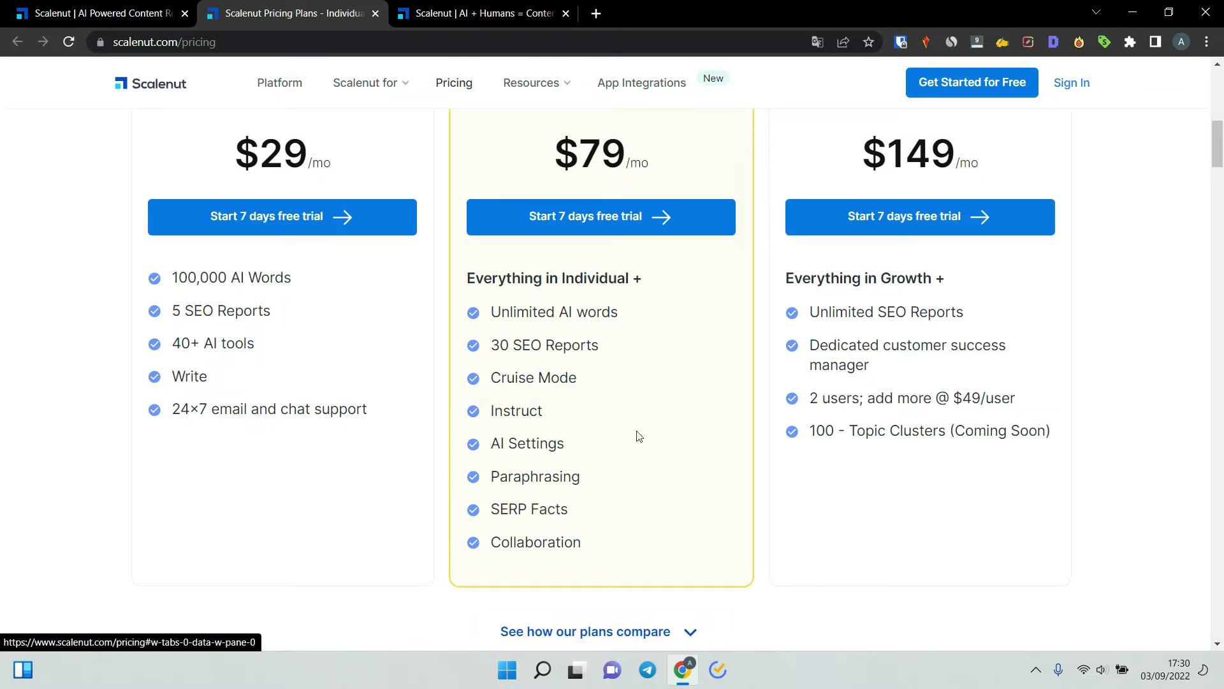
{"action": "scroll", "coordinate": [639, 436], "scroll_direction": "up", "scroll_amount": 1}
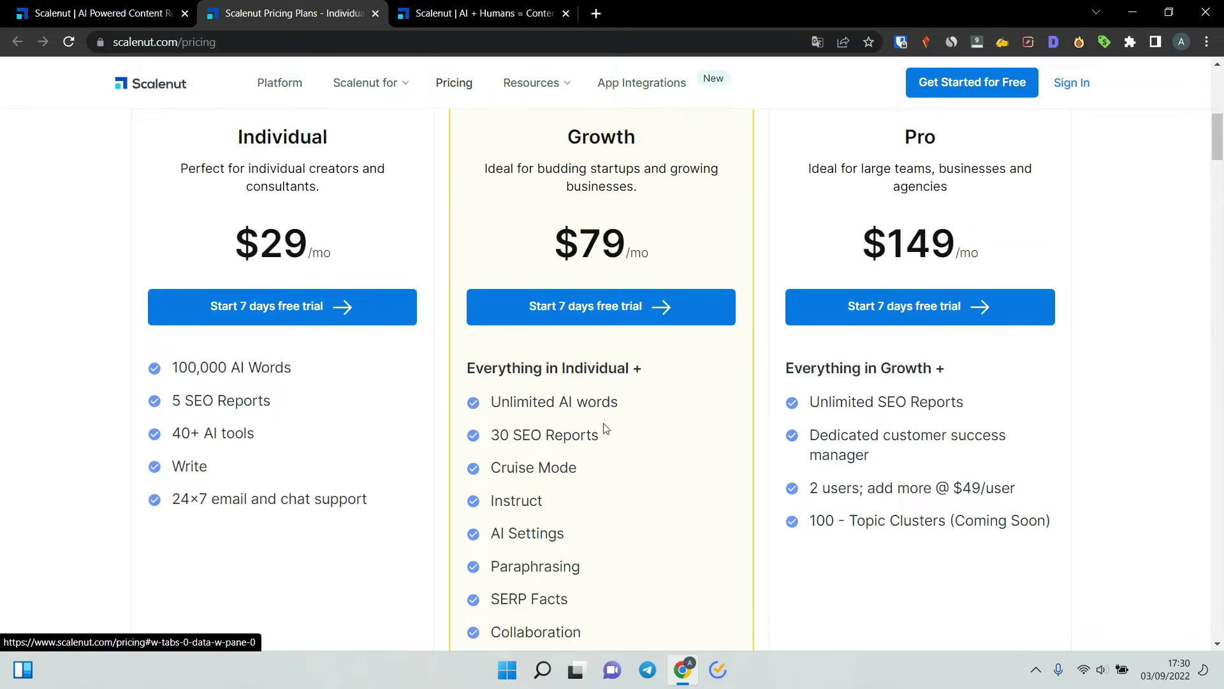
Step: Examine the Pro plan's features and compare them with the Growth plan
{"action": "scroll", "coordinate": [910, 471], "scroll_direction": "down", "scroll_amount": 1}
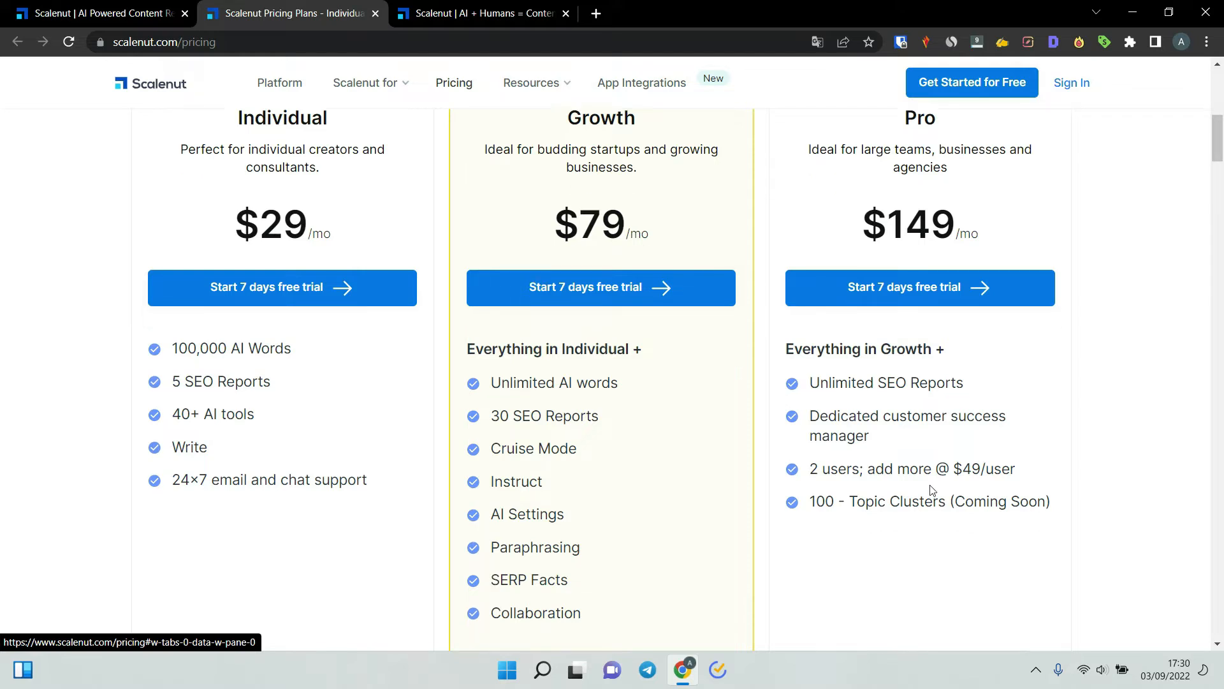
{"action": "scroll", "coordinate": [933, 491], "scroll_direction": "up", "scroll_amount": 1}
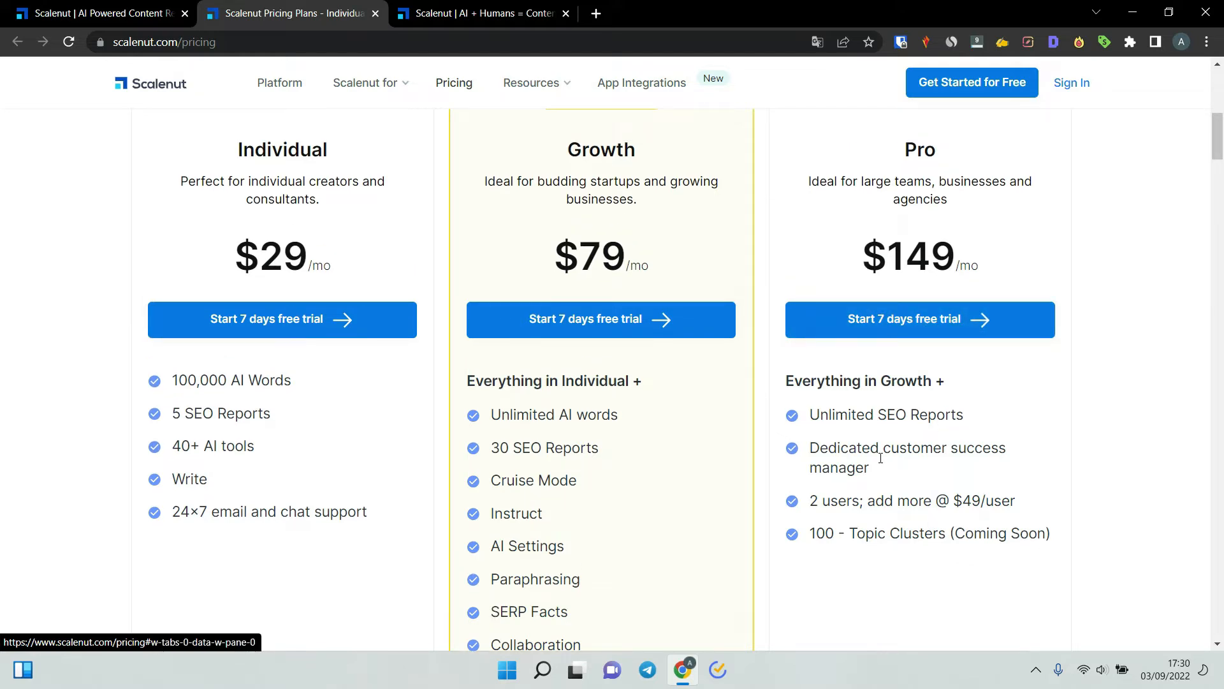
{"action": "scroll", "coordinate": [814, 500], "scroll_direction": "down", "scroll_amount": 2}
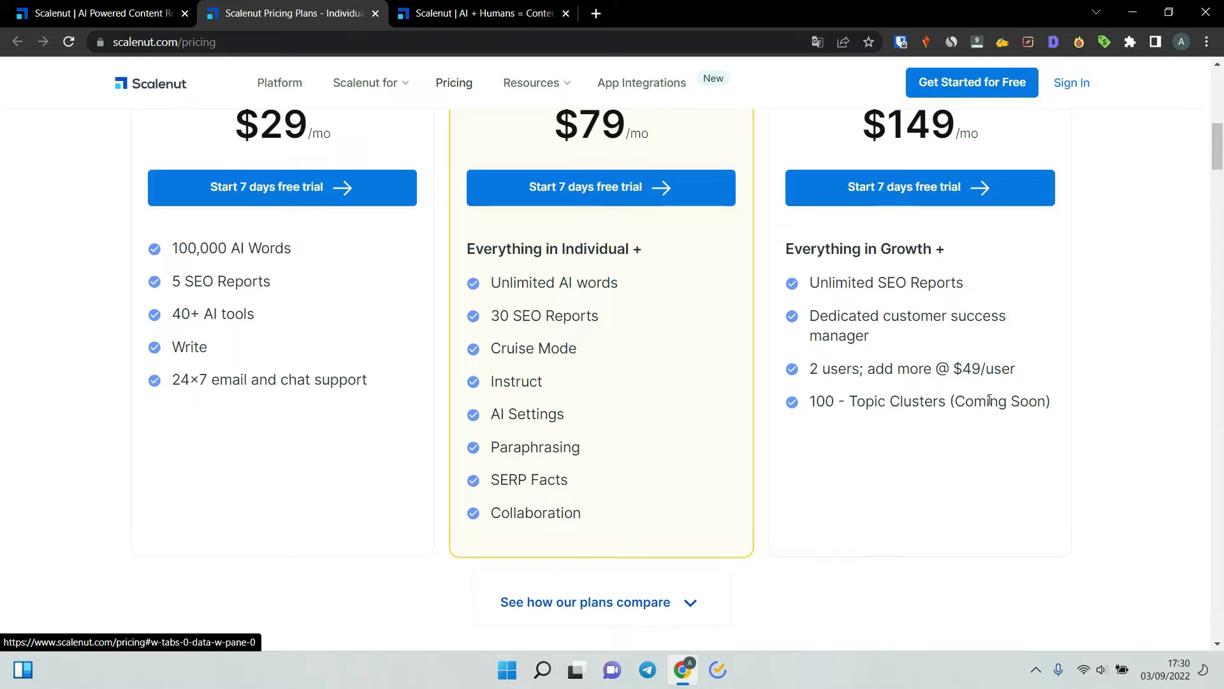
{"action": "scroll", "coordinate": [988, 401], "scroll_direction": "up", "scroll_amount": 1}
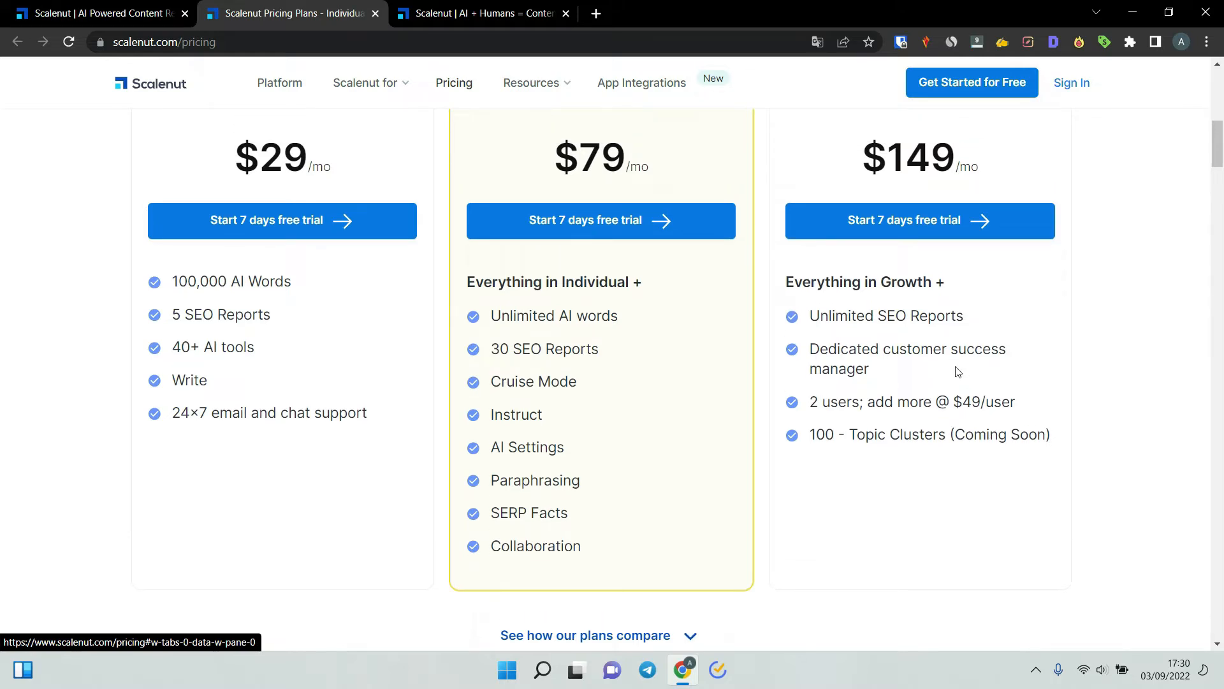
{"action": "scroll", "coordinate": [957, 372], "scroll_direction": "up", "scroll_amount": 1}
{"action": "scroll", "coordinate": [681, 404], "scroll_direction": "down", "scroll_amount": 1}
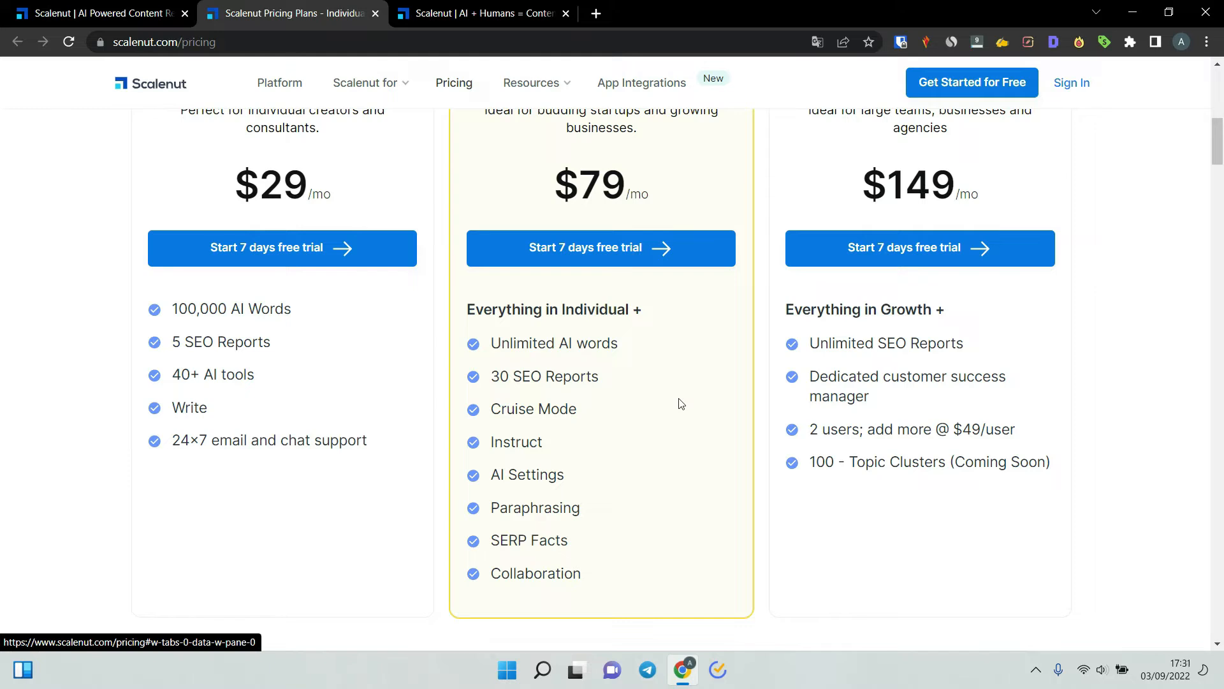
Step: Examine the Pro plan's terms for included users and the price of each additional user
{"action": "left_click_drag", "start_coordinate": [954, 461], "coordinate": [1037, 462]}
{"action": "left_click", "coordinate": [1010, 463]}
{"action": "scroll", "coordinate": [1008, 464], "scroll_direction": "up", "scroll_amount": 1}
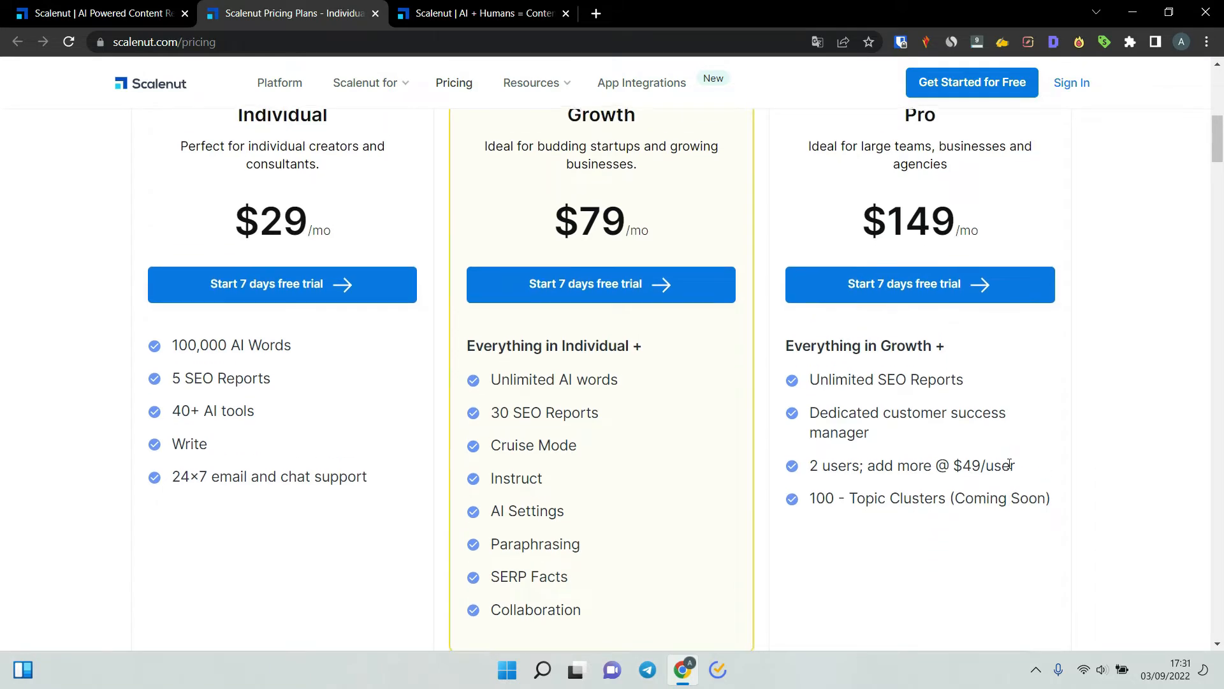
{"action": "scroll", "coordinate": [982, 453], "scroll_direction": "down", "scroll_amount": 1}
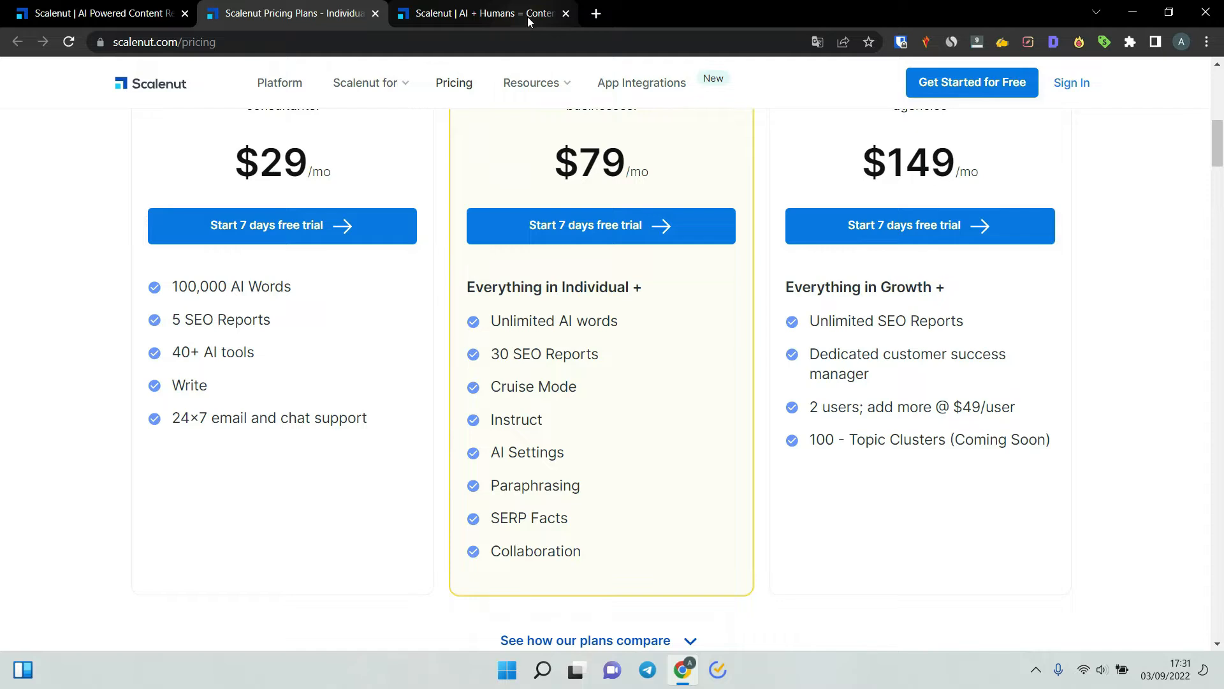
Step: Show the plans billed yearly and compare the discounted prices of the Individual, Growth and Pro plans
{"action": "scroll", "coordinate": [746, 255], "scroll_direction": "up", "scroll_amount": 3}
{"action": "scroll", "coordinate": [787, 364], "scroll_direction": "down", "scroll_amount": 1}
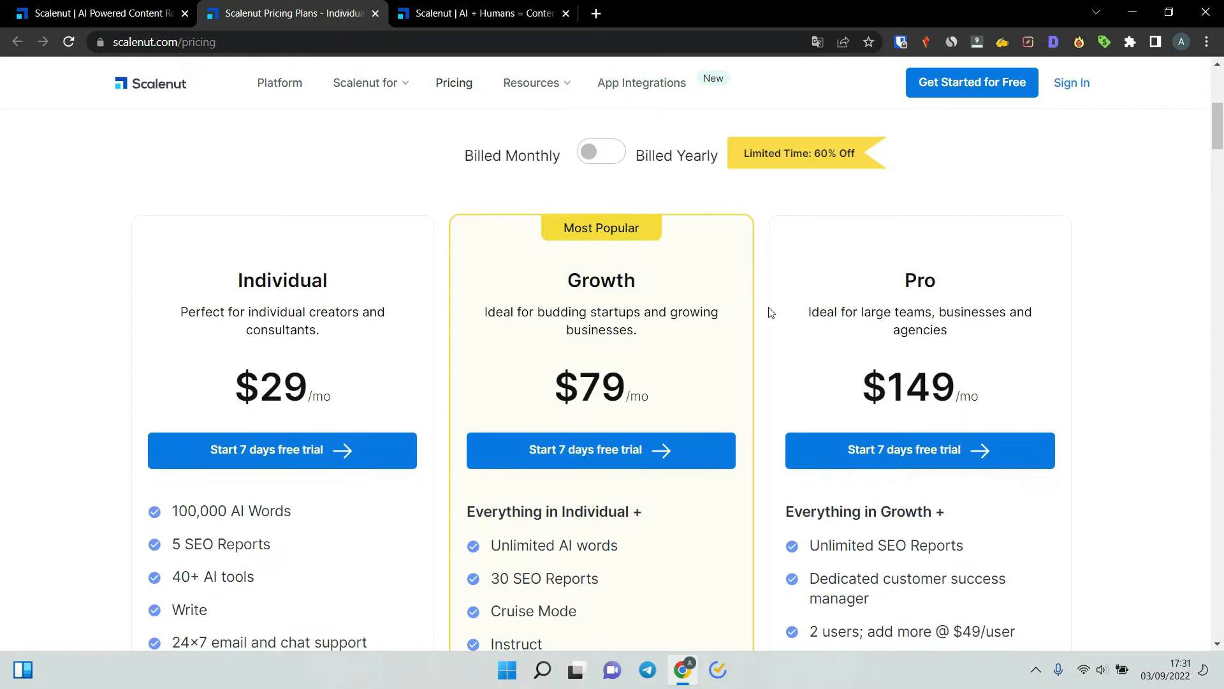
{"action": "left_click", "coordinate": [602, 155]}
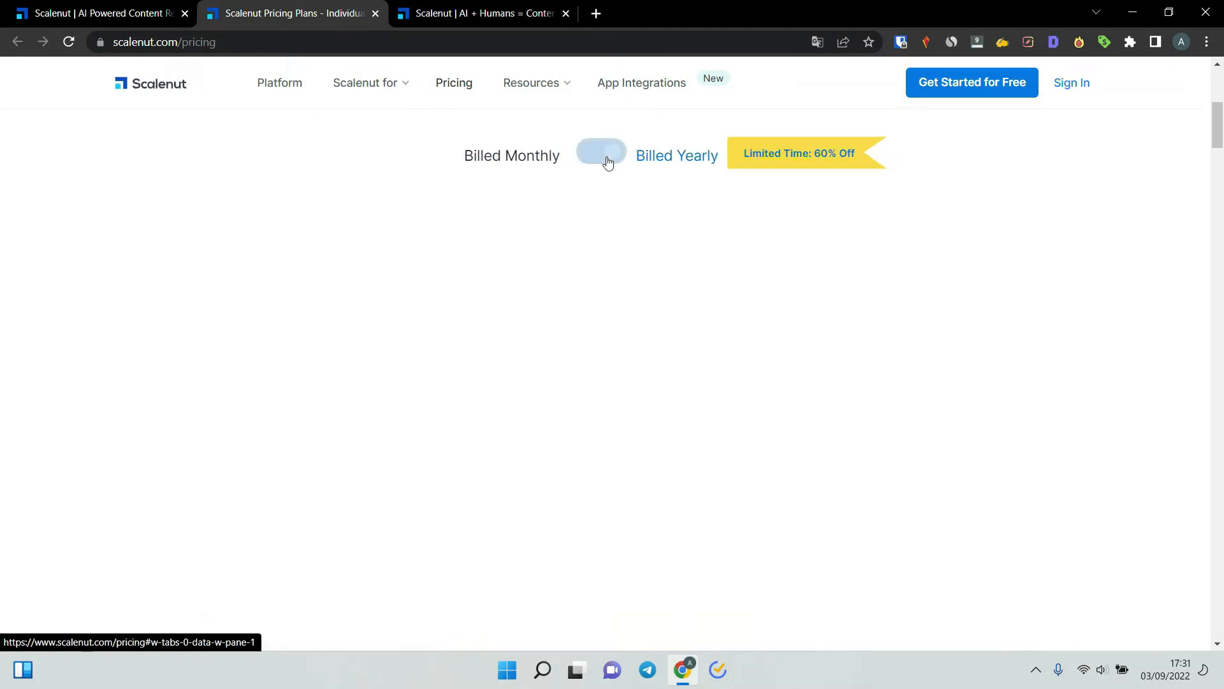
{"action": "scroll", "coordinate": [369, 408], "scroll_direction": "down", "scroll_amount": 1}
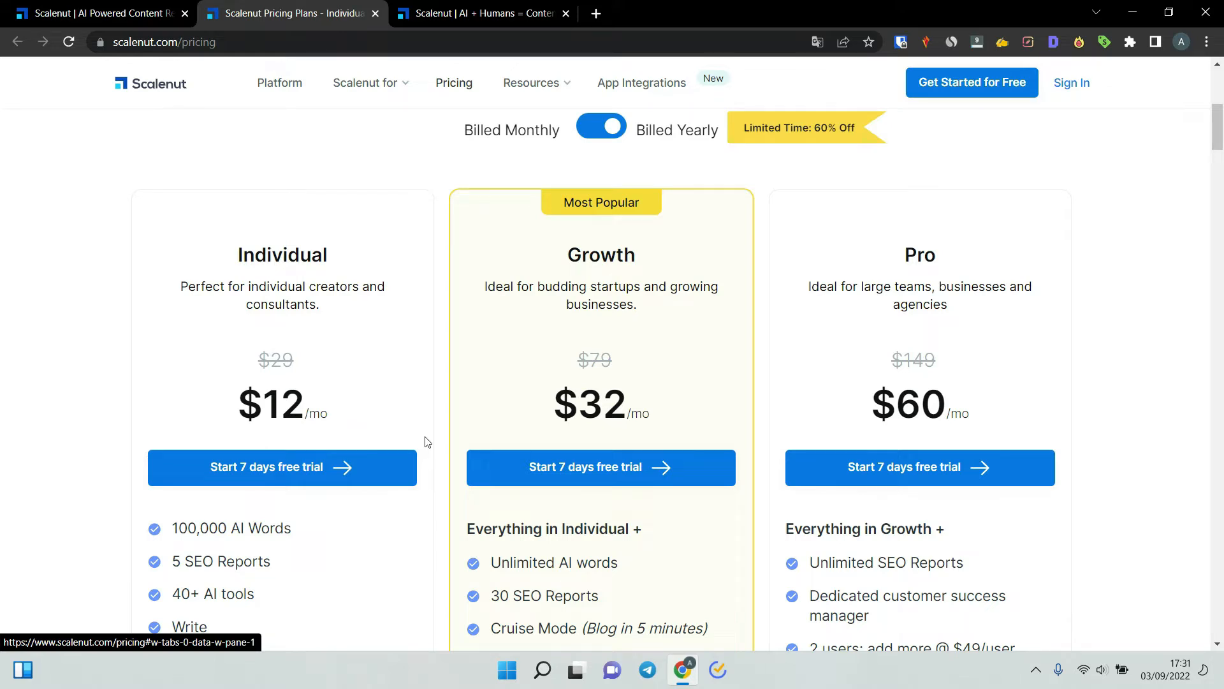
{"action": "scroll", "coordinate": [426, 442], "scroll_direction": "down", "scroll_amount": 1}
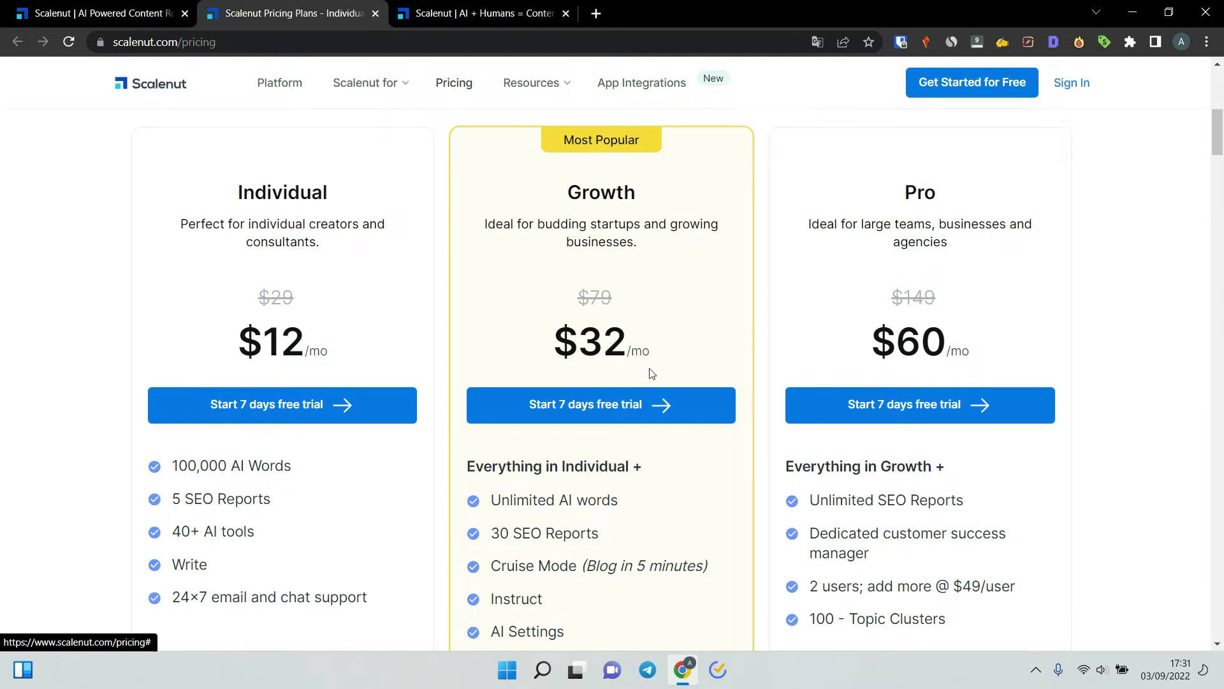
{"action": "scroll", "coordinate": [645, 329], "scroll_direction": "down", "scroll_amount": 1}
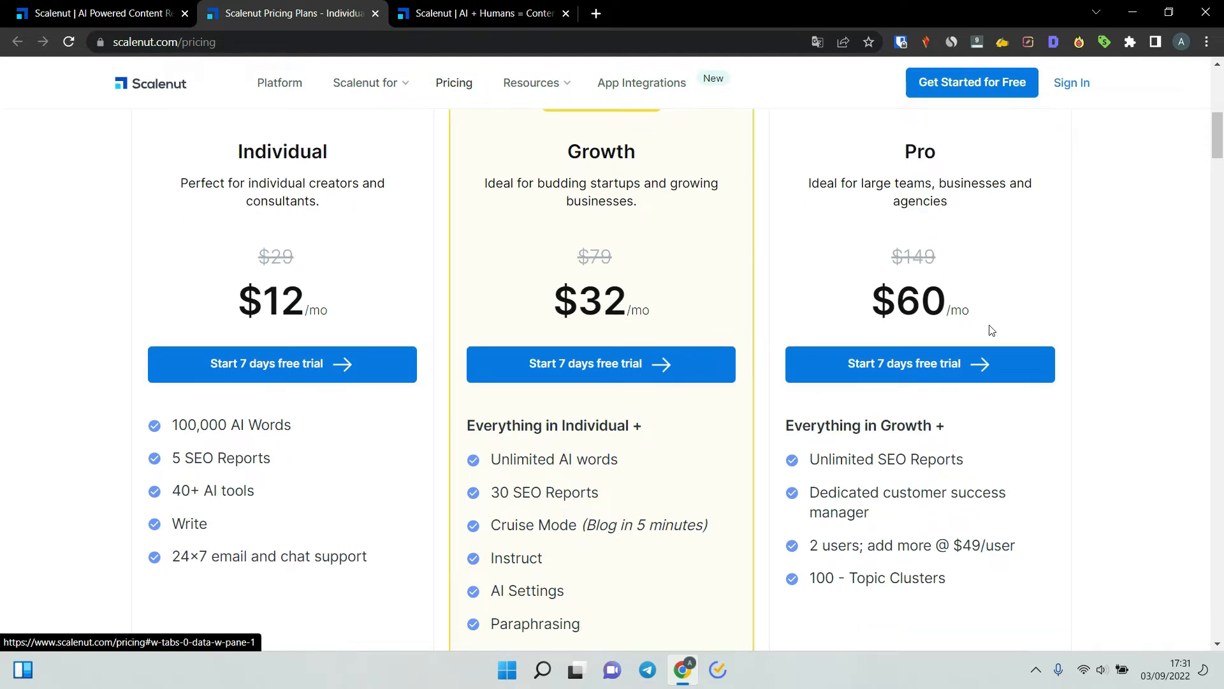
{"action": "scroll", "coordinate": [886, 304], "scroll_direction": "down", "scroll_amount": 2}
{"action": "scroll", "coordinate": [992, 355], "scroll_direction": "up", "scroll_amount": 3}
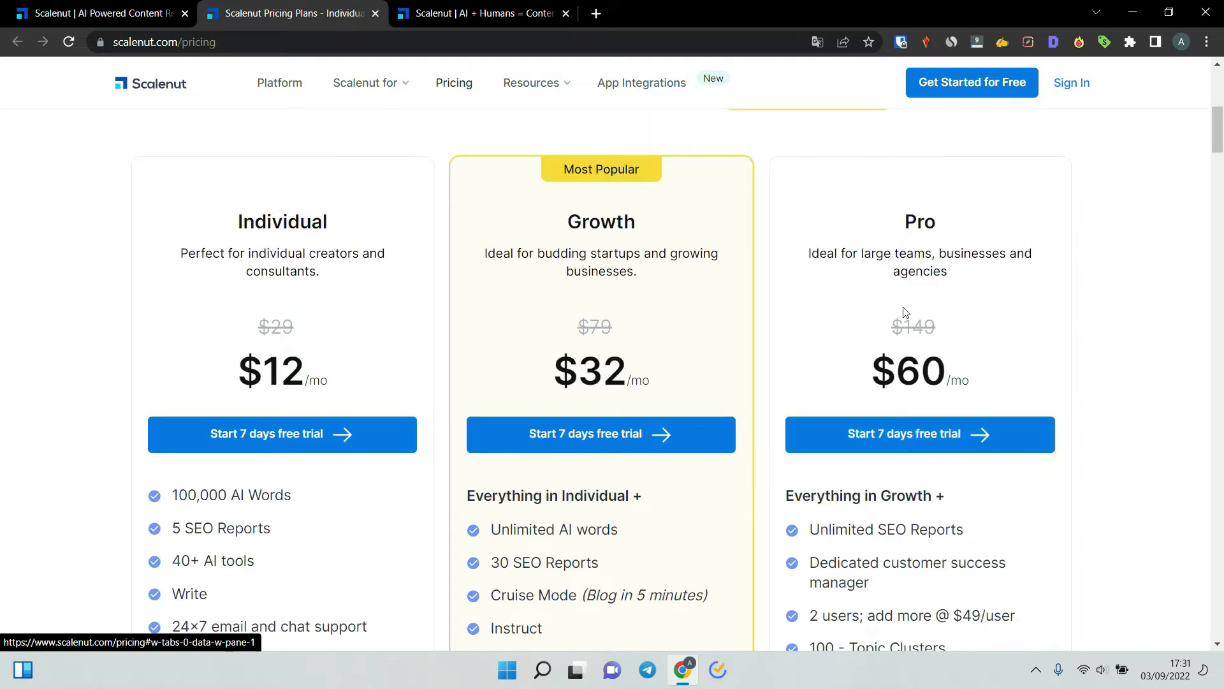
{"action": "scroll", "coordinate": [906, 312], "scroll_direction": "up", "scroll_amount": 1}
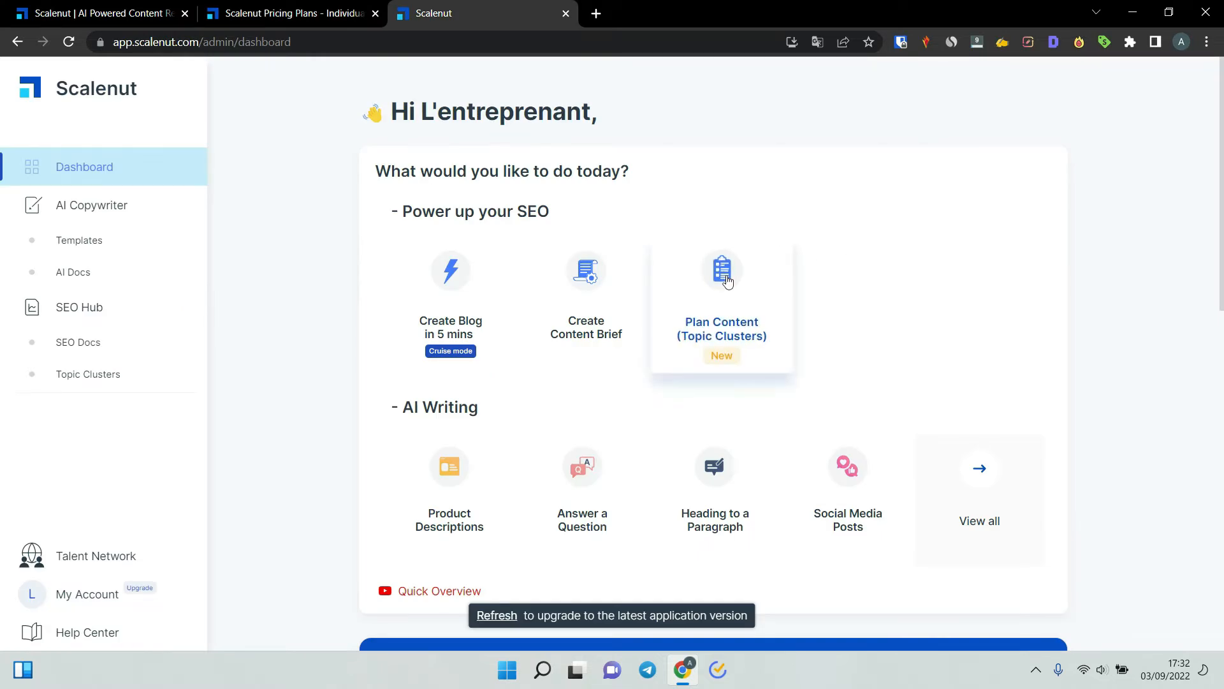
Step: On the Scalenut dashboard, refresh to the latest application version and review the SEO and AI writing tools offered
{"action": "left_click", "coordinate": [497, 616]}
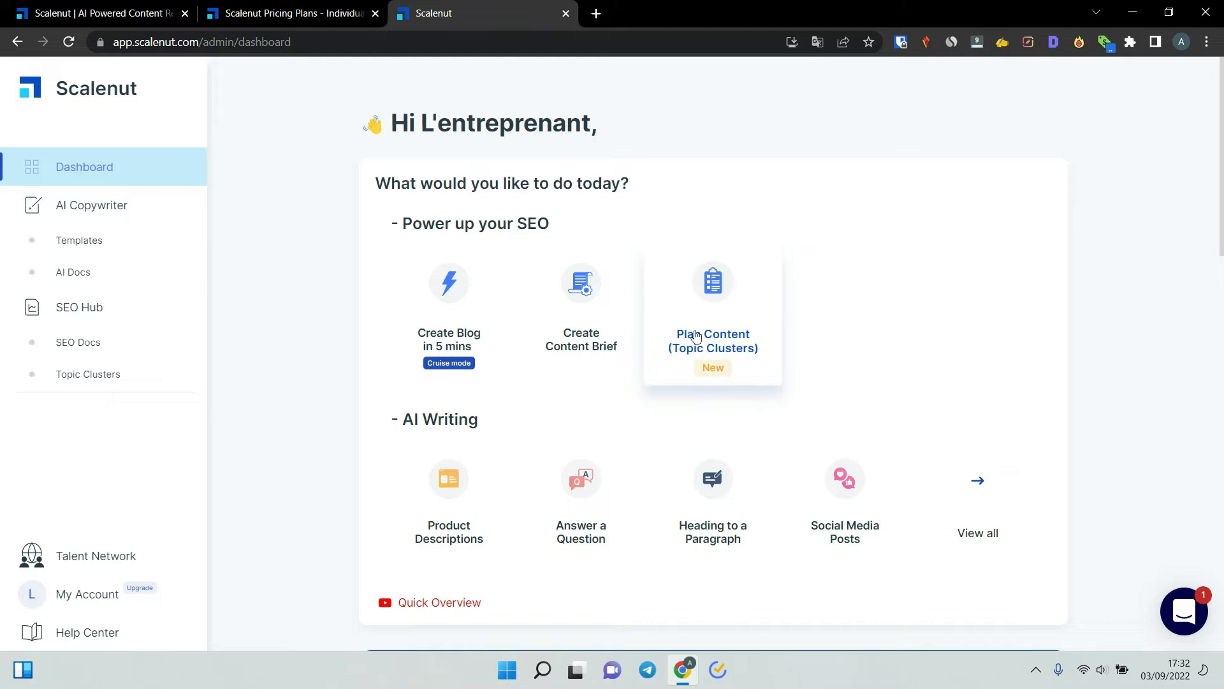
{"action": "scroll", "coordinate": [702, 404], "scroll_direction": "down", "scroll_amount": 2}
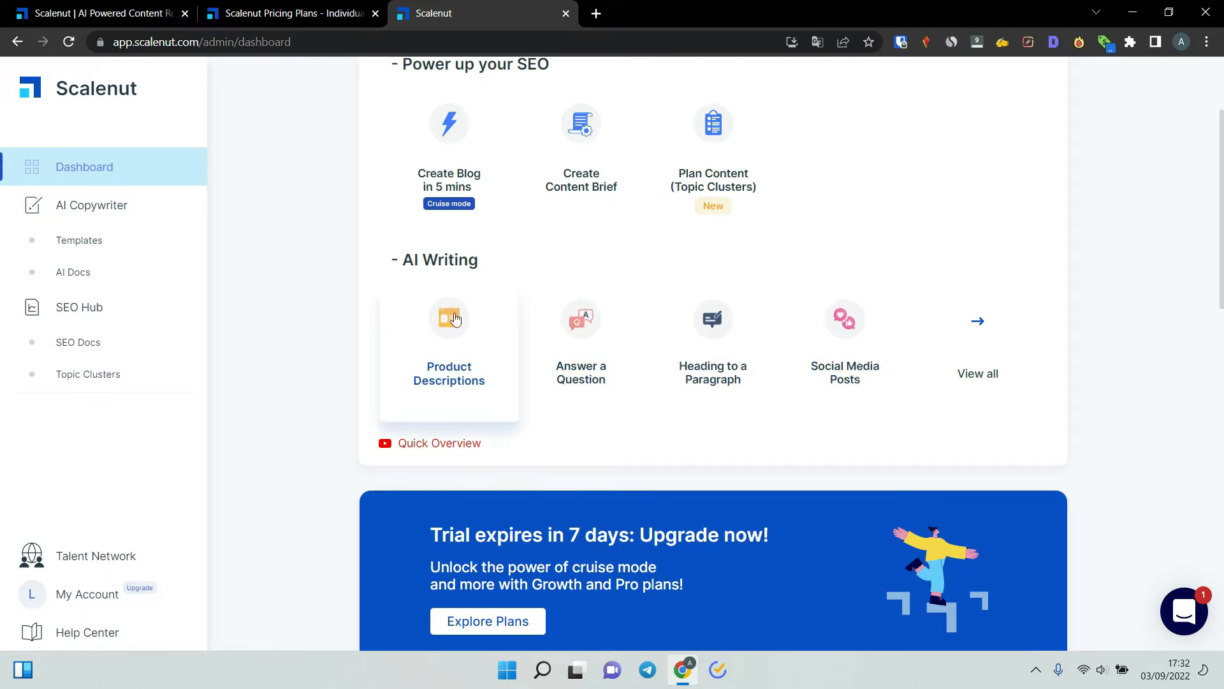
{"action": "scroll", "coordinate": [483, 165], "scroll_direction": "up", "scroll_amount": 1}
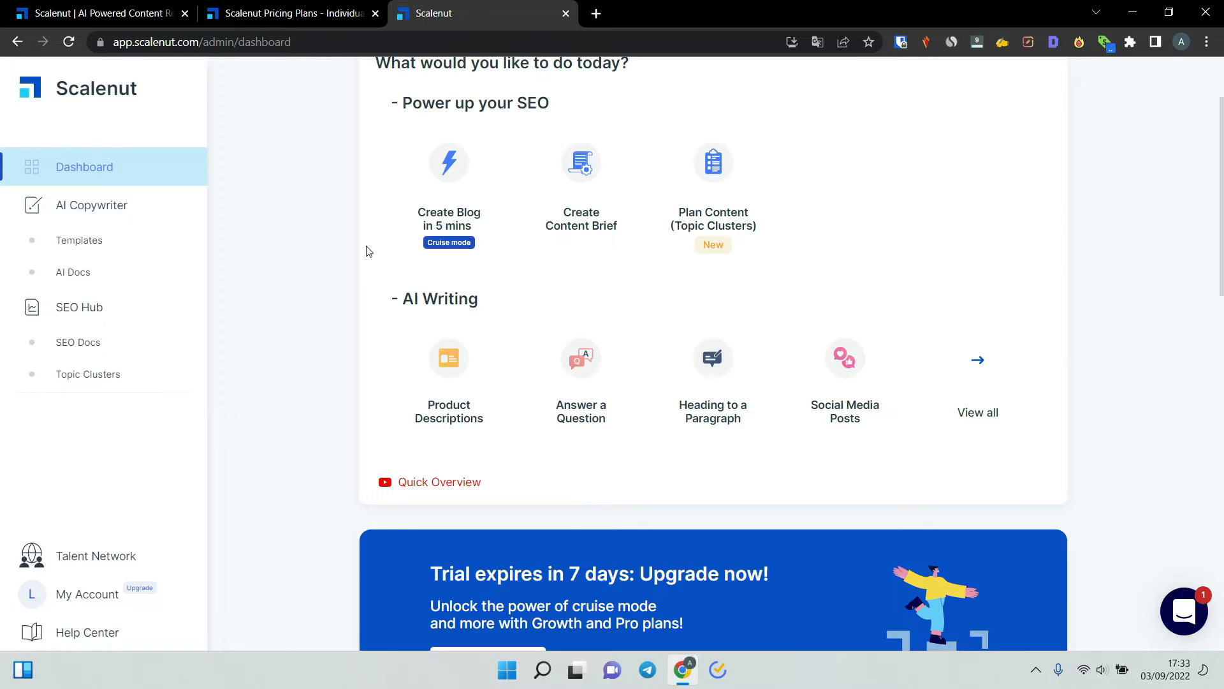
{"action": "scroll", "coordinate": [706, 317], "scroll_direction": "up", "scroll_amount": 2}
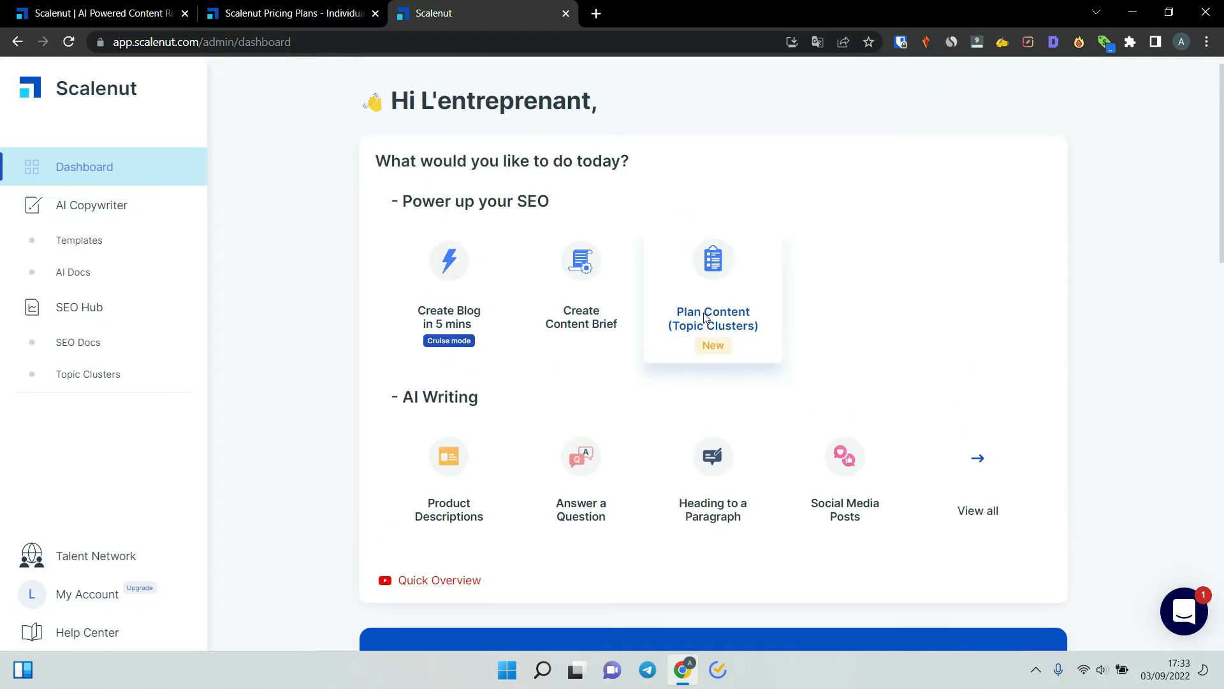
Step: Start a Plan Content (Topic Clusters) request, set its country to France and activate the keyword field
{"action": "left_click", "coordinate": [718, 281]}
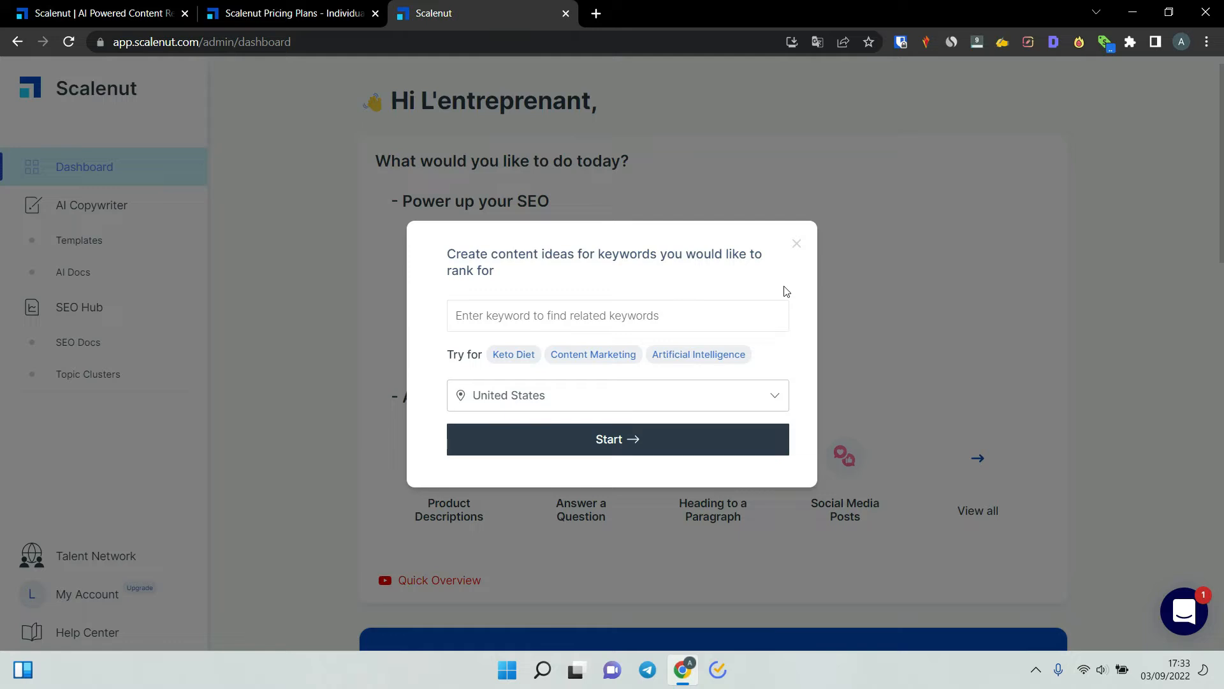
{"action": "left_click", "coordinate": [594, 404]}
{"action": "type", "text": "fr"}
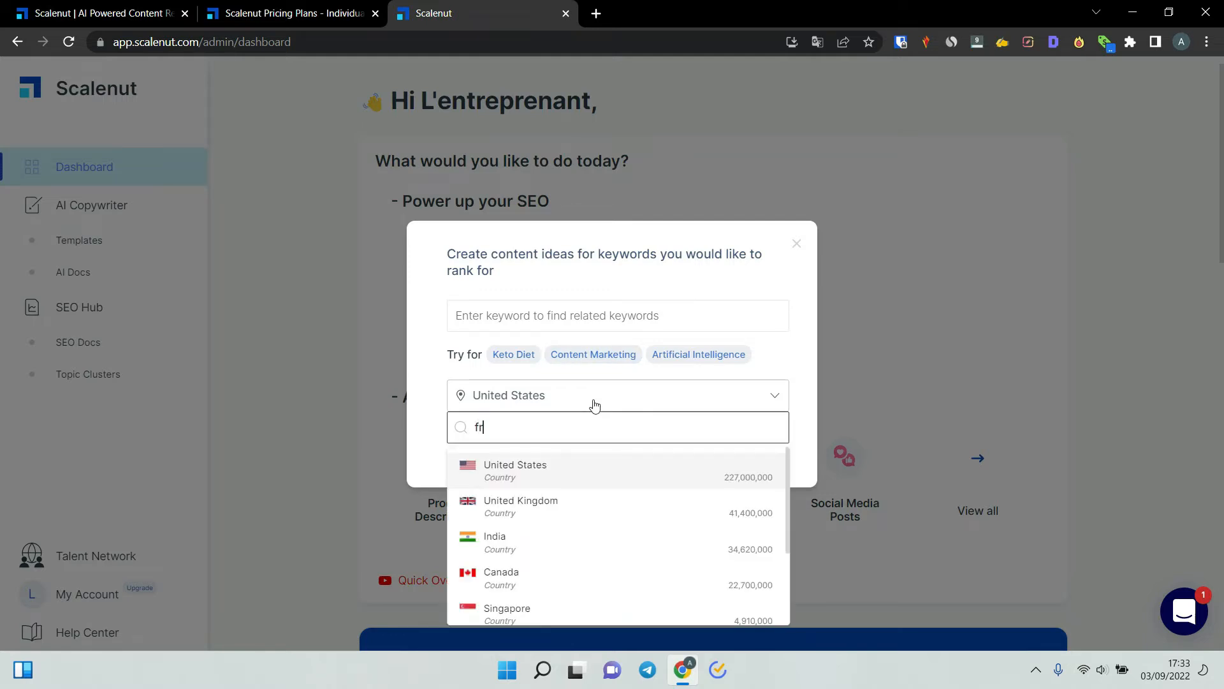
{"action": "key", "text": "Return"}
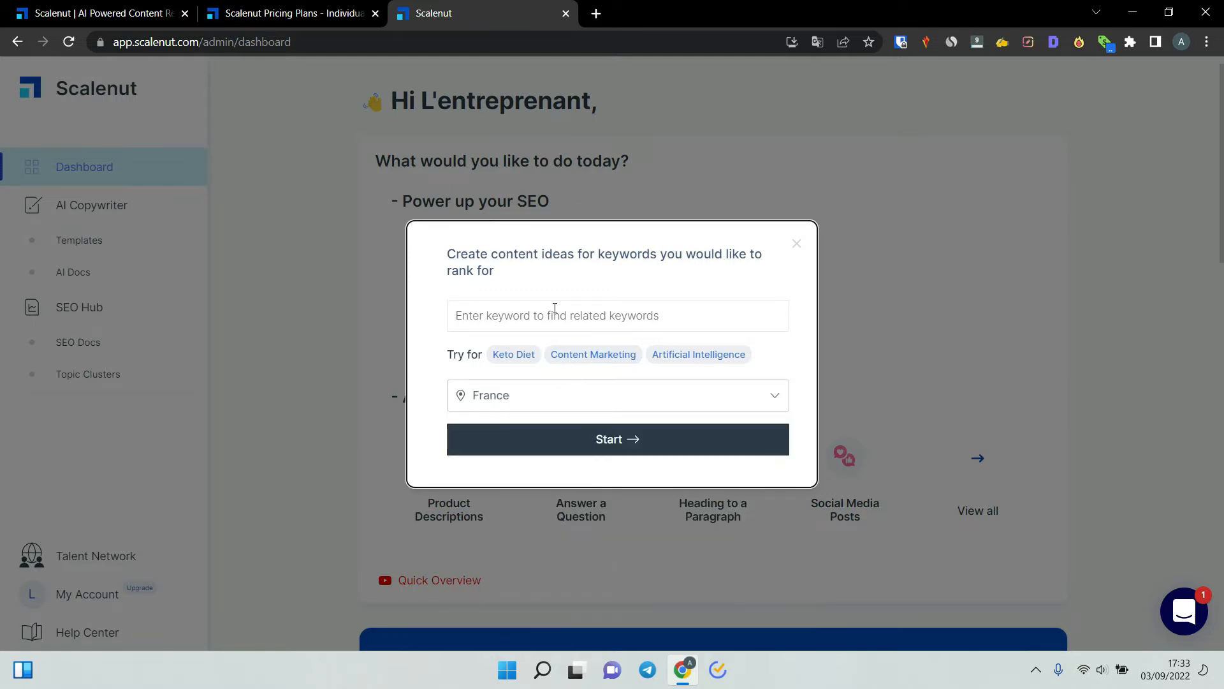
{"action": "left_click", "coordinate": [554, 307]}
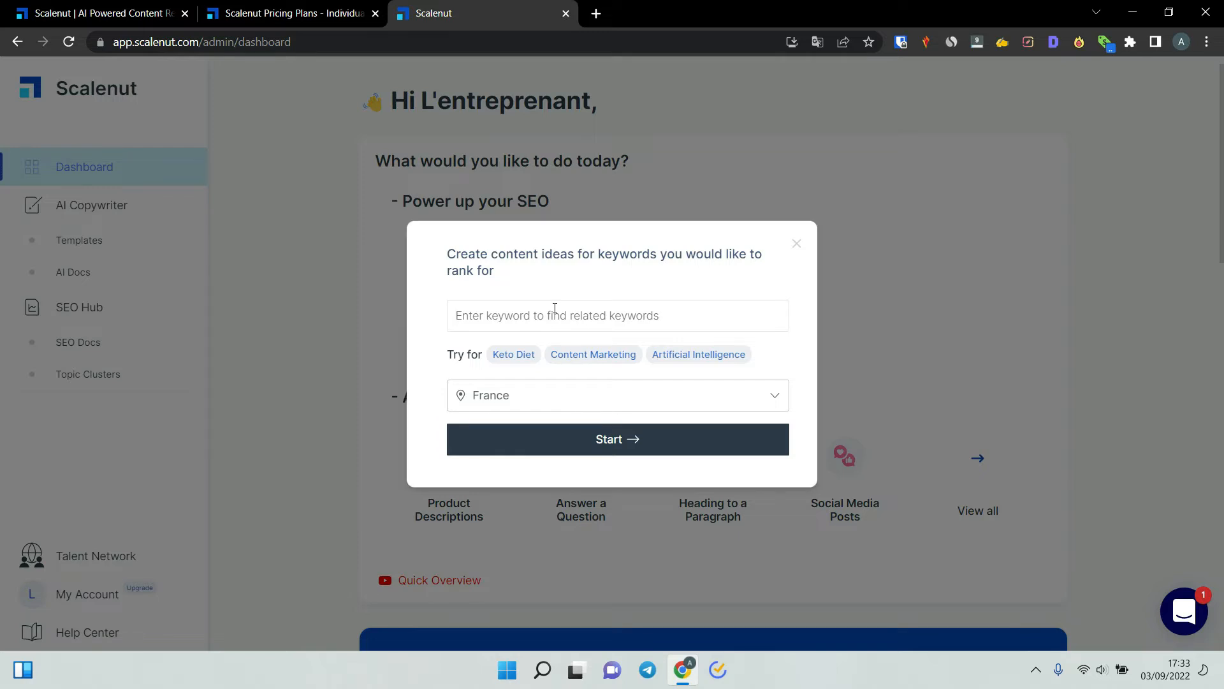
{"action": "type", "text": "lo"}
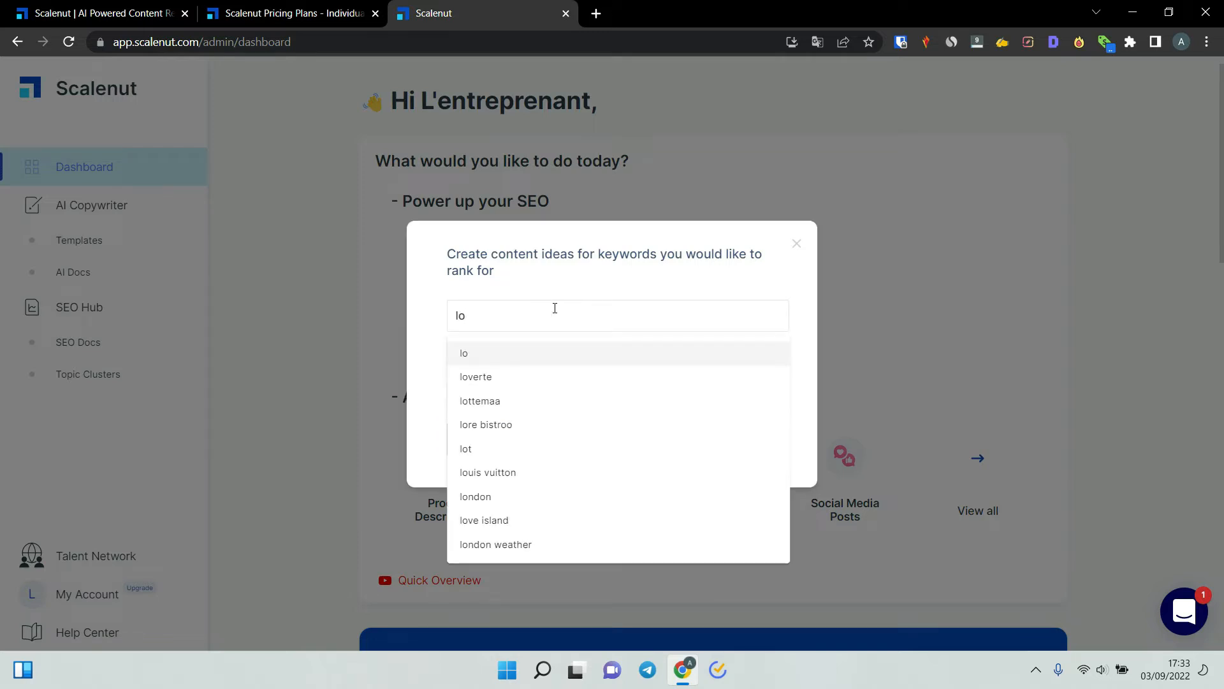
{"action": "key", "text": "BackSpace"}
{"action": "key", "text": "BackSpace"}
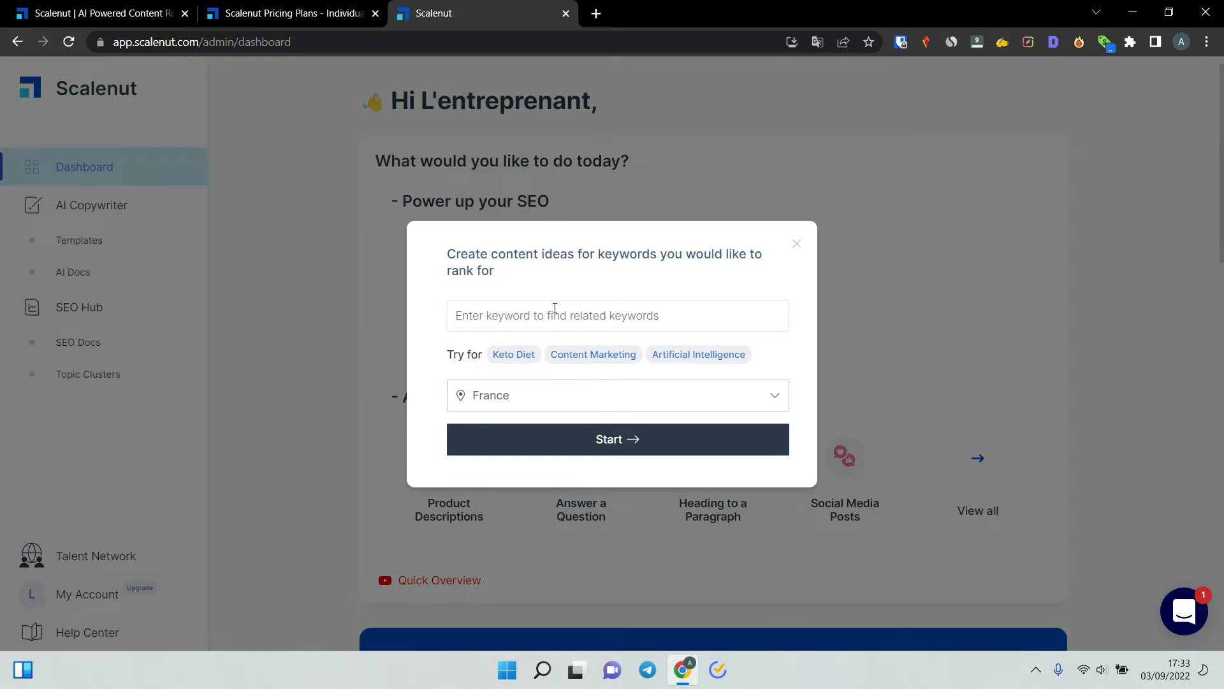
Step: Choose the suggested keyword "scie à métaux" and start creating its topic cluster report
{"action": "type", "text": "Scie à"}
{"action": "left_click", "coordinate": [516, 402]}
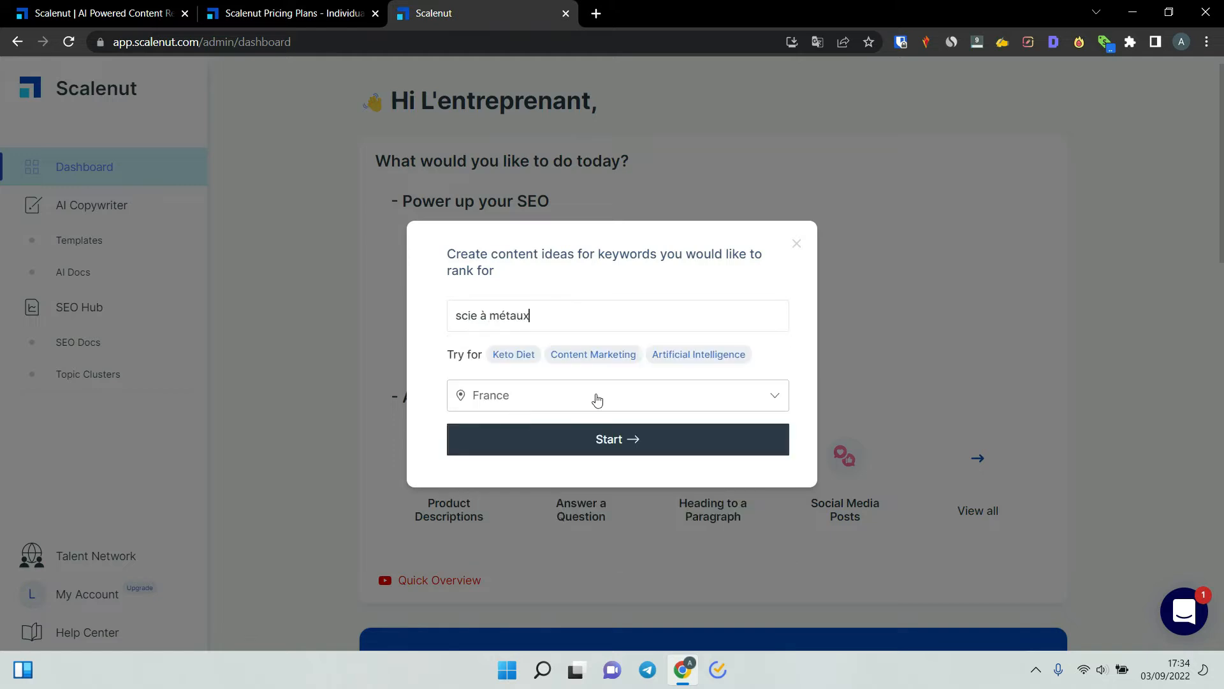
{"action": "left_click", "coordinate": [619, 449]}
{"action": "left_click", "coordinate": [606, 452]}
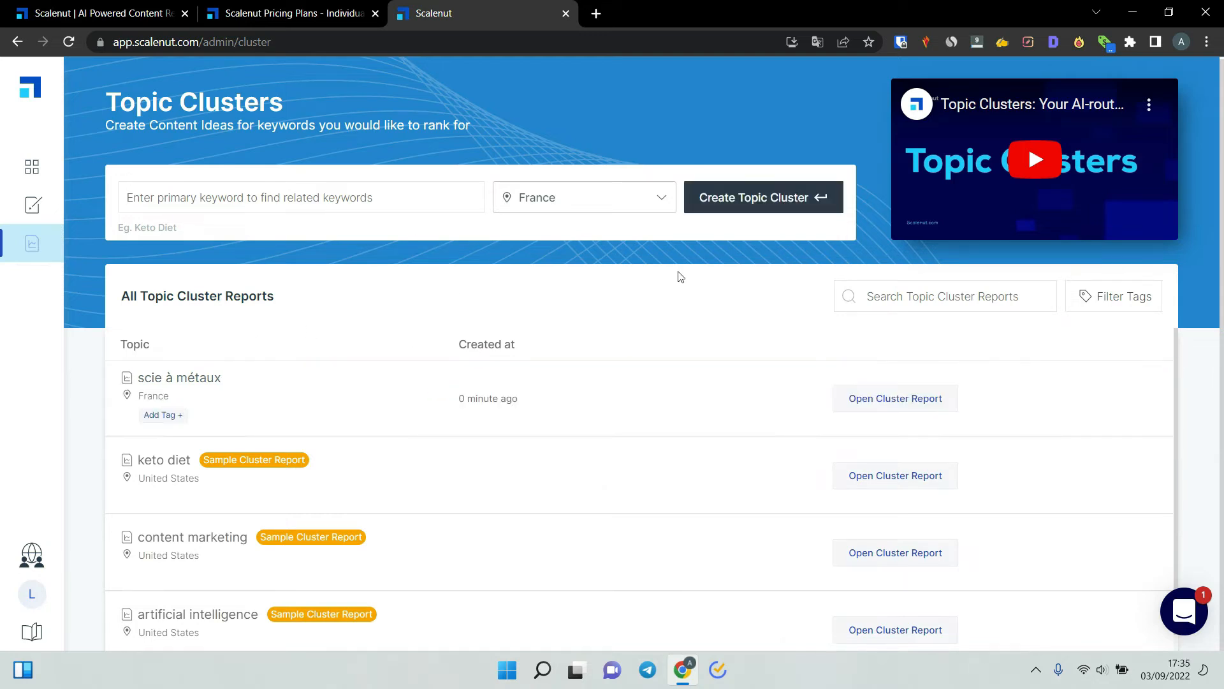
Step: Open the "scie à métaux" cluster report and look through its keyword clusters and their total search volumes
{"action": "left_click", "coordinate": [866, 402]}
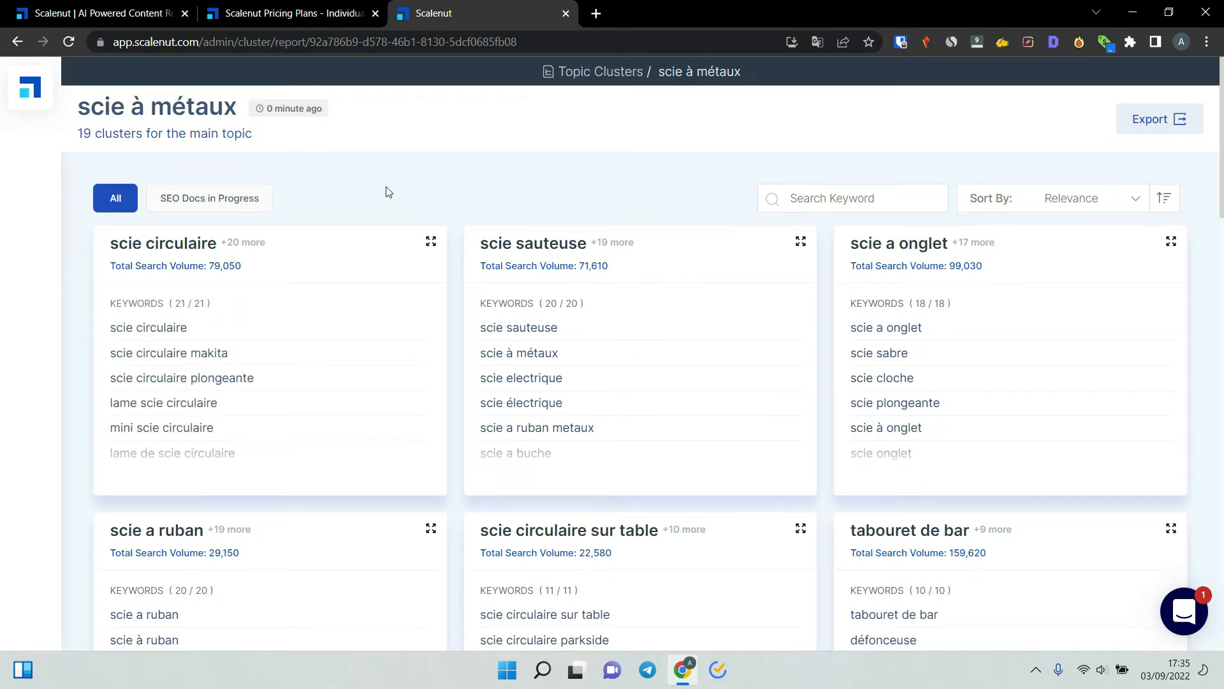
{"action": "scroll", "coordinate": [386, 192], "scroll_direction": "down", "scroll_amount": 1}
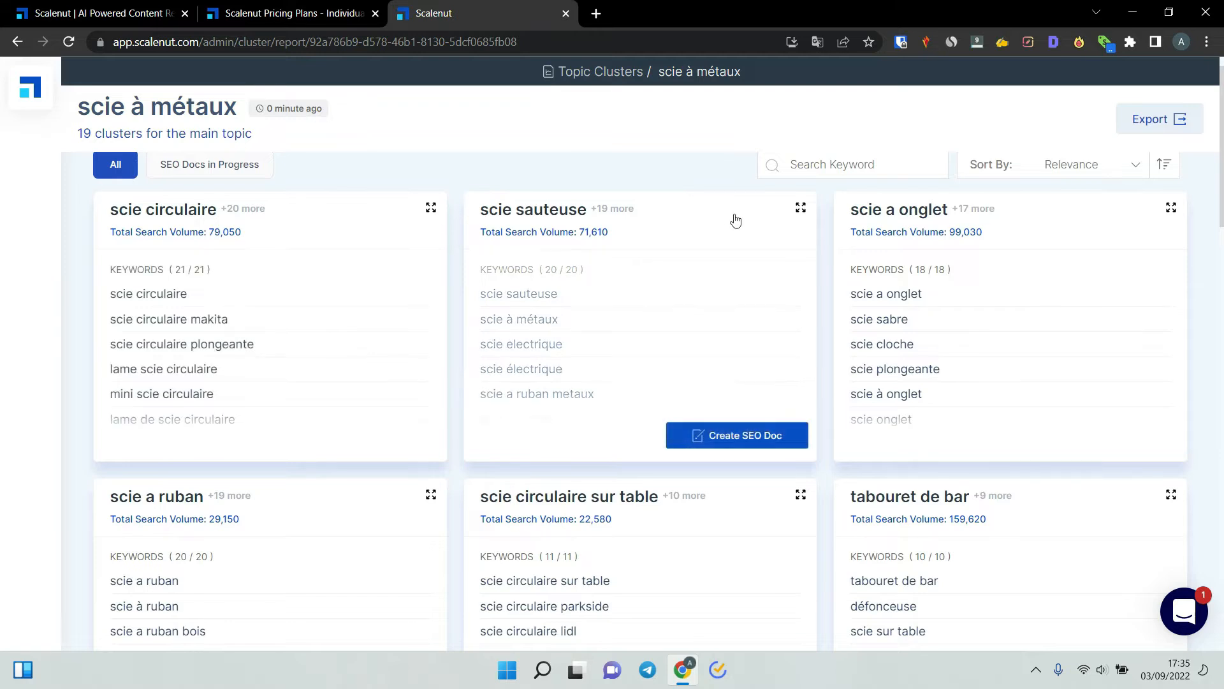
{"action": "scroll", "coordinate": [734, 219], "scroll_direction": "down", "scroll_amount": 2}
{"action": "scroll", "coordinate": [733, 219], "scroll_direction": "up", "scroll_amount": 2}
{"action": "scroll", "coordinate": [415, 267], "scroll_direction": "down", "scroll_amount": 10}
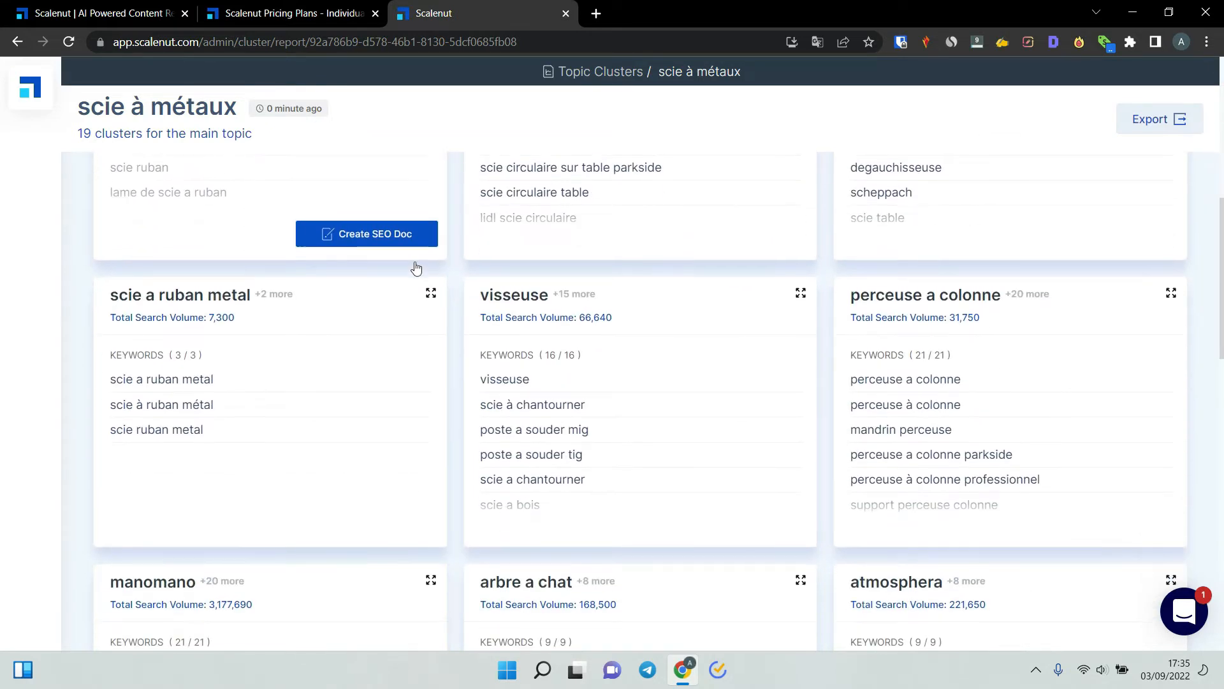
{"action": "scroll", "coordinate": [459, 307], "scroll_direction": "up", "scroll_amount": 10}
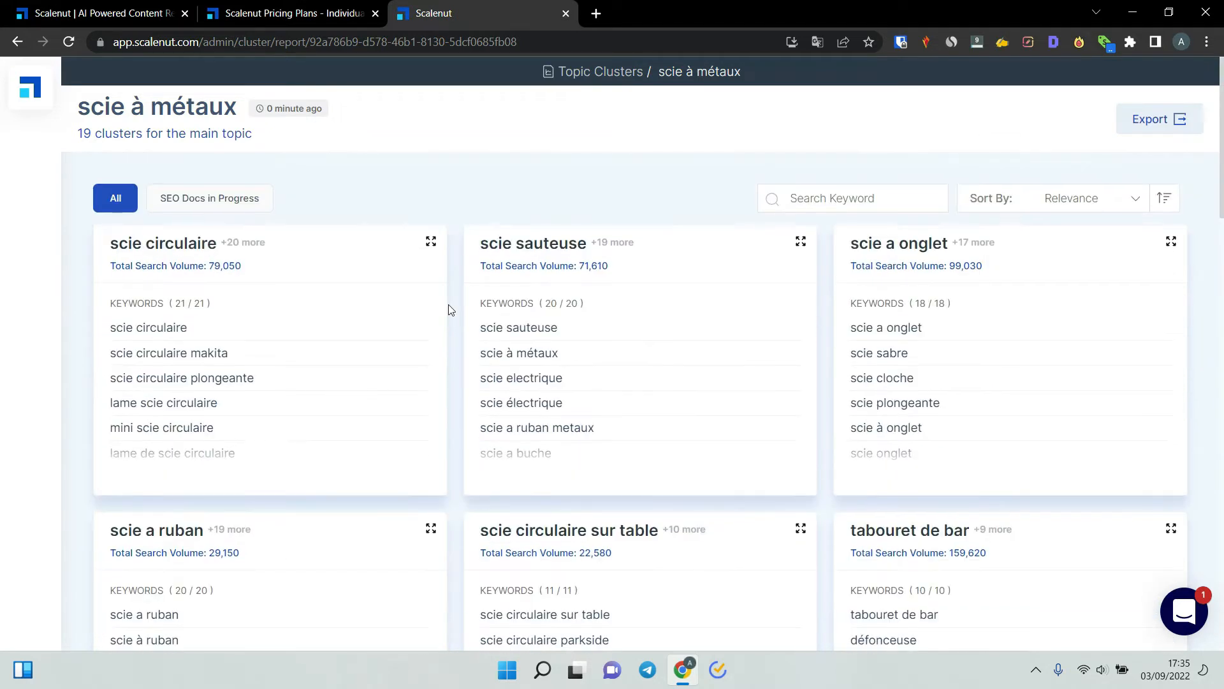
Step: Open the "scie circulaire" cluster and examine its full keyword list with the search volume of each keyword
{"action": "left_click", "coordinate": [390, 255]}
{"action": "scroll", "coordinate": [680, 372], "scroll_direction": "down", "scroll_amount": 3}
{"action": "scroll", "coordinate": [785, 315], "scroll_direction": "up", "scroll_amount": 3}
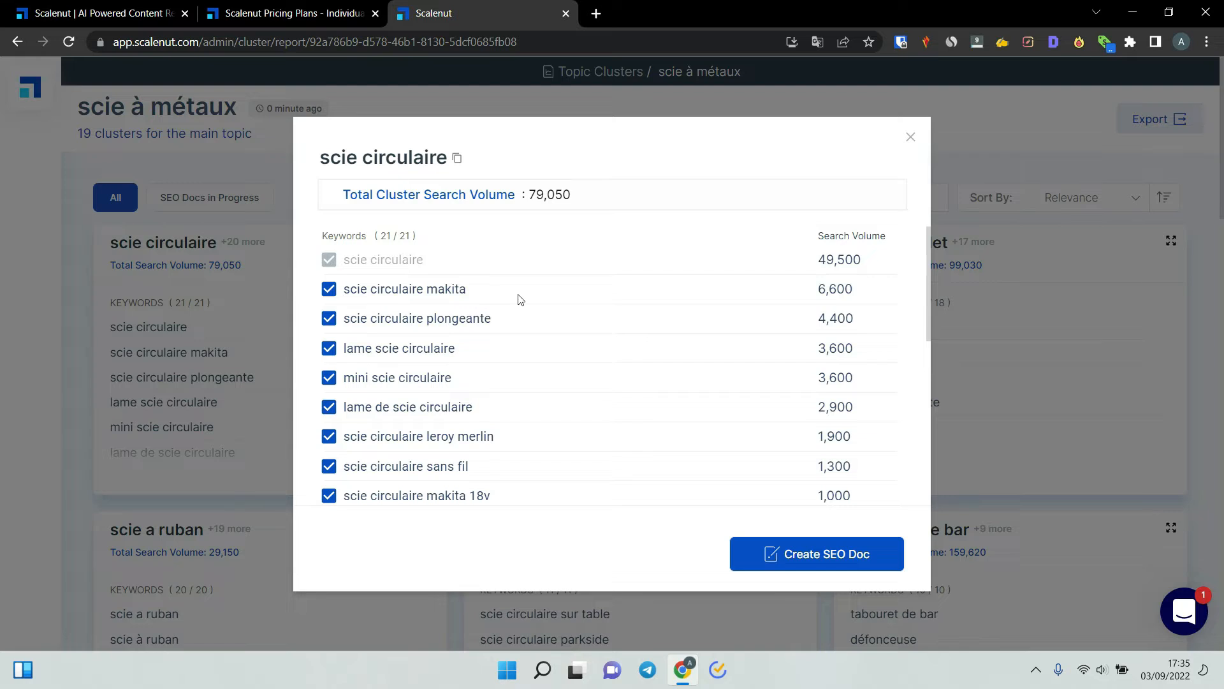
{"action": "scroll", "coordinate": [468, 382], "scroll_direction": "down", "scroll_amount": 5}
{"action": "scroll", "coordinate": [467, 381], "scroll_direction": "up", "scroll_amount": 5}
{"action": "scroll", "coordinate": [467, 381], "scroll_direction": "down", "scroll_amount": 3}
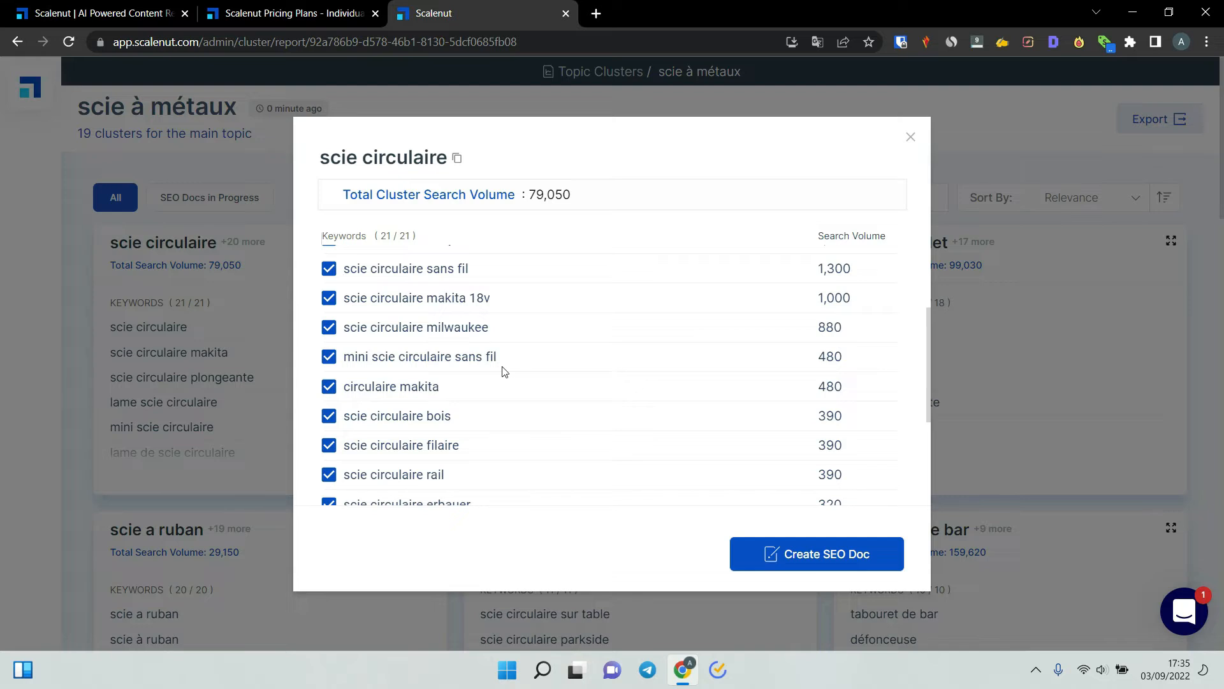
{"action": "scroll", "coordinate": [609, 373], "scroll_direction": "up", "scroll_amount": 3}
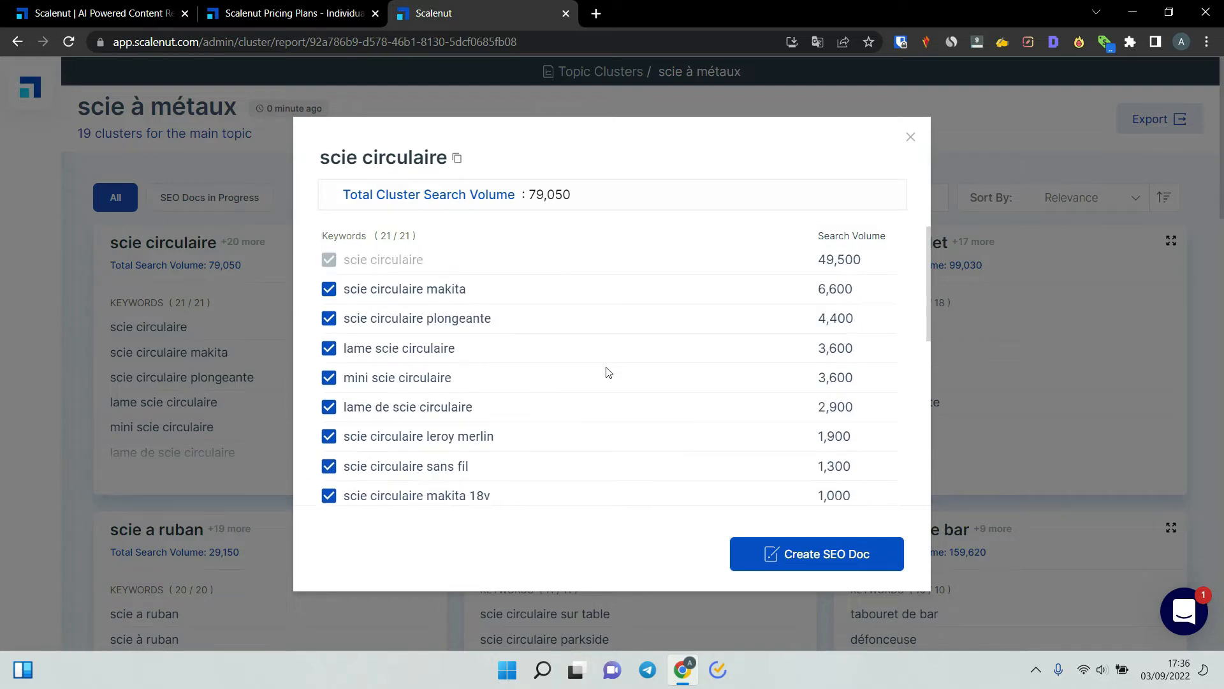
{"action": "scroll", "coordinate": [609, 372], "scroll_direction": "down", "scroll_amount": 2}
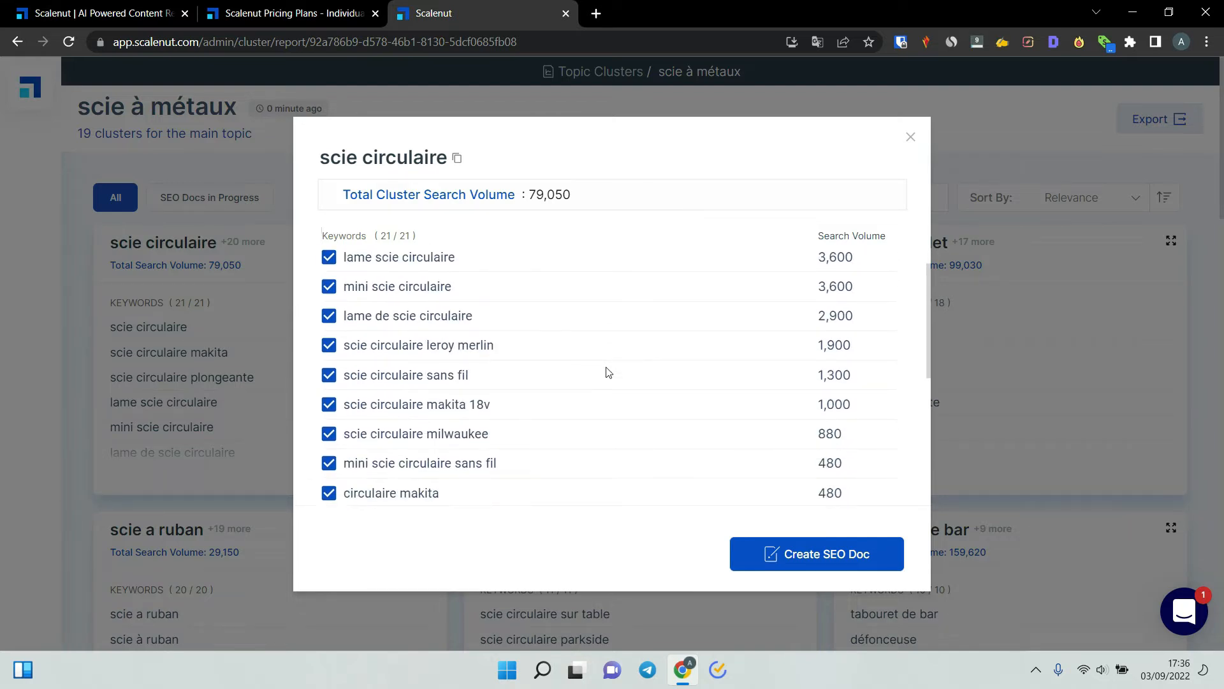
{"action": "scroll", "coordinate": [609, 372], "scroll_direction": "down", "scroll_amount": 3}
{"action": "scroll", "coordinate": [511, 505], "scroll_direction": "down", "scroll_amount": 3}
{"action": "scroll", "coordinate": [527, 437], "scroll_direction": "up", "scroll_amount": 5}
{"action": "scroll", "coordinate": [527, 437], "scroll_direction": "up", "scroll_amount": 3}
{"action": "scroll", "coordinate": [528, 437], "scroll_direction": "down", "scroll_amount": 5}
{"action": "scroll", "coordinate": [855, 447], "scroll_direction": "up", "scroll_amount": 5}
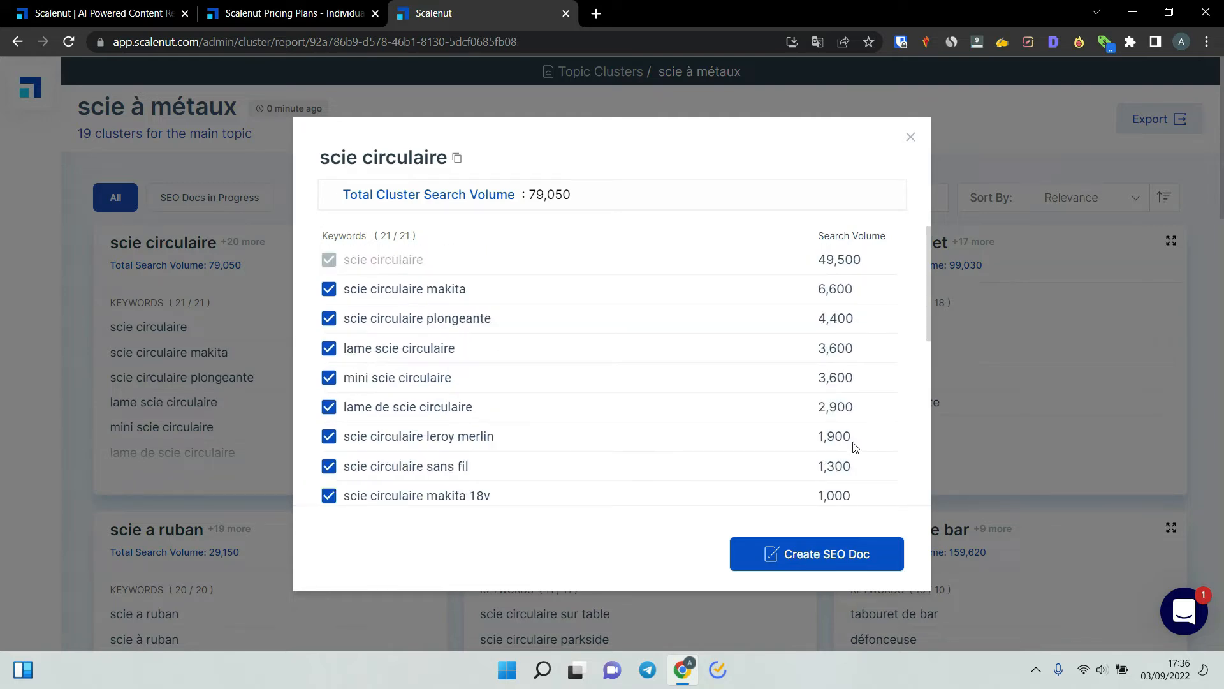
Step: Create an SEO Doc from the "scie circulaire" cluster and show the report's SEO Docs in progress
{"action": "left_click", "coordinate": [810, 557]}
{"action": "left_click", "coordinate": [194, 198]}
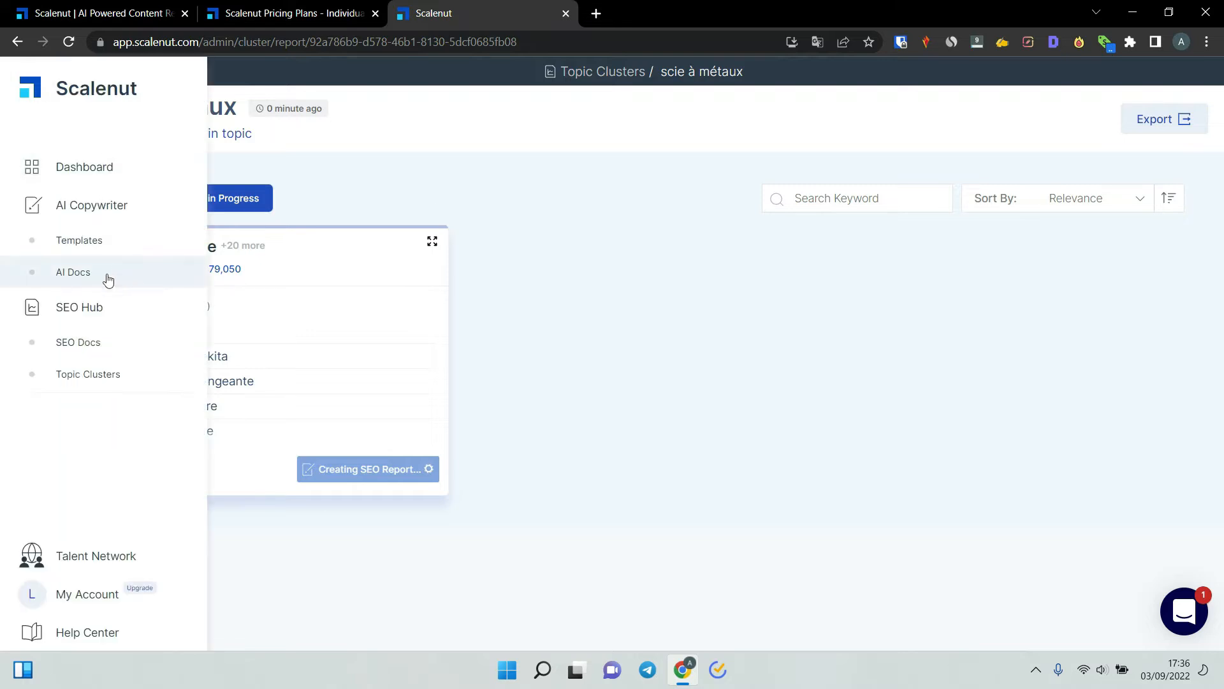
Step: Open the AI Copywriter templates and look through the whole range, from product descriptions to landing page, video and email templates
{"action": "left_click", "coordinate": [103, 245]}
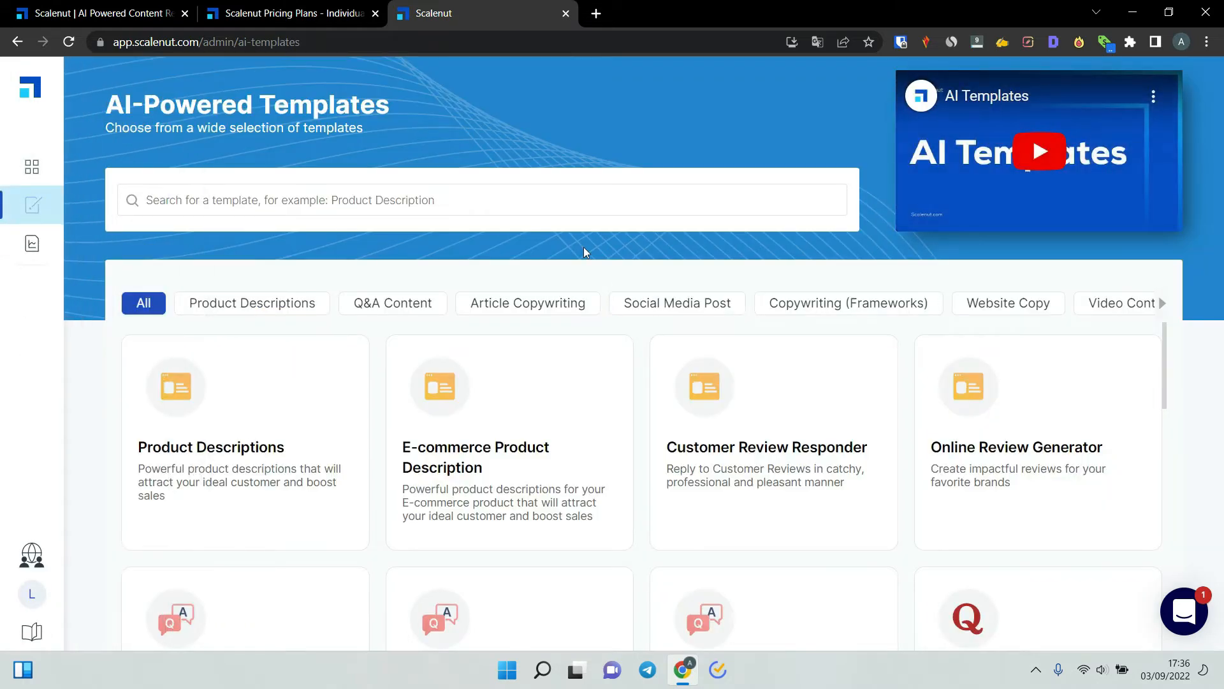
{"action": "scroll", "coordinate": [1012, 424], "scroll_direction": "down", "scroll_amount": 1}
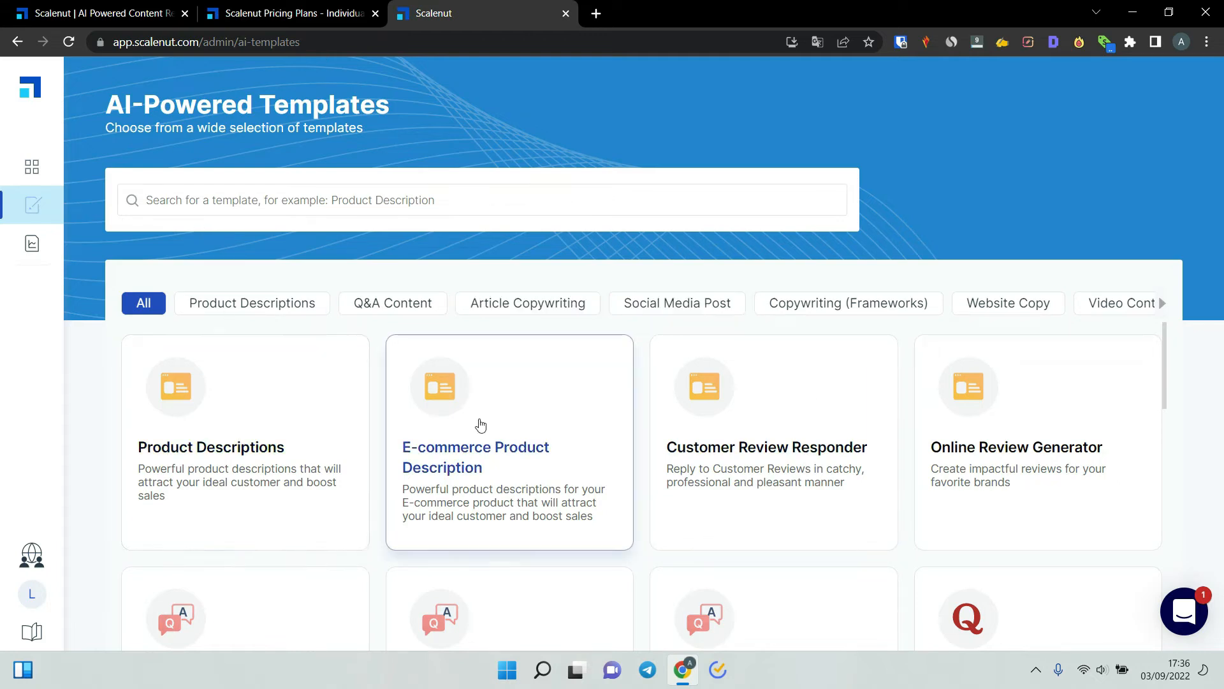
{"action": "scroll", "coordinate": [480, 424], "scroll_direction": "down", "scroll_amount": 2}
{"action": "scroll", "coordinate": [480, 424], "scroll_direction": "down", "scroll_amount": 8}
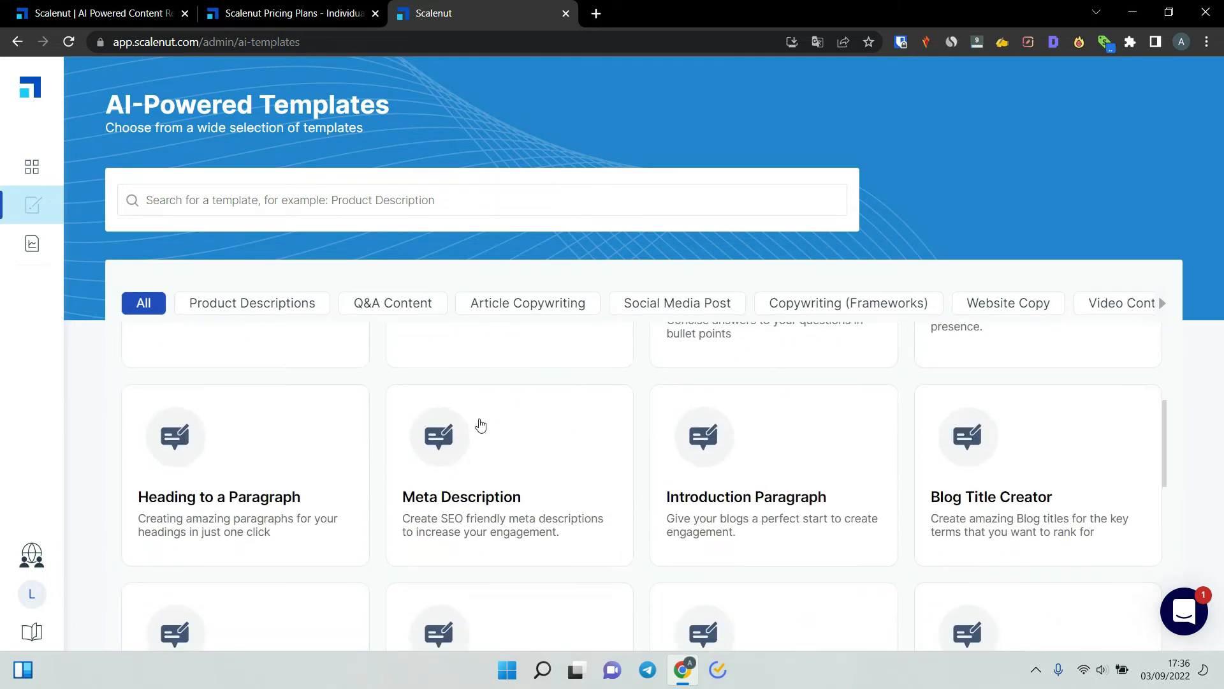
{"action": "scroll", "coordinate": [479, 424], "scroll_direction": "down", "scroll_amount": 1}
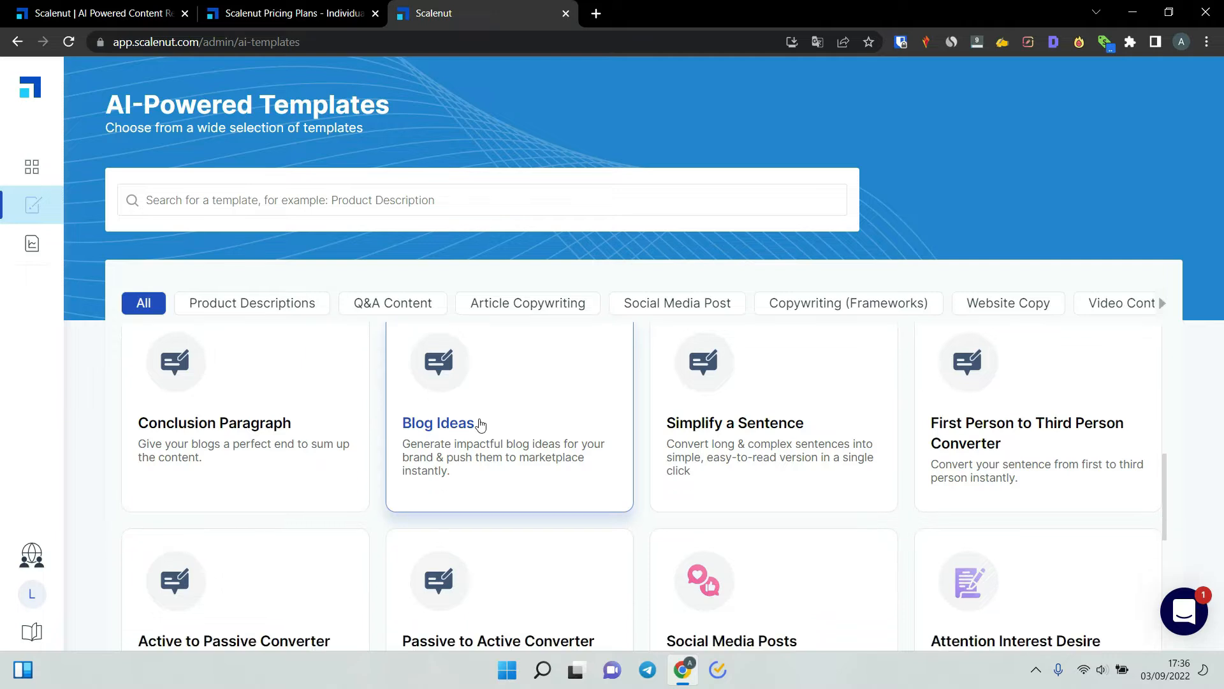
{"action": "scroll", "coordinate": [412, 451], "scroll_direction": "down", "scroll_amount": 1}
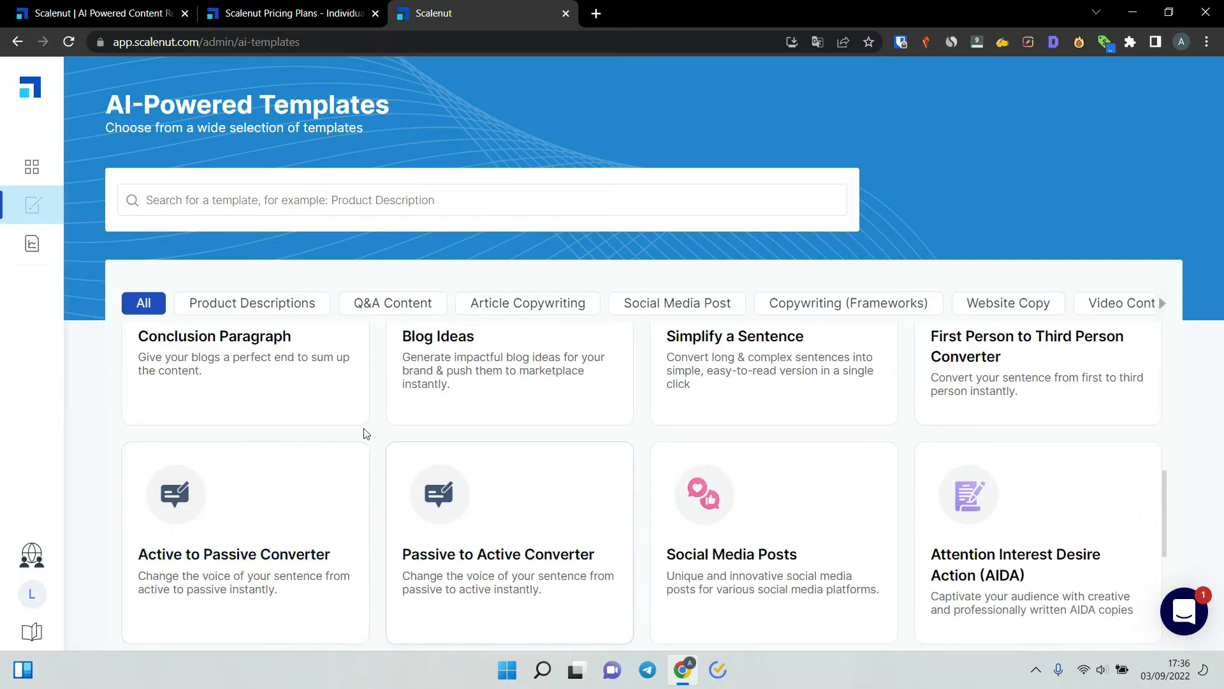
{"action": "scroll", "coordinate": [478, 459], "scroll_direction": "down", "scroll_amount": 2}
{"action": "scroll", "coordinate": [901, 443], "scroll_direction": "down", "scroll_amount": 2}
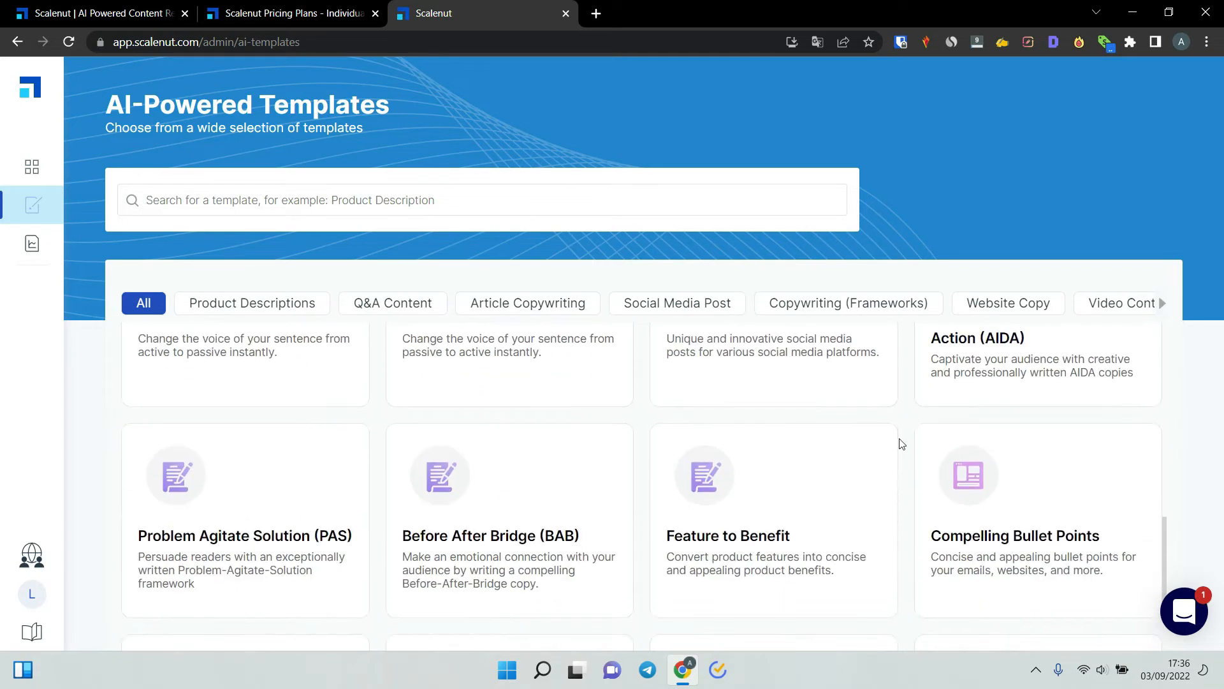
{"action": "scroll", "coordinate": [908, 428], "scroll_direction": "down", "scroll_amount": 2}
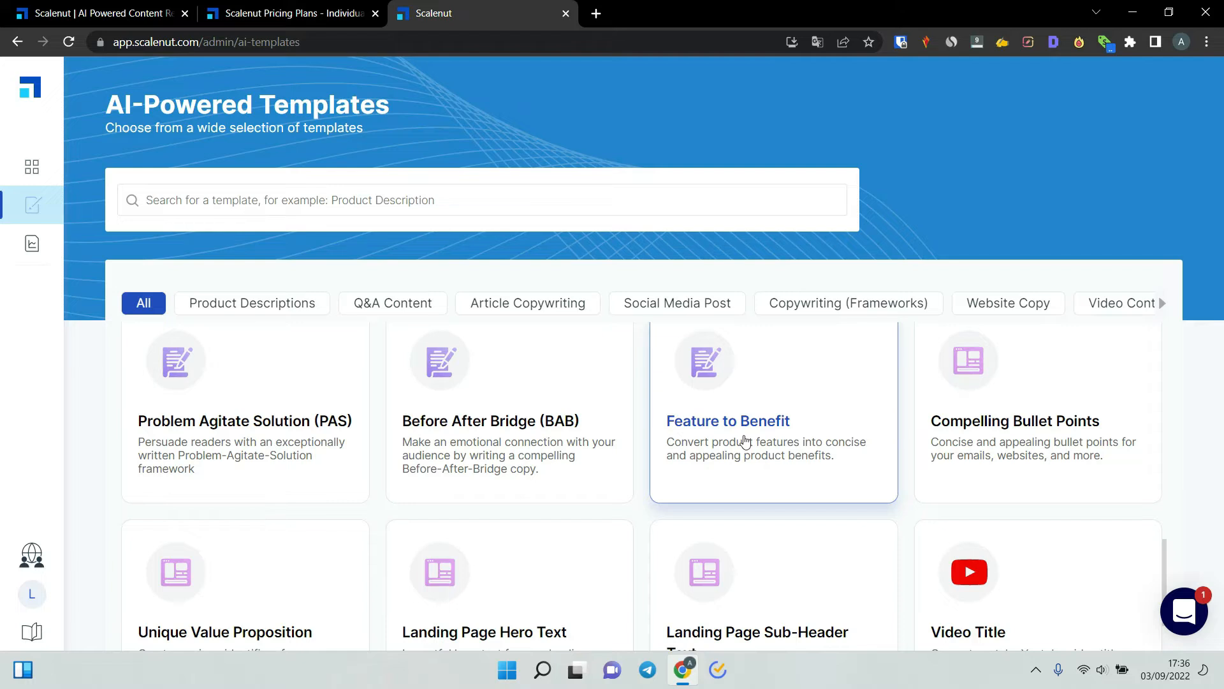
{"action": "scroll", "coordinate": [896, 519], "scroll_direction": "down", "scroll_amount": 3}
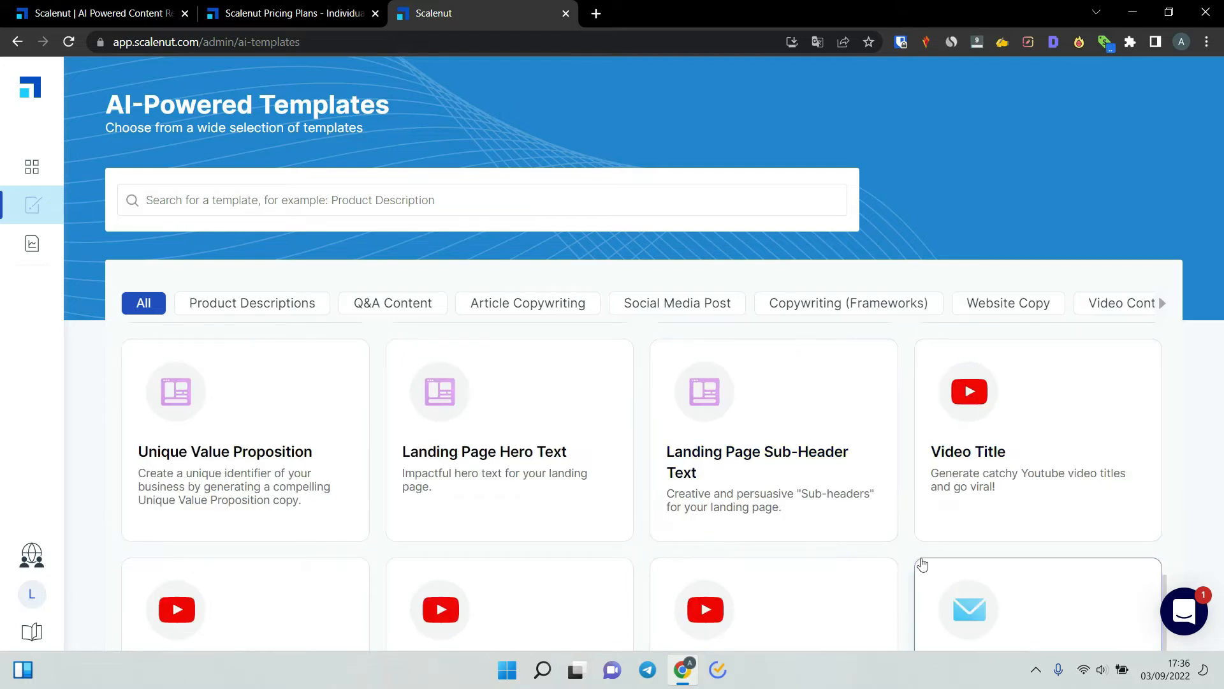
{"action": "scroll", "coordinate": [911, 556], "scroll_direction": "down", "scroll_amount": 3}
{"action": "scroll", "coordinate": [989, 440], "scroll_direction": "up", "scroll_amount": 3}
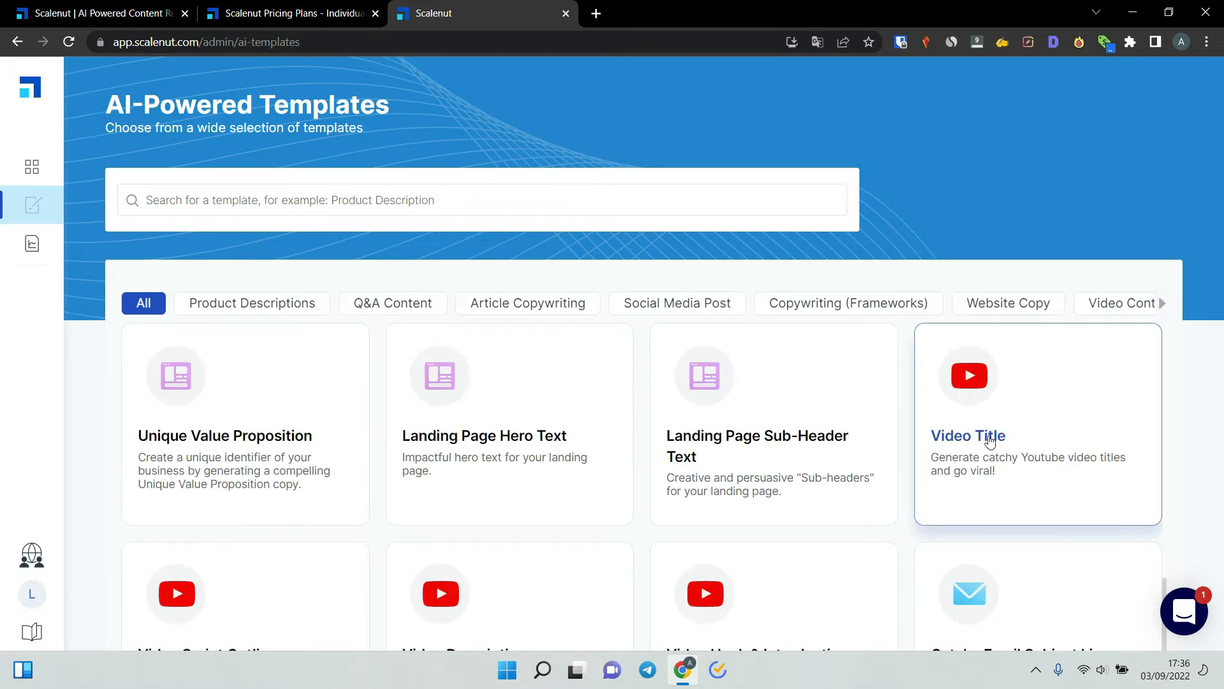
Step: Generate titles with the Video Title template from "This video is a Scalenut review, I go through the features, pricing and explain how to use Scalenut."
{"action": "left_click", "coordinate": [989, 440]}
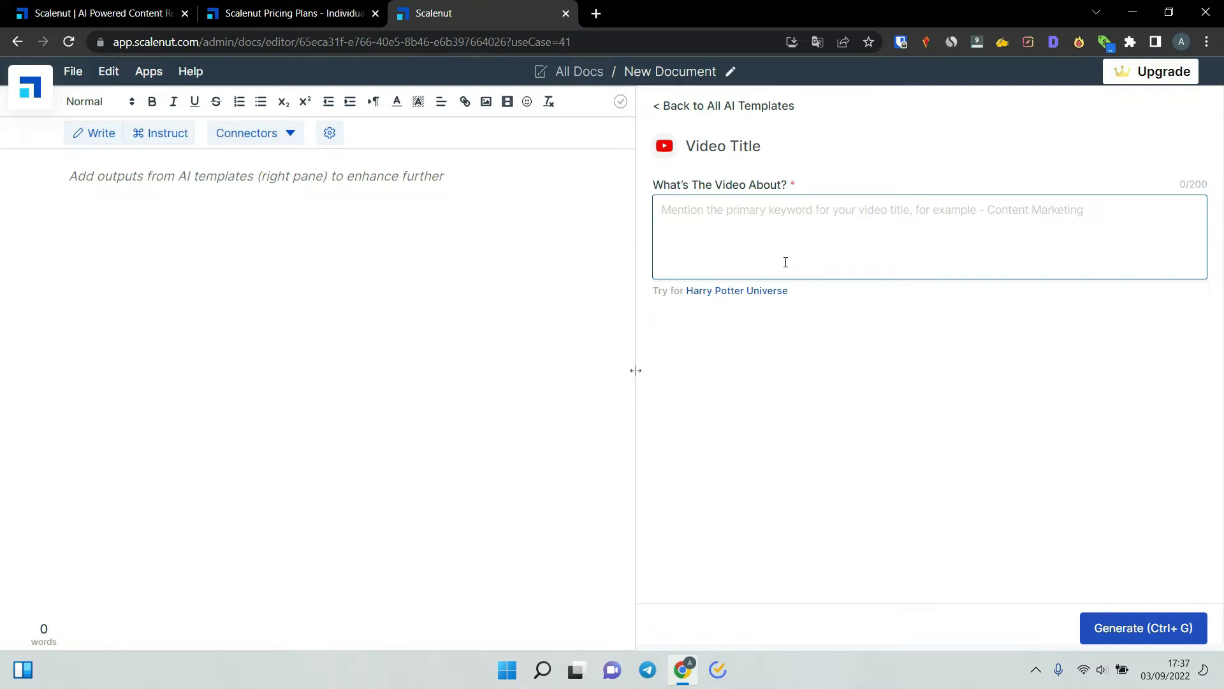
{"action": "type", "text": "This video is a Scalenut review, I go through the features, pricing and explain how to use Scalenut."}
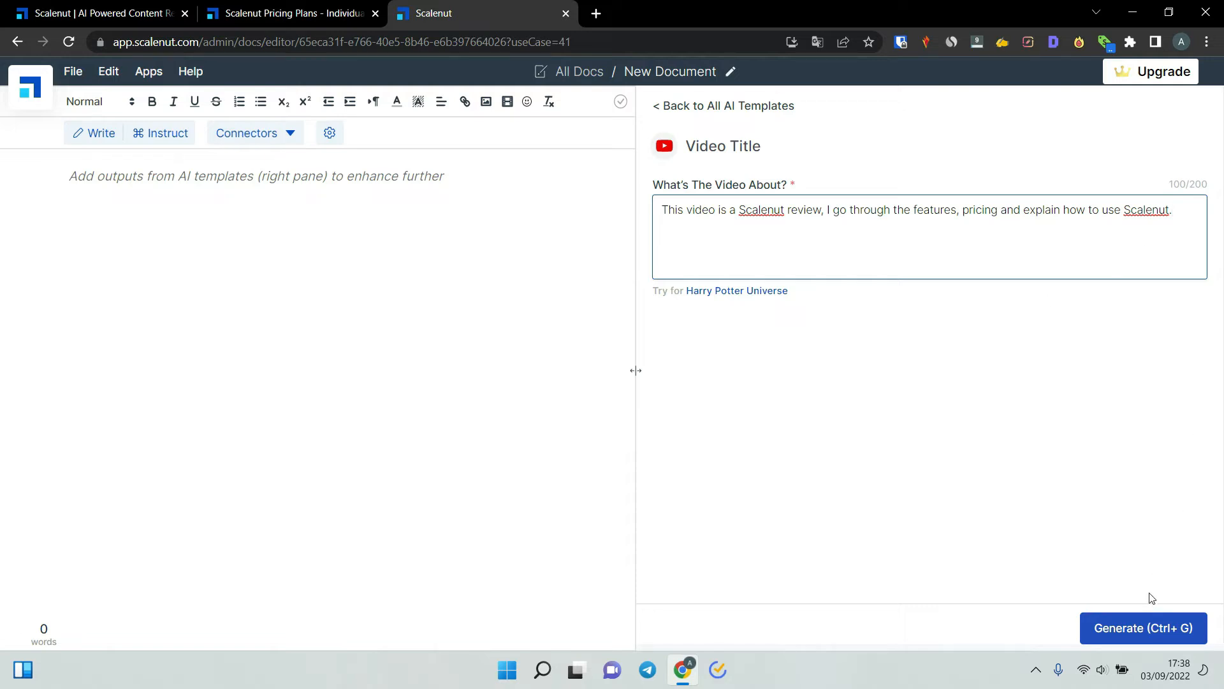
{"action": "left_click", "coordinate": [1120, 634]}
Step: Read through the video titles generated for the Scalenut review and compare the suggestions
{"action": "scroll", "coordinate": [899, 290], "scroll_direction": "down", "scroll_amount": 1}
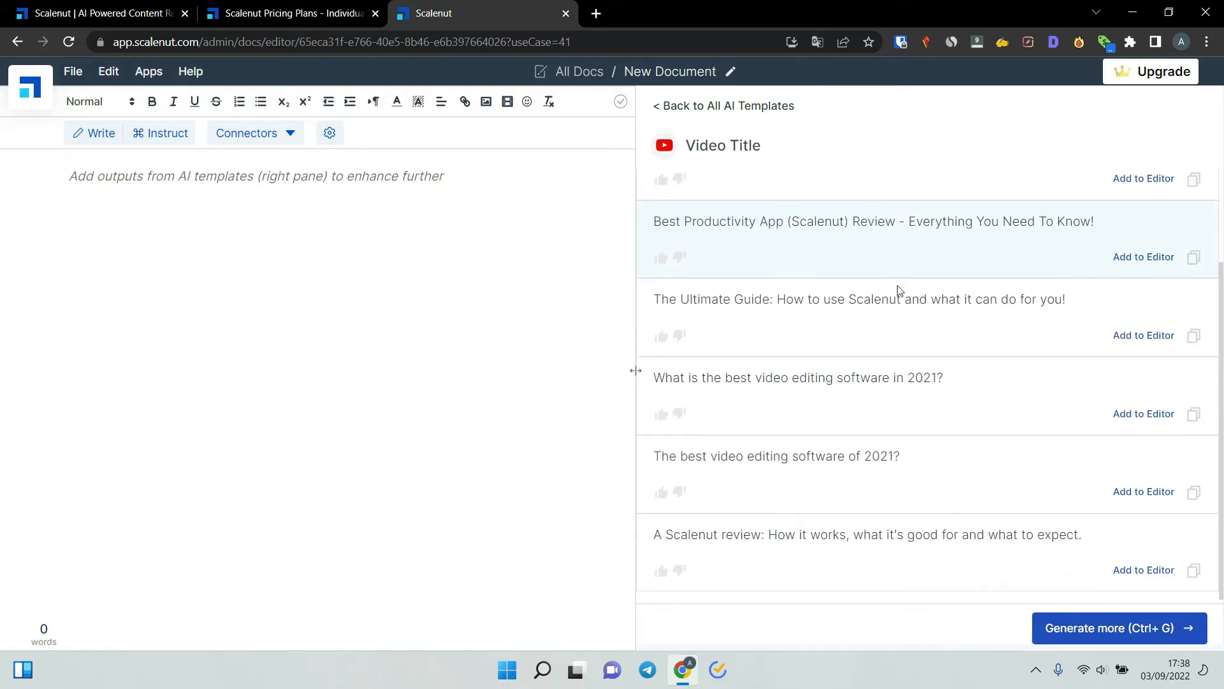
{"action": "scroll", "coordinate": [918, 306], "scroll_direction": "up", "scroll_amount": 1}
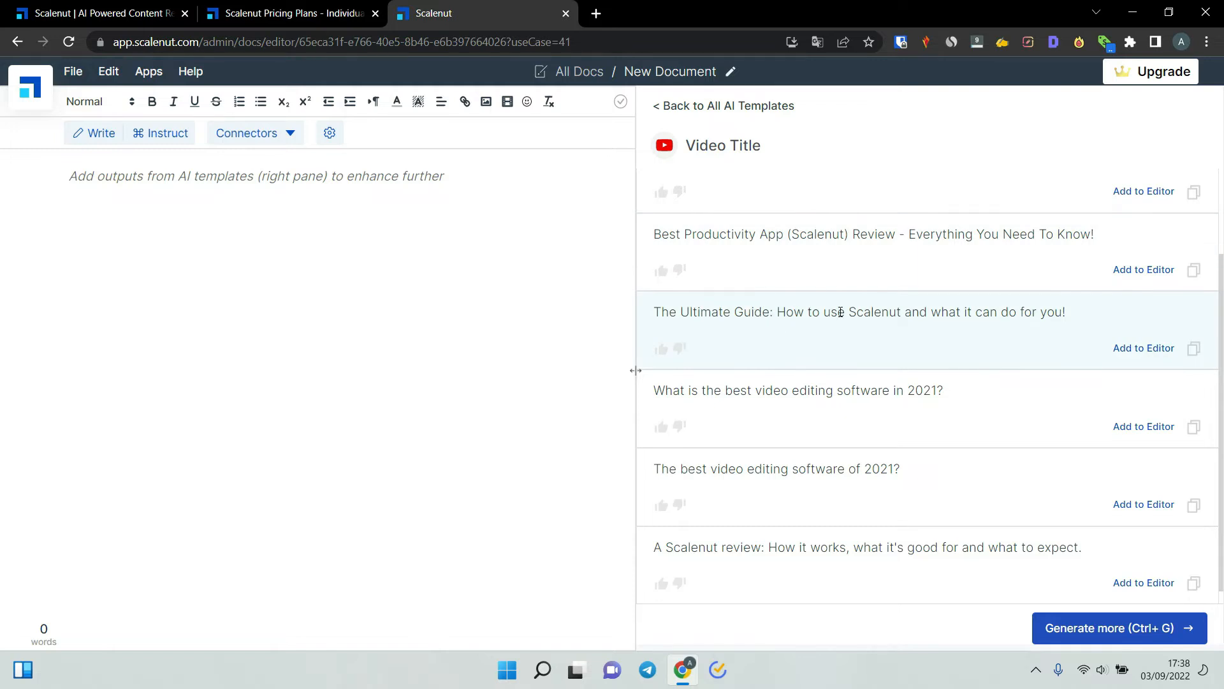
{"action": "scroll", "coordinate": [841, 312], "scroll_direction": "up", "scroll_amount": 1}
{"action": "scroll", "coordinate": [785, 230], "scroll_direction": "down", "scroll_amount": 1}
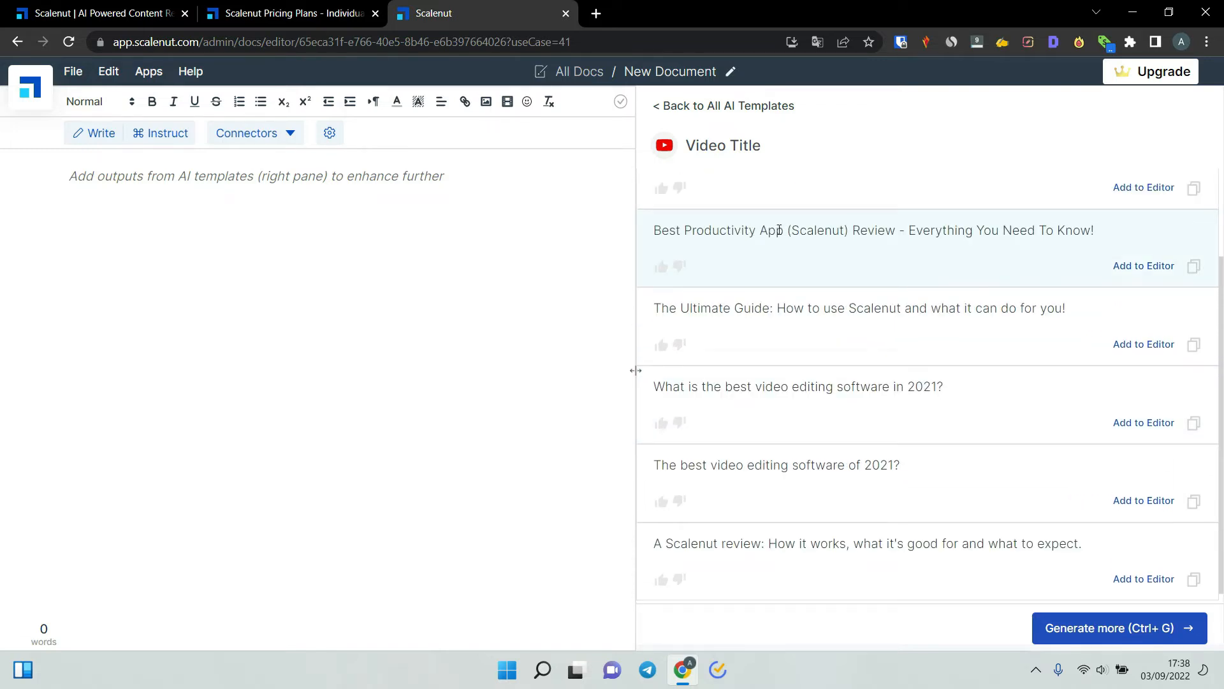
{"action": "scroll", "coordinate": [830, 279], "scroll_direction": "down", "scroll_amount": 1}
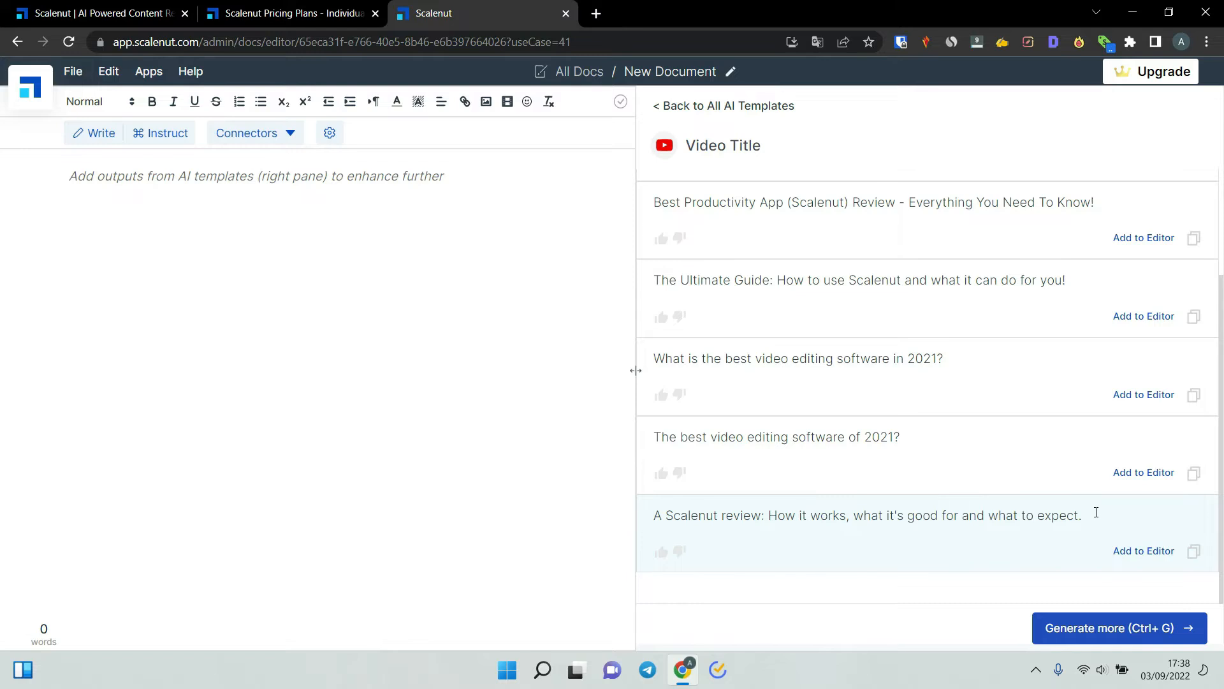
{"action": "scroll", "coordinate": [1096, 512], "scroll_direction": "up", "scroll_amount": 5}
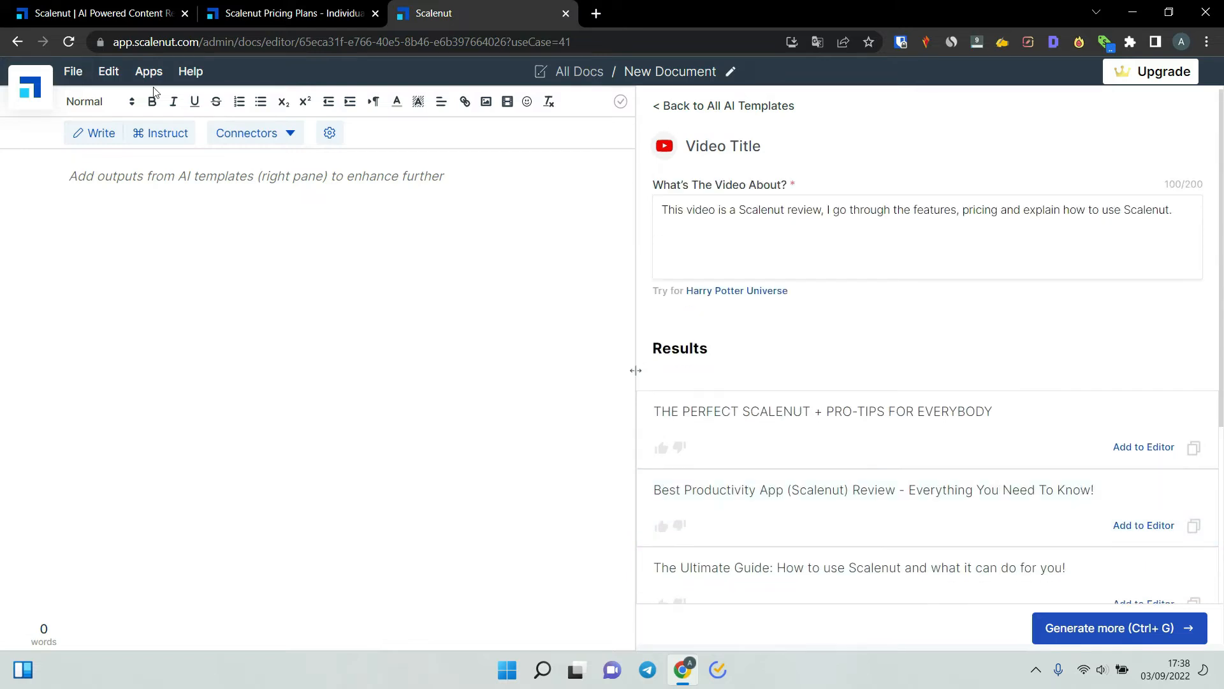
Step: Go to the SEO Docs list and open the content brief of the "scie circulaire" report
{"action": "mouse_move", "coordinate": [30, 79]}
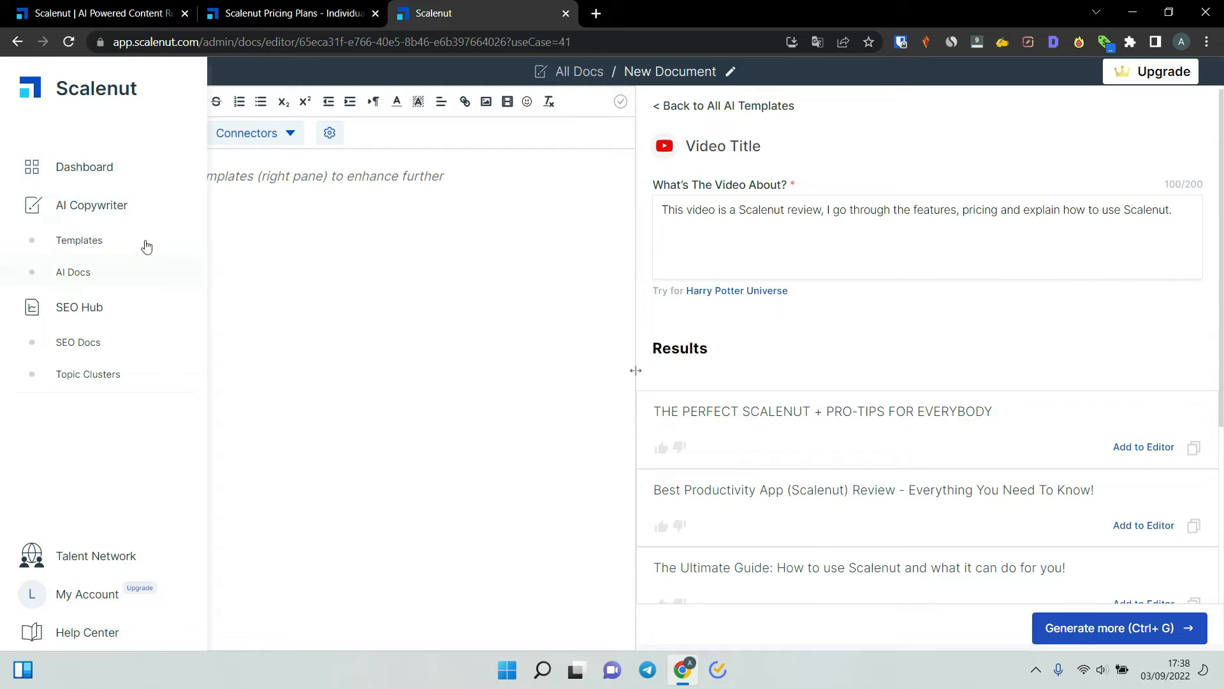
{"action": "left_click", "coordinate": [76, 350]}
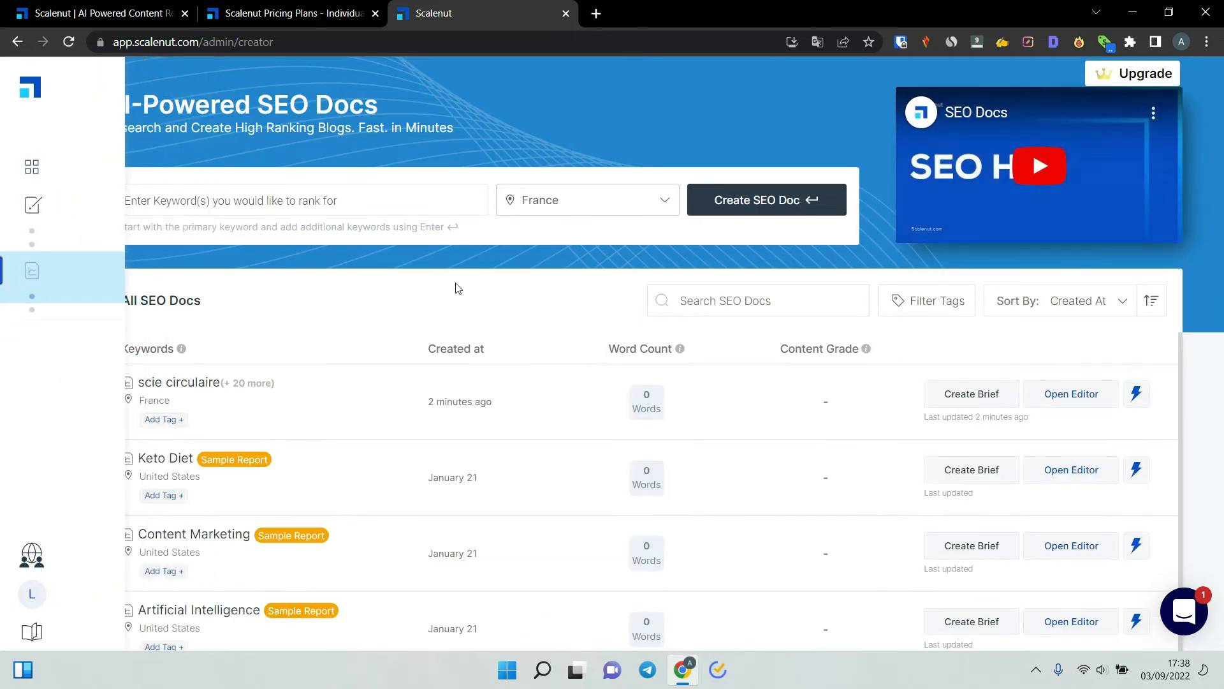
{"action": "mouse_move", "coordinate": [246, 383]}
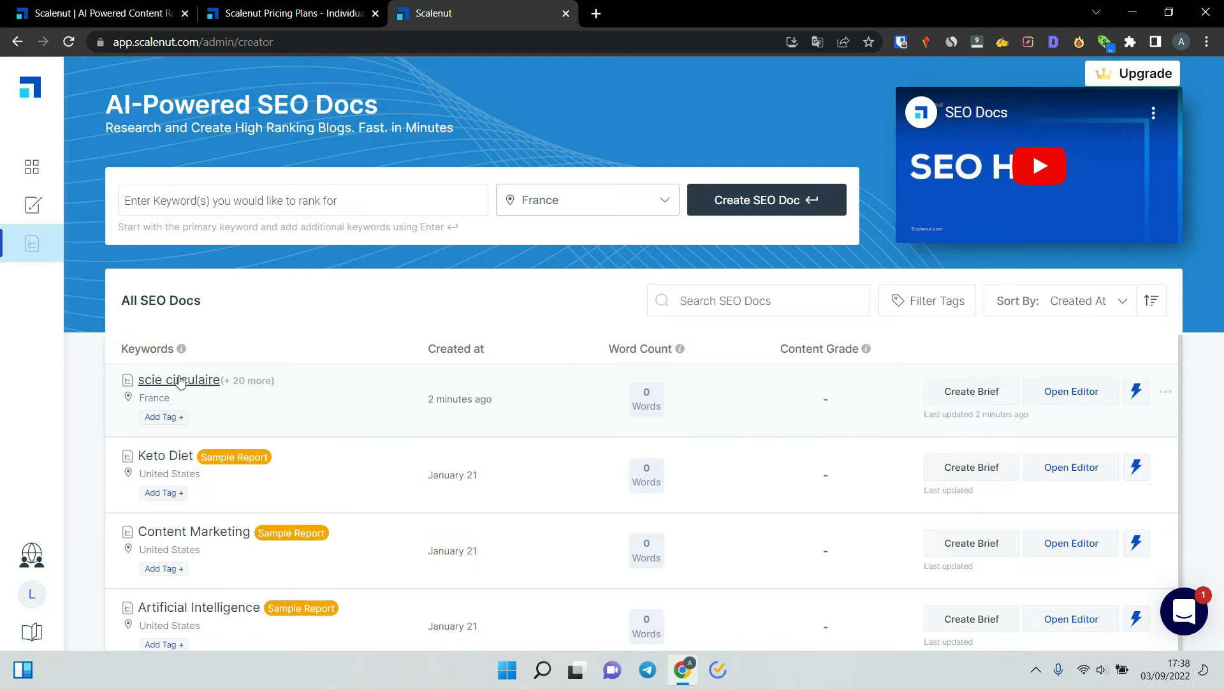
{"action": "scroll", "coordinate": [250, 466], "scroll_direction": "down", "scroll_amount": 2}
{"action": "left_click", "coordinate": [980, 398]}
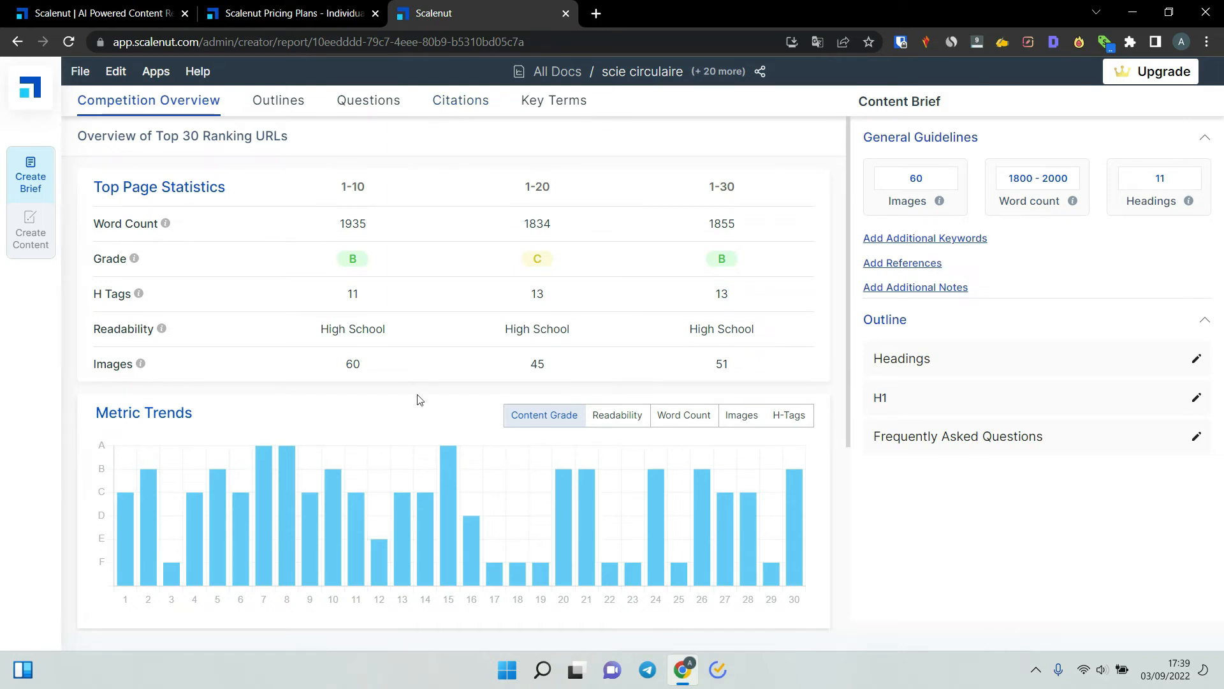
Step: Examine the top page statistics and the content grade trend of the 30 top-ranking URLs in the competition overview
{"action": "scroll", "coordinate": [320, 256], "scroll_direction": "down", "scroll_amount": 4}
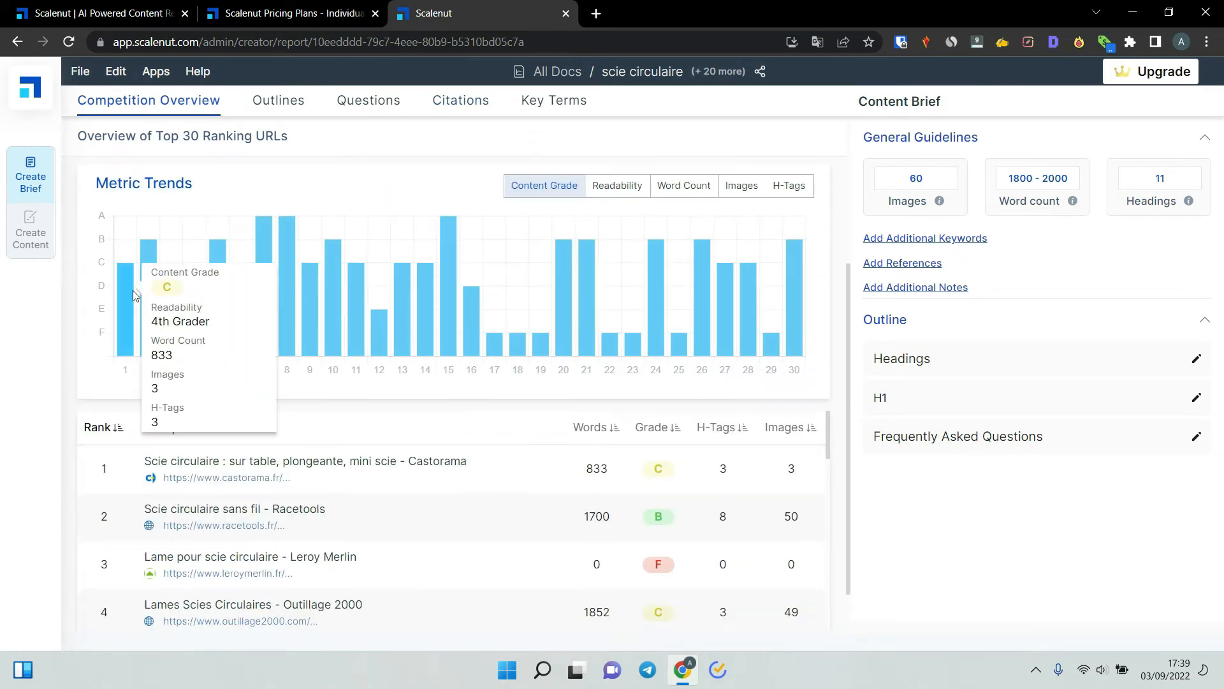
{"action": "mouse_move", "coordinate": [147, 233]}
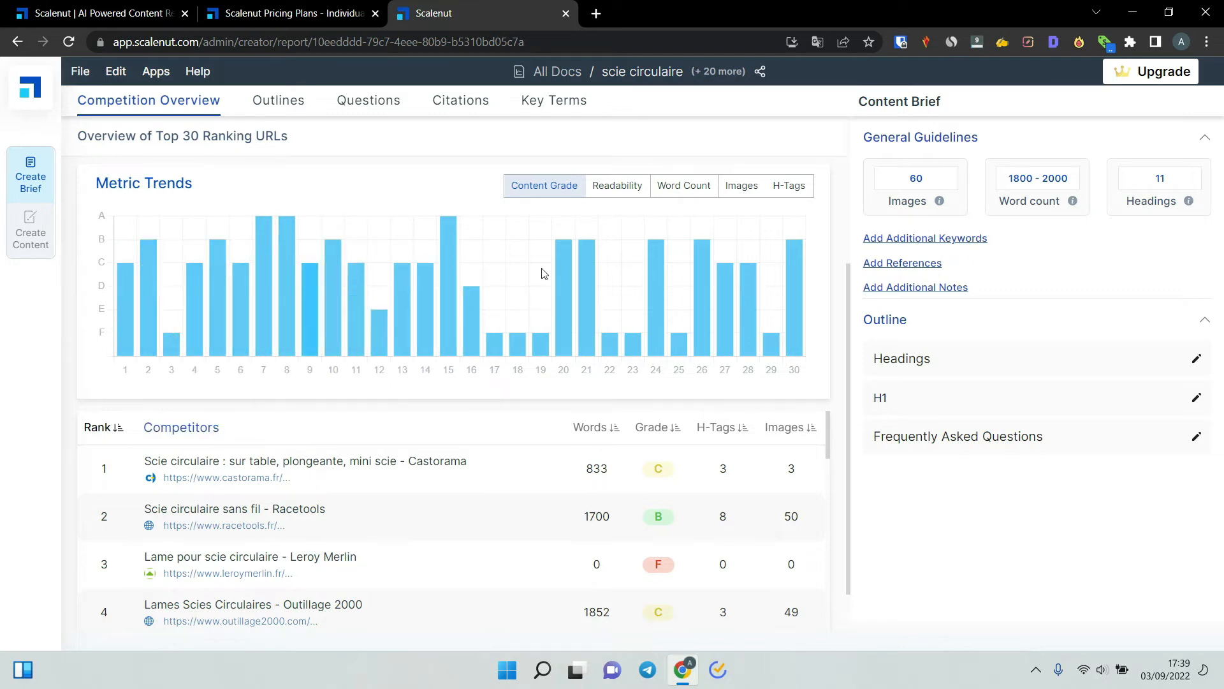
{"action": "scroll", "coordinate": [575, 267], "scroll_direction": "up", "scroll_amount": 2}
{"action": "scroll", "coordinate": [576, 267], "scroll_direction": "up", "scroll_amount": 2}
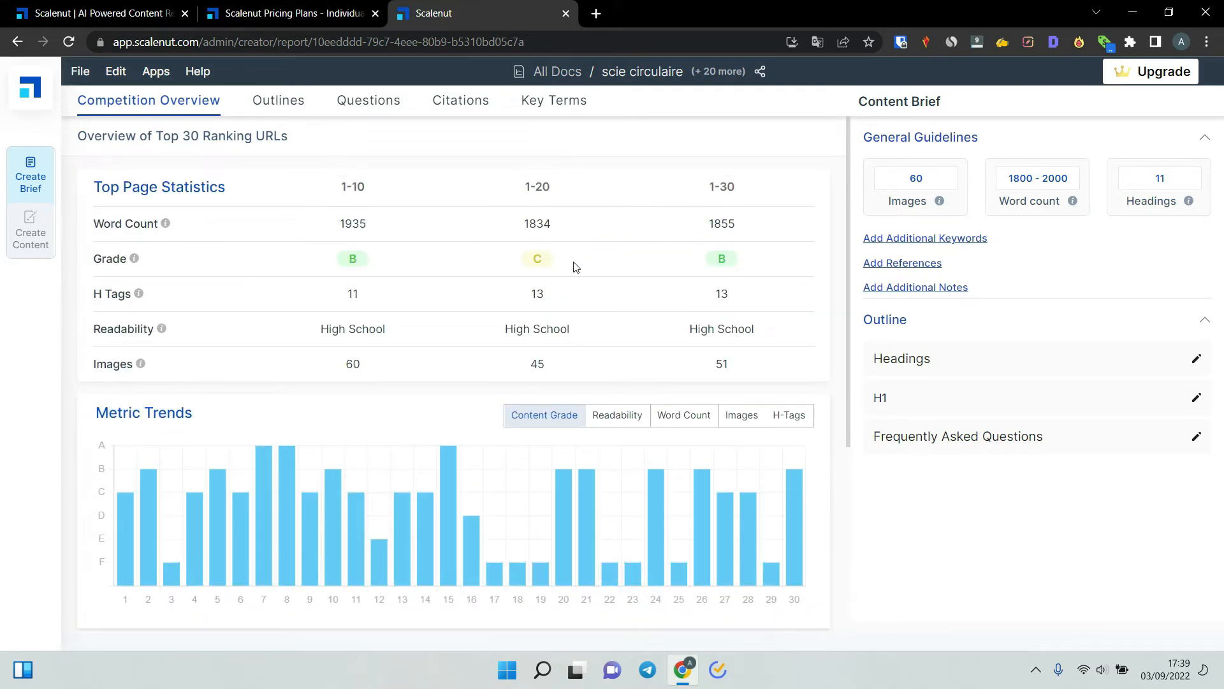
Step: Switch the Metric Trends chart to Readability and on to Word Count to compare the ranking pages
{"action": "scroll", "coordinate": [557, 459], "scroll_direction": "down", "scroll_amount": 2}
{"action": "left_click", "coordinate": [617, 306]}
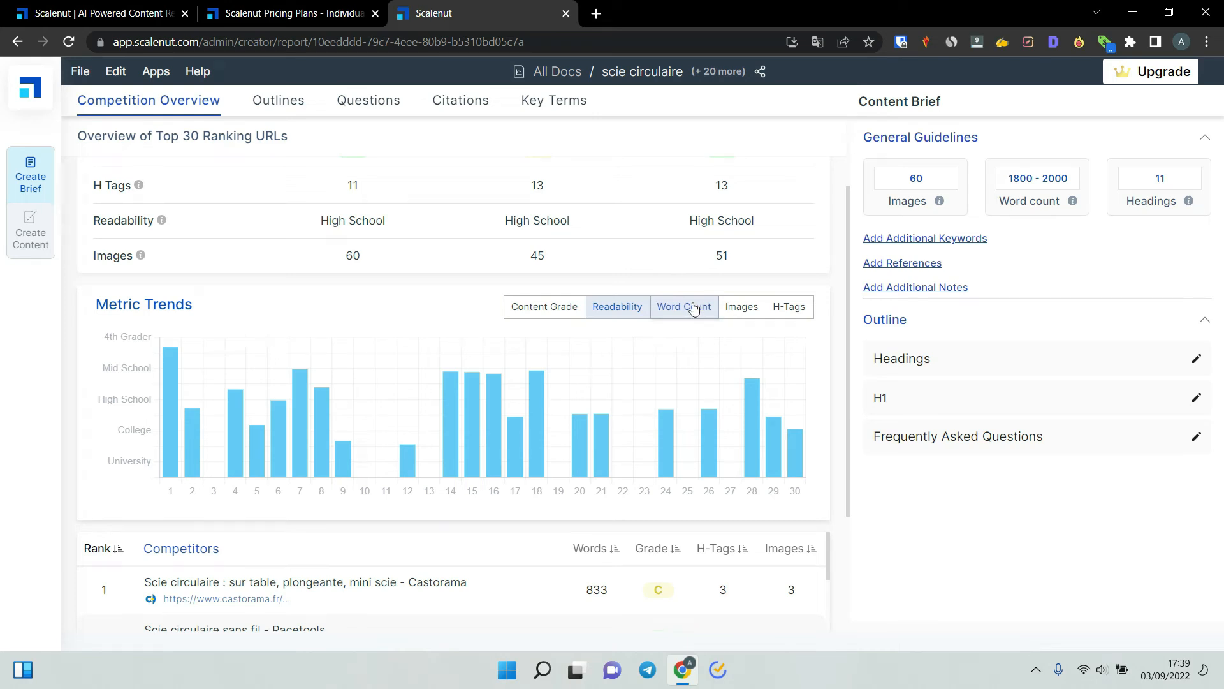
{"action": "left_click", "coordinate": [697, 307]}
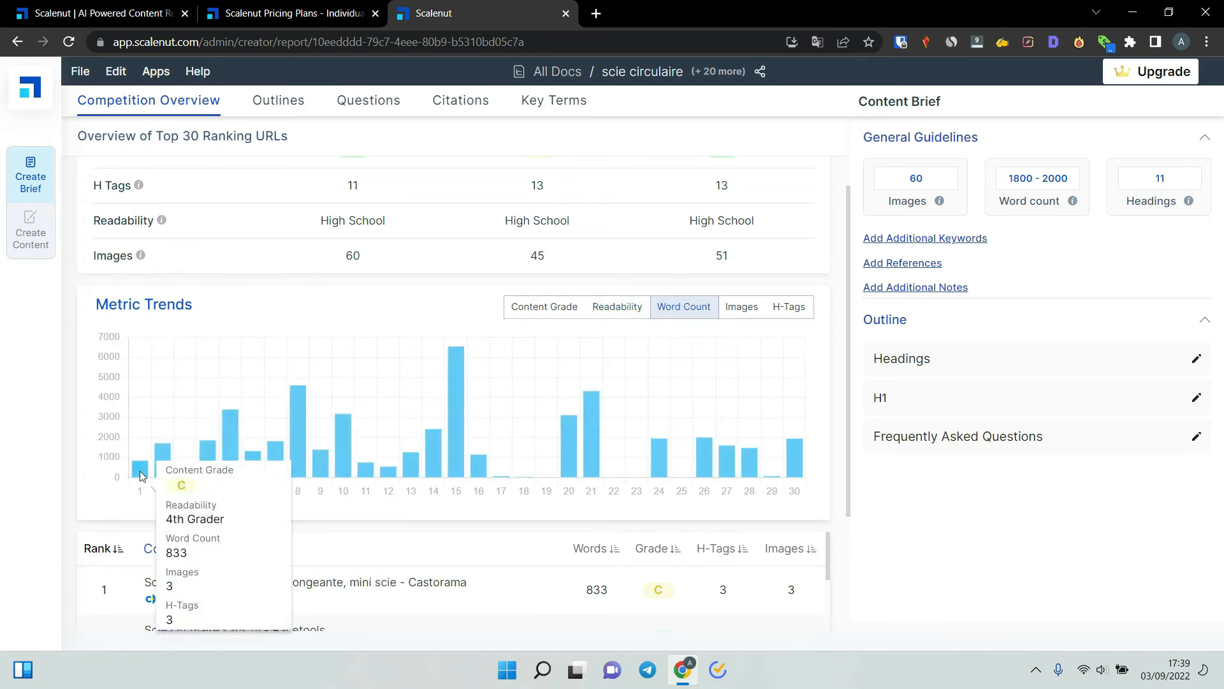
Step: Look through the ranked competitors table, checking each page's words, grade, H-tags and images, and return to the overview's start
{"action": "scroll", "coordinate": [171, 469], "scroll_direction": "down", "scroll_amount": 3}
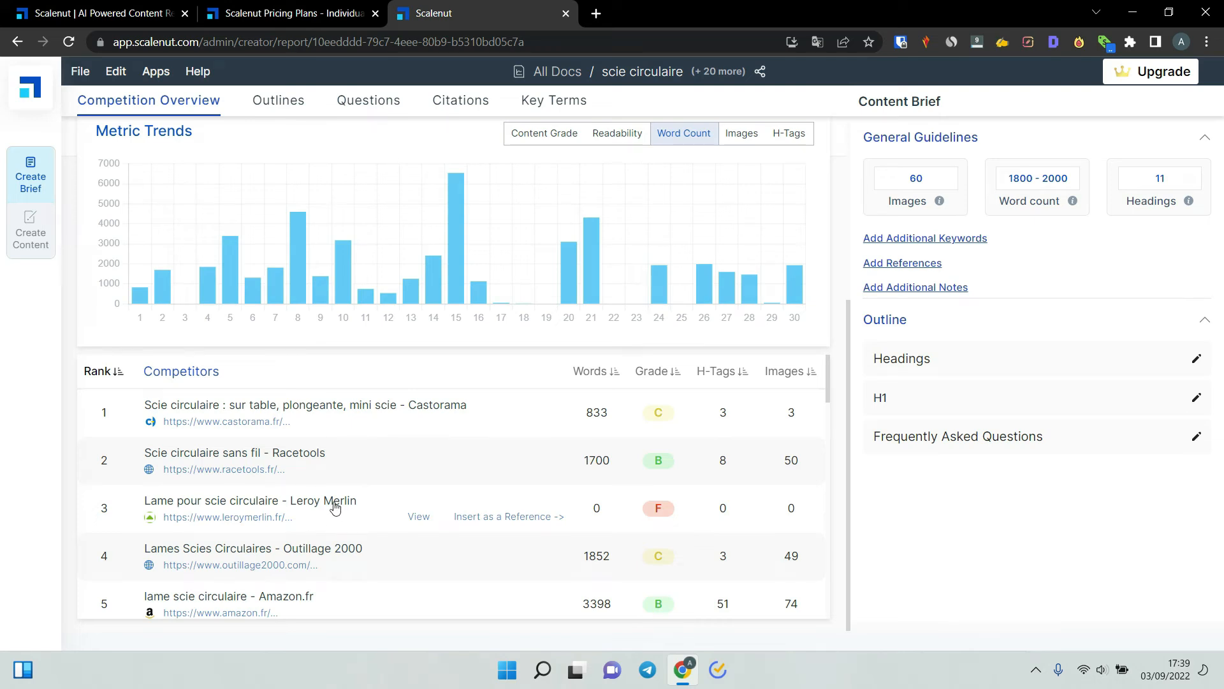
{"action": "scroll", "coordinate": [338, 504], "scroll_direction": "down", "scroll_amount": 3}
{"action": "scroll", "coordinate": [358, 498], "scroll_direction": "up", "scroll_amount": 2}
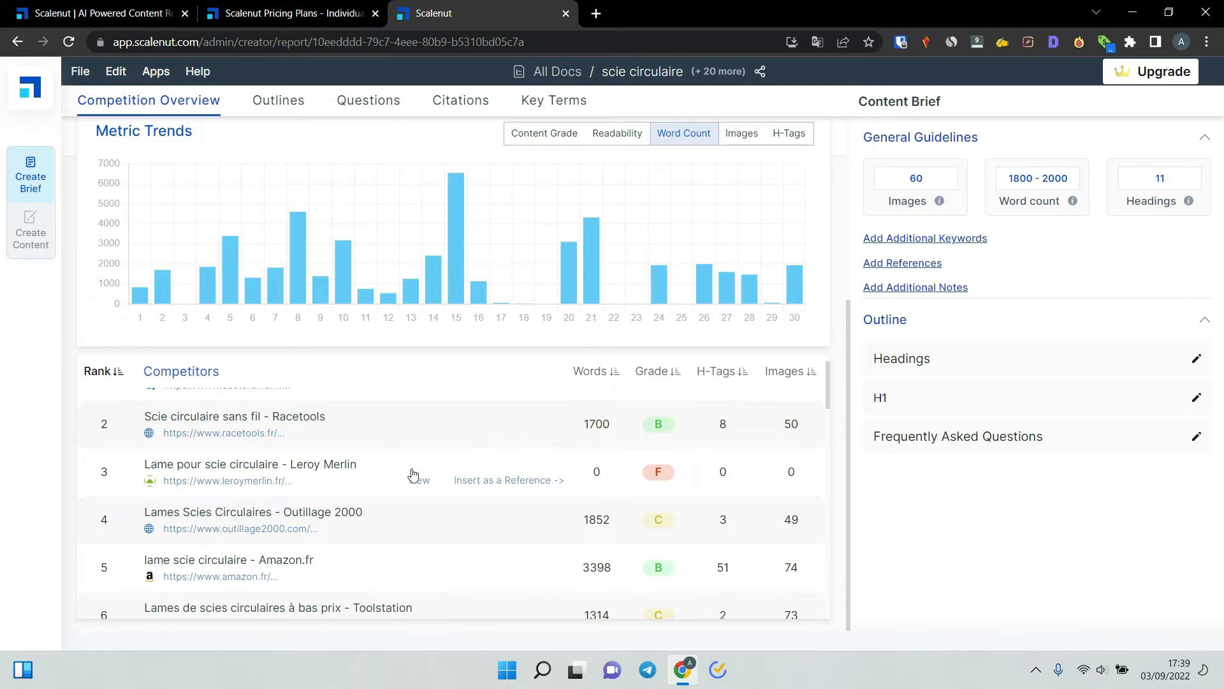
{"action": "scroll", "coordinate": [361, 477], "scroll_direction": "down", "scroll_amount": 1}
{"action": "scroll", "coordinate": [361, 477], "scroll_direction": "down", "scroll_amount": 2}
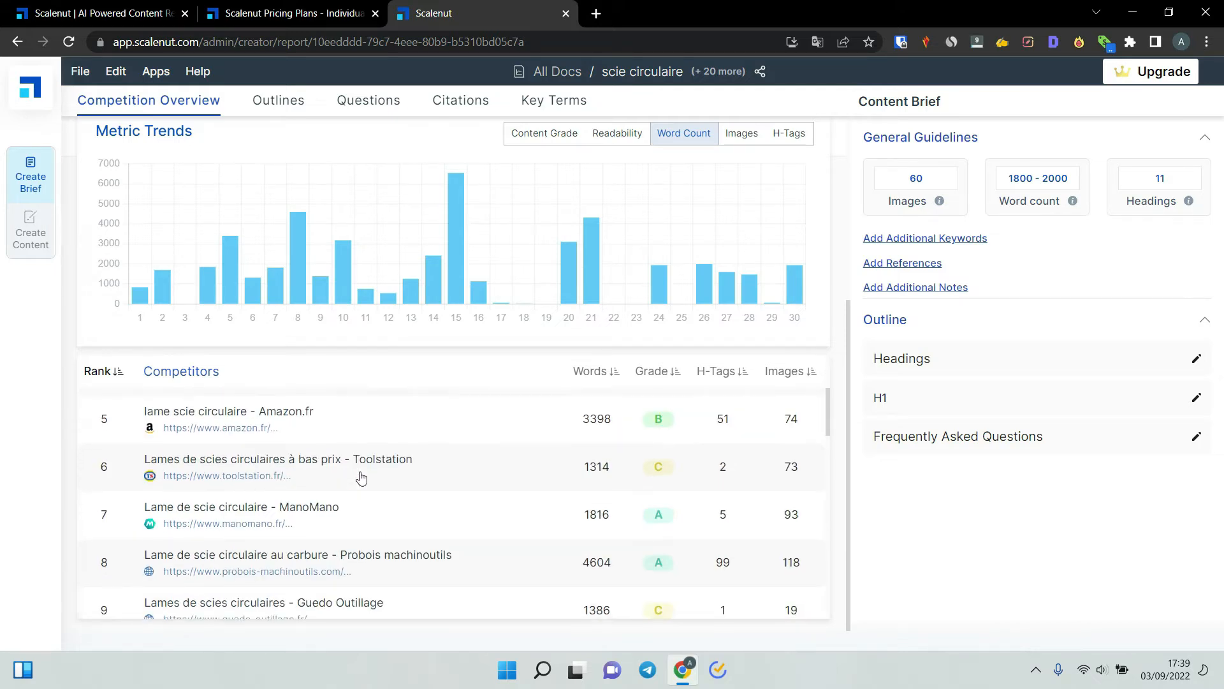
{"action": "scroll", "coordinate": [382, 514], "scroll_direction": "down", "scroll_amount": 6}
{"action": "scroll", "coordinate": [320, 511], "scroll_direction": "up", "scroll_amount": 10}
{"action": "scroll", "coordinate": [312, 127], "scroll_direction": "up", "scroll_amount": 1}
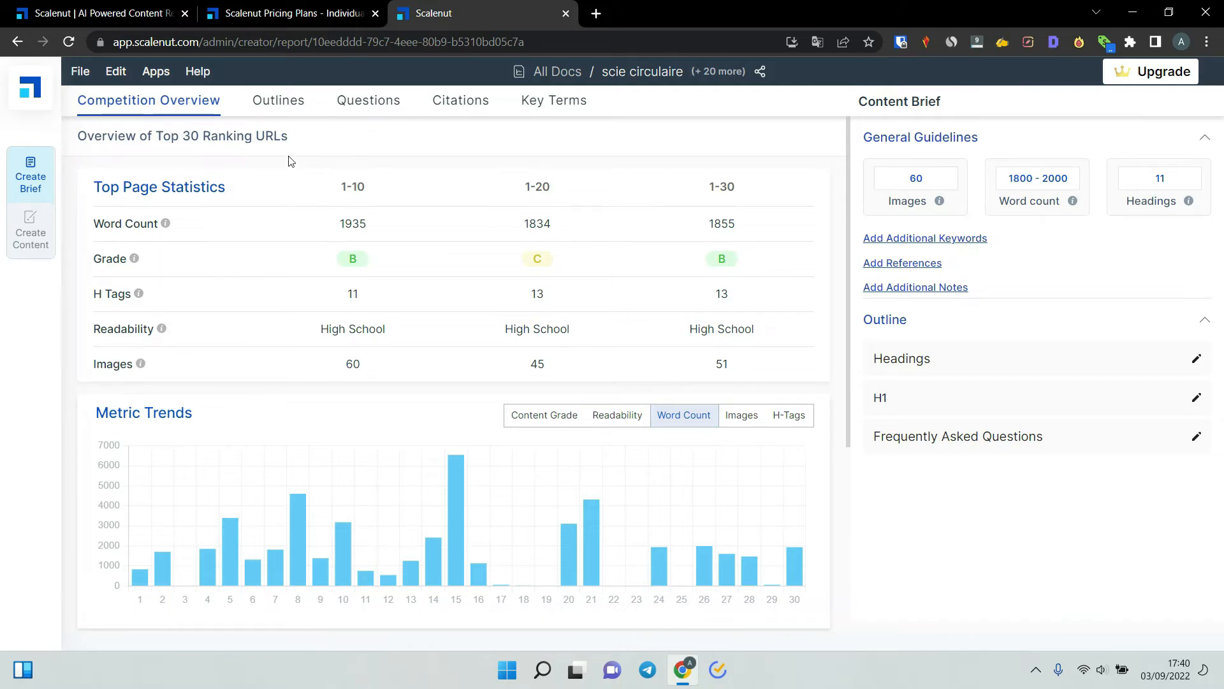
Step: Show the outlines of the top 30 ranking URLs and examine the heading structure of each competing page
{"action": "left_click", "coordinate": [278, 100]}
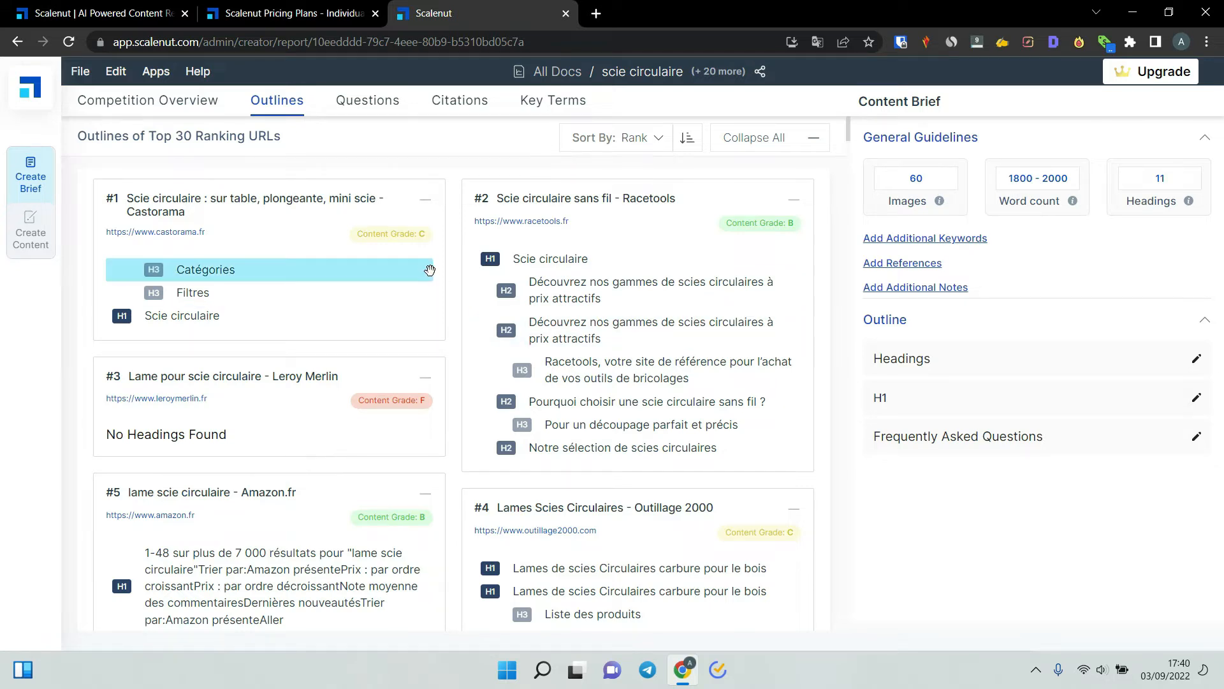
{"action": "scroll", "coordinate": [561, 226], "scroll_direction": "down", "scroll_amount": 1}
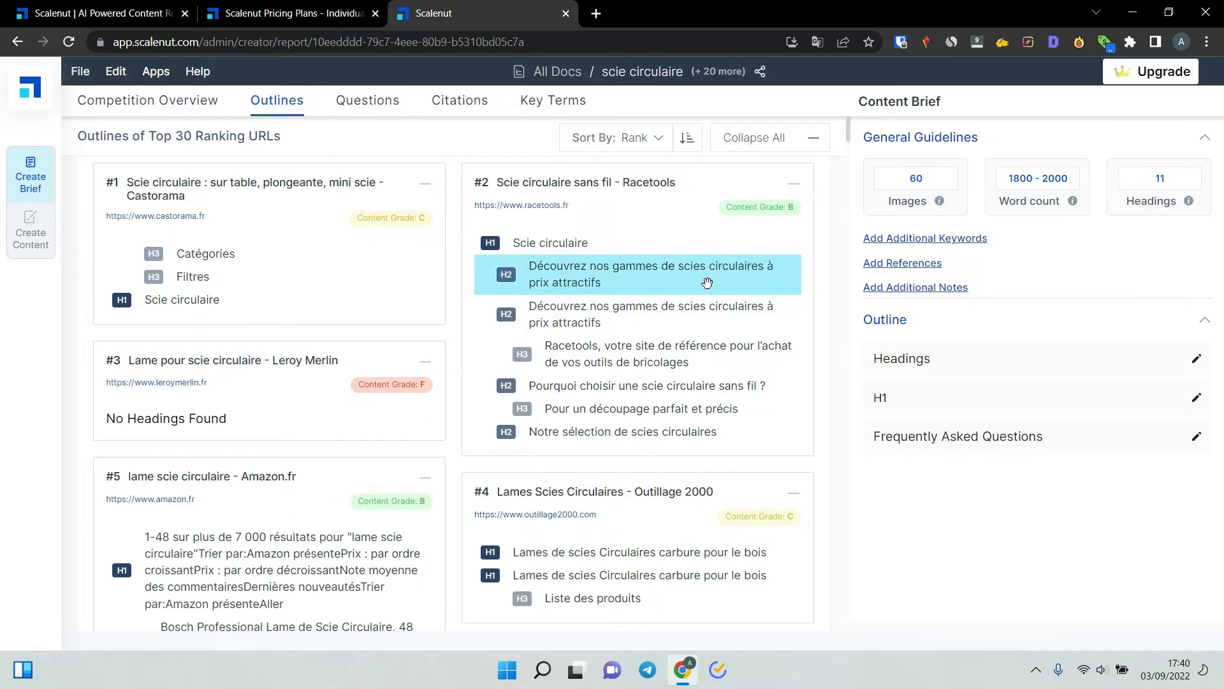
{"action": "scroll", "coordinate": [707, 282], "scroll_direction": "down", "scroll_amount": 10}
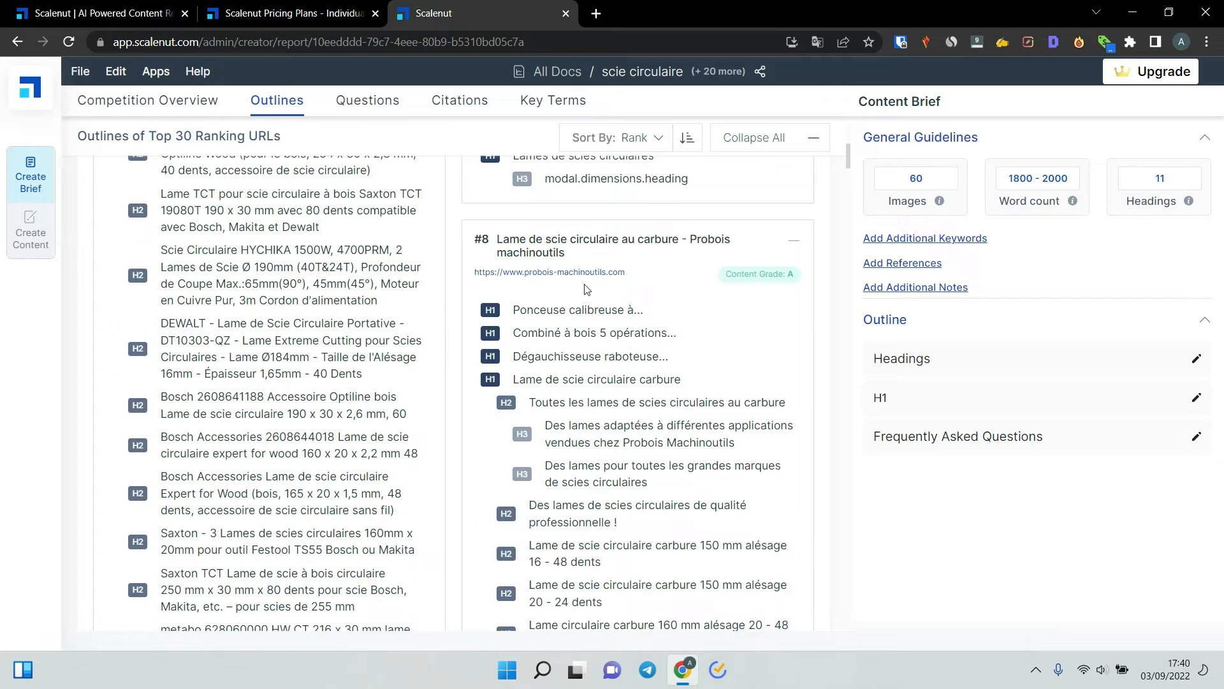
{"action": "scroll", "coordinate": [648, 284], "scroll_direction": "down", "scroll_amount": 1}
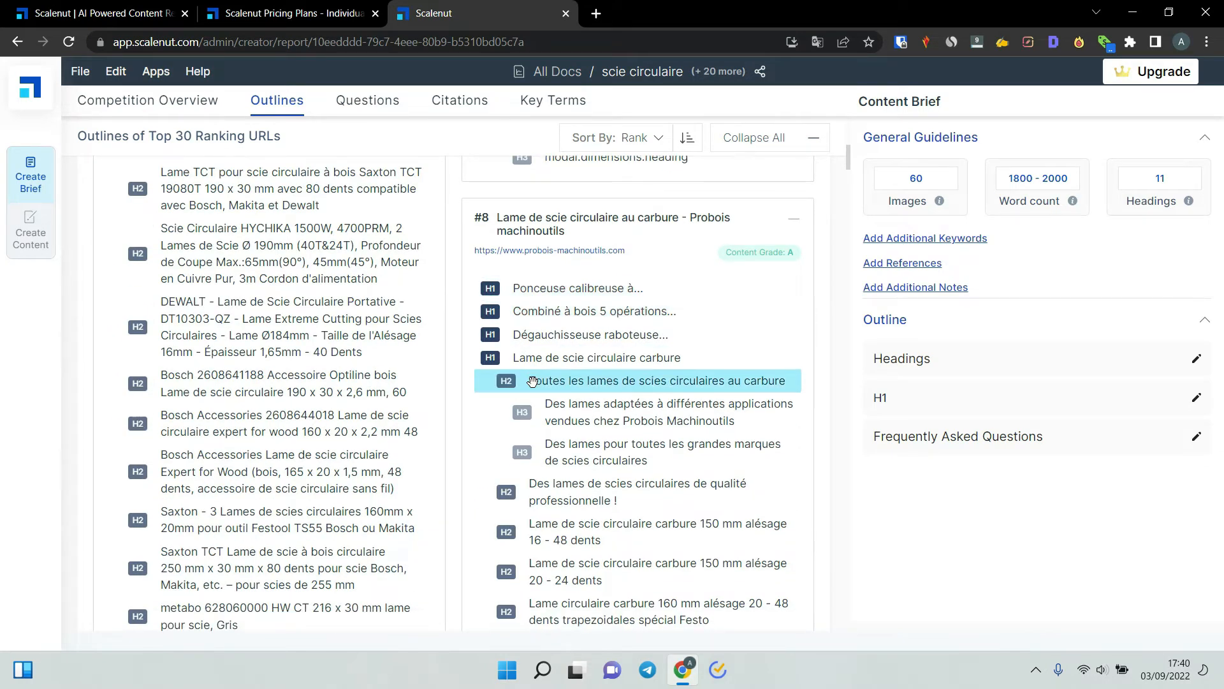
{"action": "scroll", "coordinate": [578, 358], "scroll_direction": "down", "scroll_amount": 1}
{"action": "scroll", "coordinate": [578, 357], "scroll_direction": "up", "scroll_amount": 5}
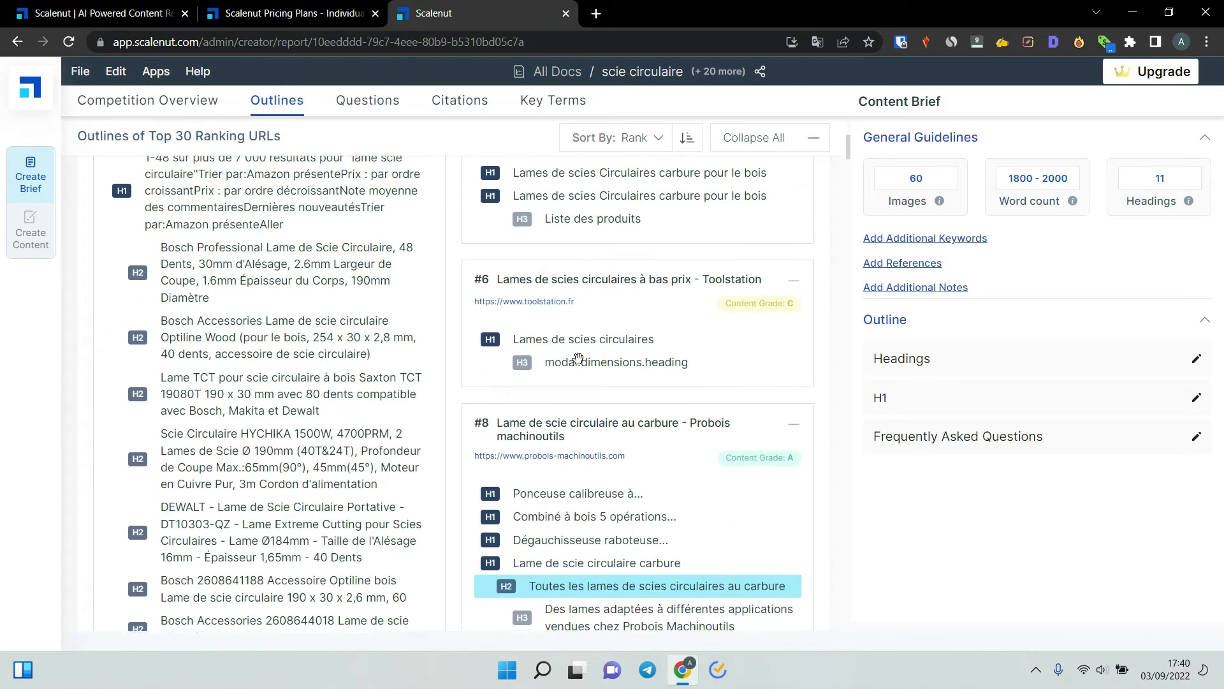
{"action": "scroll", "coordinate": [577, 358], "scroll_direction": "up", "scroll_amount": 1}
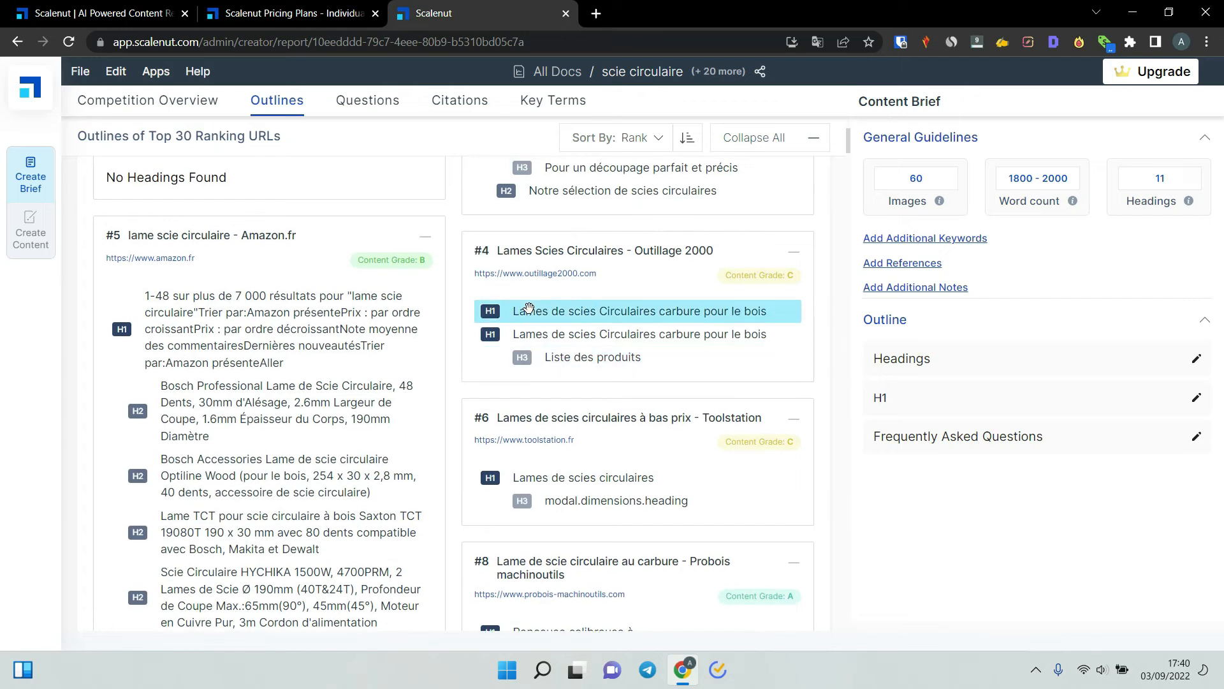
Step: Compare the heading outlines of the top-ranking pages down to the eighth-ranked Probois Machinoutils page
{"action": "scroll", "coordinate": [528, 307], "scroll_direction": "up", "scroll_amount": 1}
{"action": "scroll", "coordinate": [529, 307], "scroll_direction": "up", "scroll_amount": 3}
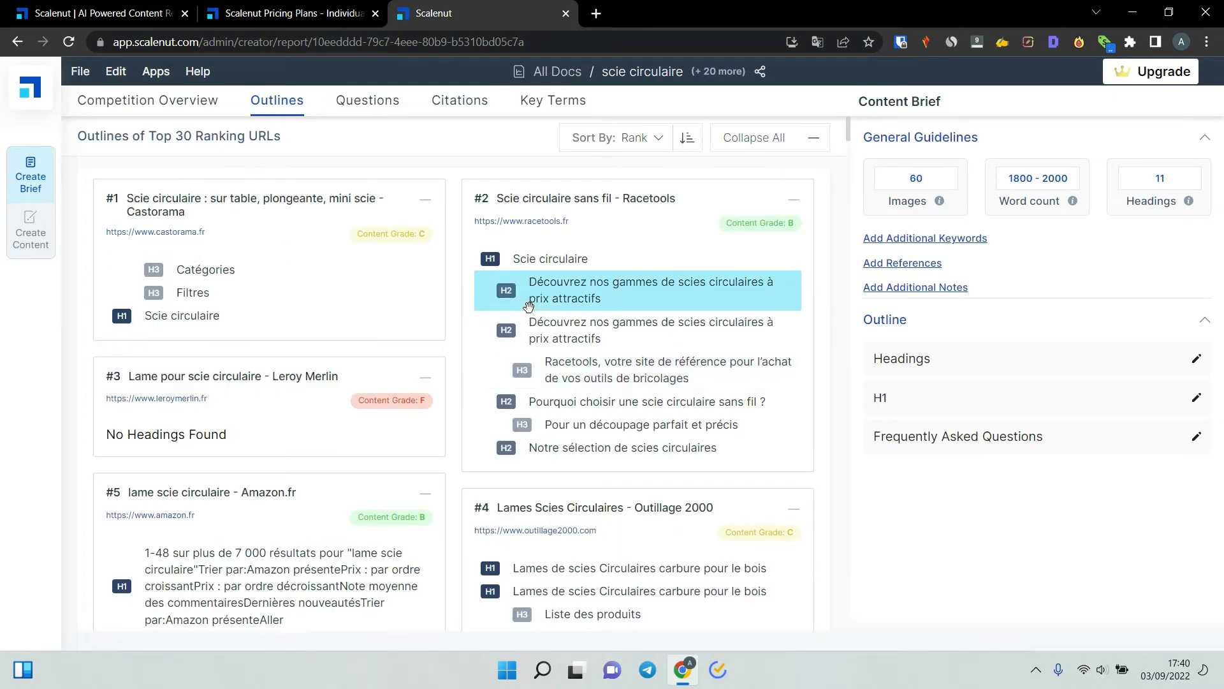
{"action": "scroll", "coordinate": [529, 306], "scroll_direction": "down", "scroll_amount": 15}
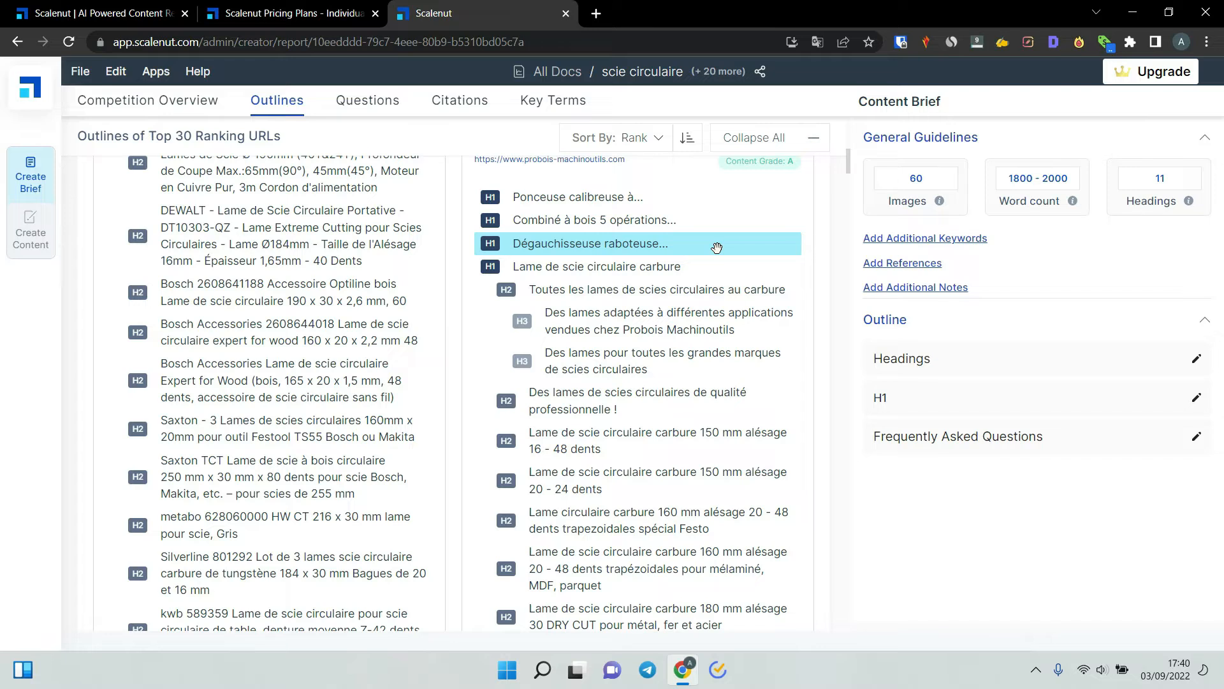
{"action": "scroll", "coordinate": [716, 248], "scroll_direction": "up", "scroll_amount": 1}
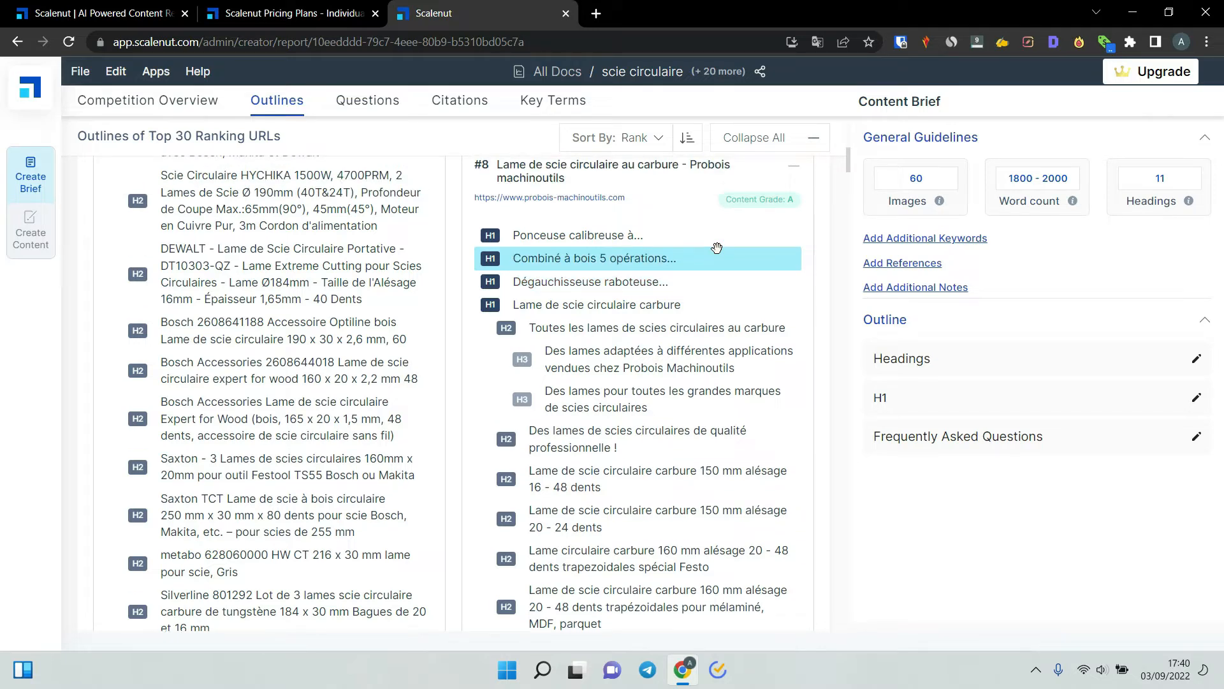
{"action": "scroll", "coordinate": [717, 248], "scroll_direction": "down", "scroll_amount": 2}
{"action": "scroll", "coordinate": [637, 236], "scroll_direction": "up", "scroll_amount": 4}
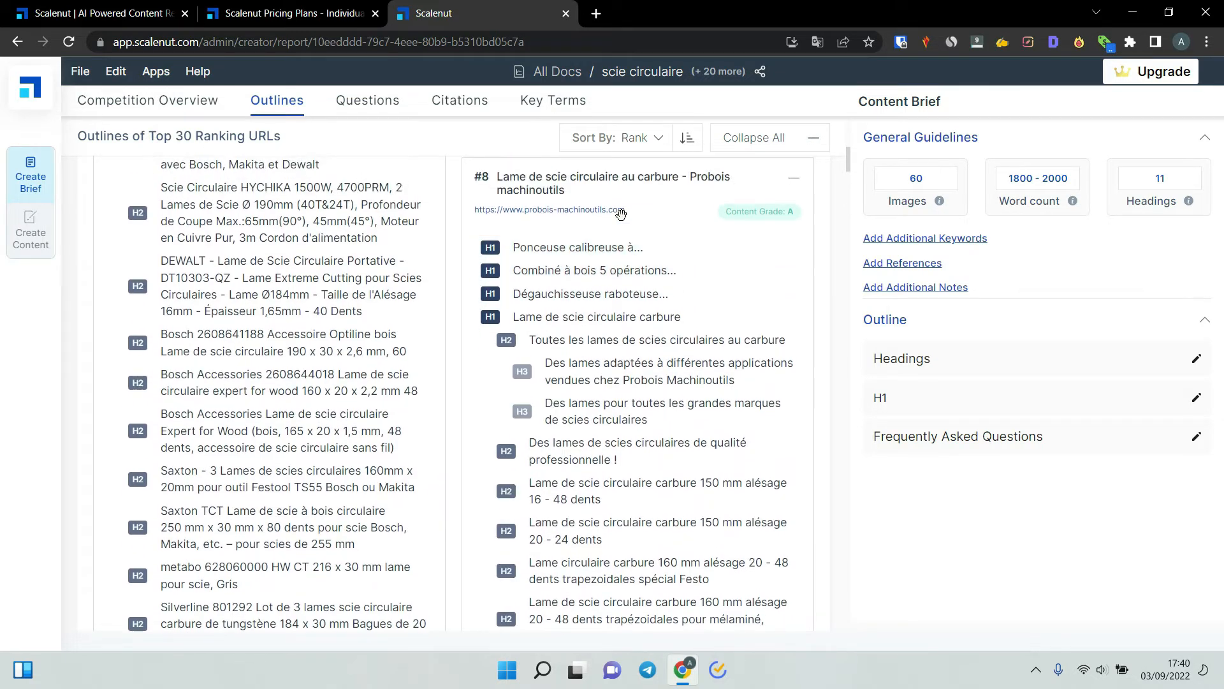
{"action": "scroll", "coordinate": [630, 233], "scroll_direction": "down", "scroll_amount": 1}
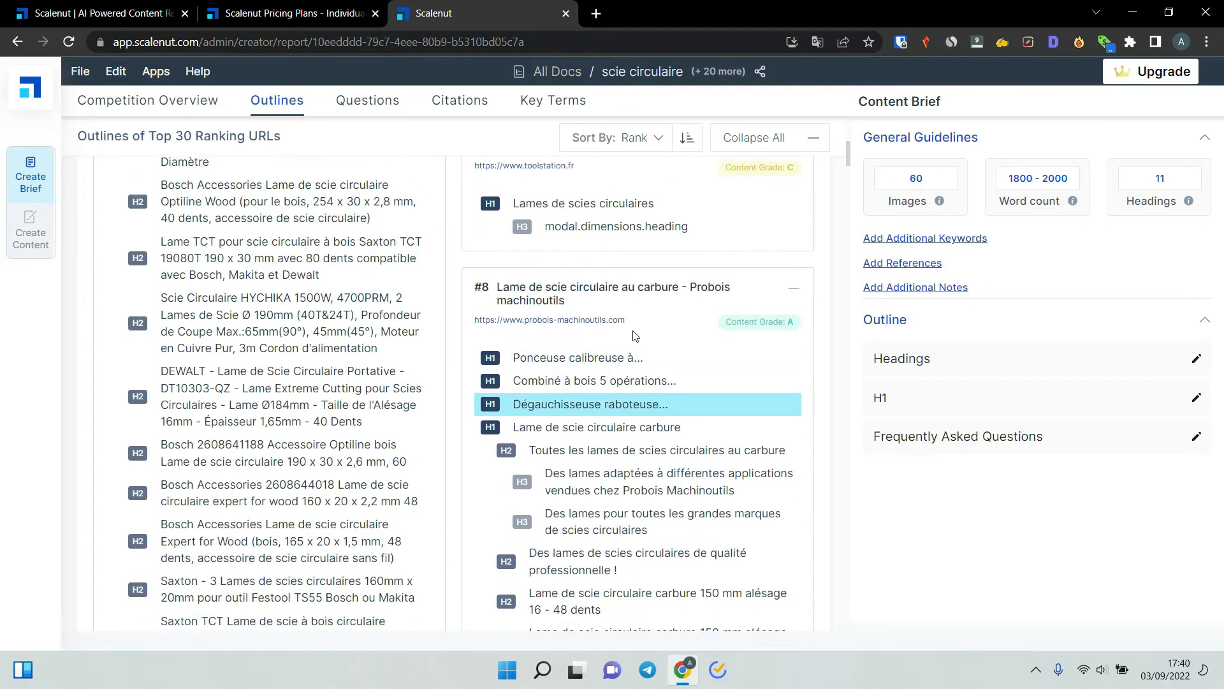
Step: Open the eighth-ranked Probois Machinoutils page in a new tab and inspect its heading structure with the heading-viewer extension
{"action": "right_click", "coordinate": [561, 327]}
{"action": "left_click", "coordinate": [583, 338]}
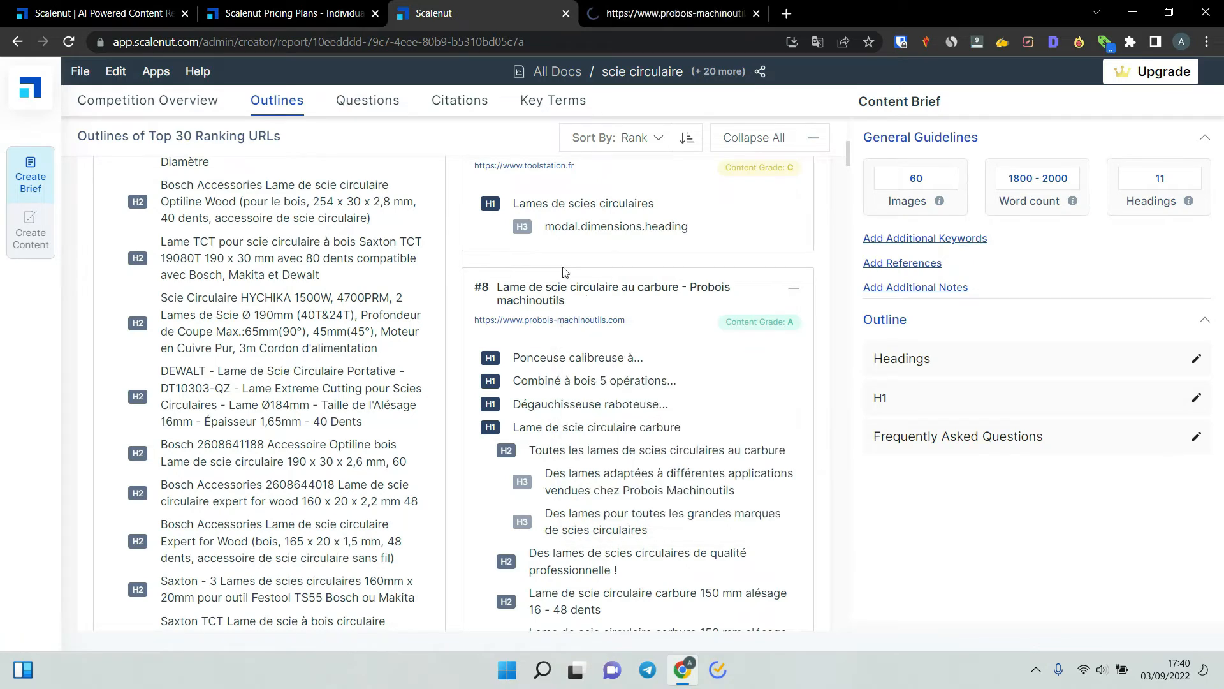
{"action": "left_click", "coordinate": [660, 15]}
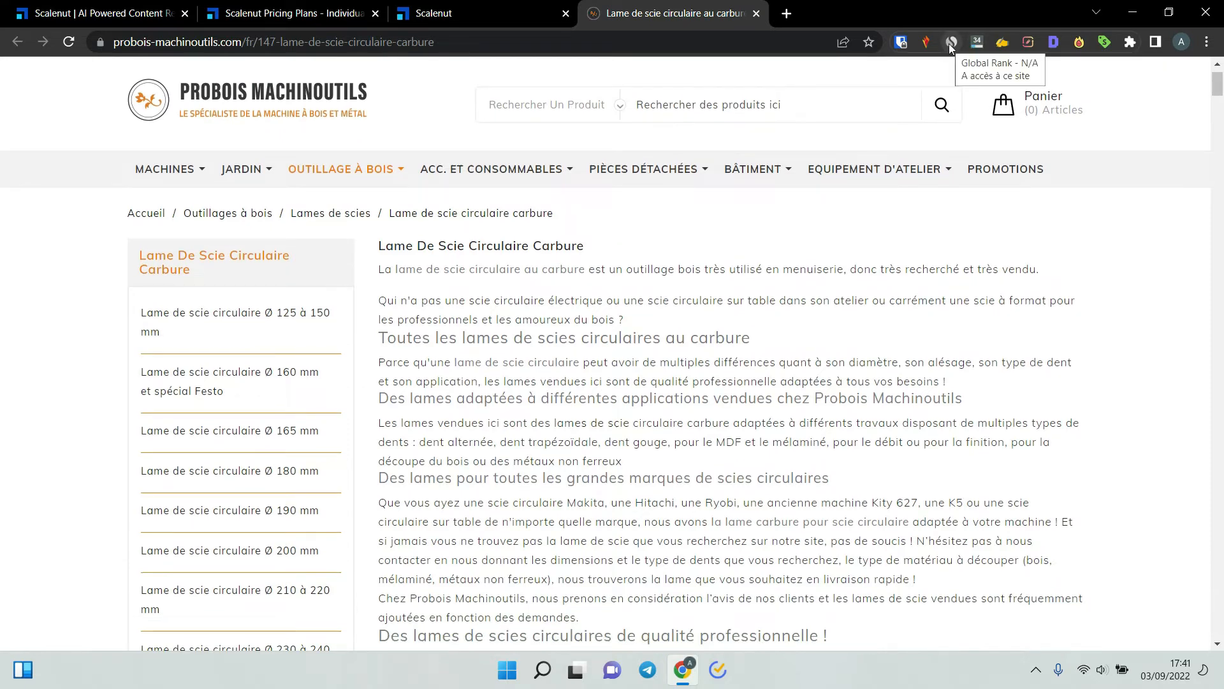
{"action": "left_click", "coordinate": [1053, 42]}
{"action": "scroll", "coordinate": [827, 309], "scroll_direction": "down", "scroll_amount": 1}
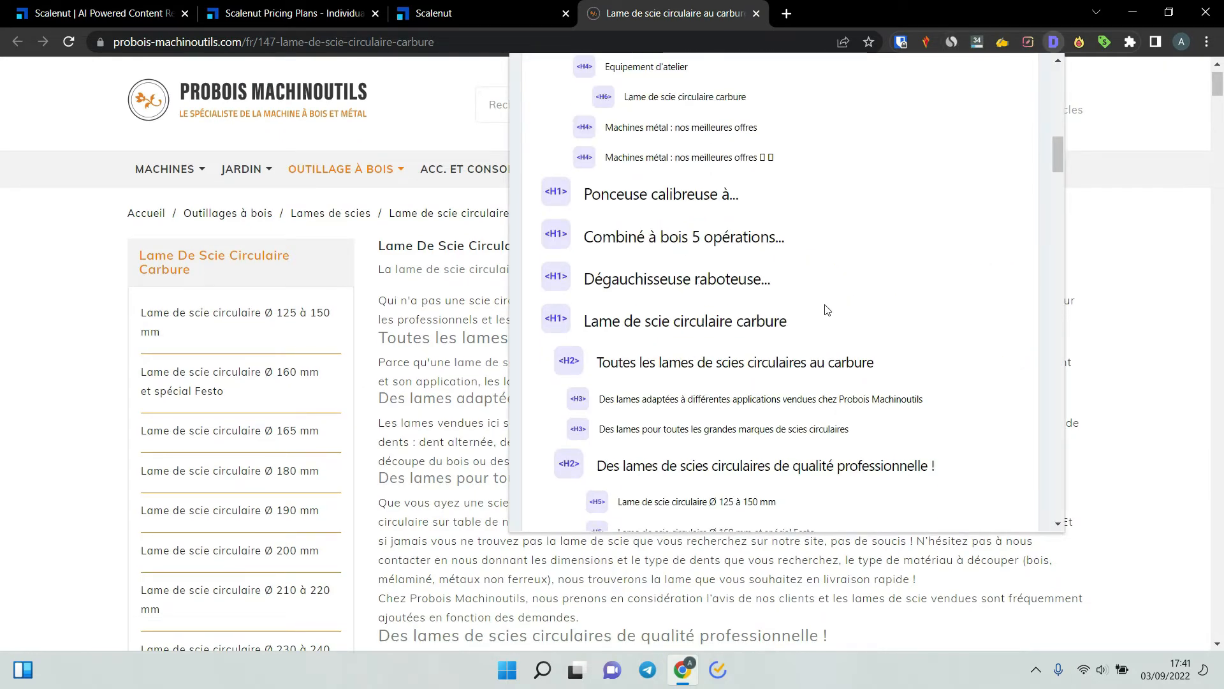
{"action": "left_click", "coordinate": [502, 373]}
Step: Look through the Probois Machinoutils page for the product listings and machine offers that its outline headings come from
{"action": "scroll", "coordinate": [484, 395], "scroll_direction": "down", "scroll_amount": 8}
{"action": "scroll", "coordinate": [464, 416], "scroll_direction": "down", "scroll_amount": 15}
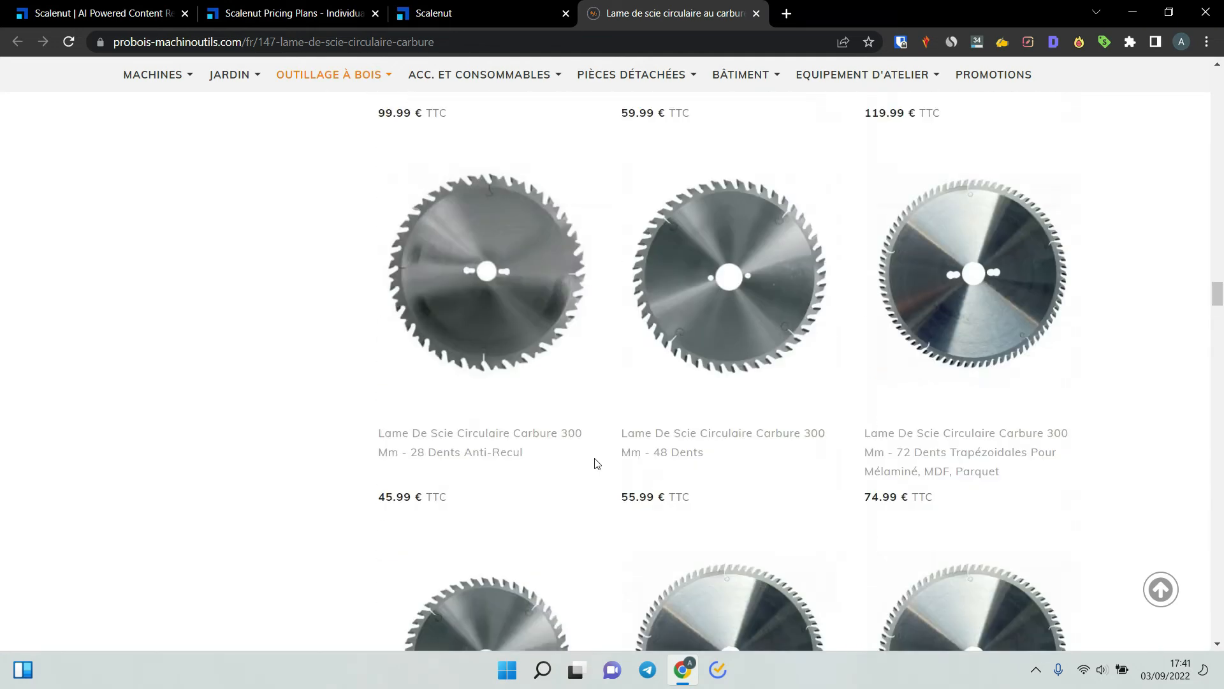
{"action": "scroll", "coordinate": [596, 463], "scroll_direction": "up", "scroll_amount": 20}
{"action": "scroll", "coordinate": [308, 412], "scroll_direction": "down", "scroll_amount": 12}
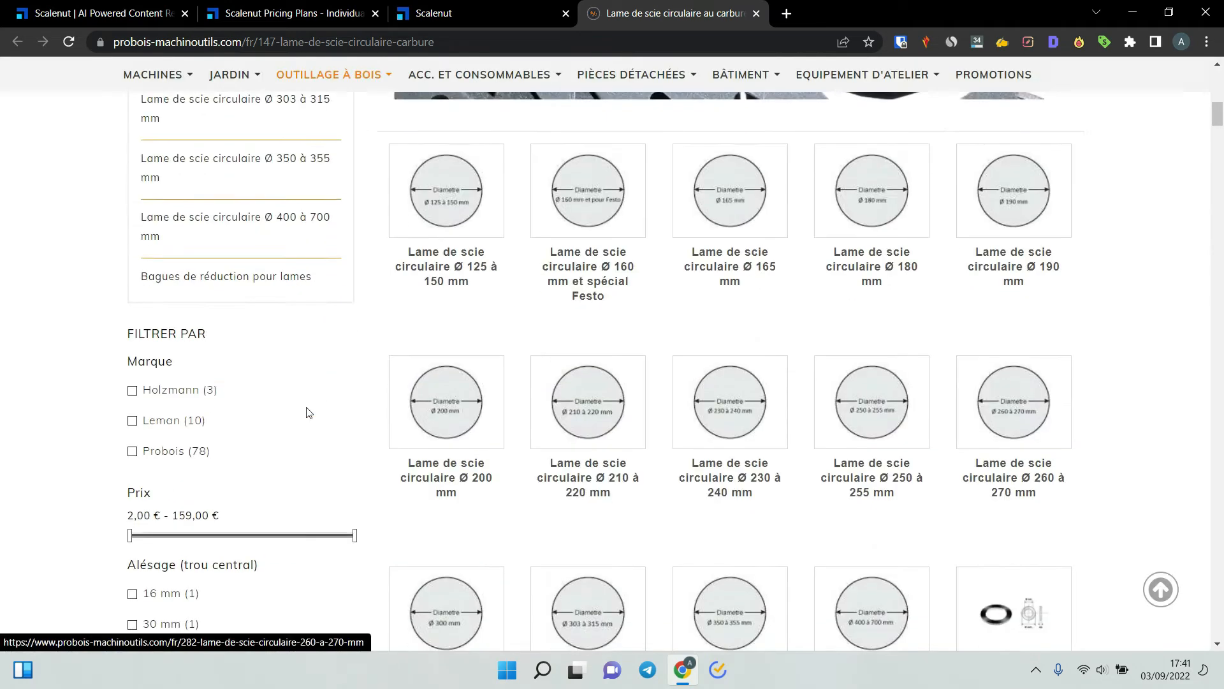
{"action": "scroll", "coordinate": [308, 412], "scroll_direction": "down", "scroll_amount": 8}
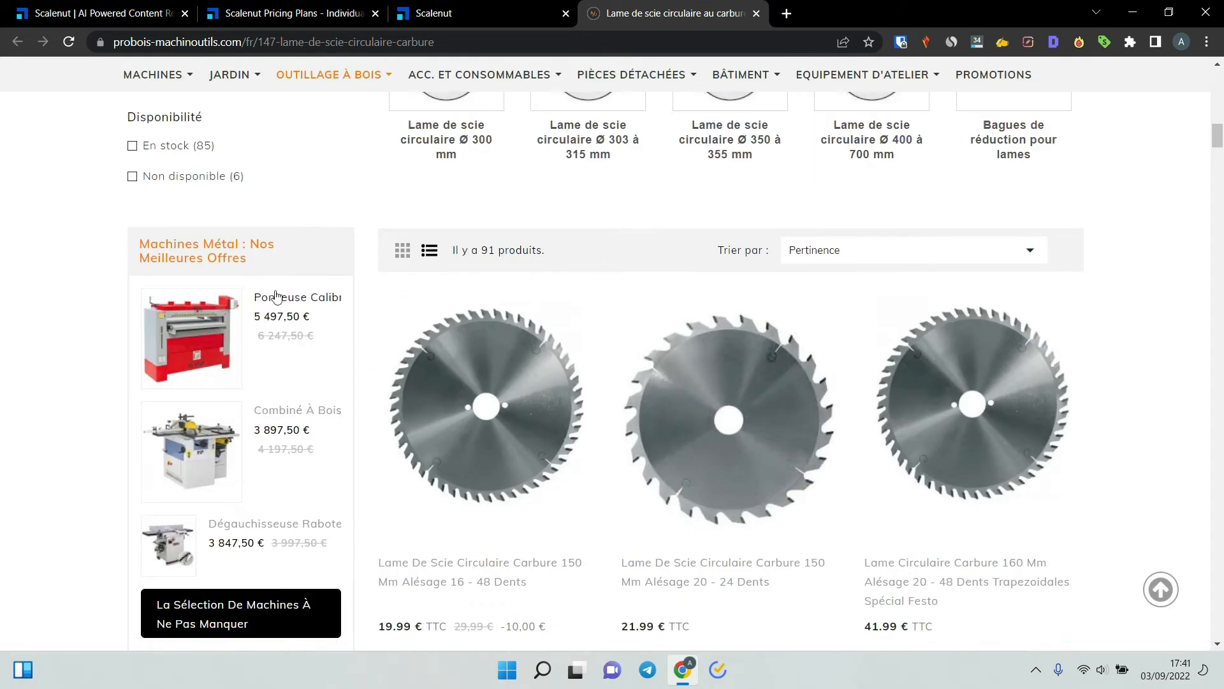
{"action": "scroll", "coordinate": [276, 299], "scroll_direction": "down", "scroll_amount": 2}
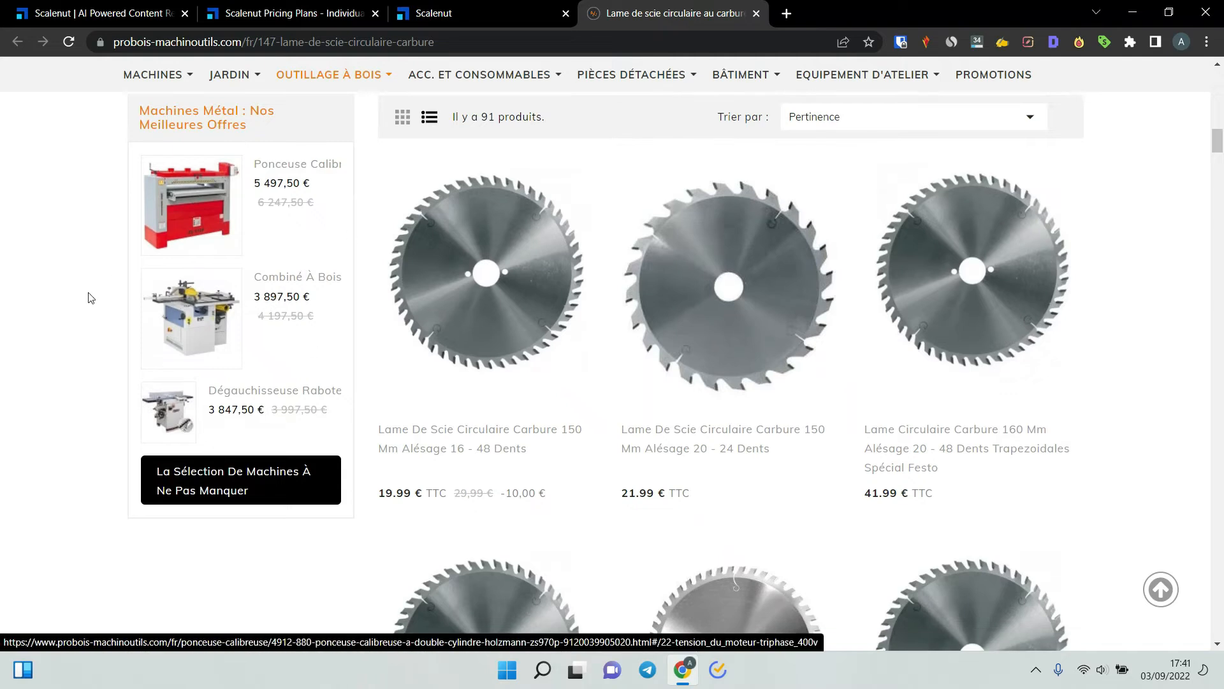
{"action": "scroll", "coordinate": [588, 422], "scroll_direction": "up", "scroll_amount": 20}
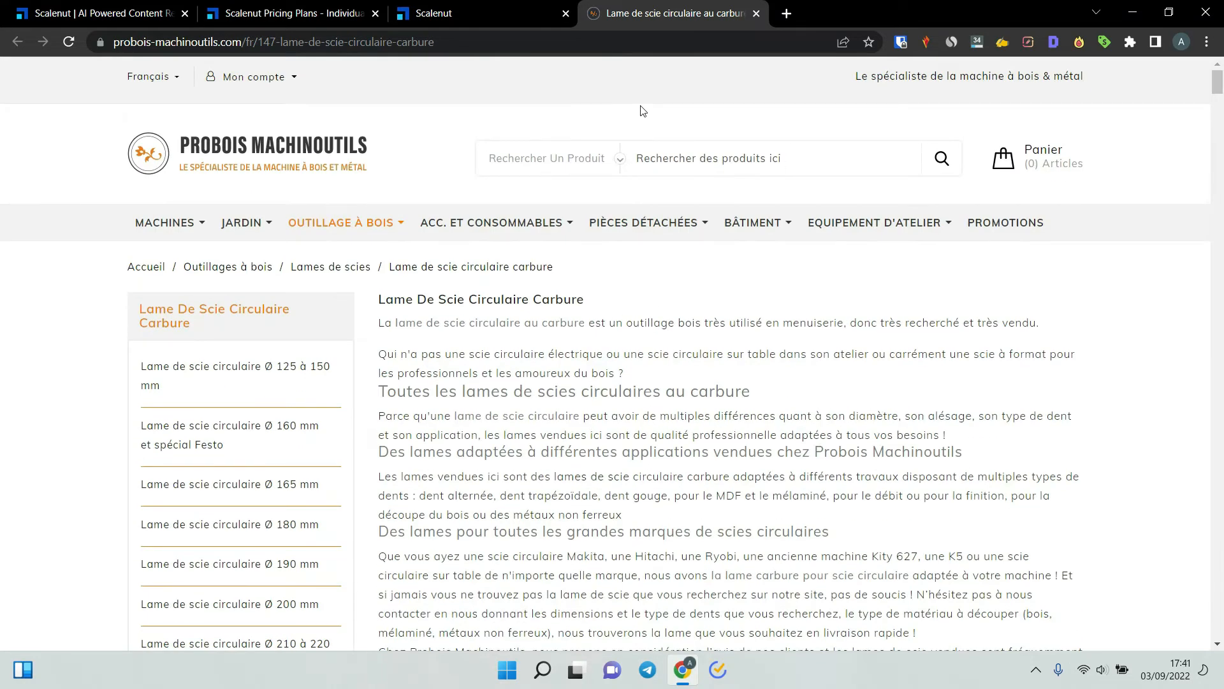
Step: Return to the Scalenut brief and show the top questions about the keyword, filtered to Google only
{"action": "left_click", "coordinate": [449, 17]}
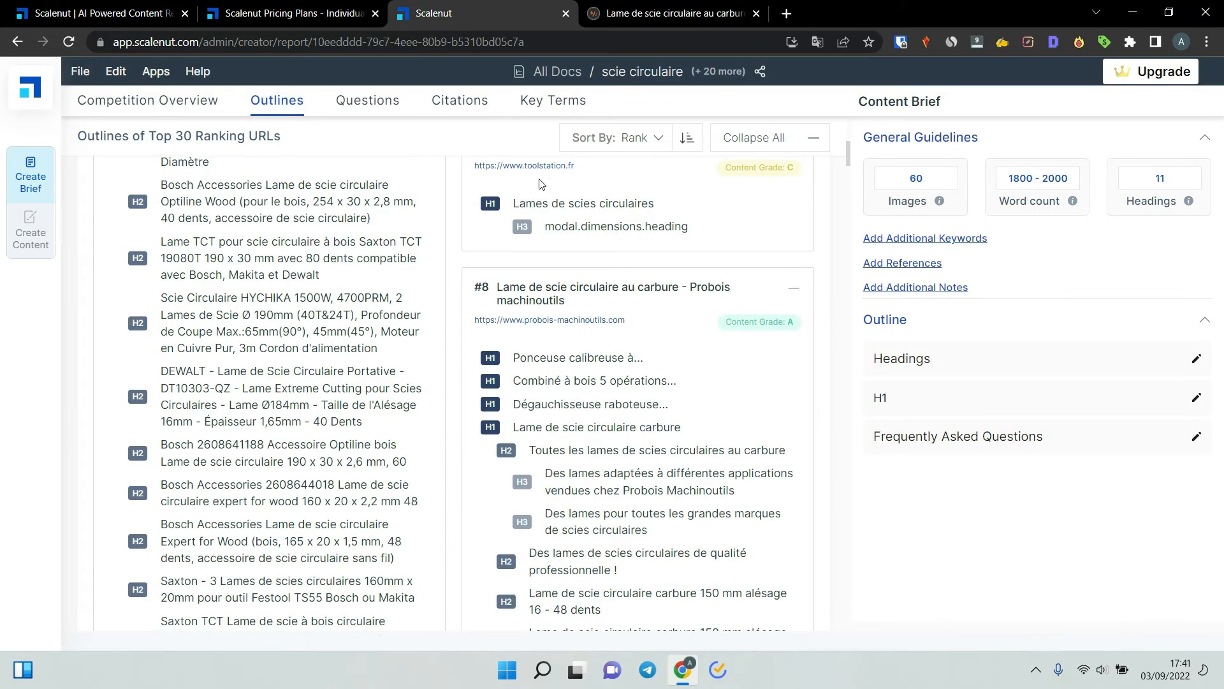
{"action": "left_click", "coordinate": [365, 106]}
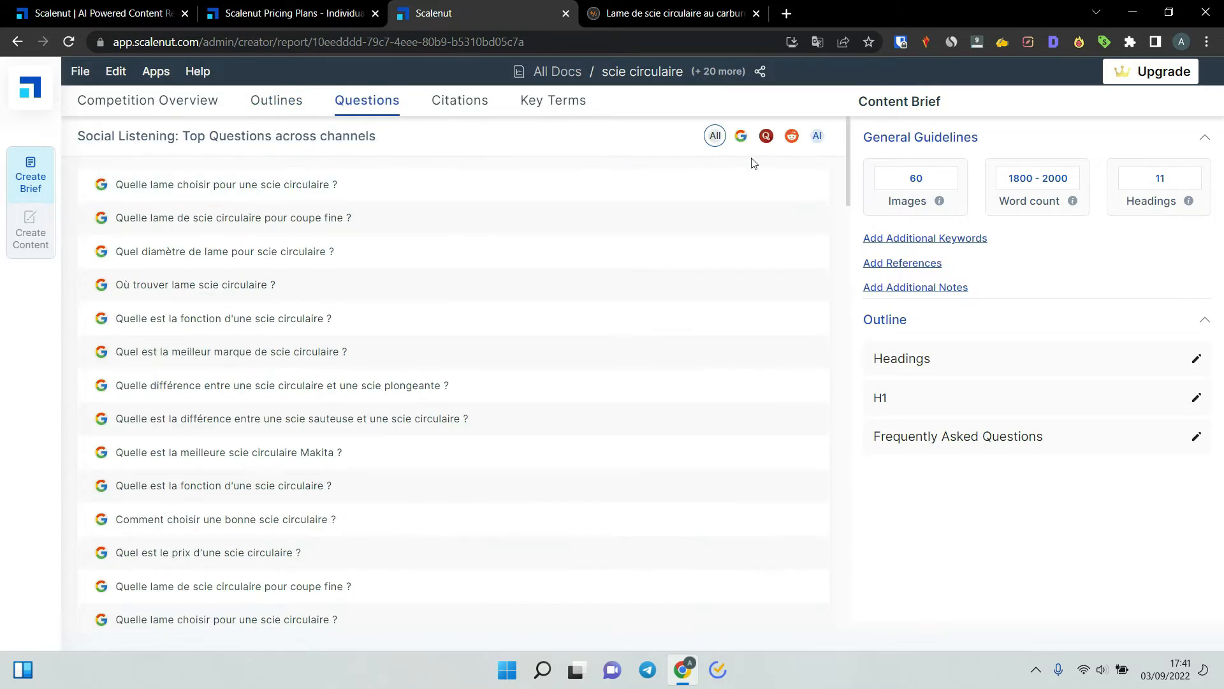
{"action": "left_click", "coordinate": [740, 137]}
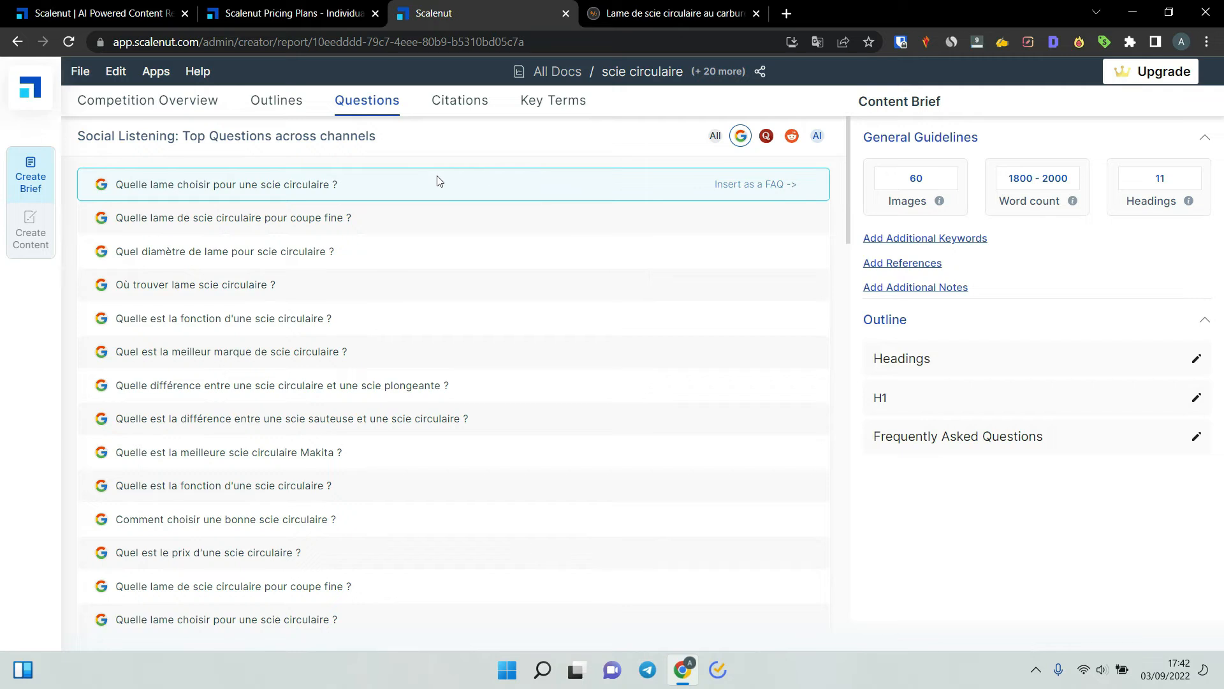
{"action": "scroll", "coordinate": [437, 185], "scroll_direction": "down", "scroll_amount": 1}
{"action": "scroll", "coordinate": [438, 211], "scroll_direction": "up", "scroll_amount": 1}
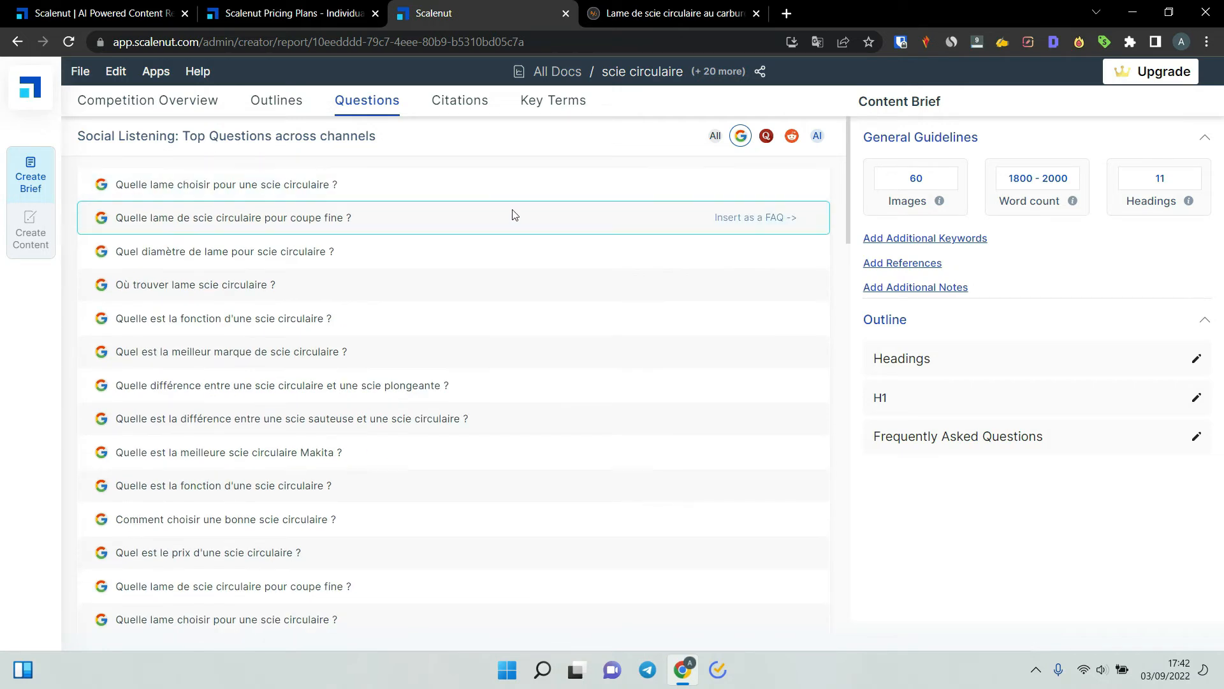
Step: Check the top cited URLs and the NLP key terms of the brief, ending back on the competition overview
{"action": "left_click", "coordinate": [463, 99]}
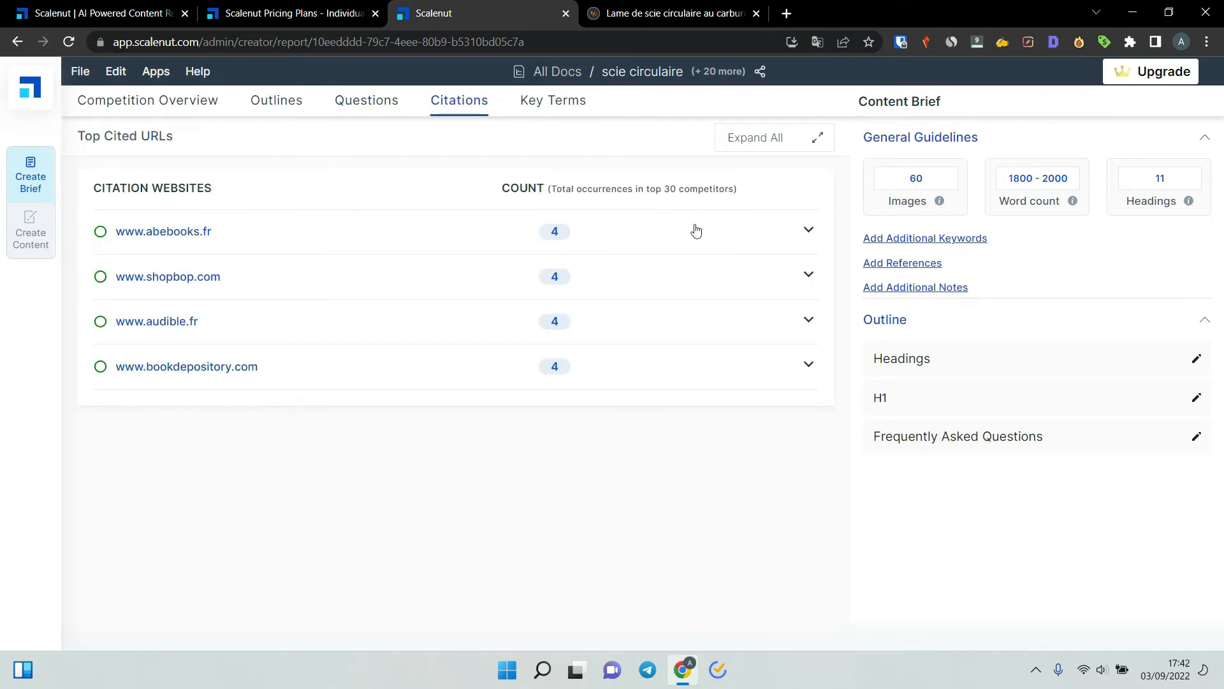
{"action": "left_click", "coordinate": [540, 102]}
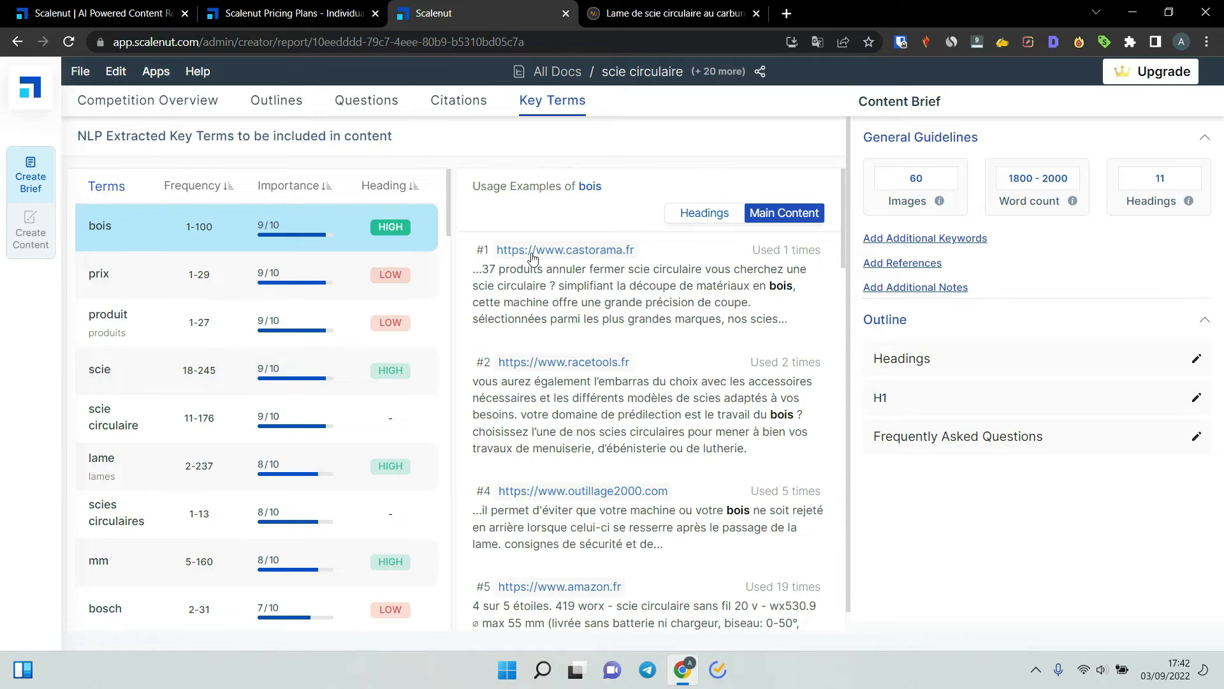
{"action": "left_click", "coordinate": [140, 113]}
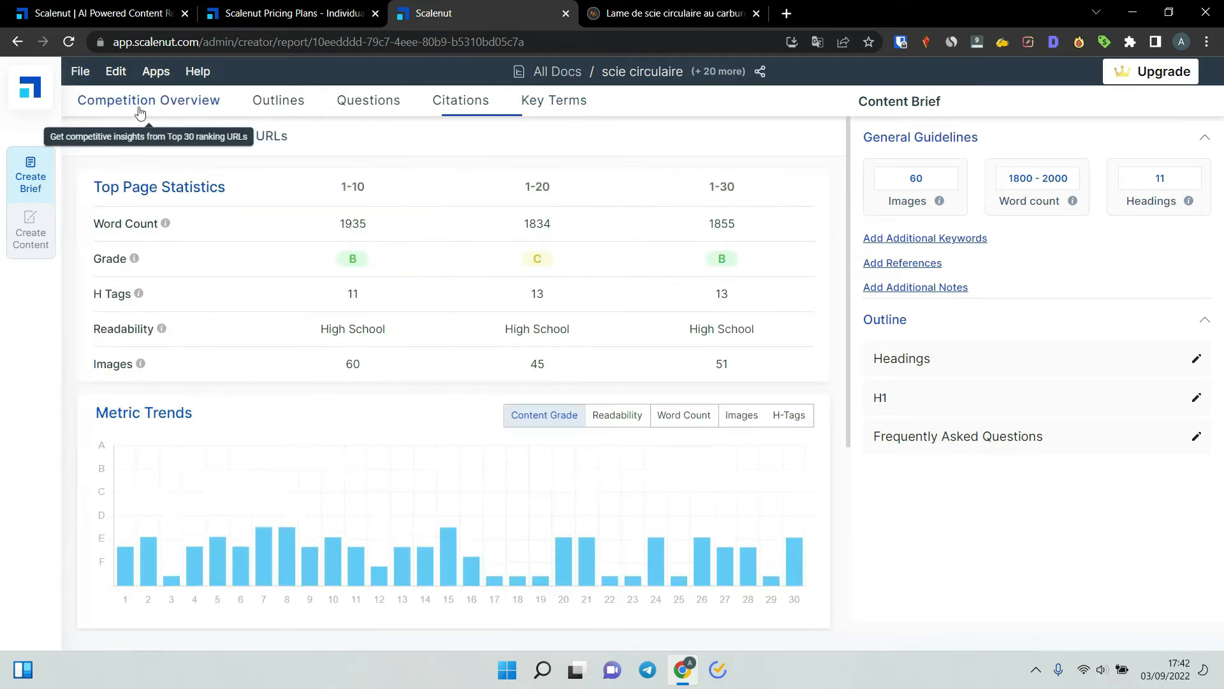
Step: Try out the References field in the content brief, and open the content editor for the "scie circulaire" document
{"action": "left_click", "coordinate": [901, 270]}
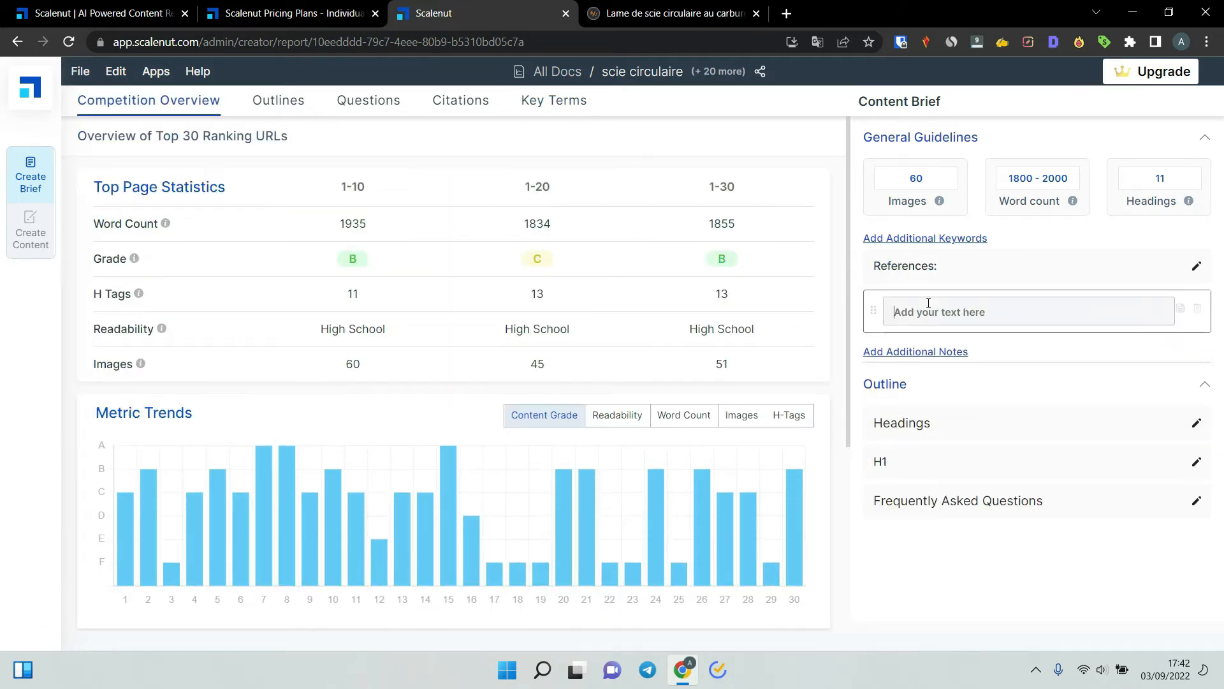
{"action": "left_click", "coordinate": [1194, 266]}
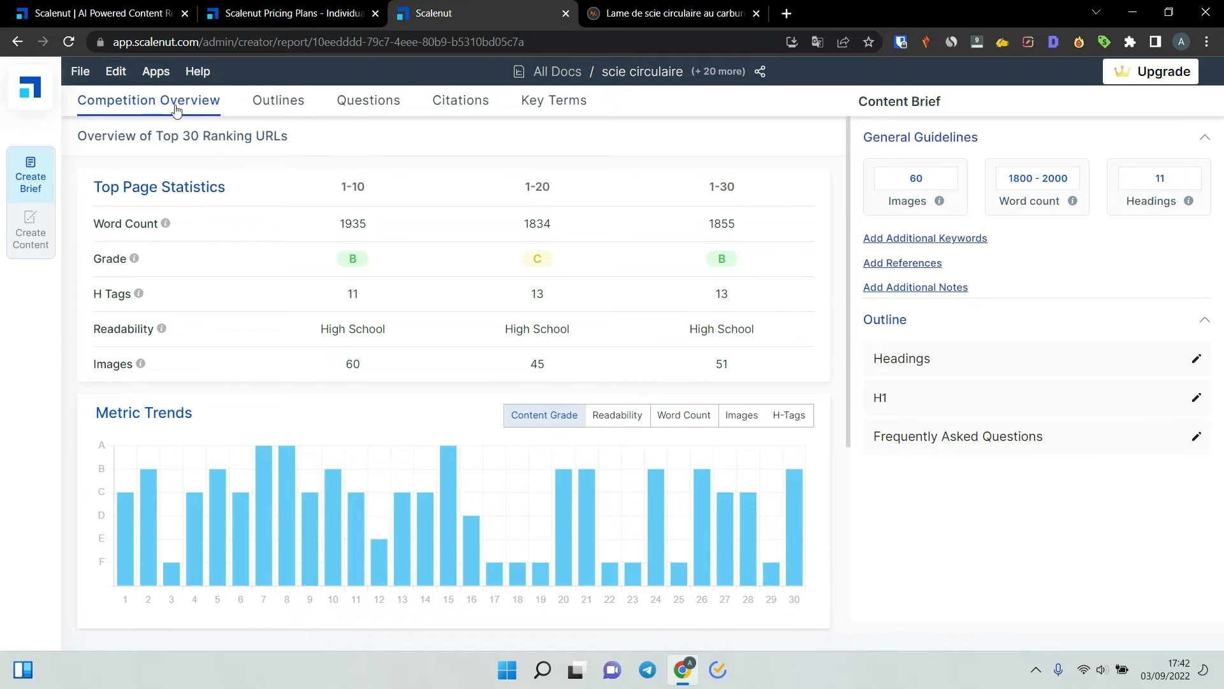
{"action": "left_click", "coordinate": [26, 242]}
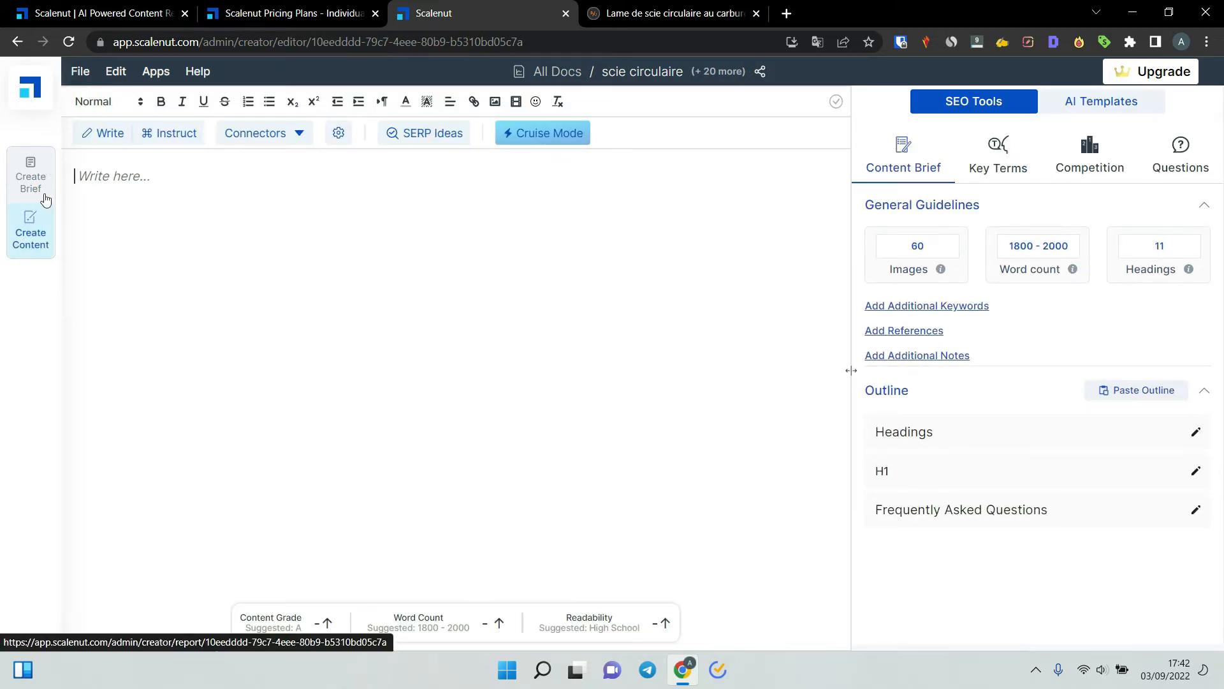
{"action": "left_click", "coordinate": [80, 244]}
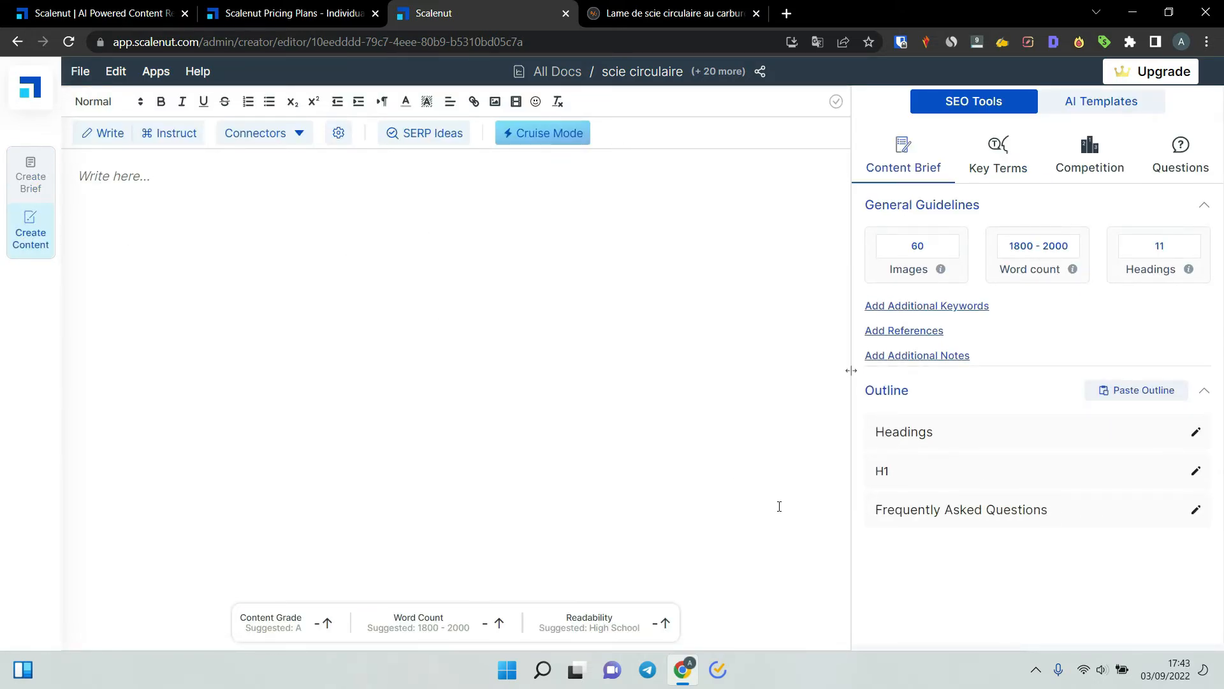
Step: Show the key terms beside the content editor and sort them by Unused
{"action": "left_click", "coordinate": [985, 167]}
{"action": "scroll", "coordinate": [1012, 381], "scroll_direction": "down", "scroll_amount": 2}
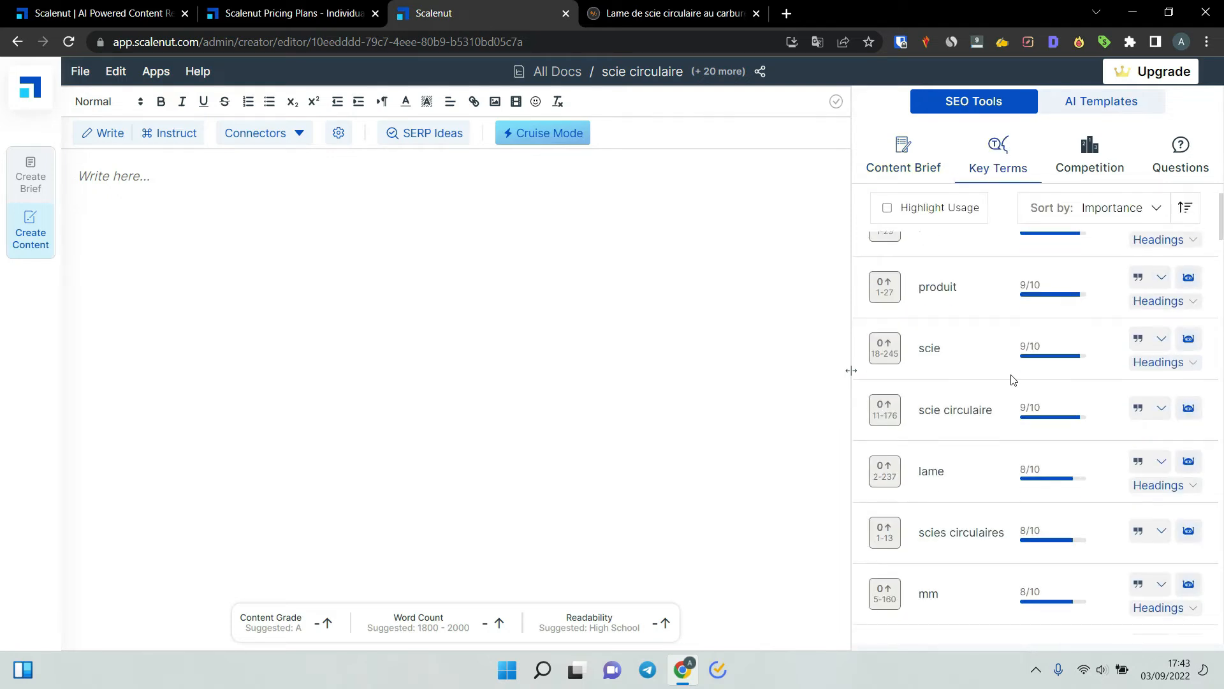
{"action": "scroll", "coordinate": [1011, 379], "scroll_direction": "down", "scroll_amount": 4}
{"action": "scroll", "coordinate": [1107, 232], "scroll_direction": "up", "scroll_amount": 5}
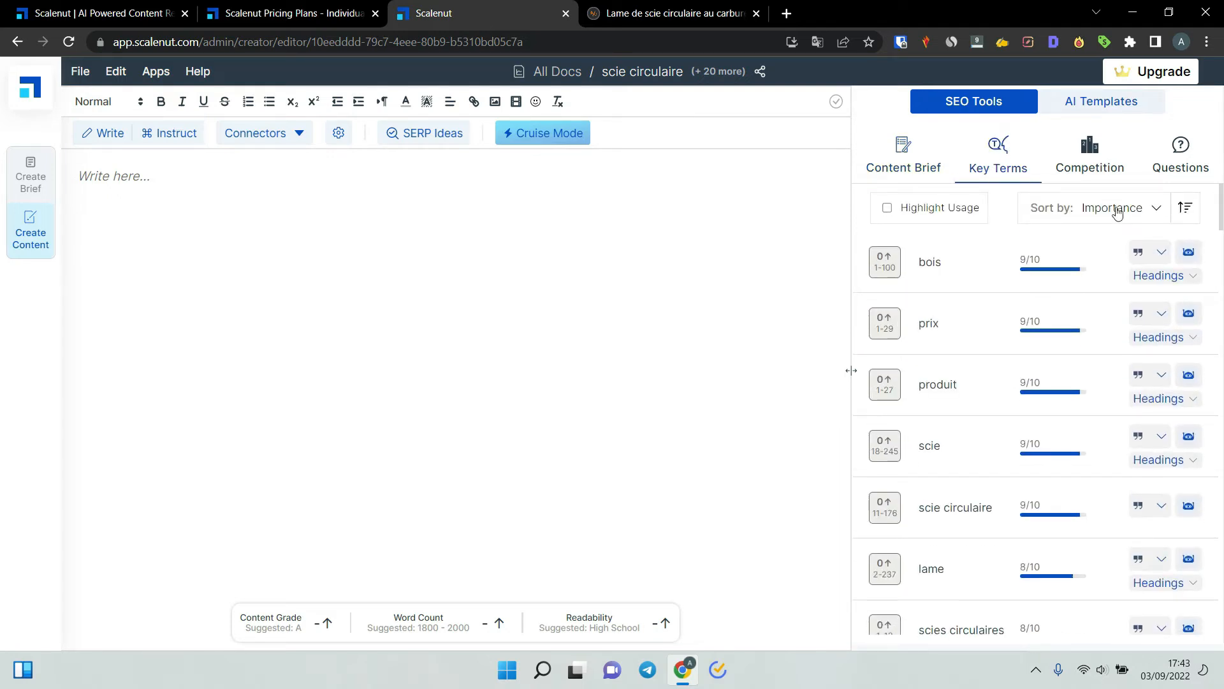
{"action": "left_click", "coordinate": [1117, 211]}
{"action": "left_click", "coordinate": [1062, 261]}
Step: Examine the unused key terms with their suggested usage ranges and importance scores
{"action": "scroll", "coordinate": [926, 446], "scroll_direction": "down", "scroll_amount": 8}
{"action": "scroll", "coordinate": [928, 475], "scroll_direction": "down", "scroll_amount": 8}
{"action": "scroll", "coordinate": [948, 576], "scroll_direction": "down", "scroll_amount": 6}
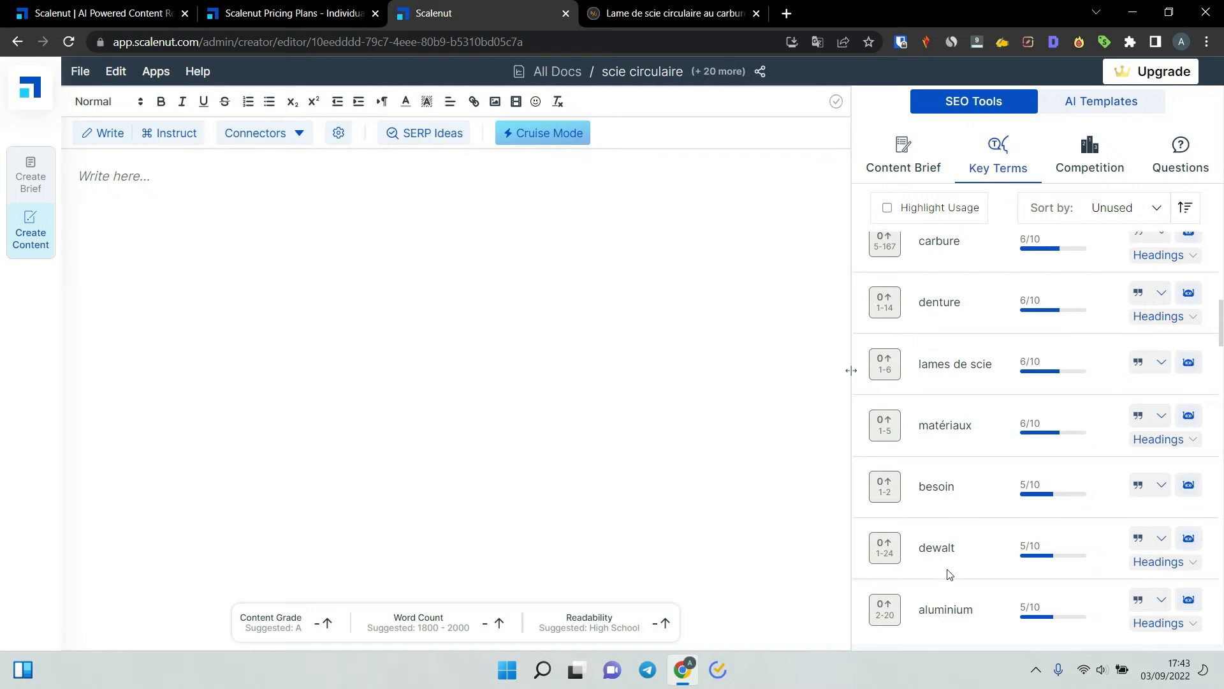
{"action": "scroll", "coordinate": [1001, 332], "scroll_direction": "up", "scroll_amount": 6}
{"action": "scroll", "coordinate": [1000, 330], "scroll_direction": "up", "scroll_amount": 5}
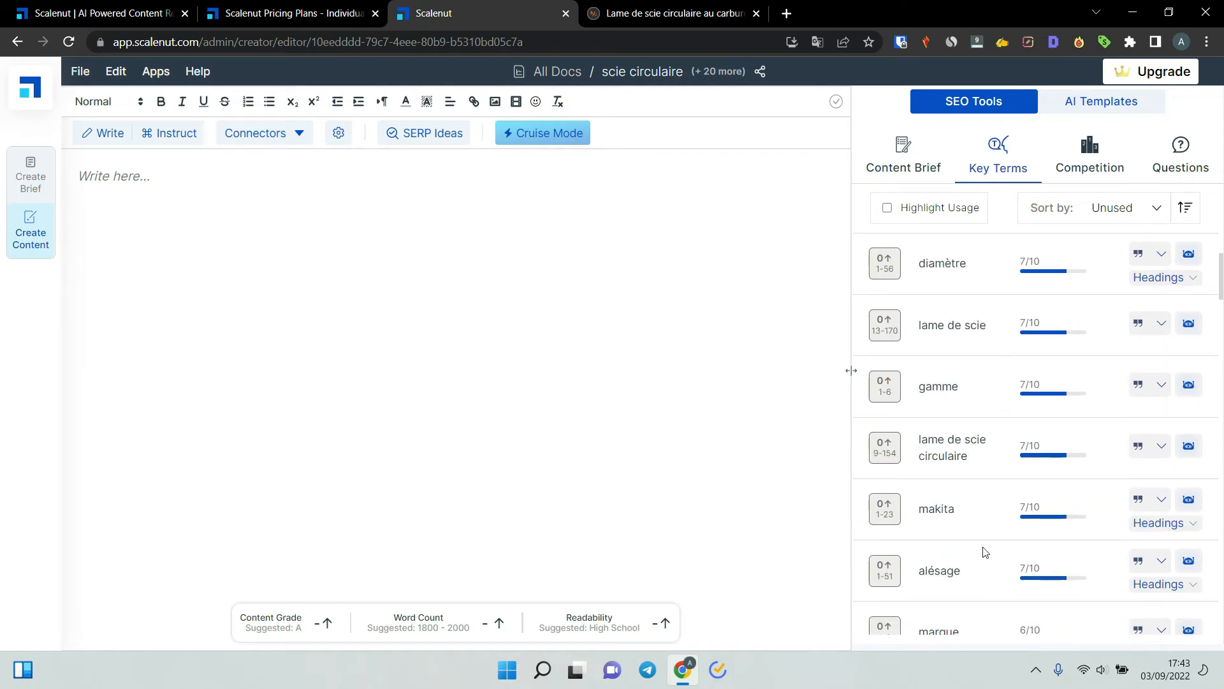
{"action": "scroll", "coordinate": [964, 368], "scroll_direction": "up", "scroll_amount": 6}
{"action": "scroll", "coordinate": [960, 365], "scroll_direction": "up", "scroll_amount": 2}
{"action": "scroll", "coordinate": [944, 408], "scroll_direction": "down", "scroll_amount": 10}
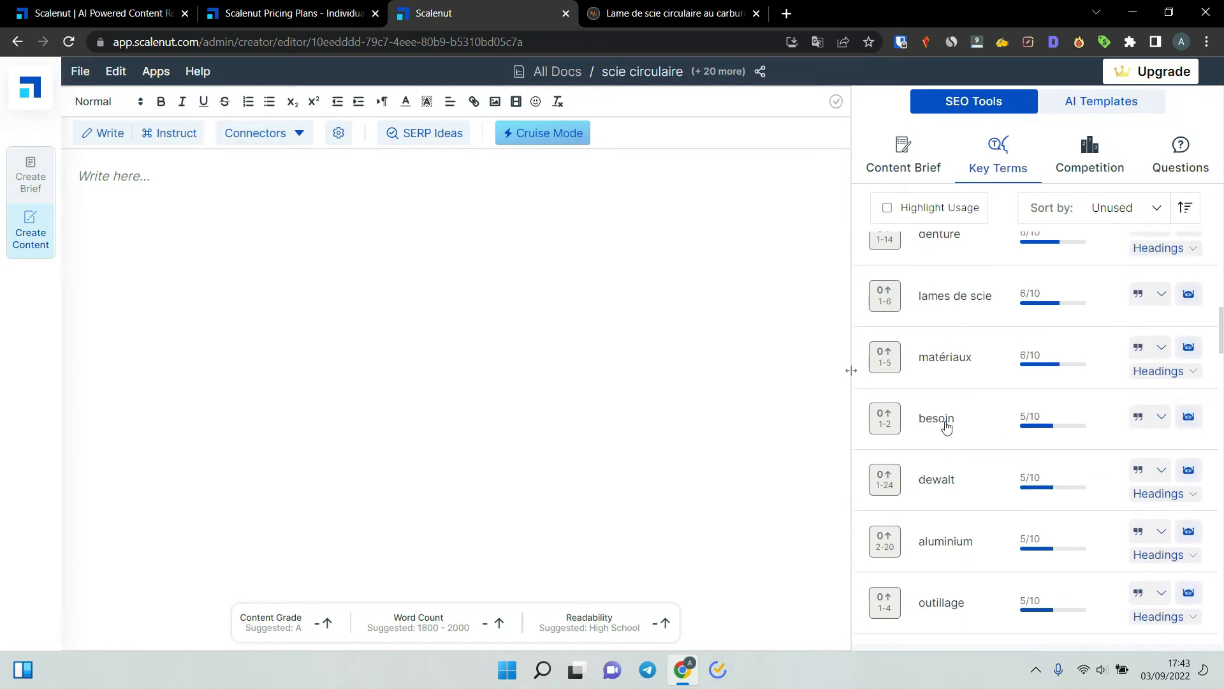
{"action": "scroll", "coordinate": [943, 414], "scroll_direction": "down", "scroll_amount": 5}
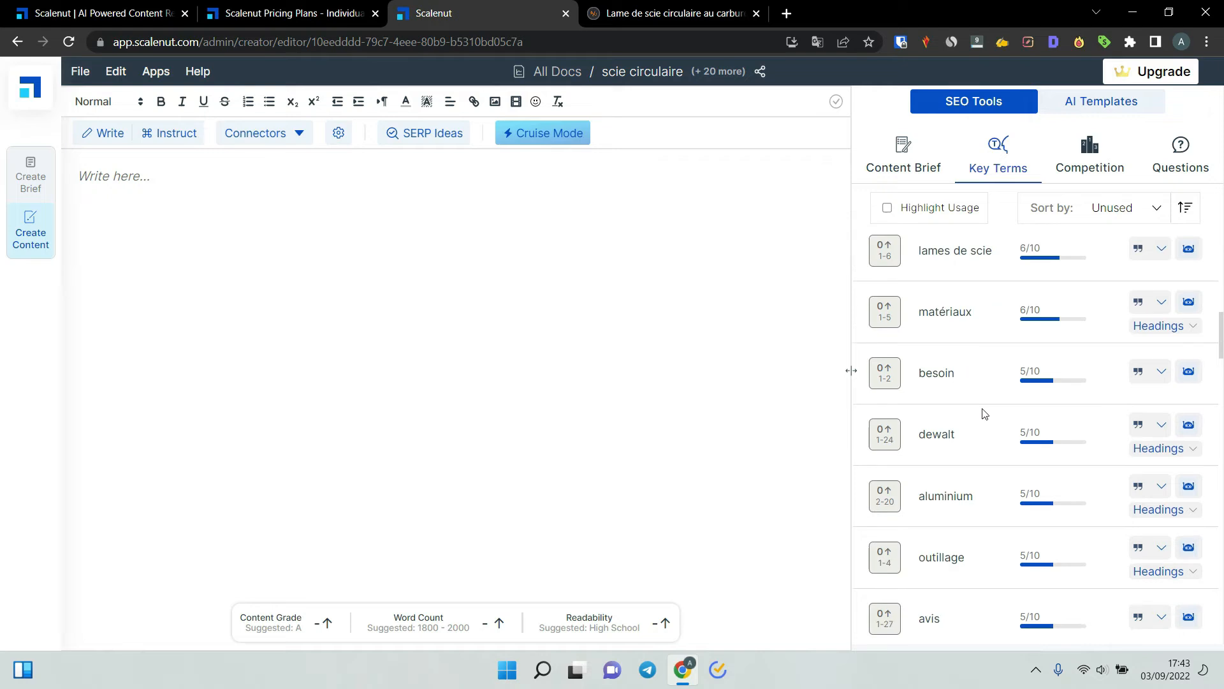
{"action": "scroll", "coordinate": [948, 398], "scroll_direction": "down", "scroll_amount": 1}
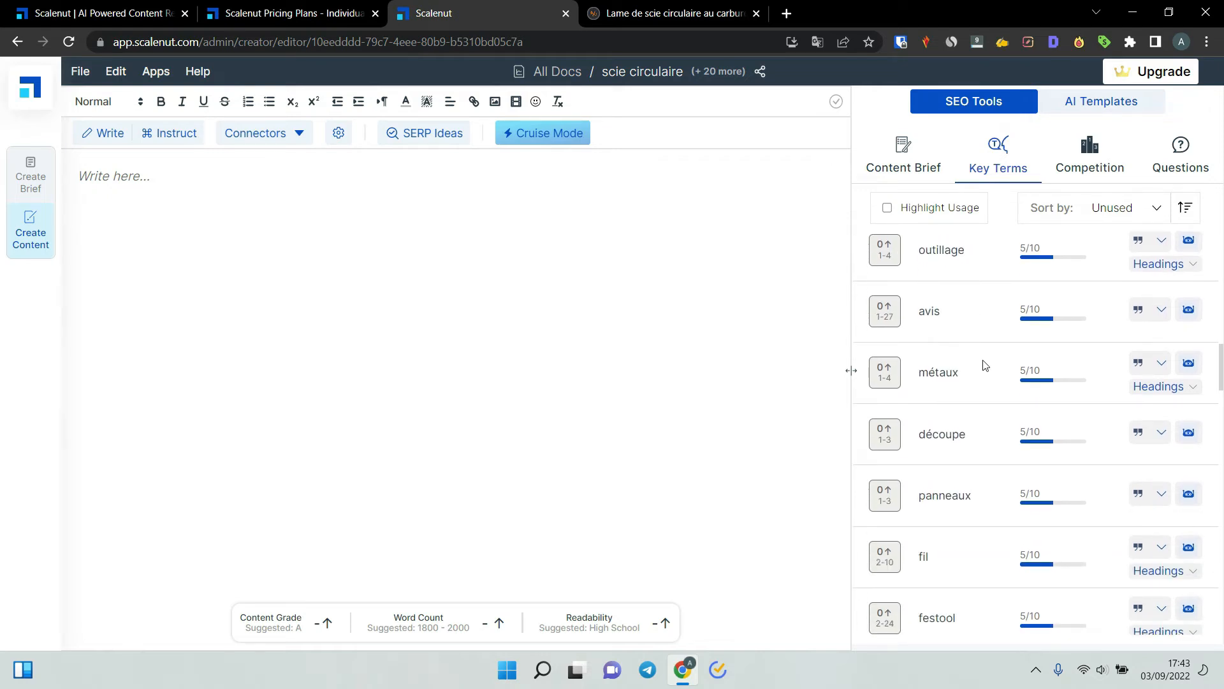
{"action": "scroll", "coordinate": [982, 383], "scroll_direction": "down", "scroll_amount": 6}
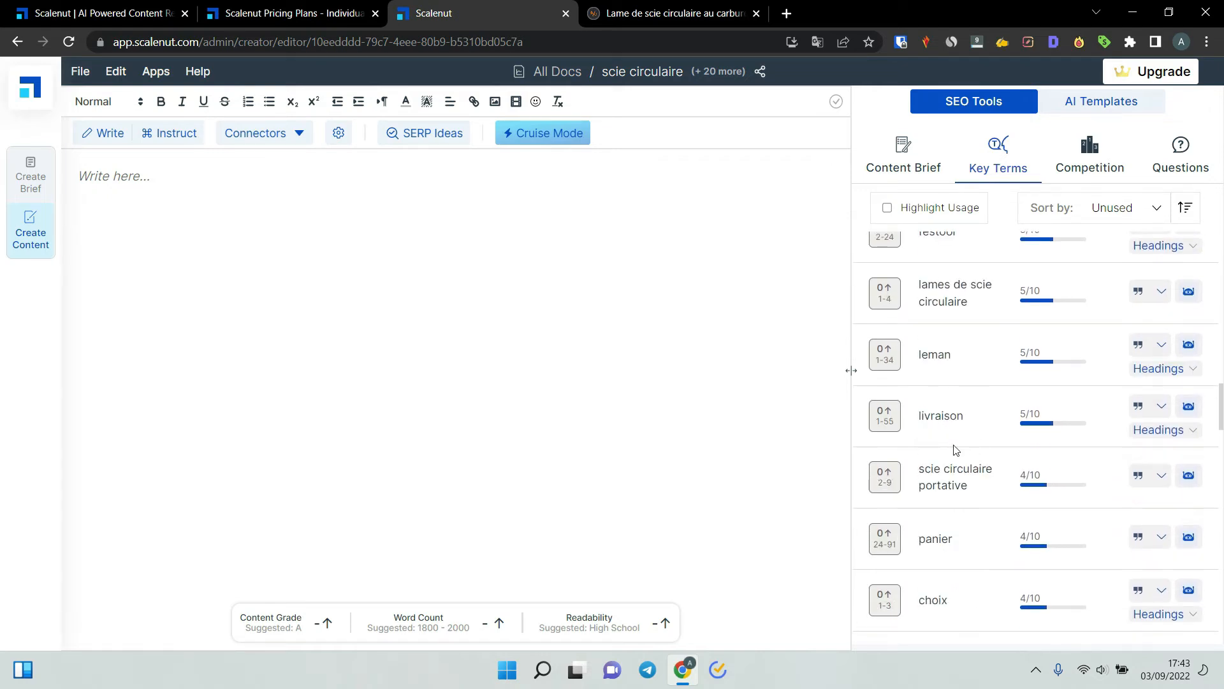
{"action": "scroll", "coordinate": [936, 548], "scroll_direction": "down", "scroll_amount": 1}
{"action": "scroll", "coordinate": [934, 547], "scroll_direction": "down", "scroll_amount": 1}
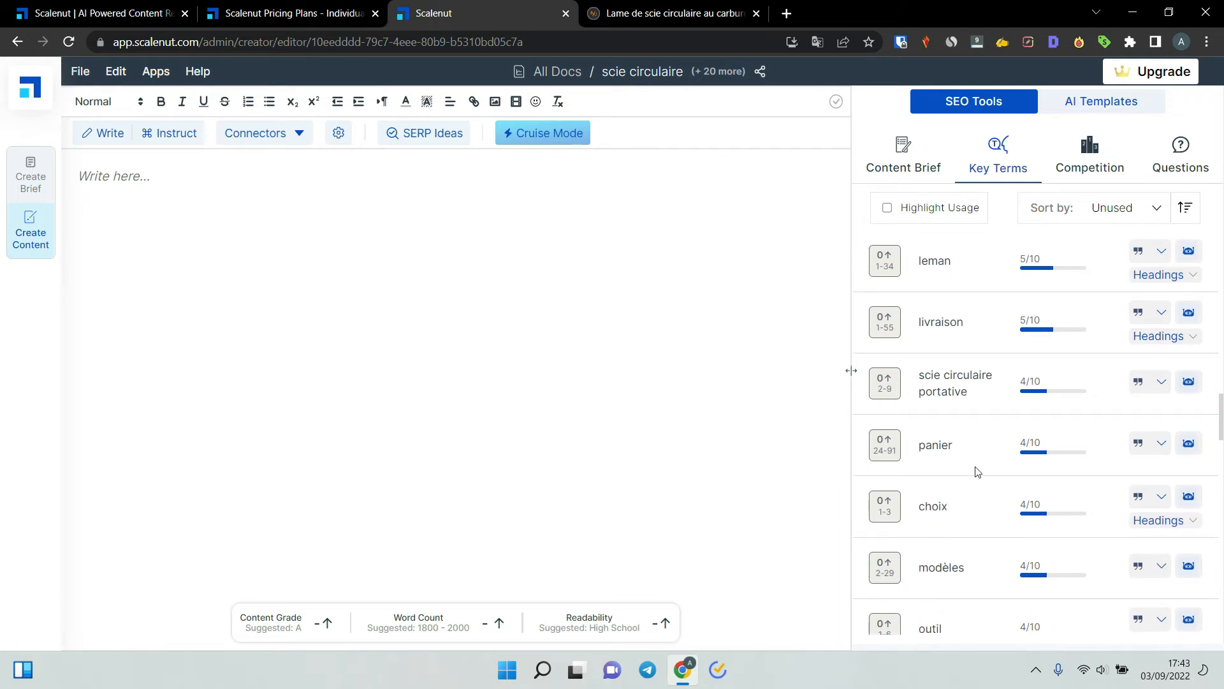
{"action": "scroll", "coordinate": [976, 470], "scroll_direction": "up", "scroll_amount": 7}
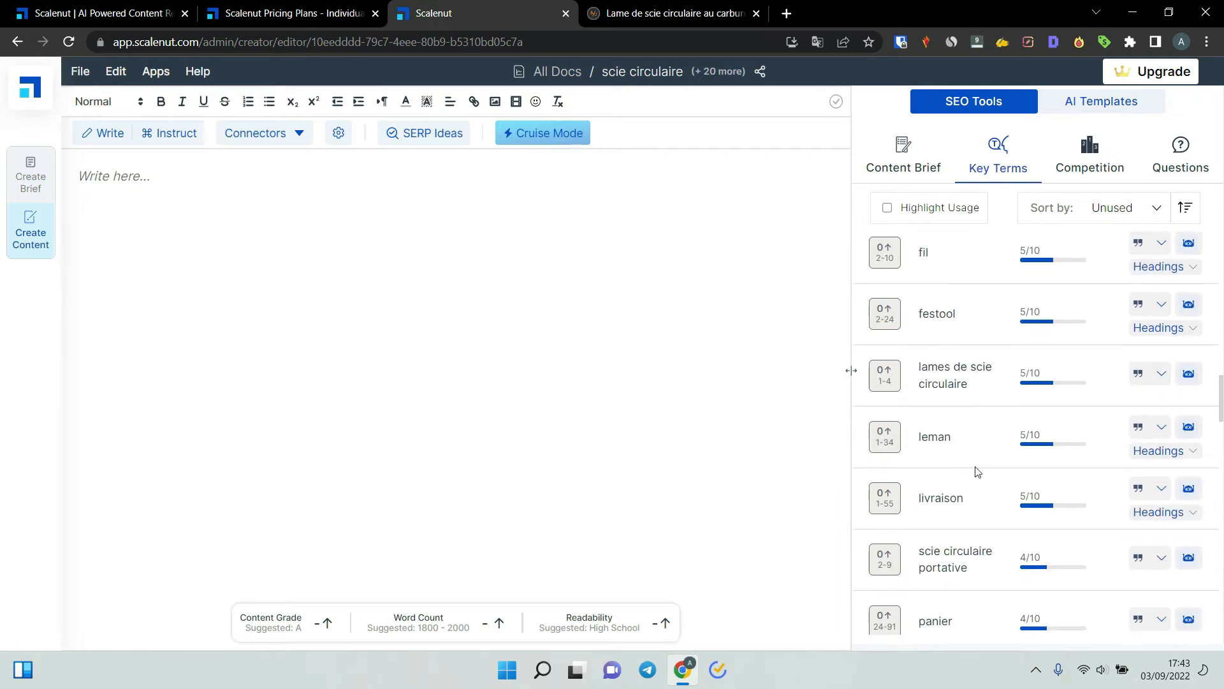
Step: Examine the heading outlines of the Castorama and Racetools pages in the competition list
{"action": "left_click", "coordinate": [1100, 150]}
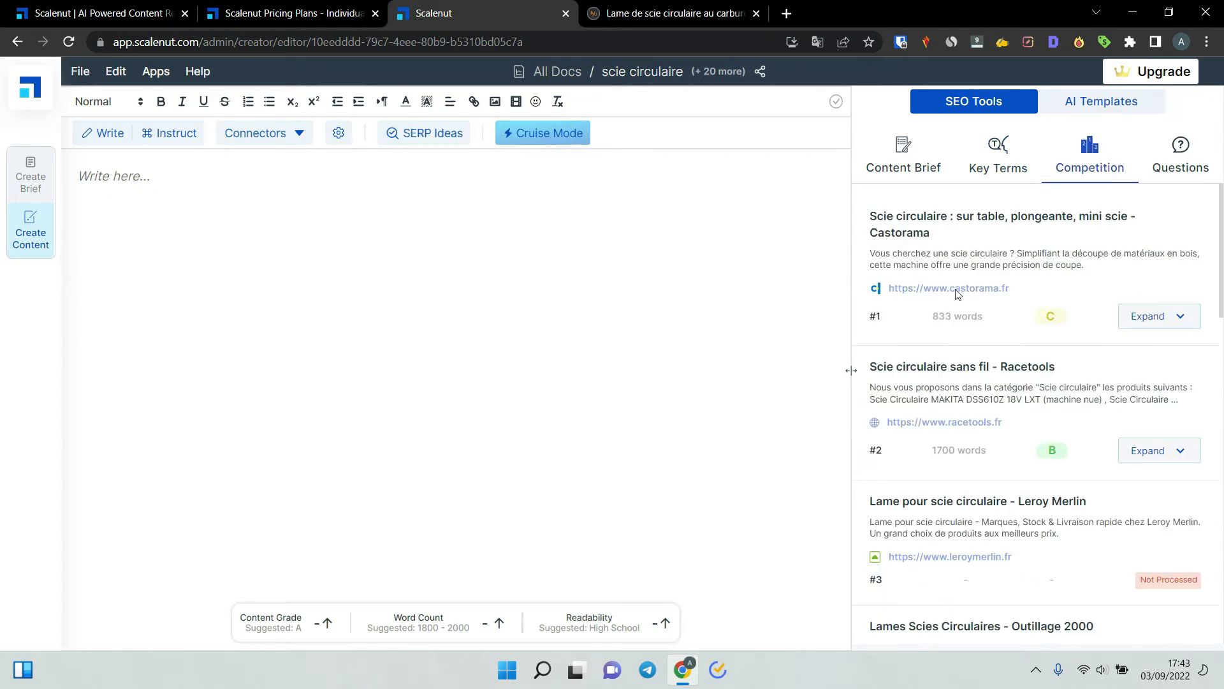
{"action": "left_click", "coordinate": [1173, 316]}
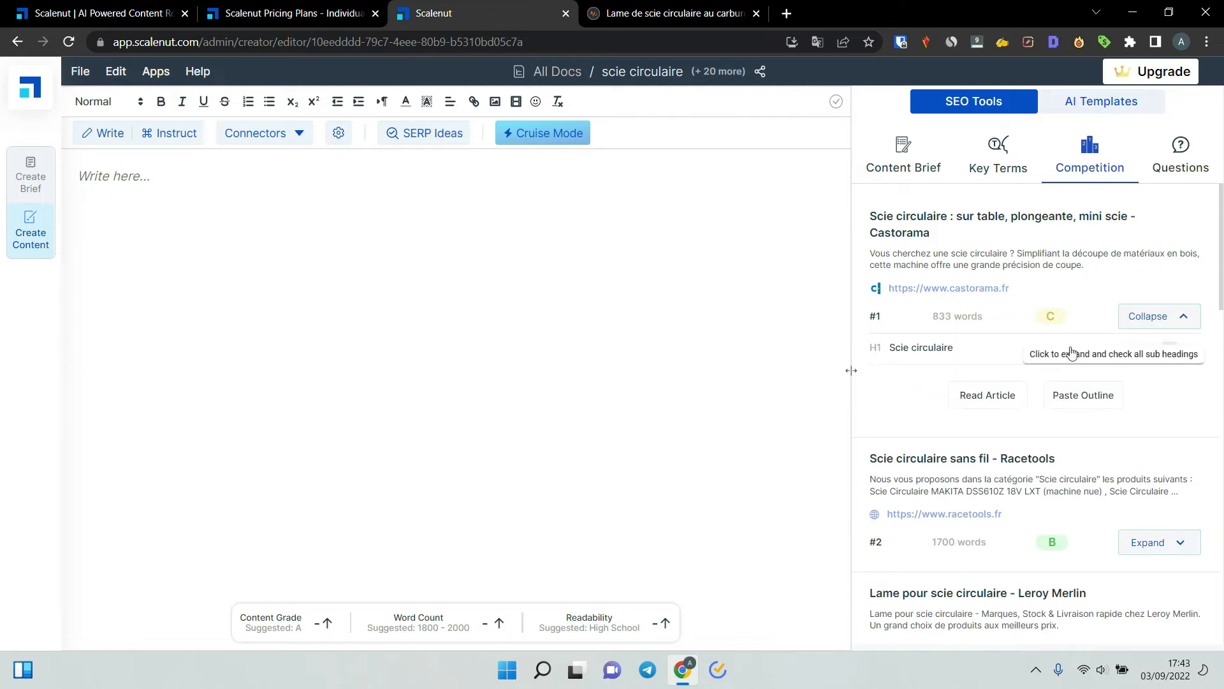
{"action": "scroll", "coordinate": [1190, 352], "scroll_direction": "down", "scroll_amount": 3}
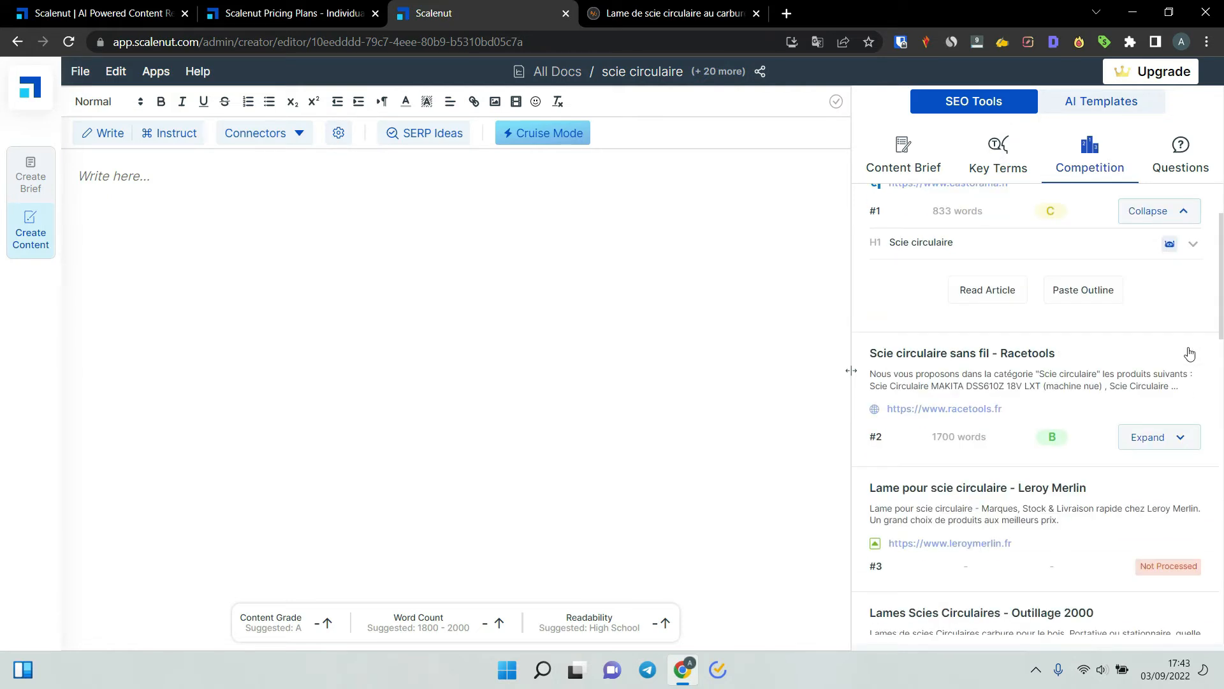
{"action": "left_click", "coordinate": [1181, 376]}
{"action": "scroll", "coordinate": [1053, 357], "scroll_direction": "down", "scroll_amount": 3}
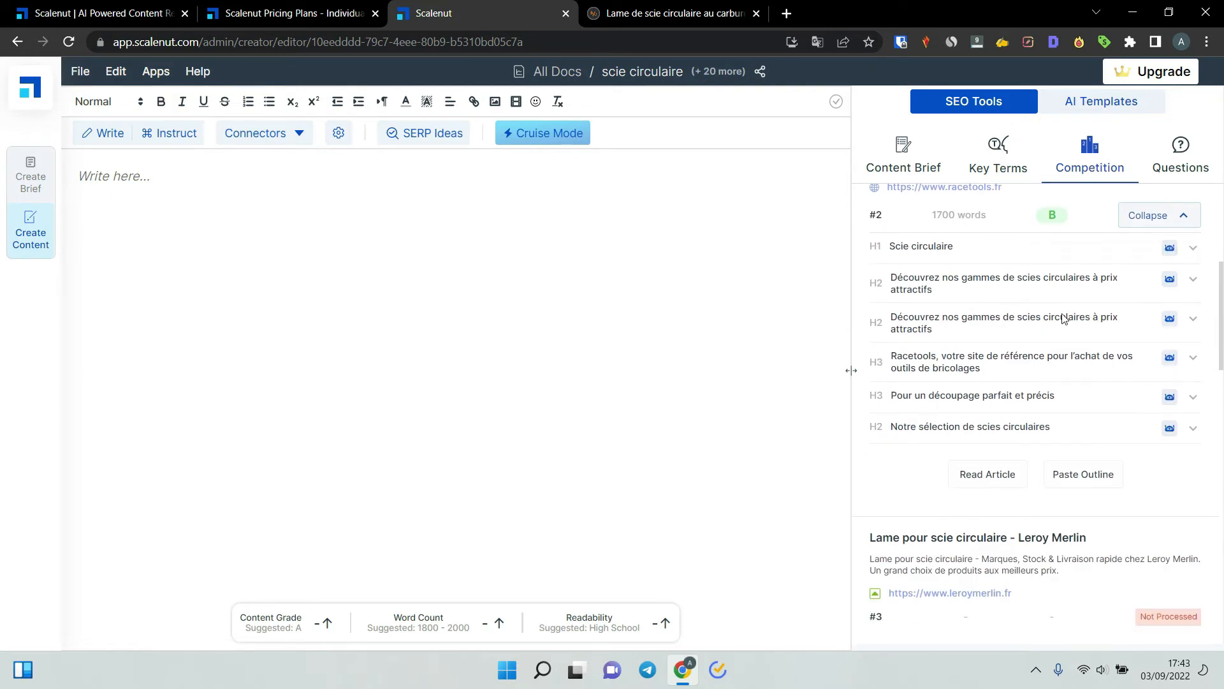
{"action": "scroll", "coordinate": [1036, 334], "scroll_direction": "up", "scroll_amount": 5}
Step: Look through the suggested questions from Reddit and Quora, ending on the questions from all sources
{"action": "left_click", "coordinate": [1181, 153]}
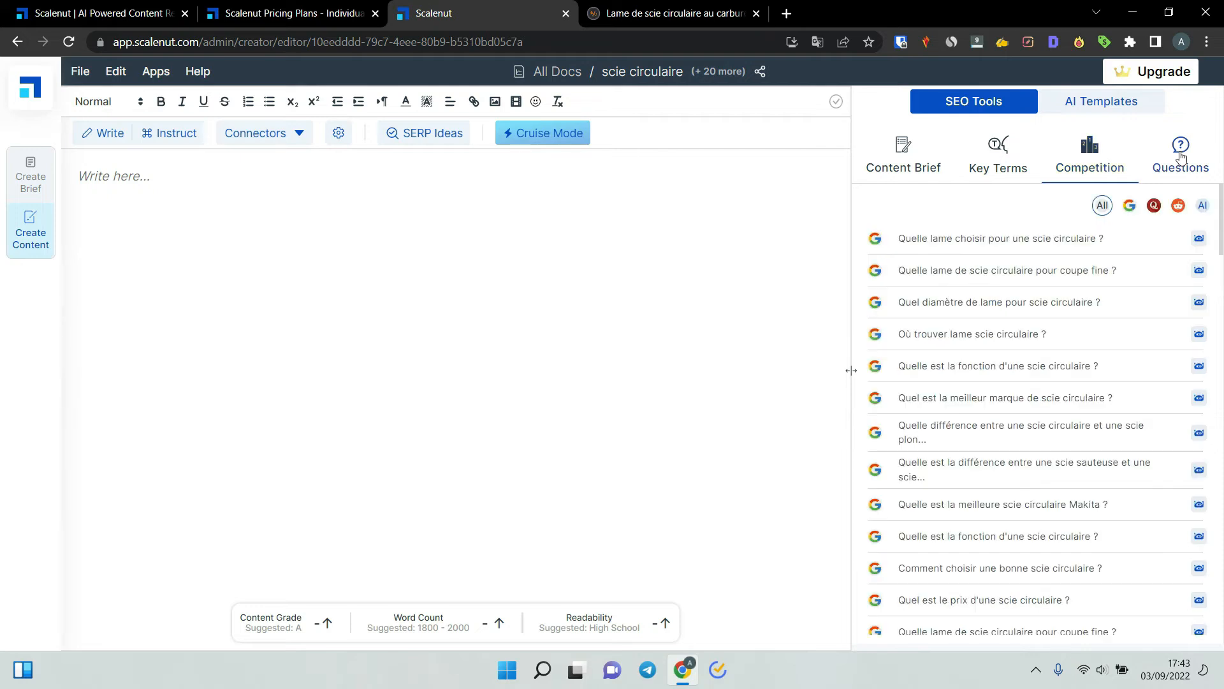
{"action": "left_click", "coordinate": [1178, 205]}
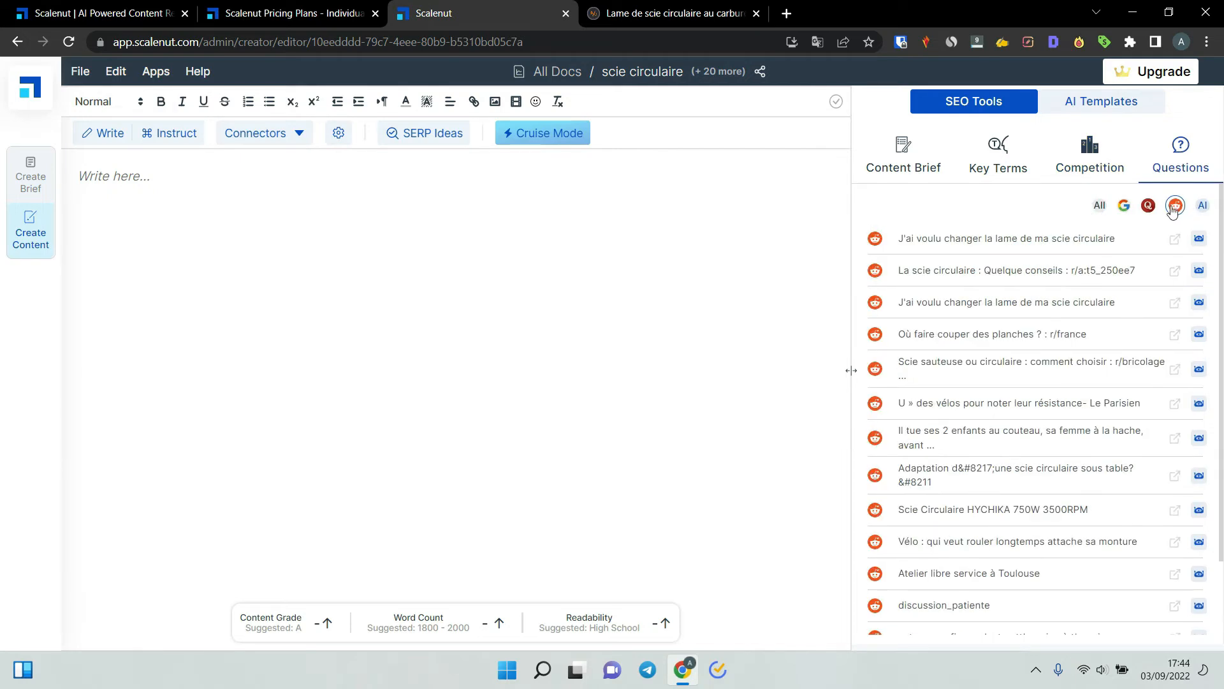
{"action": "left_click", "coordinate": [1147, 206]}
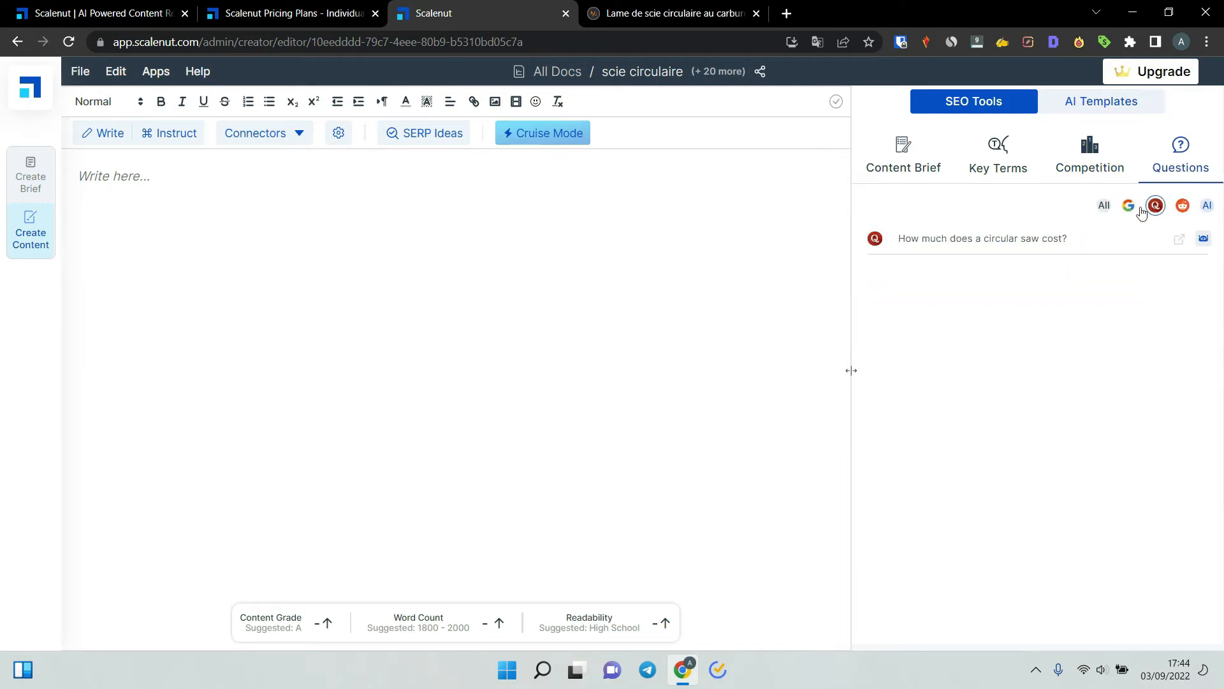
{"action": "left_click", "coordinate": [1103, 208]}
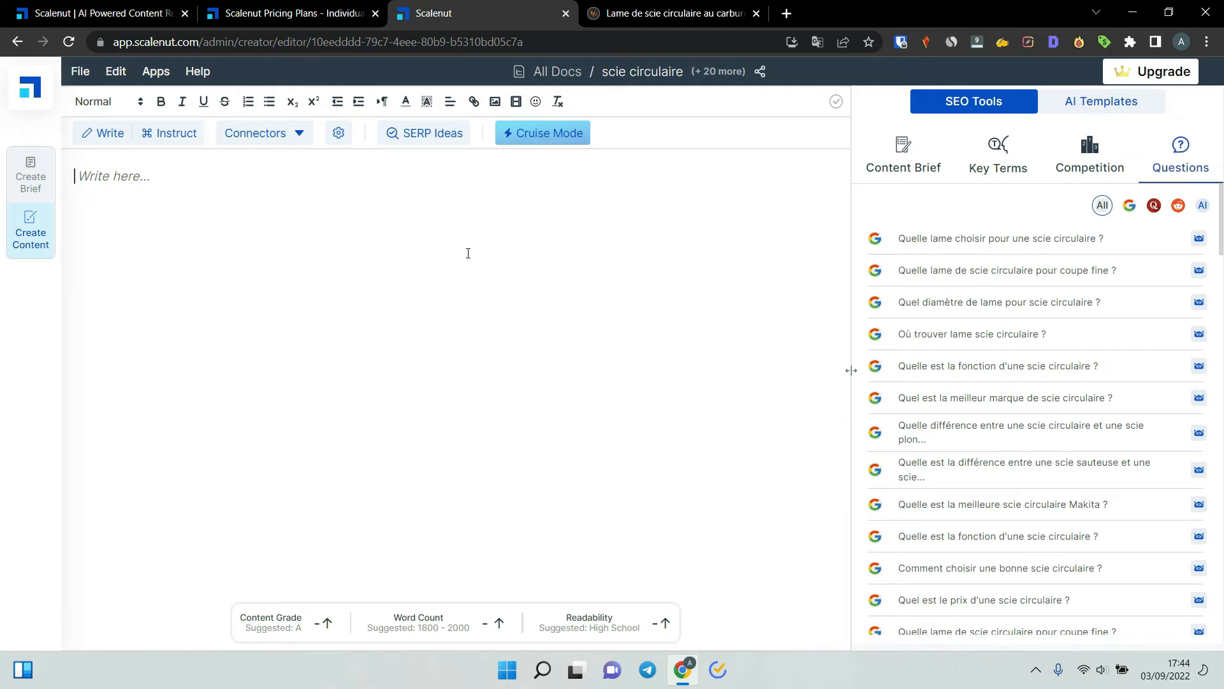
Step: Start Cruise Mode, begin the blog context with "In this article, I explain what is a", and look up the English for "scie circulaire" in DeepL
{"action": "left_click", "coordinate": [534, 140]}
{"action": "left_click", "coordinate": [537, 136]}
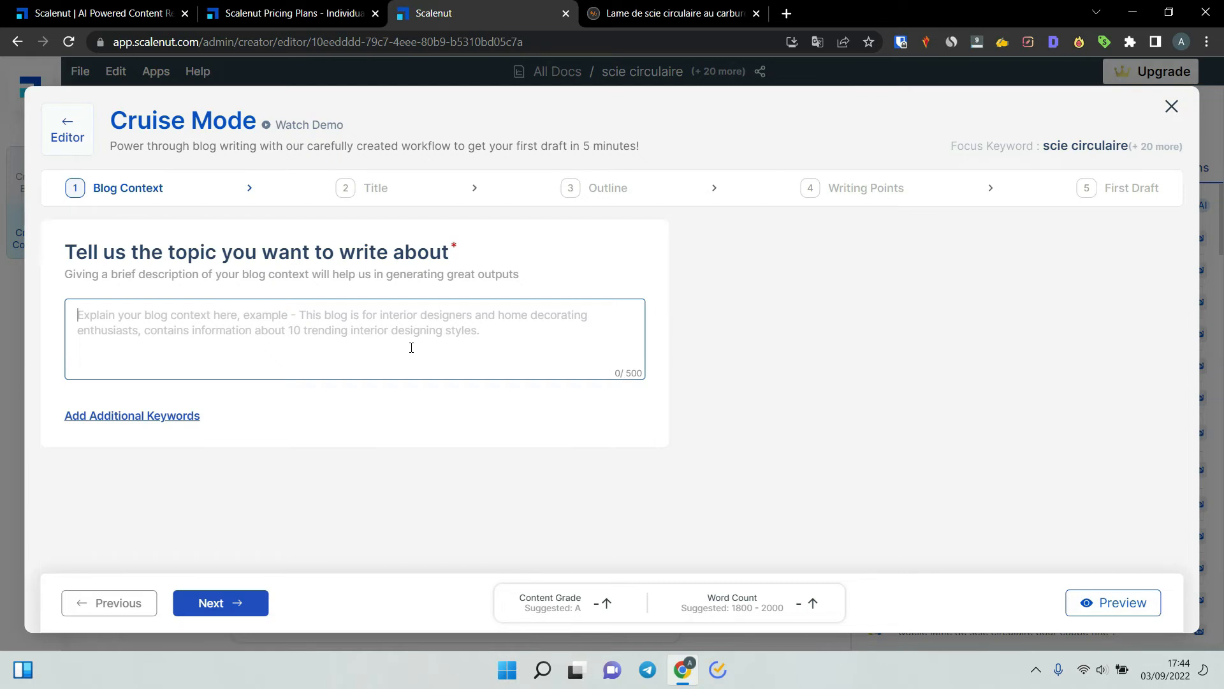
{"action": "type", "text": "In t"}
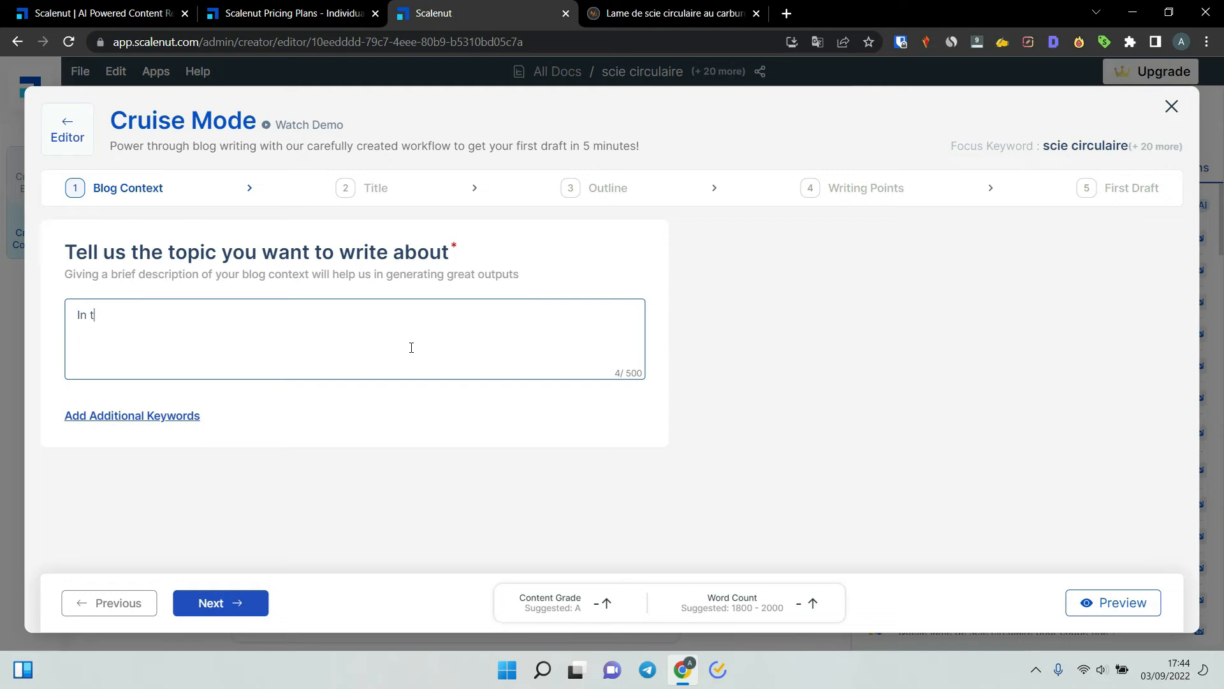
{"action": "type", "text": "his article , I explain what is a sc"}
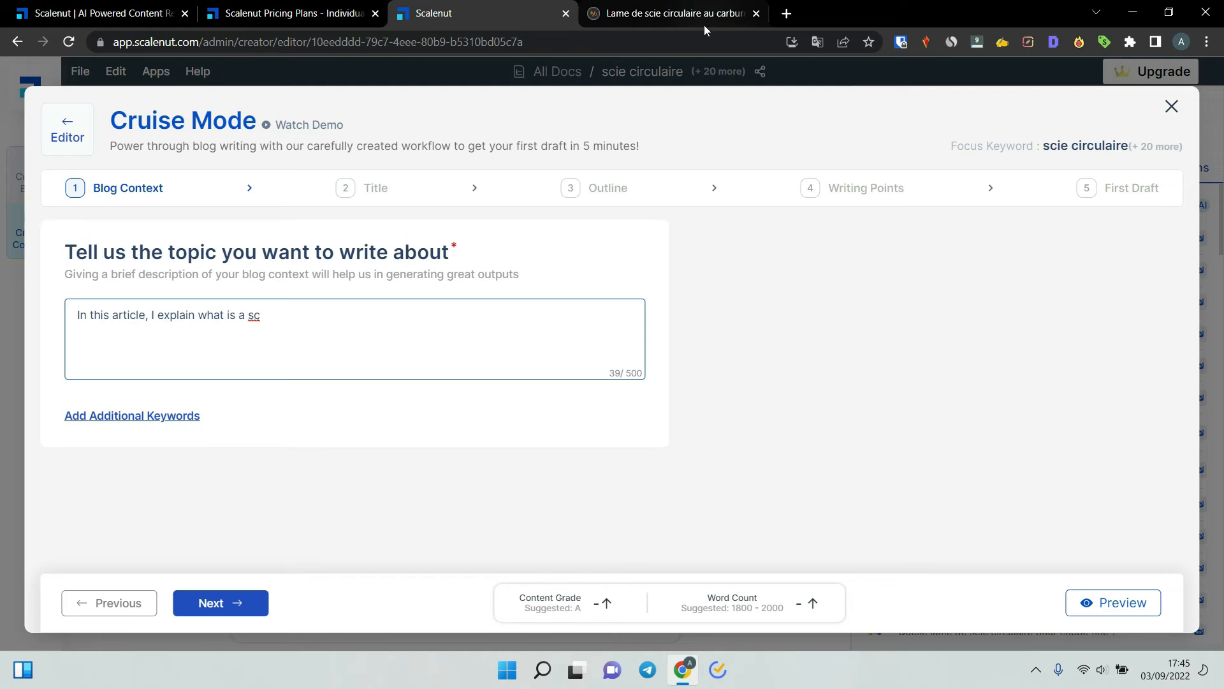
{"action": "left_click", "coordinate": [687, 17]}
{"action": "left_click_drag", "start_coordinate": [438, 298], "coordinate": [529, 299]}
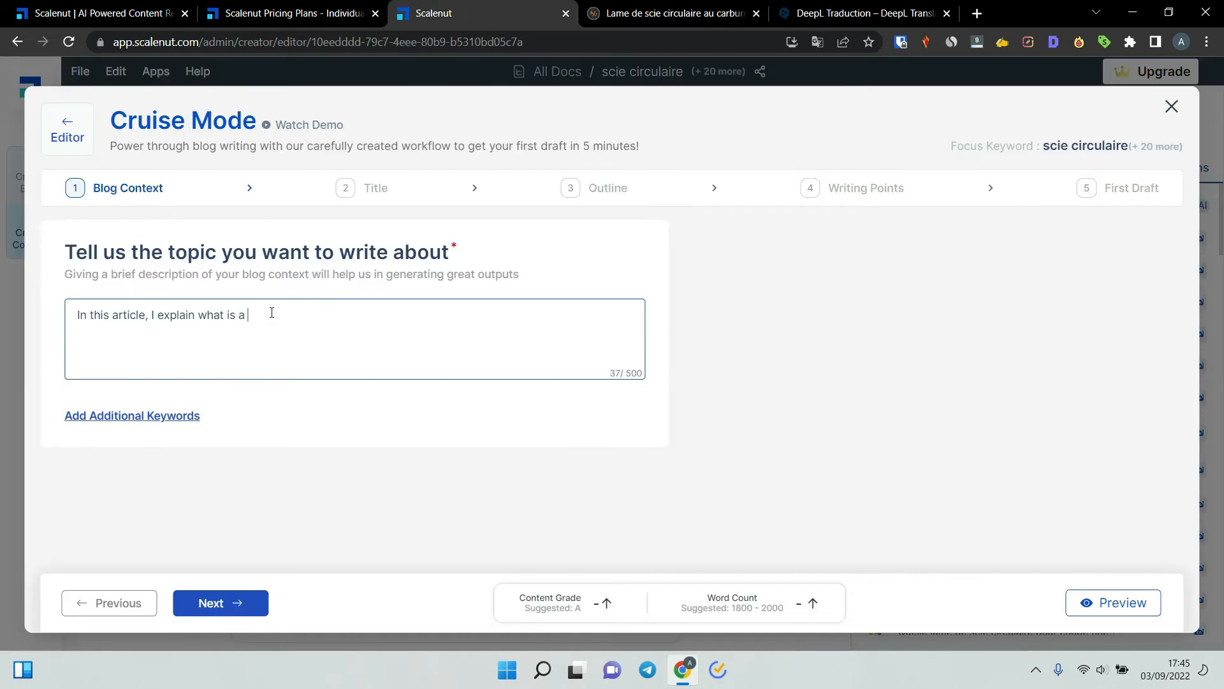
Step: Complete the blog context with "circular saw, how it works, how much it cost and where to buy it." and continue to the title stage
{"action": "type", "text": "Circular Saw"}
{"action": "type", "text": ", how it works, how much it cost an"}
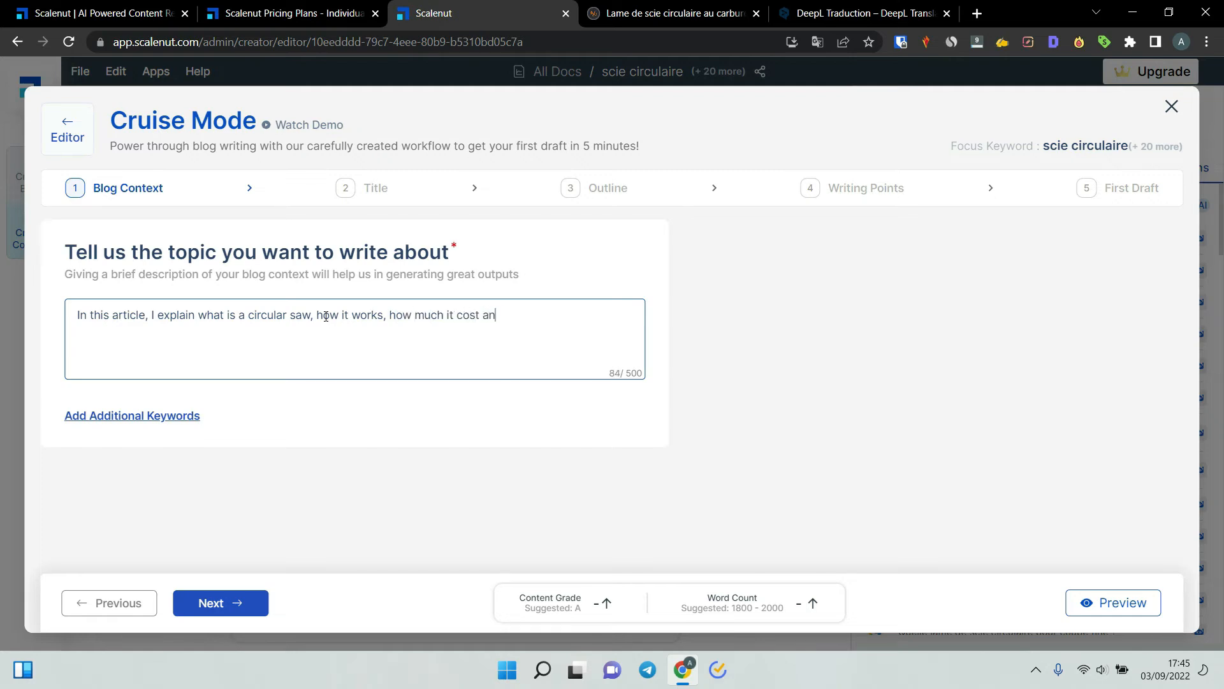
{"action": "type", "text": "d where to buy it."}
{"action": "left_click", "coordinate": [213, 605]}
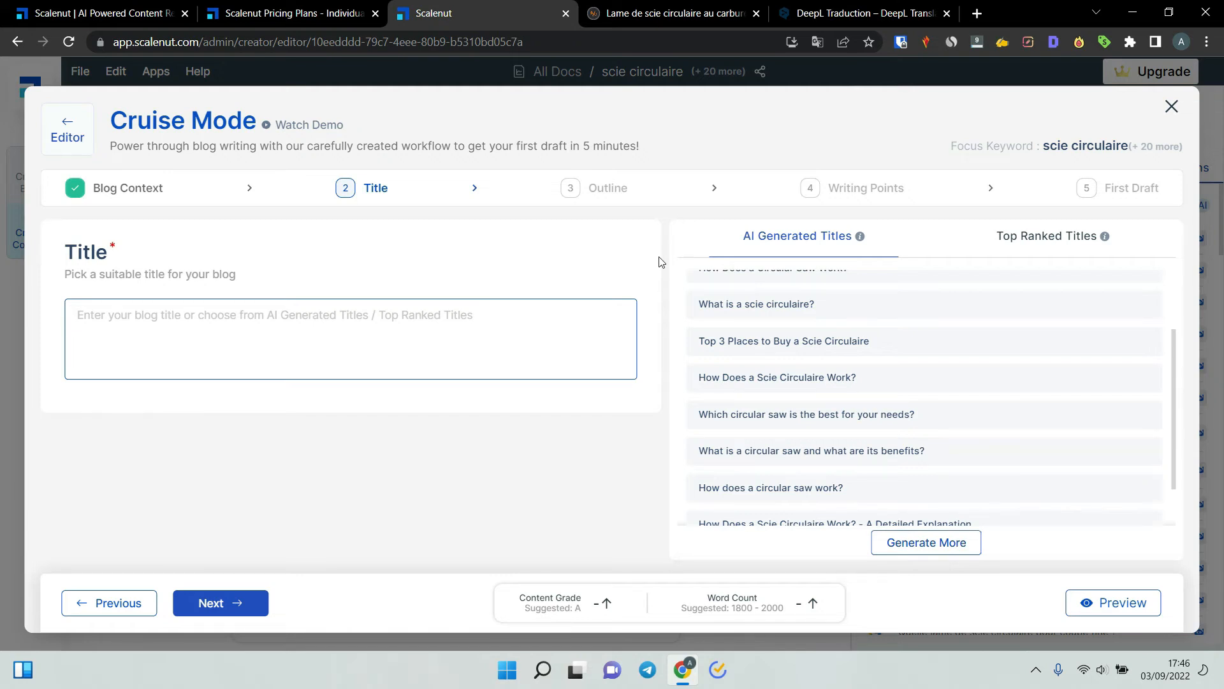
Step: Choose the AI-generated title "What is a circular saw?" and continue to the outline with generated H2 ideas
{"action": "scroll", "coordinate": [932, 393], "scroll_direction": "up", "scroll_amount": 1}
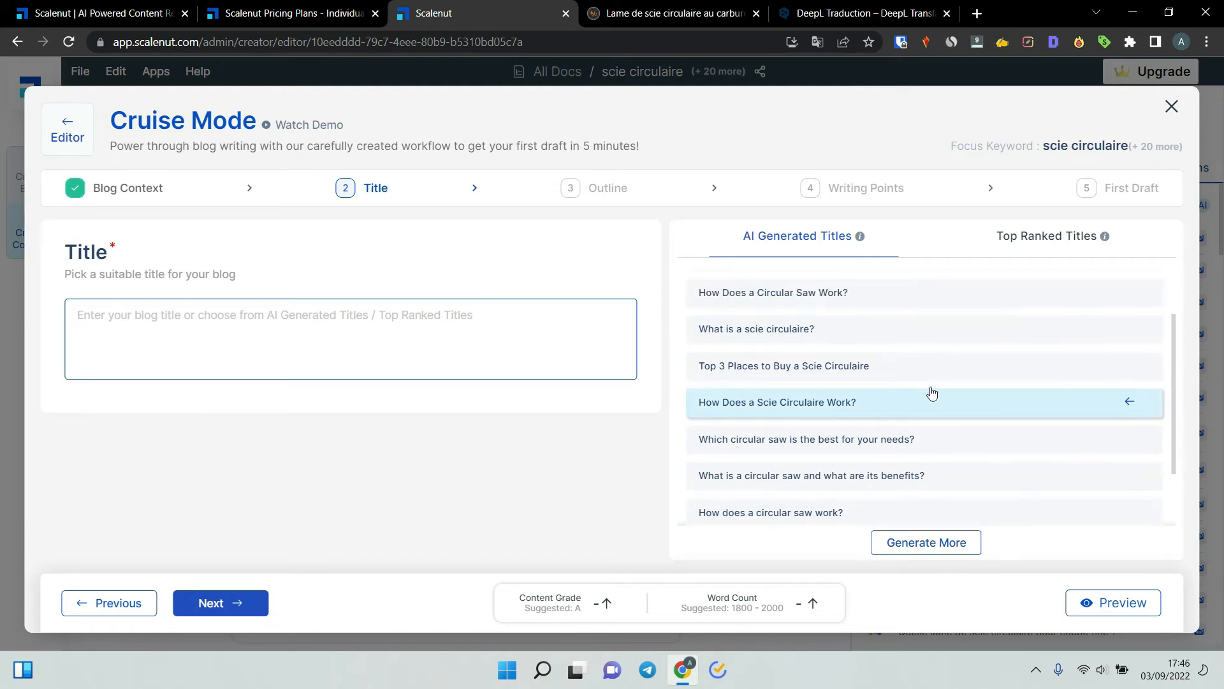
{"action": "scroll", "coordinate": [867, 364], "scroll_direction": "up", "scroll_amount": 3}
{"action": "left_click", "coordinate": [901, 325]}
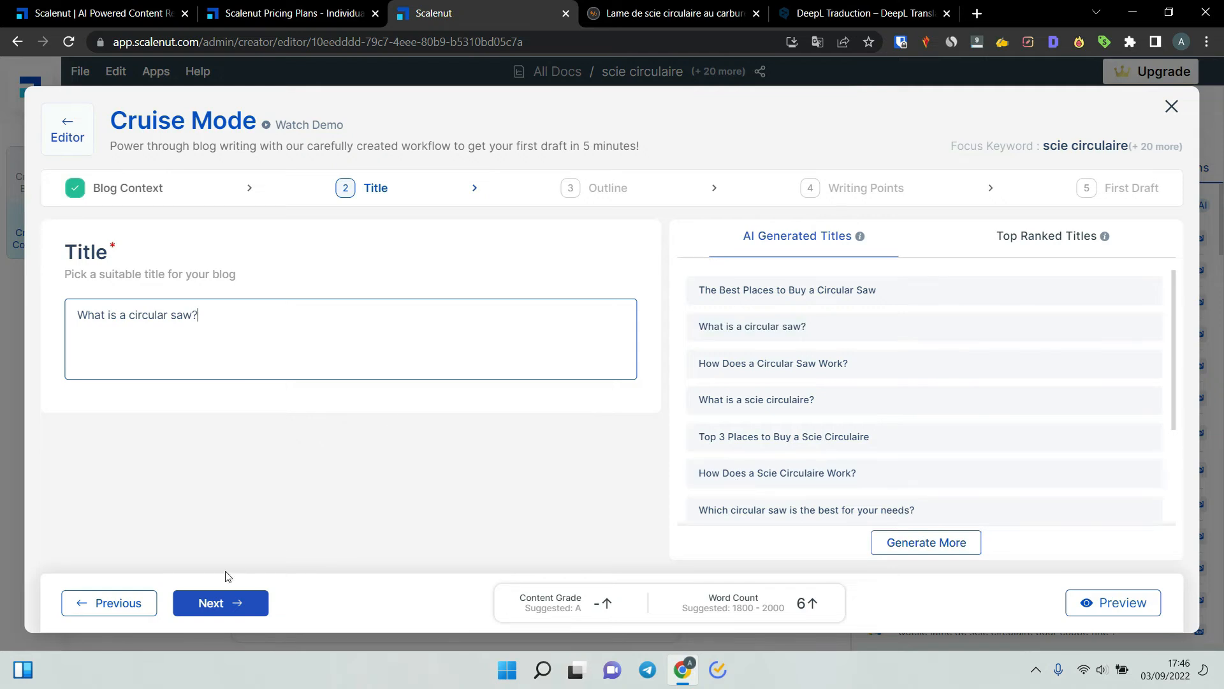
{"action": "left_click", "coordinate": [246, 609]}
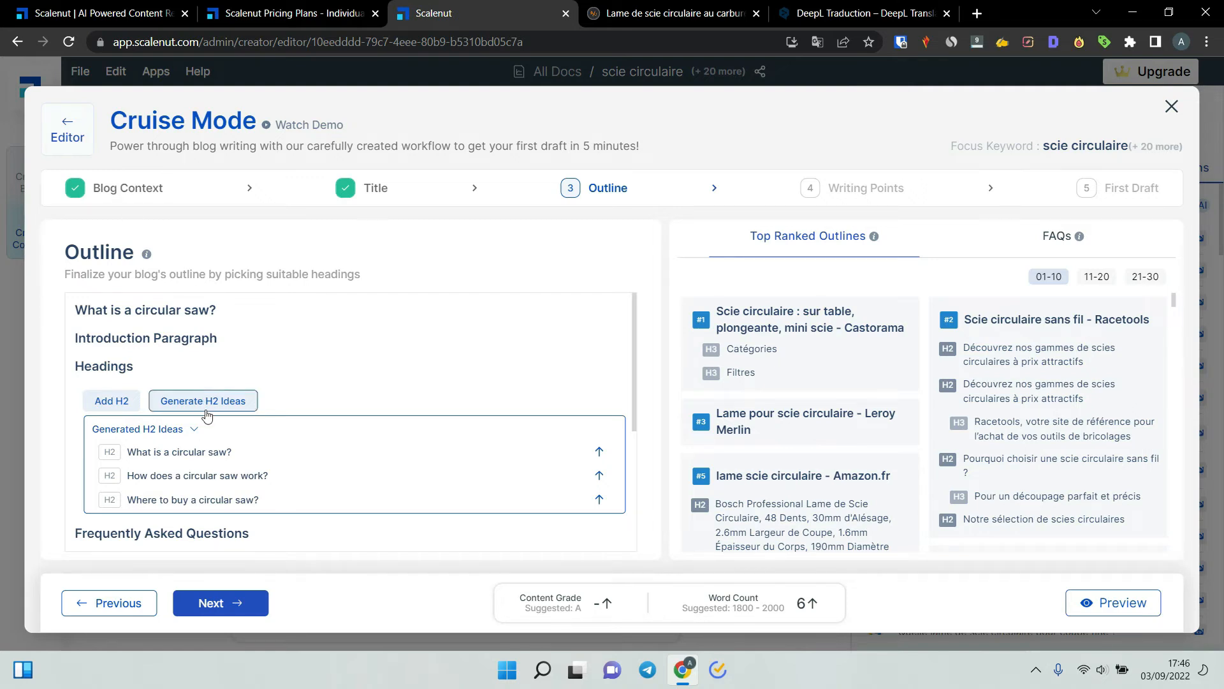
Step: Add the generated H2 ideas "What is a circular saw?", "How does a circular saw work?" and "Where to buy a circular saw?" to the outline
{"action": "left_click", "coordinate": [599, 451]}
{"action": "left_click", "coordinate": [599, 484]}
{"action": "left_click", "coordinate": [557, 525]}
{"action": "scroll", "coordinate": [557, 525], "scroll_direction": "down", "scroll_amount": 2}
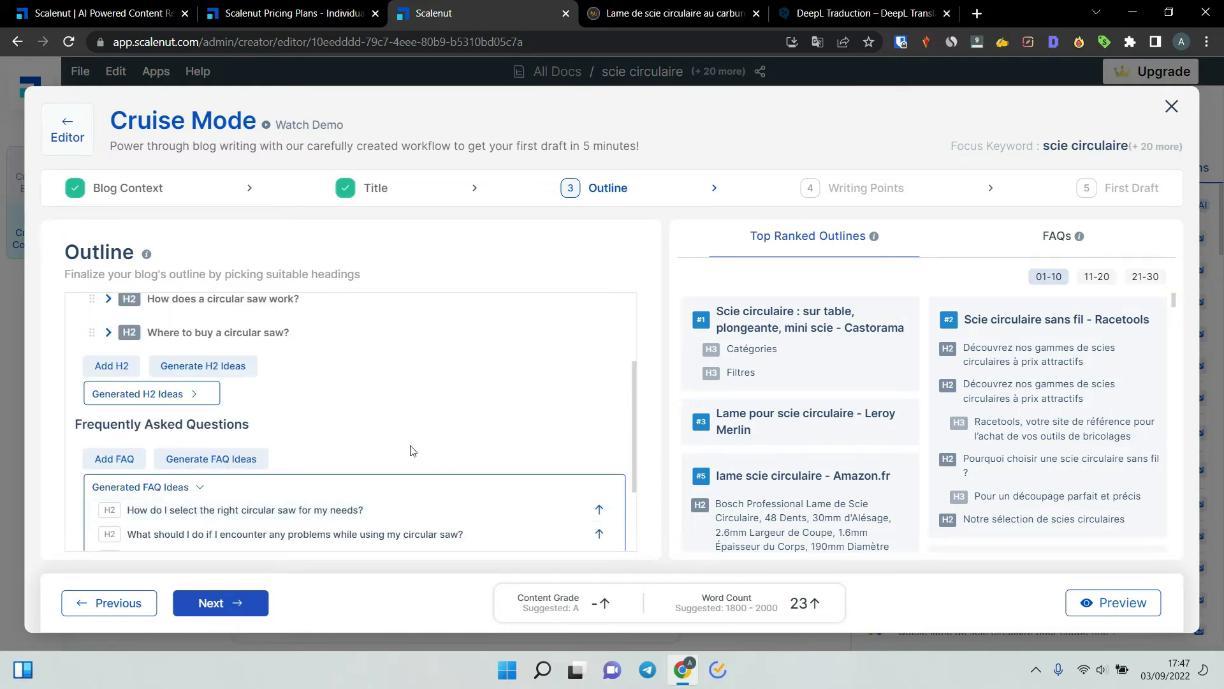
{"action": "scroll", "coordinate": [412, 450], "scroll_direction": "down", "scroll_amount": 2}
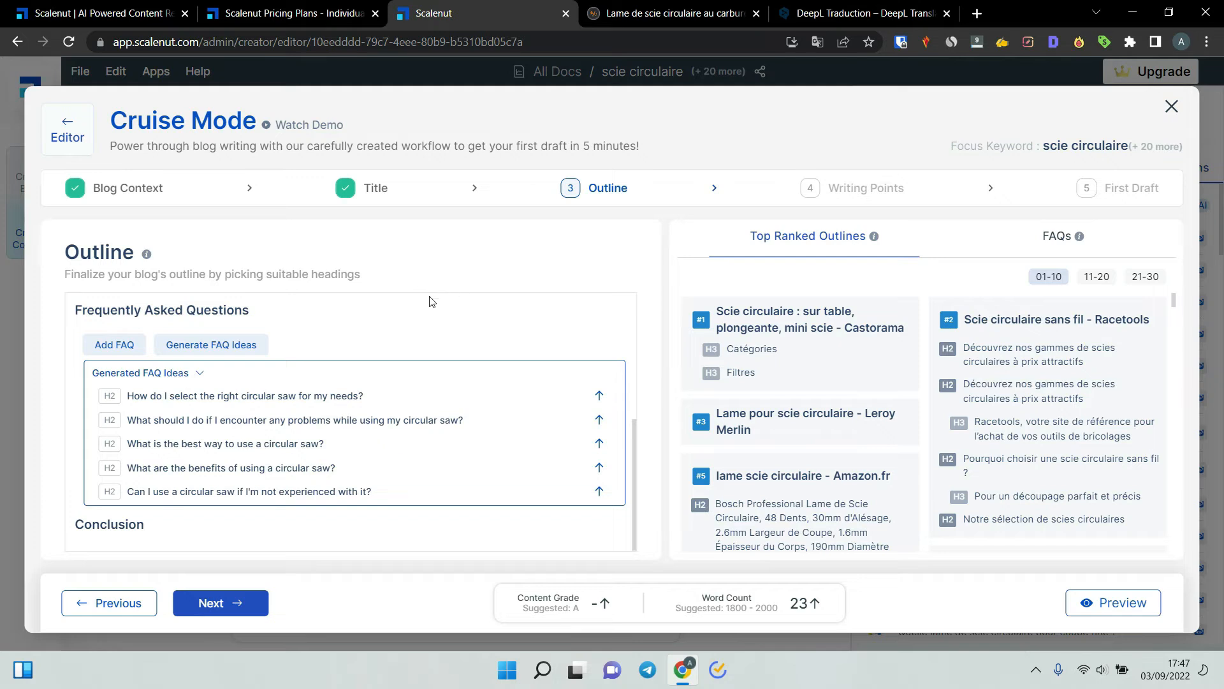
Step: Generate more H2 ideas and add "How much does a circular saw cost?" to the outline headings
{"action": "scroll", "coordinate": [437, 347], "scroll_direction": "up", "scroll_amount": 5}
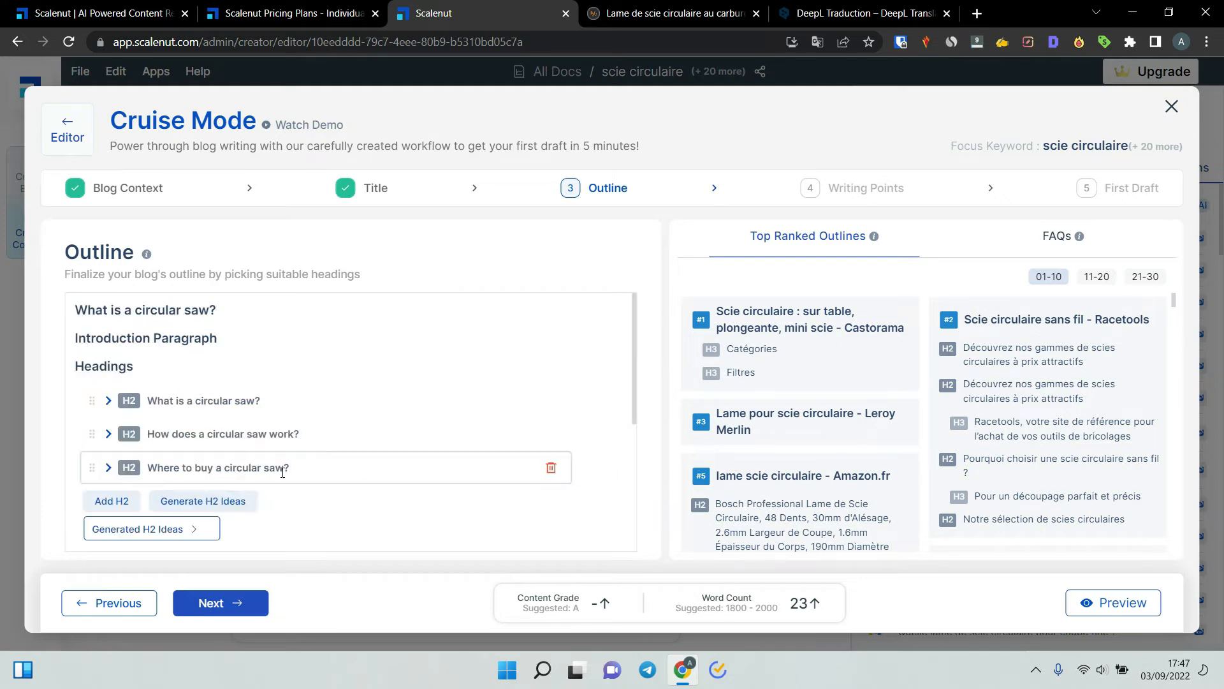
{"action": "left_click", "coordinate": [194, 503]}
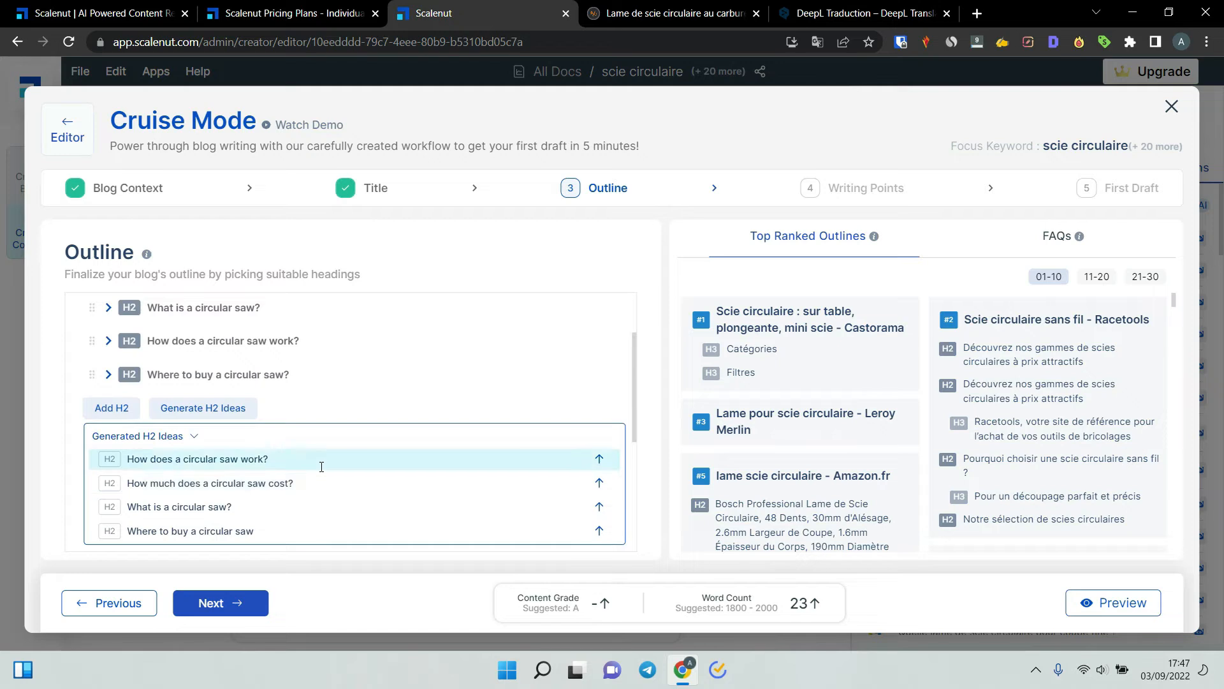
{"action": "left_click", "coordinate": [598, 482]}
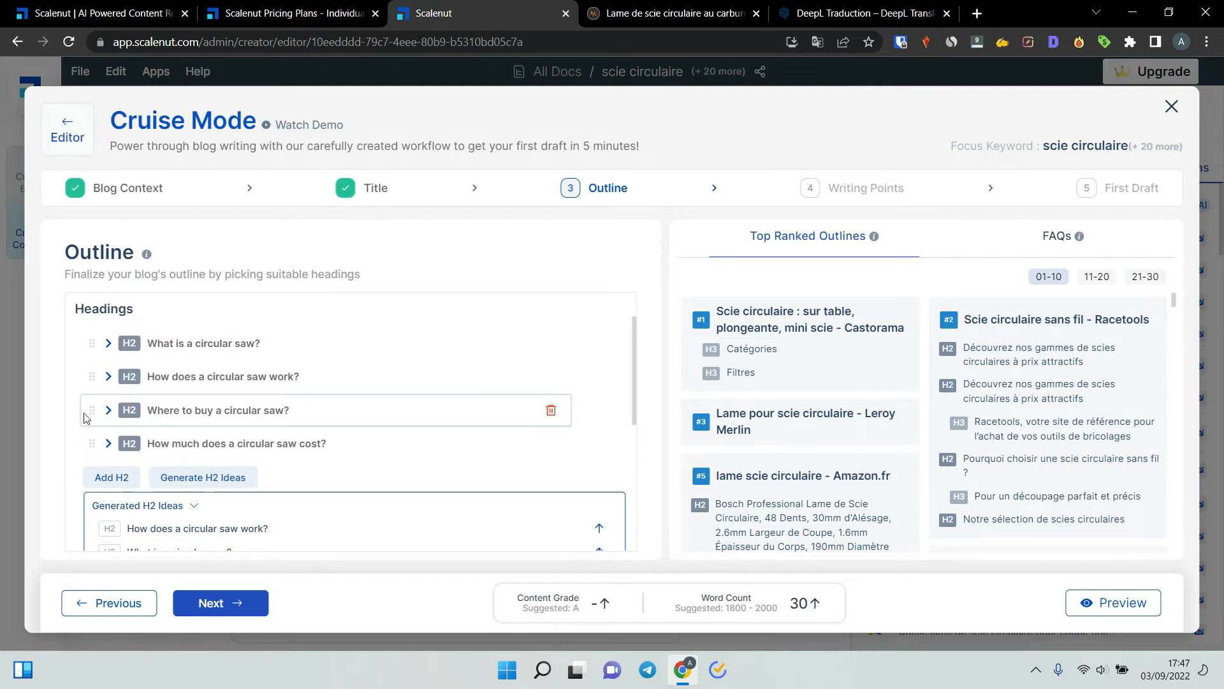
Step: Generate H3 ideas under the heading "How does a circular saw work?" and request another set
{"action": "left_click", "coordinate": [108, 377]}
{"action": "left_click", "coordinate": [248, 418]}
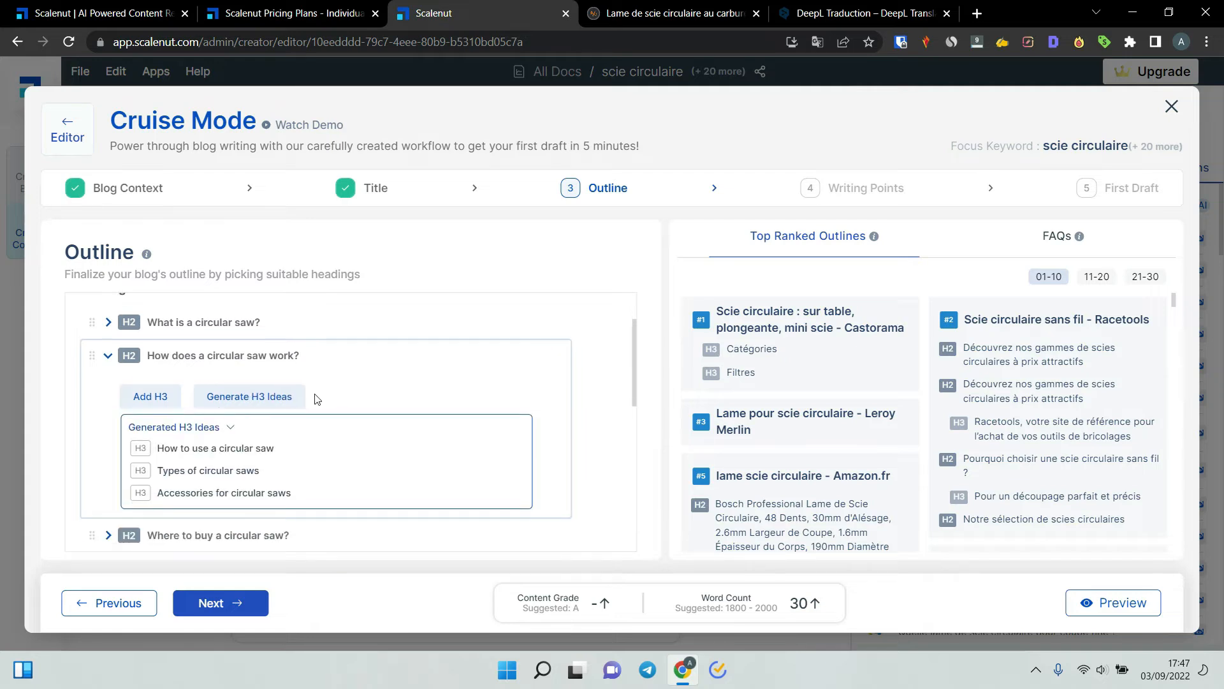
{"action": "left_click", "coordinate": [261, 371]}
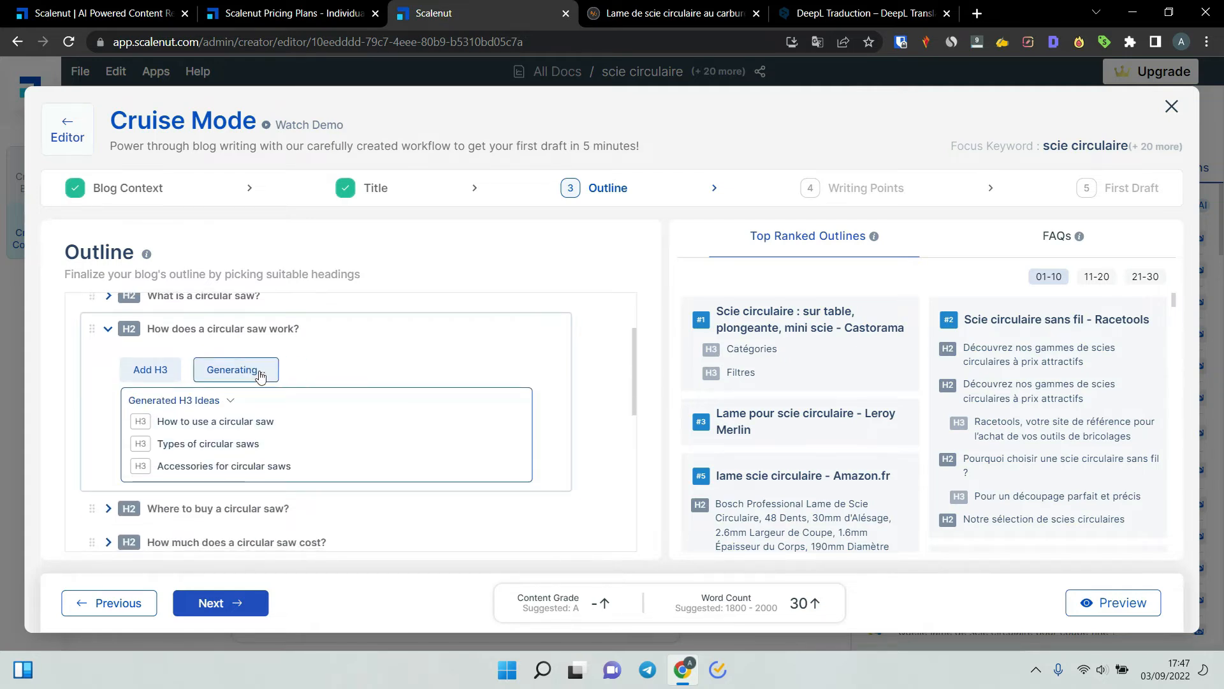
Step: Add a custom H2 heading "Benefits of using a circular saw" to the outline
{"action": "scroll", "coordinate": [160, 408], "scroll_direction": "down", "scroll_amount": 4}
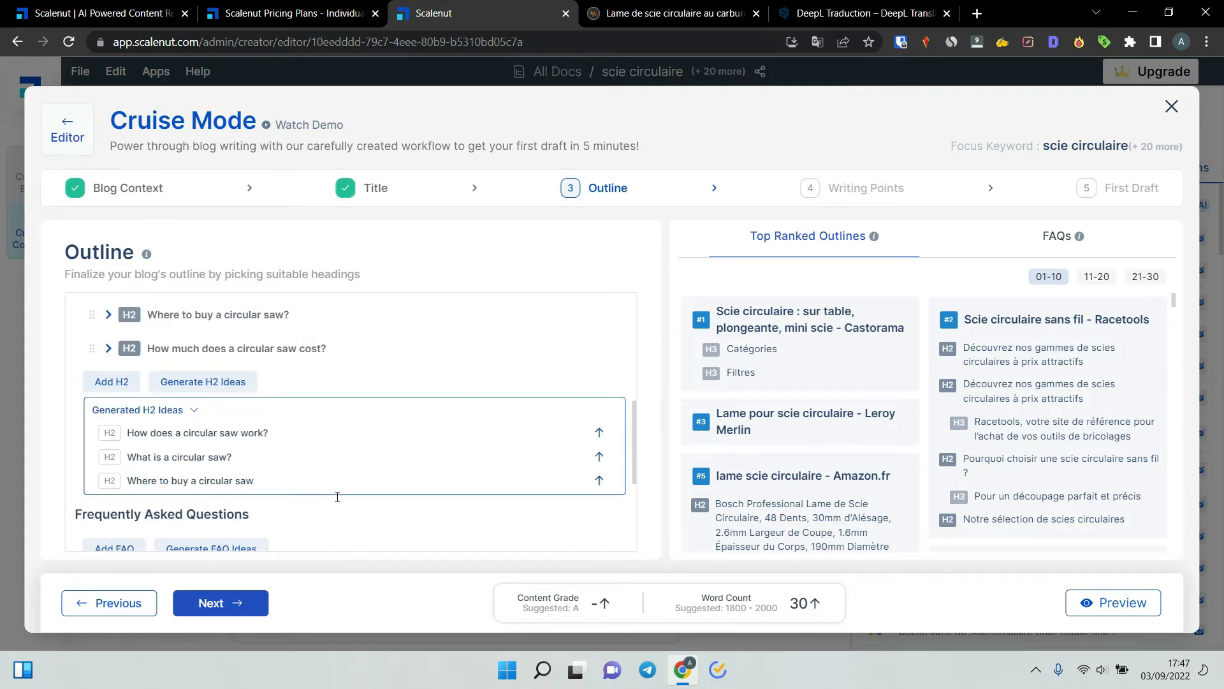
{"action": "left_click", "coordinate": [118, 385]}
{"action": "type", "text": "Benefits of using a circular saw"}
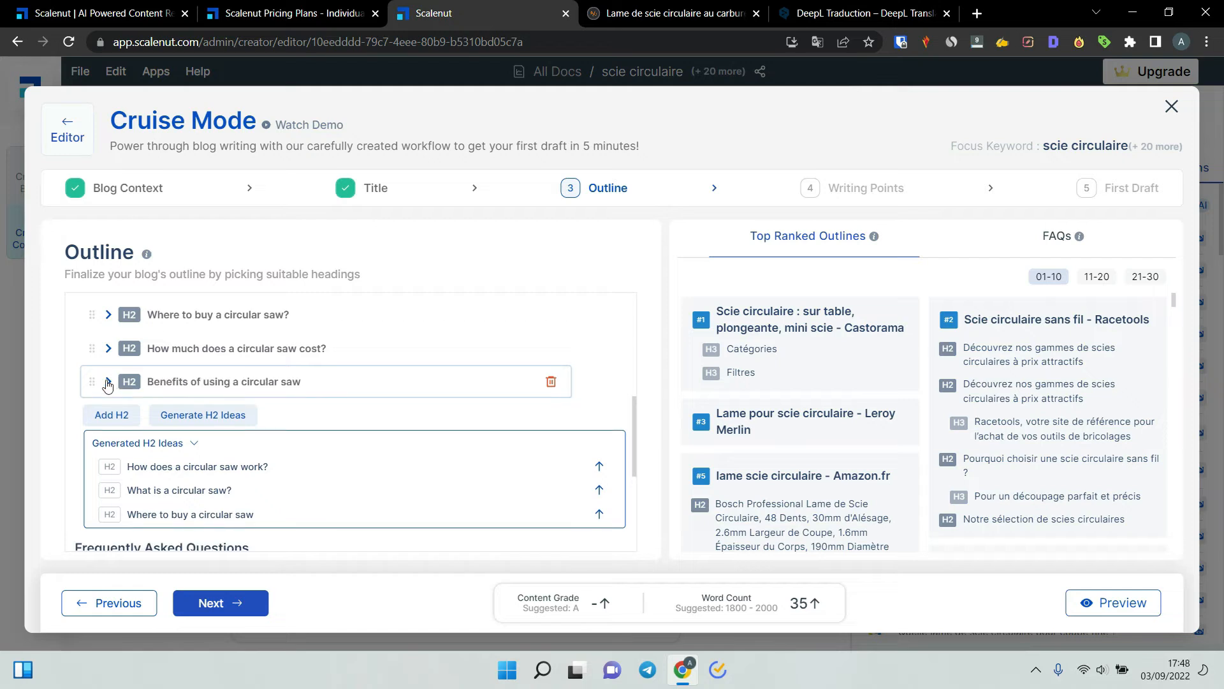
Step: Generate H3 ideas for the benefits heading and add the four on longer life, easy maneuvering, versatility and efficiency, and precision cuts
{"action": "left_click", "coordinate": [108, 381]}
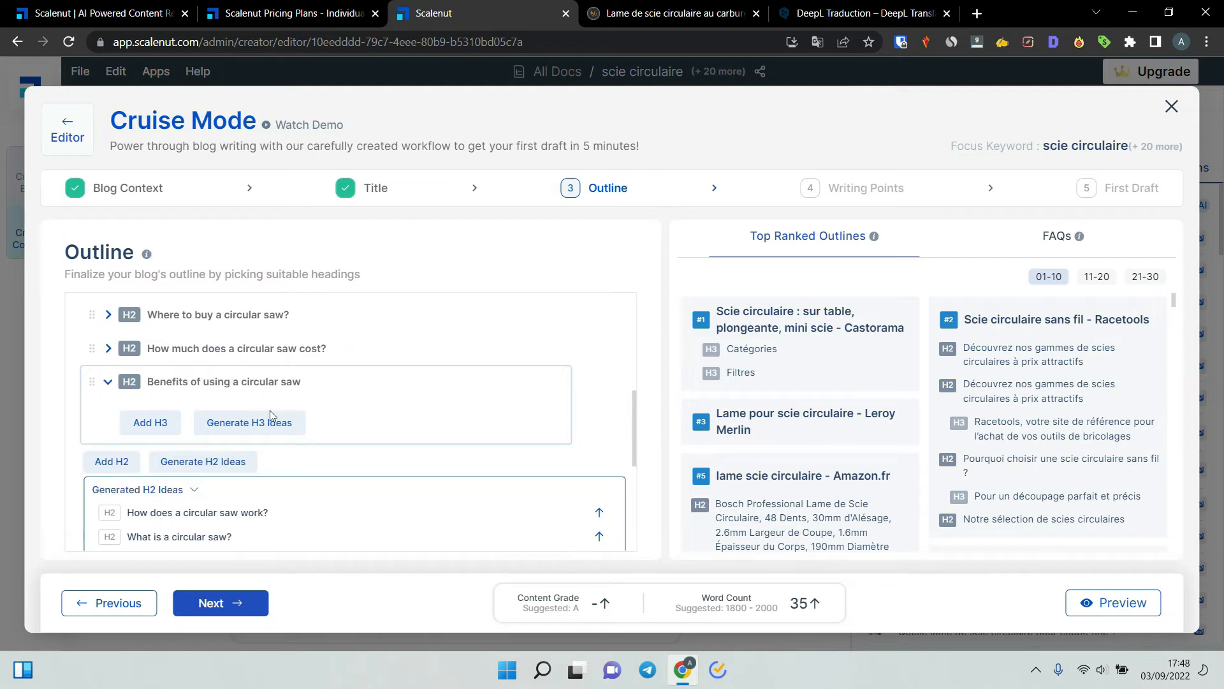
{"action": "left_click", "coordinate": [260, 426]}
{"action": "left_click", "coordinate": [314, 432]}
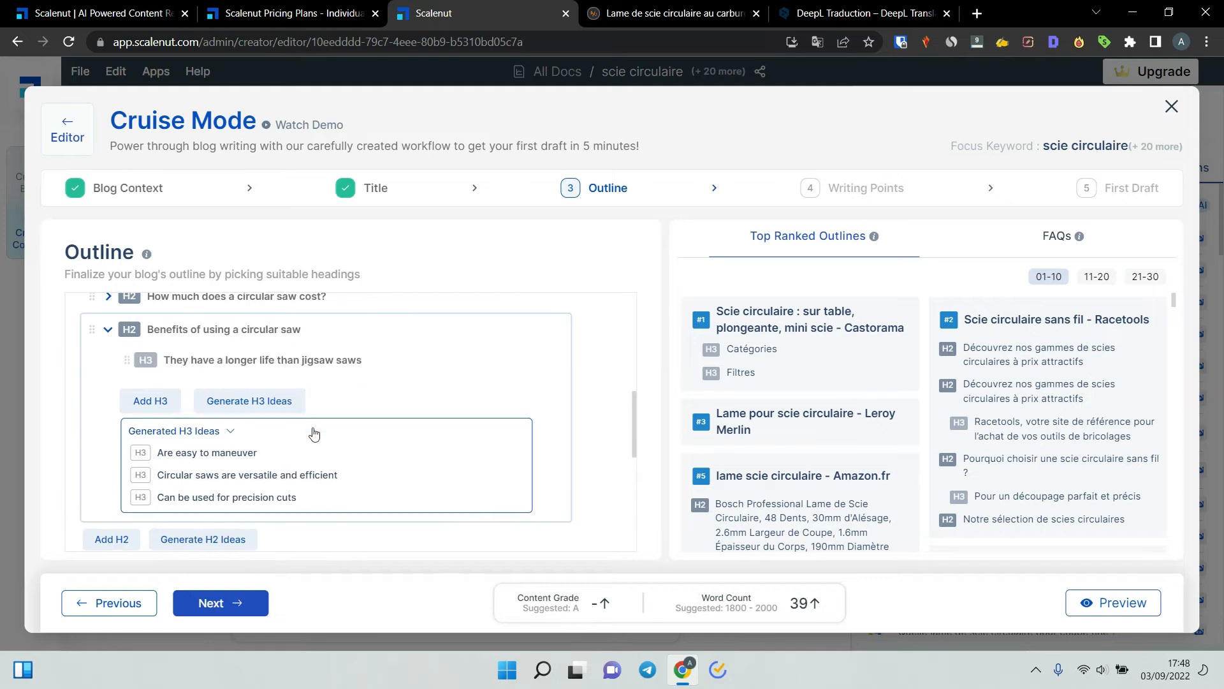
{"action": "left_click", "coordinate": [344, 454]}
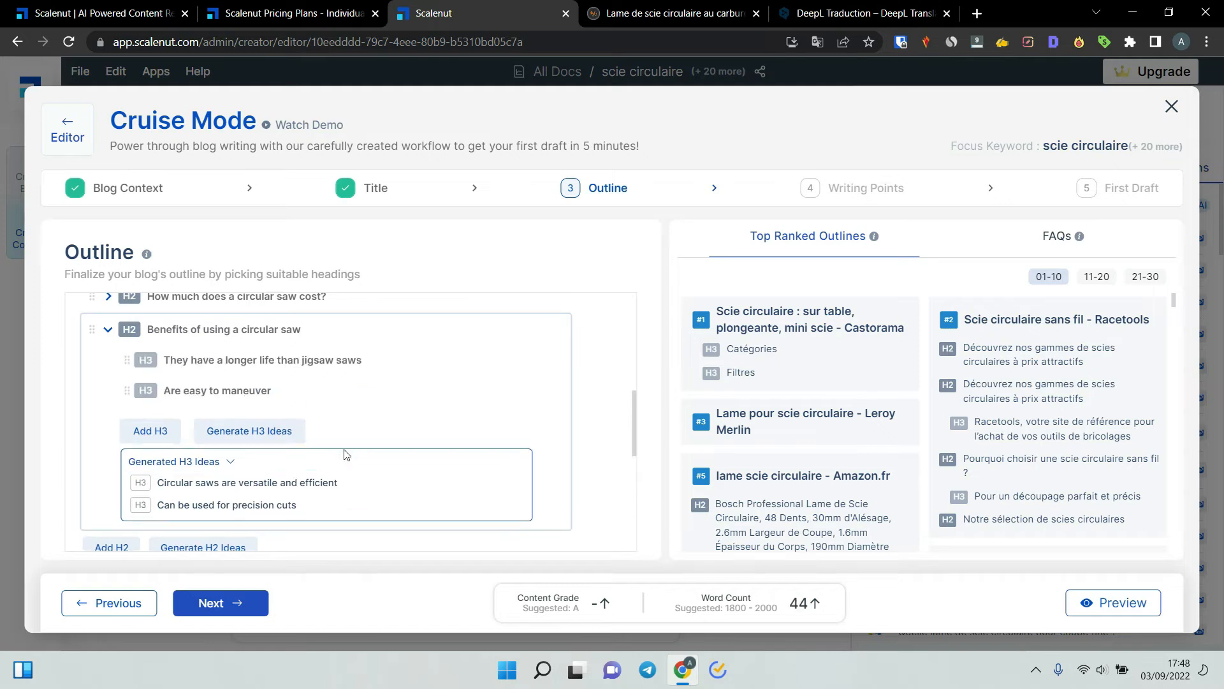
{"action": "left_click", "coordinate": [352, 486]}
{"action": "left_click", "coordinate": [339, 510]}
{"action": "scroll", "coordinate": [380, 424], "scroll_direction": "down", "scroll_amount": 1}
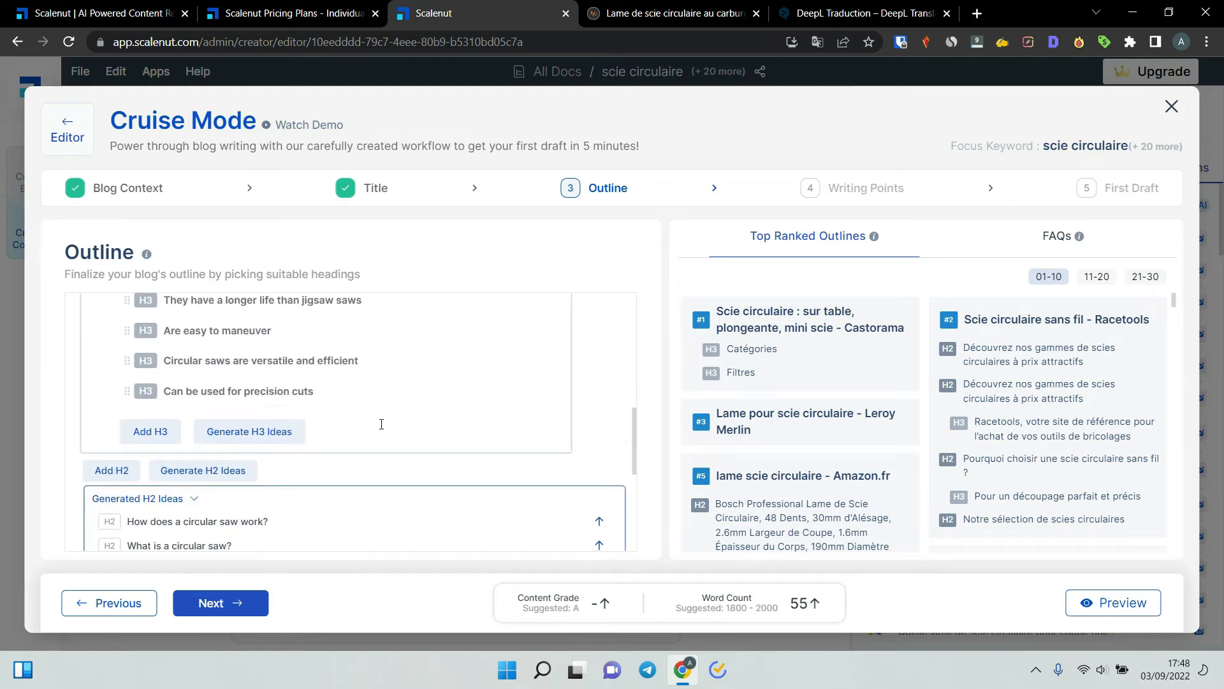
{"action": "scroll", "coordinate": [510, 435], "scroll_direction": "up", "scroll_amount": 2}
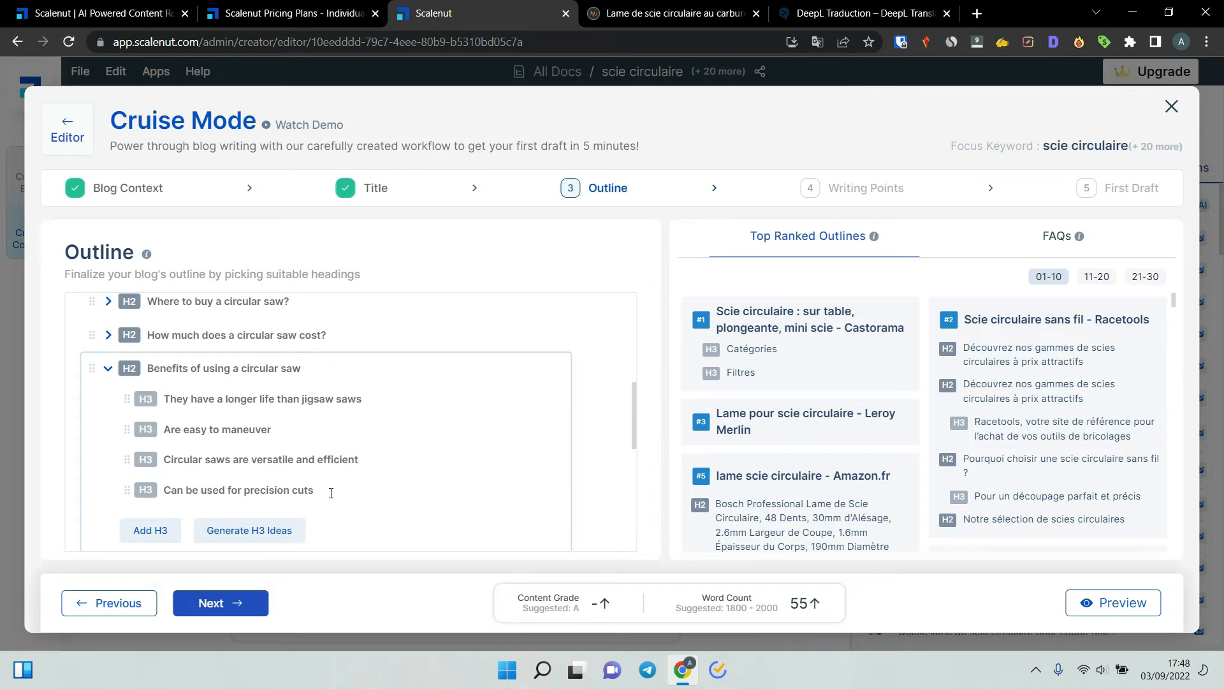
{"action": "scroll", "coordinate": [345, 485], "scroll_direction": "down", "scroll_amount": 1}
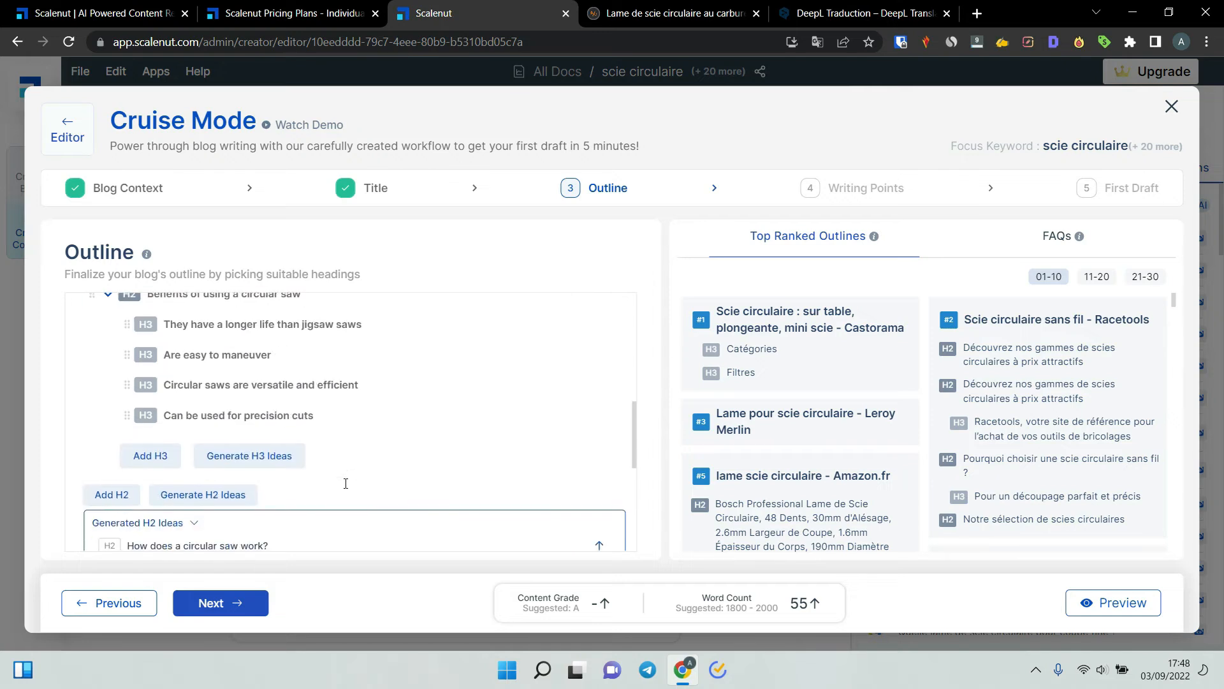
Step: Continue from the outline to the generated writing points and review those for the first headings
{"action": "left_click", "coordinate": [212, 609]}
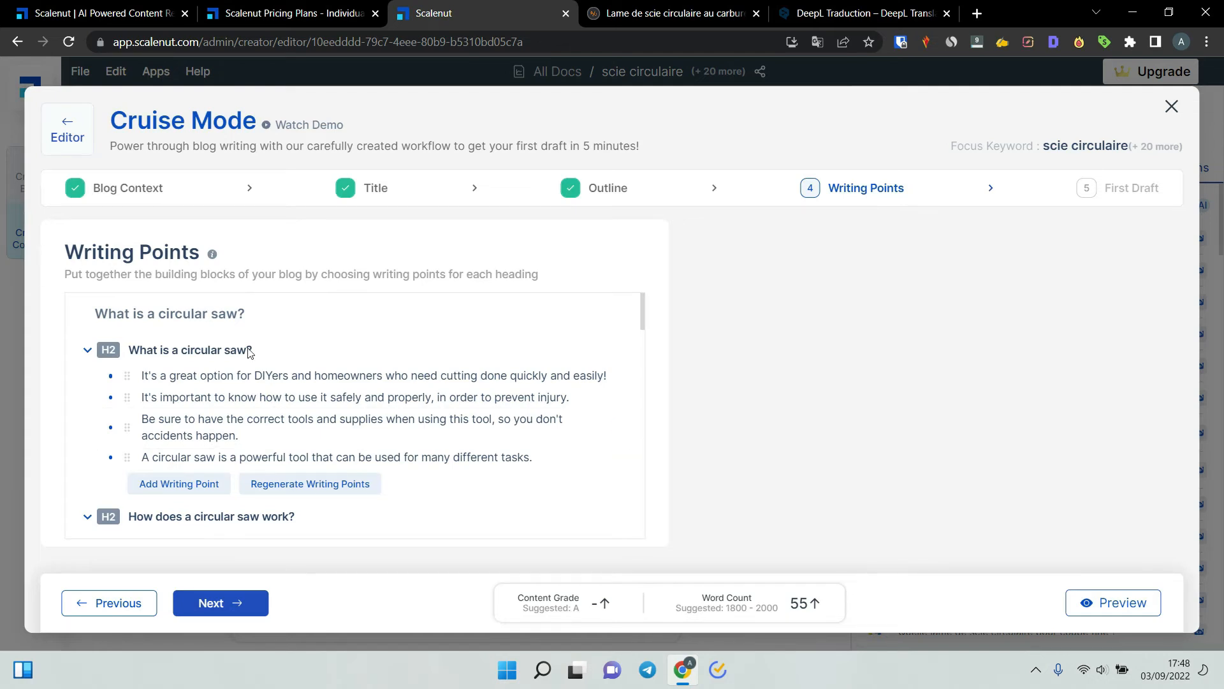
{"action": "scroll", "coordinate": [415, 383], "scroll_direction": "down", "scroll_amount": 1}
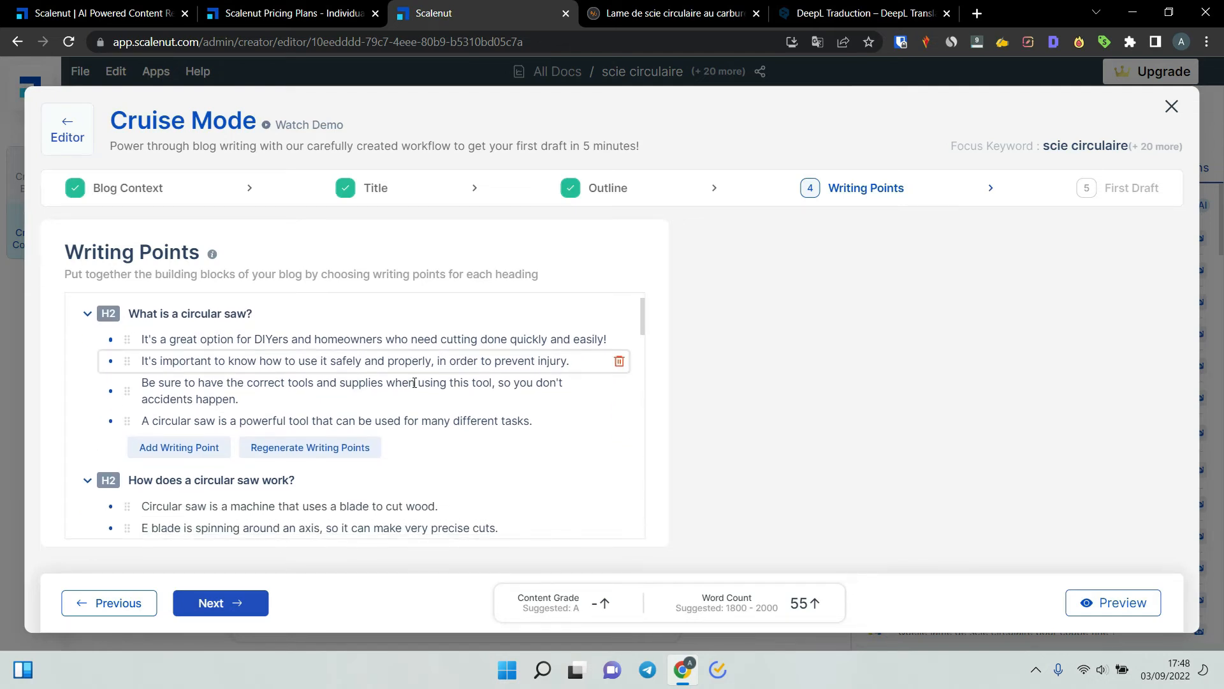
{"action": "scroll", "coordinate": [383, 408], "scroll_direction": "down", "scroll_amount": 2}
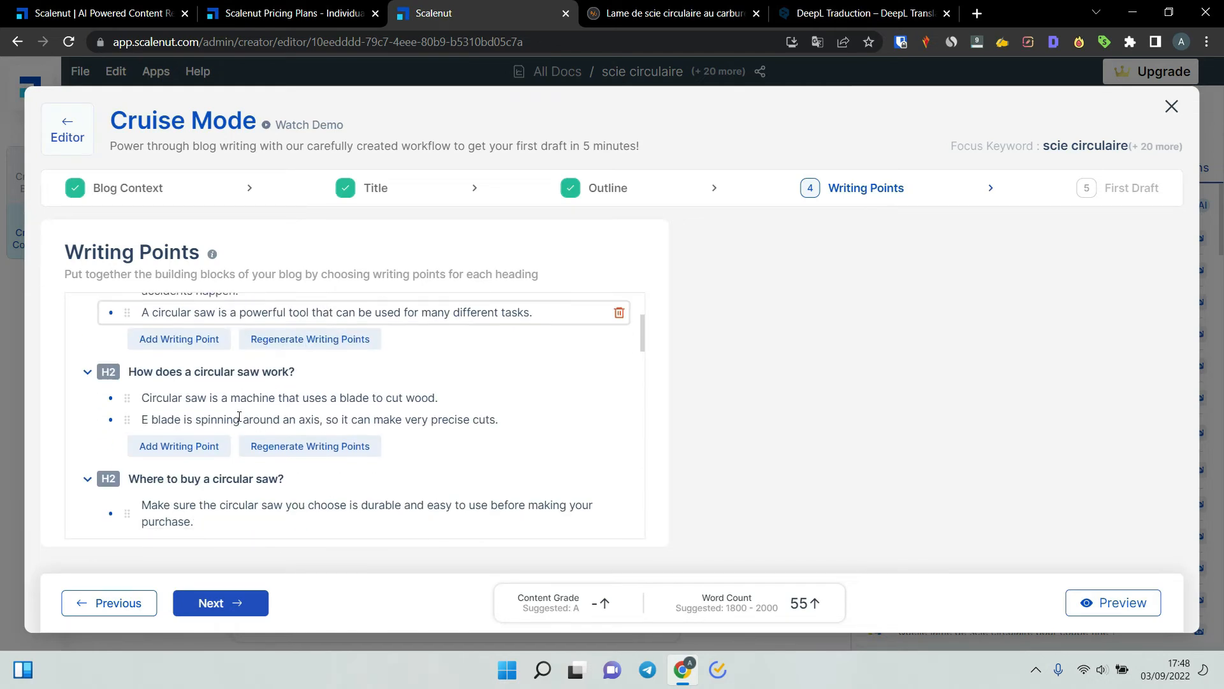
Step: Review the writing points for the remaining headings and generate the first draft from them
{"action": "scroll", "coordinate": [319, 457], "scroll_direction": "down", "scroll_amount": 2}
{"action": "scroll", "coordinate": [325, 456], "scroll_direction": "down", "scroll_amount": 6}
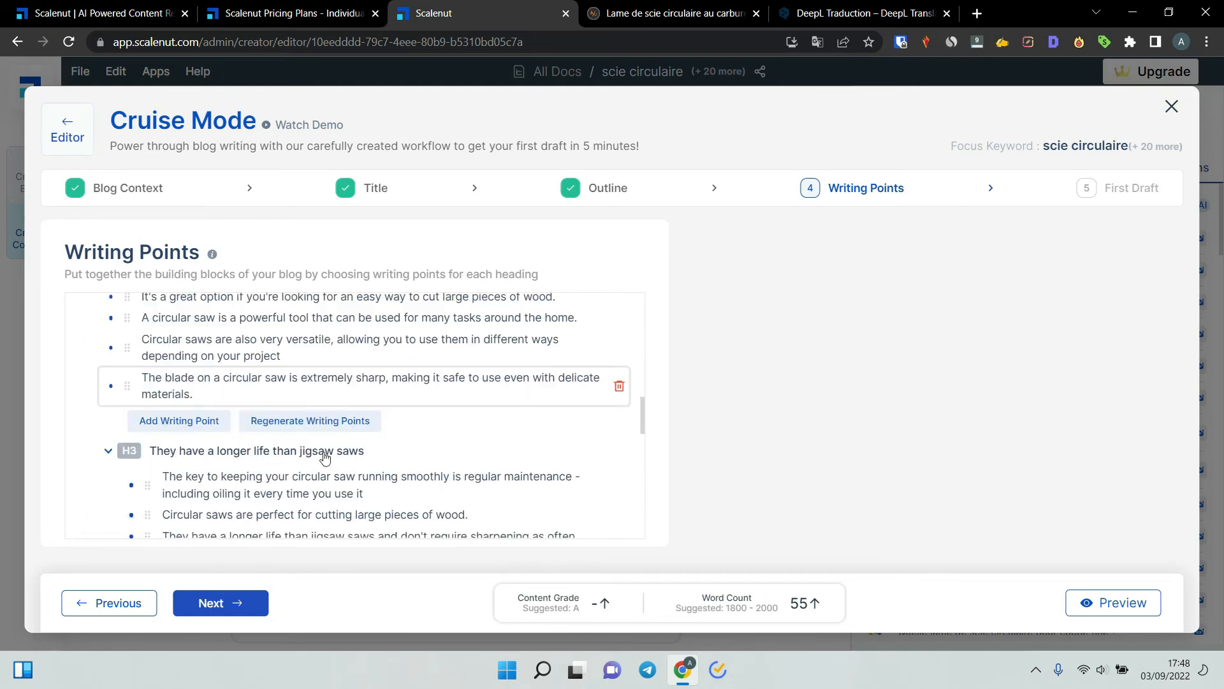
{"action": "scroll", "coordinate": [328, 347], "scroll_direction": "down", "scroll_amount": 5}
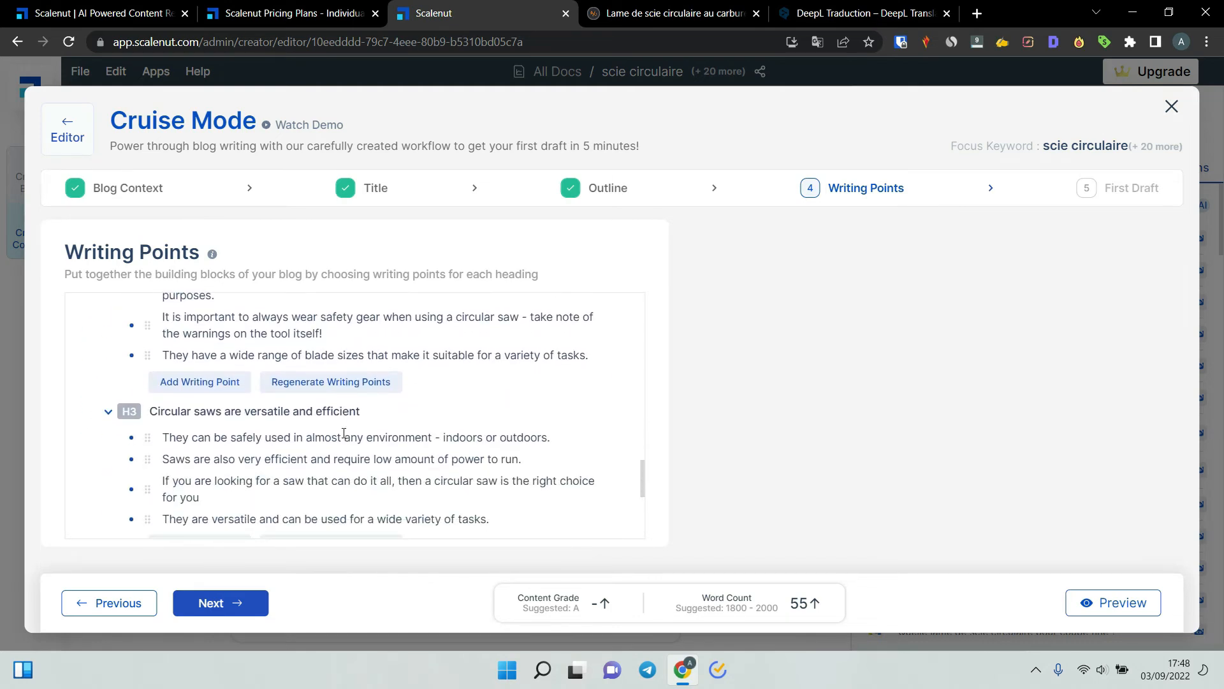
{"action": "left_click", "coordinate": [222, 605]}
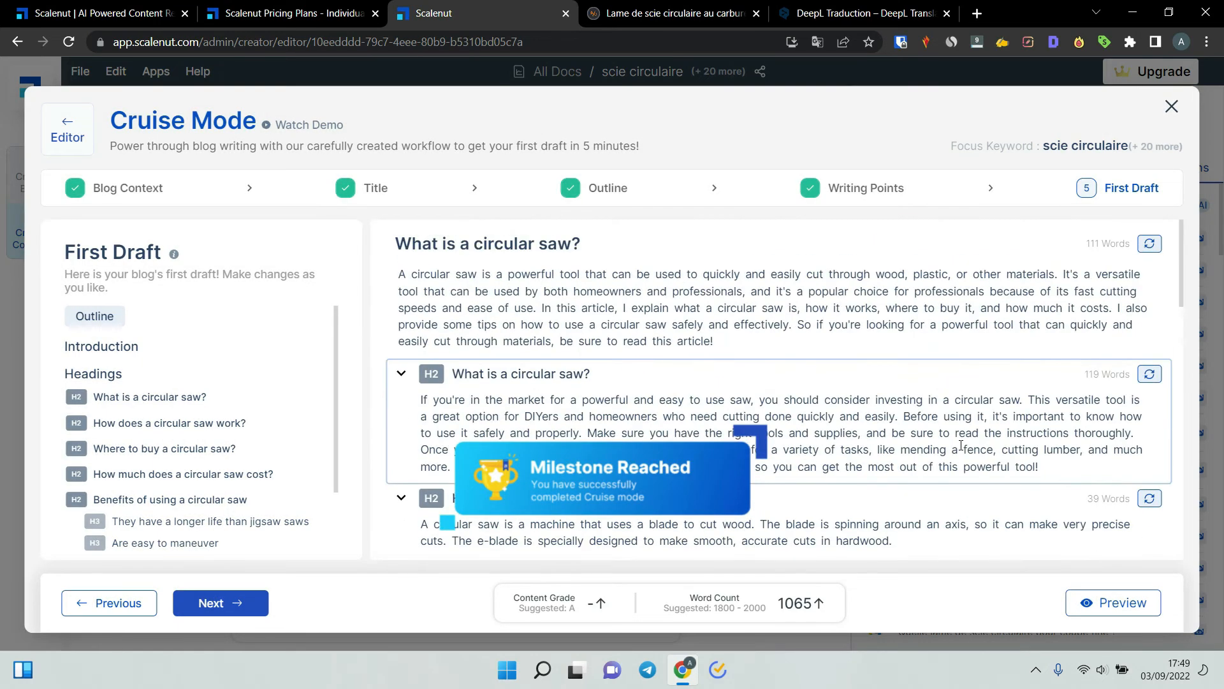
Step: Read through the generated first draft from the introduction to the conclusion
{"action": "scroll", "coordinate": [961, 446], "scroll_direction": "down", "scroll_amount": 11}
{"action": "scroll", "coordinate": [961, 446], "scroll_direction": "up", "scroll_amount": 1}
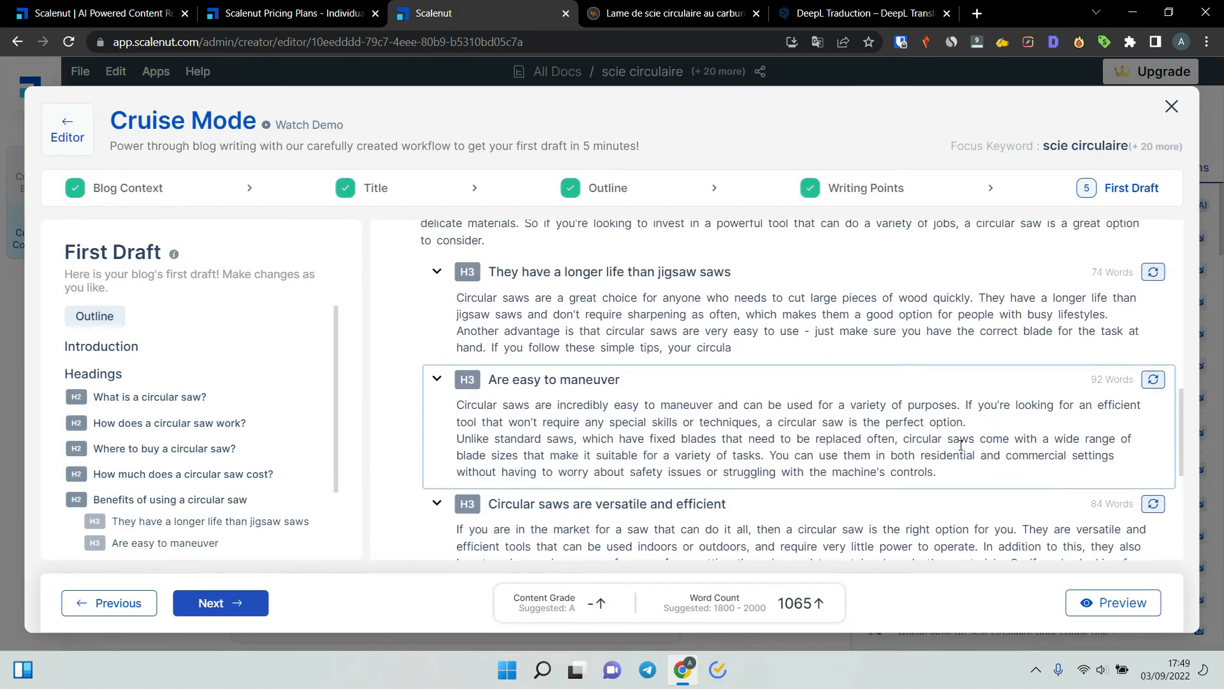
{"action": "scroll", "coordinate": [961, 446], "scroll_direction": "down", "scroll_amount": 5}
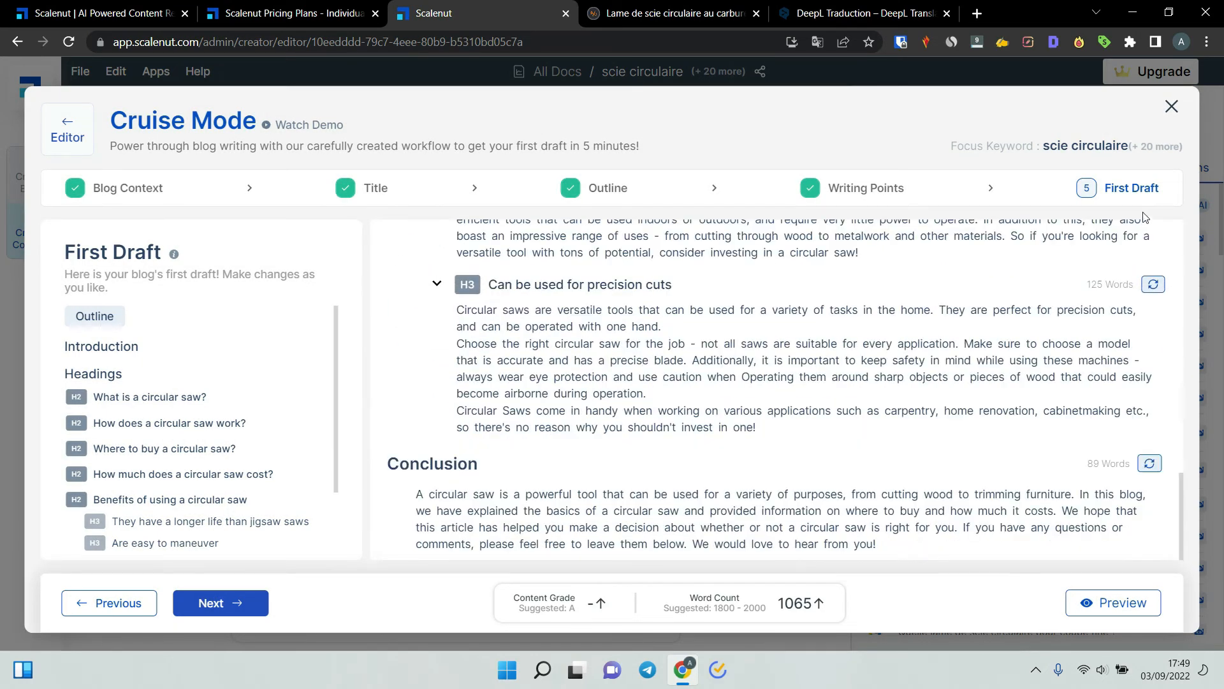
{"action": "left_click", "coordinate": [209, 596]}
{"action": "scroll", "coordinate": [617, 449], "scroll_direction": "down", "scroll_amount": 2}
{"action": "scroll", "coordinate": [617, 450], "scroll_direction": "up", "scroll_amount": 2}
{"action": "scroll", "coordinate": [617, 449], "scroll_direction": "down", "scroll_amount": 1}
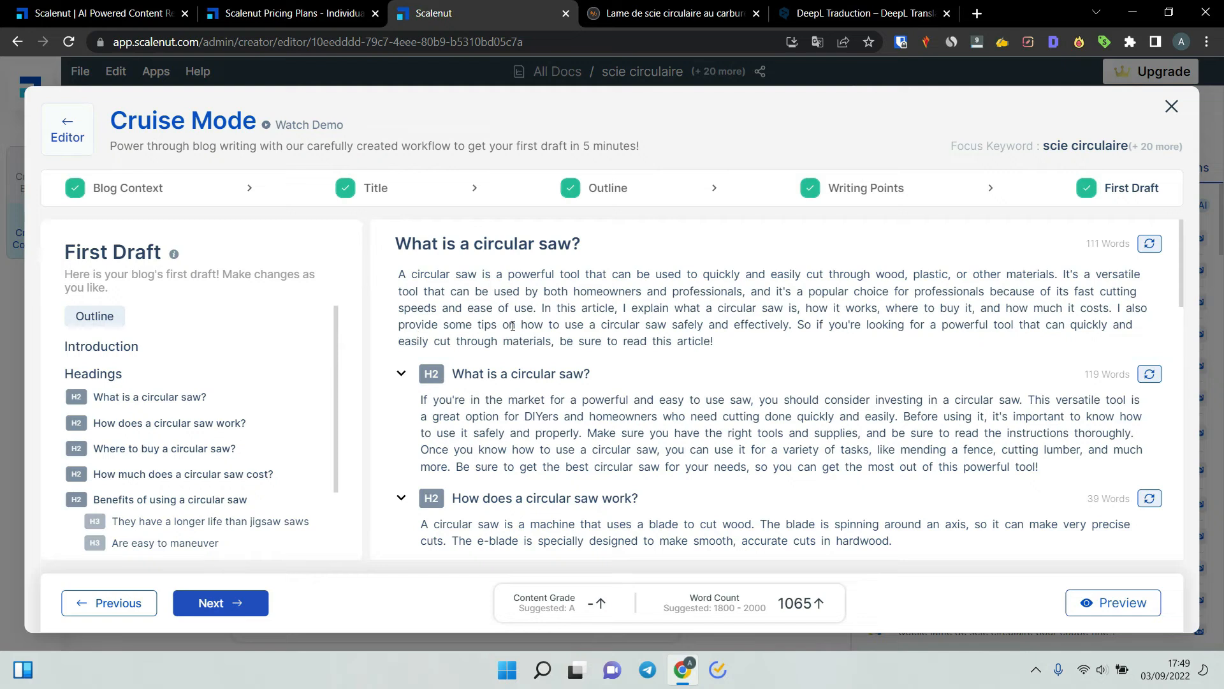
Step: Preview the finished draft, export it to the editor, and insert a blank line below its top heading
{"action": "left_click", "coordinate": [231, 603]}
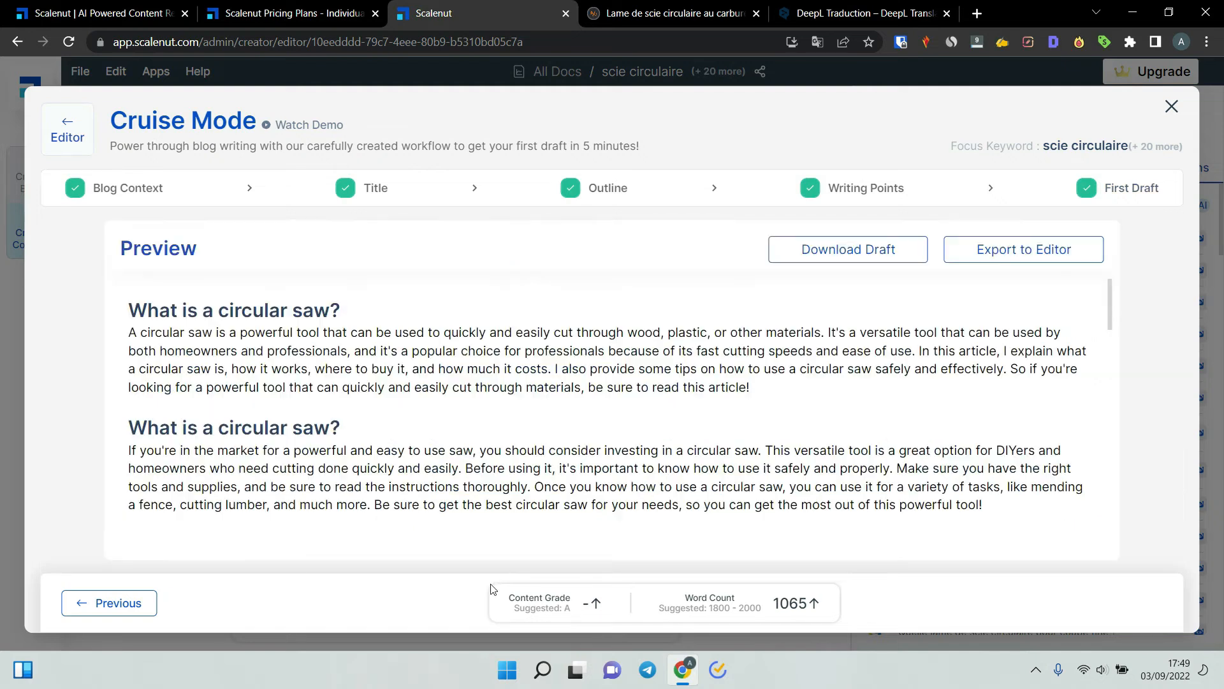
{"action": "left_click", "coordinate": [980, 254]}
{"action": "left_click", "coordinate": [398, 189]}
{"action": "key", "text": "Return"}
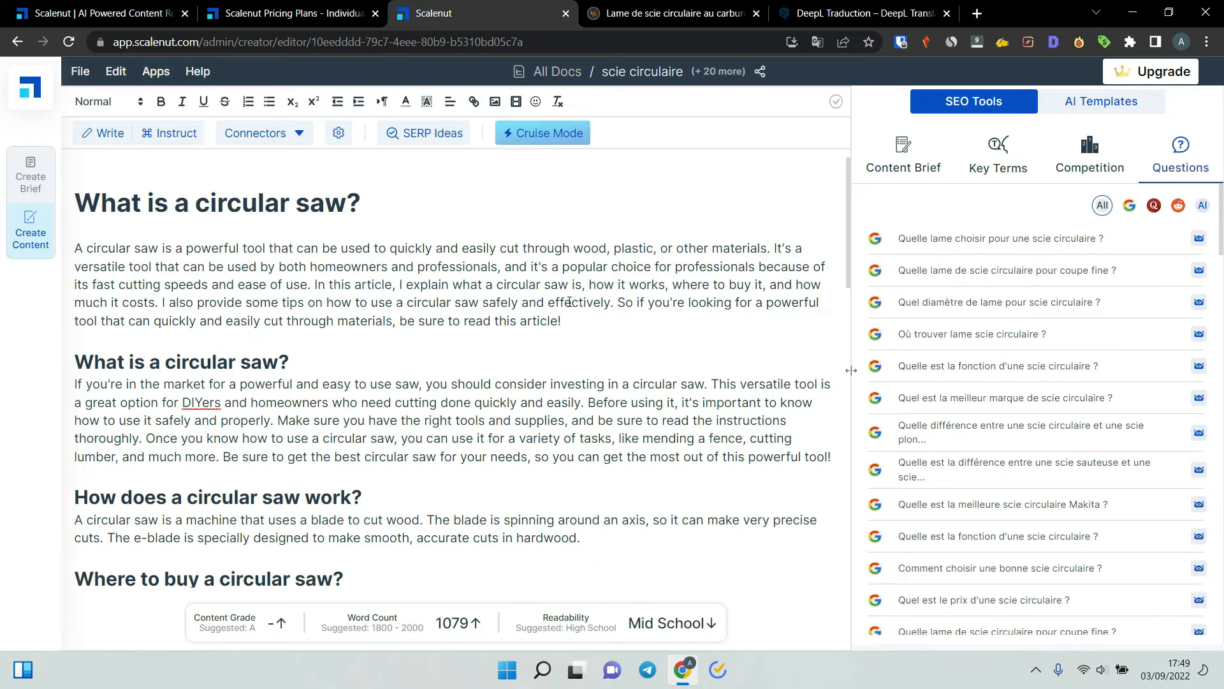
Step: Review the article's opening sections and insert a blank line after the "How does a circular saw work?" paragraph
{"action": "left_click_drag", "start_coordinate": [561, 321], "coordinate": [55, 242]}
{"action": "left_click", "coordinate": [510, 285]}
{"action": "scroll", "coordinate": [511, 285], "scroll_direction": "down", "scroll_amount": 2}
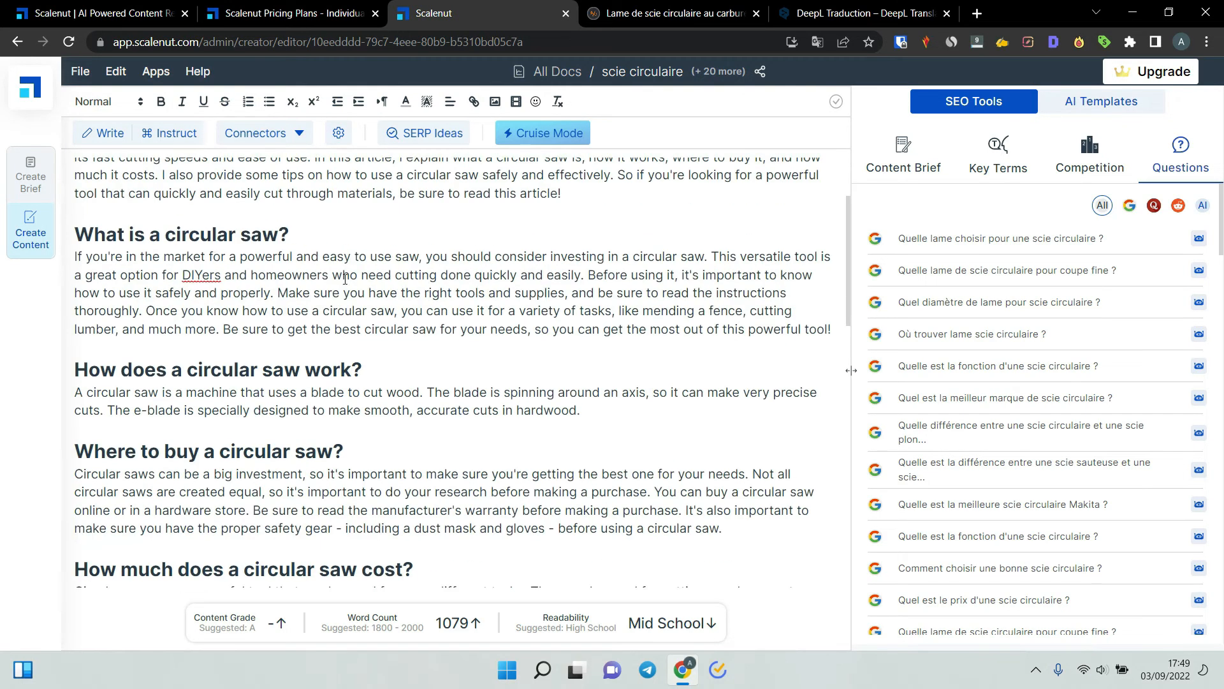
{"action": "scroll", "coordinate": [415, 279], "scroll_direction": "down", "scroll_amount": 1}
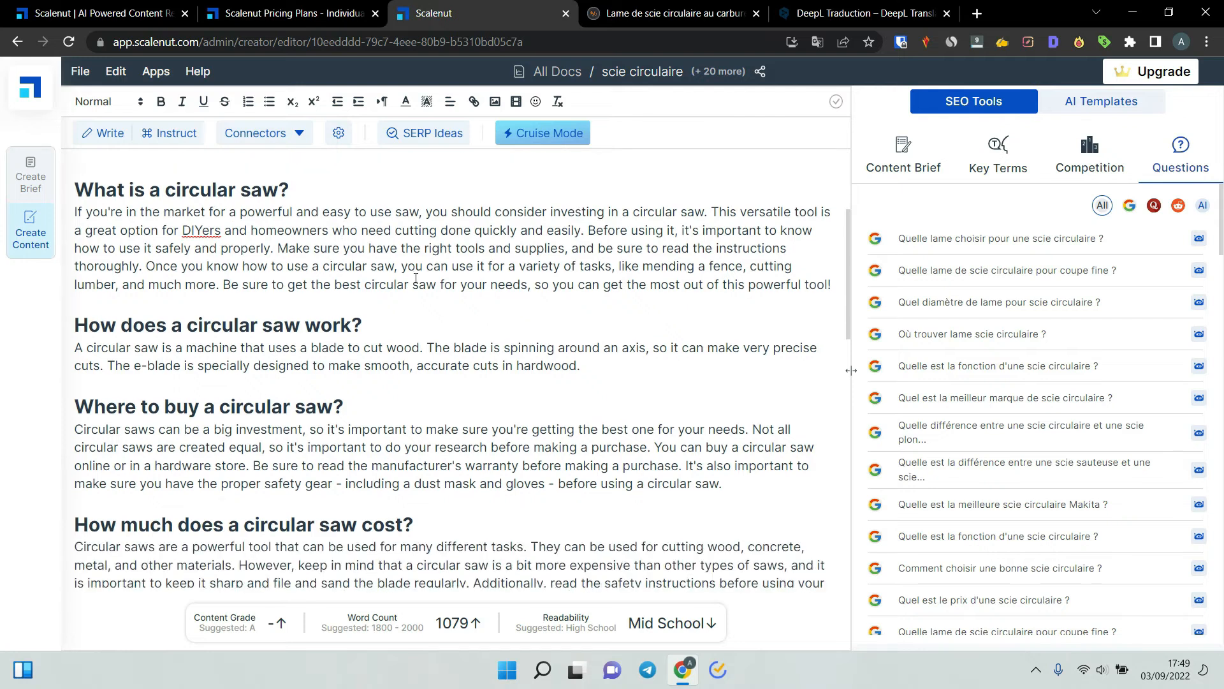
{"action": "scroll", "coordinate": [415, 278], "scroll_direction": "down", "scroll_amount": 1}
{"action": "left_click", "coordinate": [361, 293]}
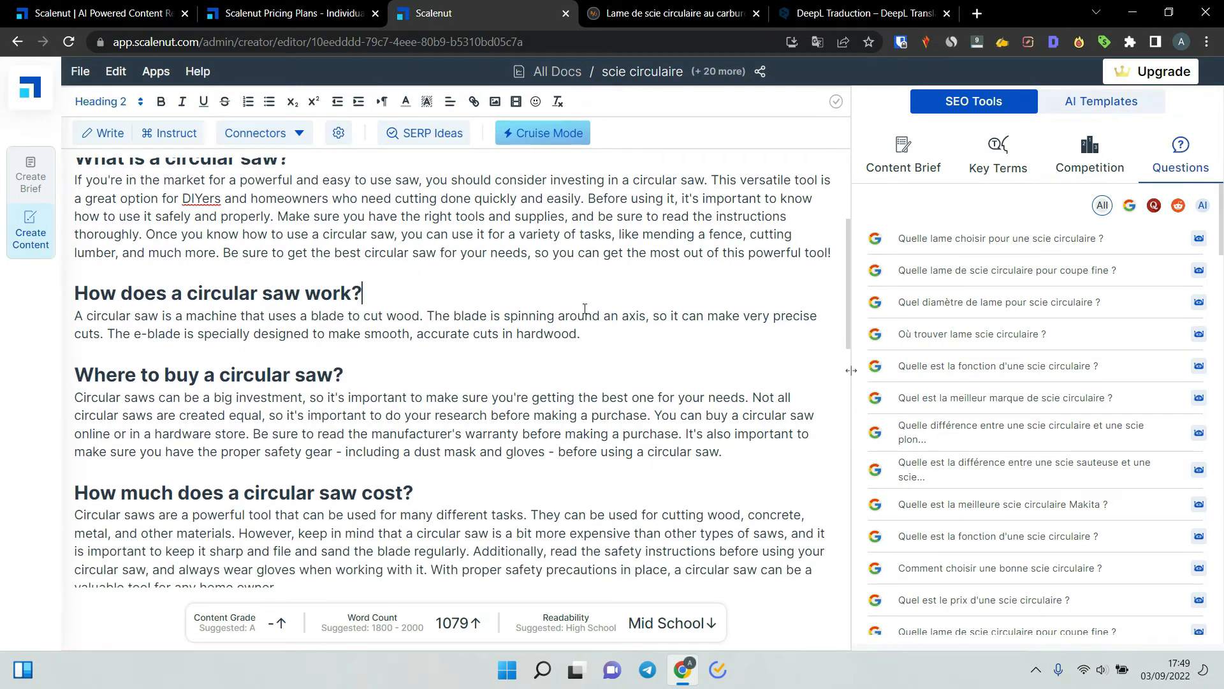
{"action": "left_click", "coordinate": [593, 345]}
{"action": "key", "text": "Return"}
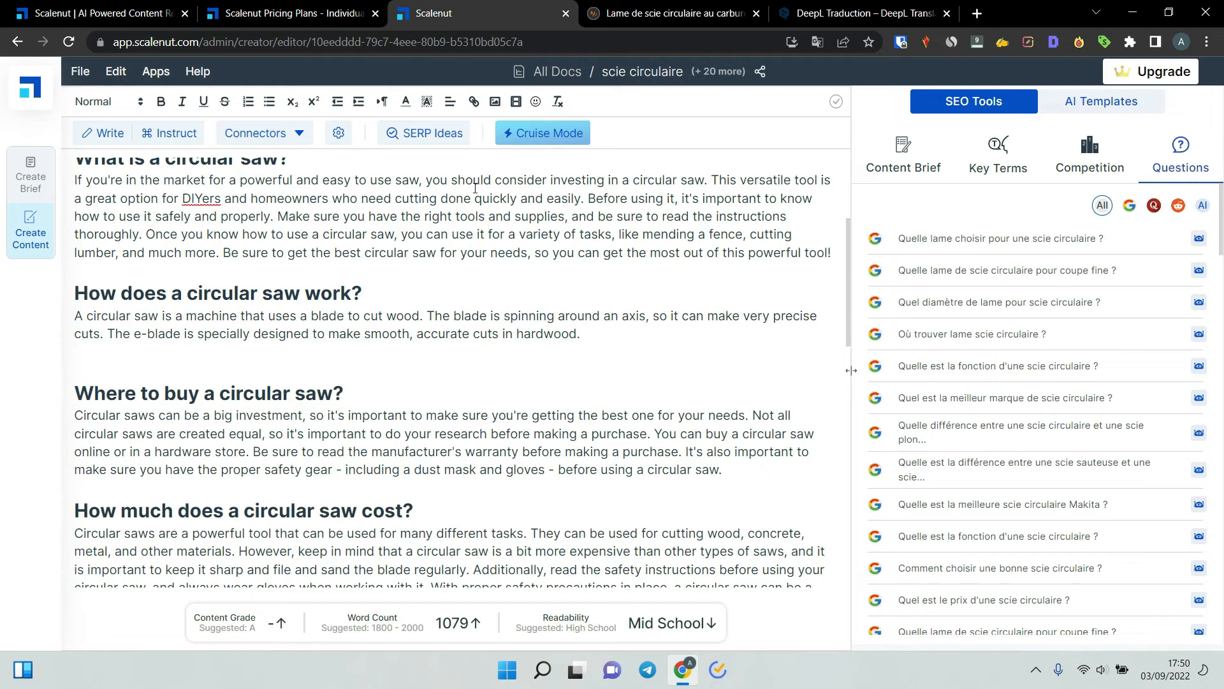
Step: Enable Prioritize NLP Terms in the AI configuration and update the settings
{"action": "left_click", "coordinate": [338, 136]}
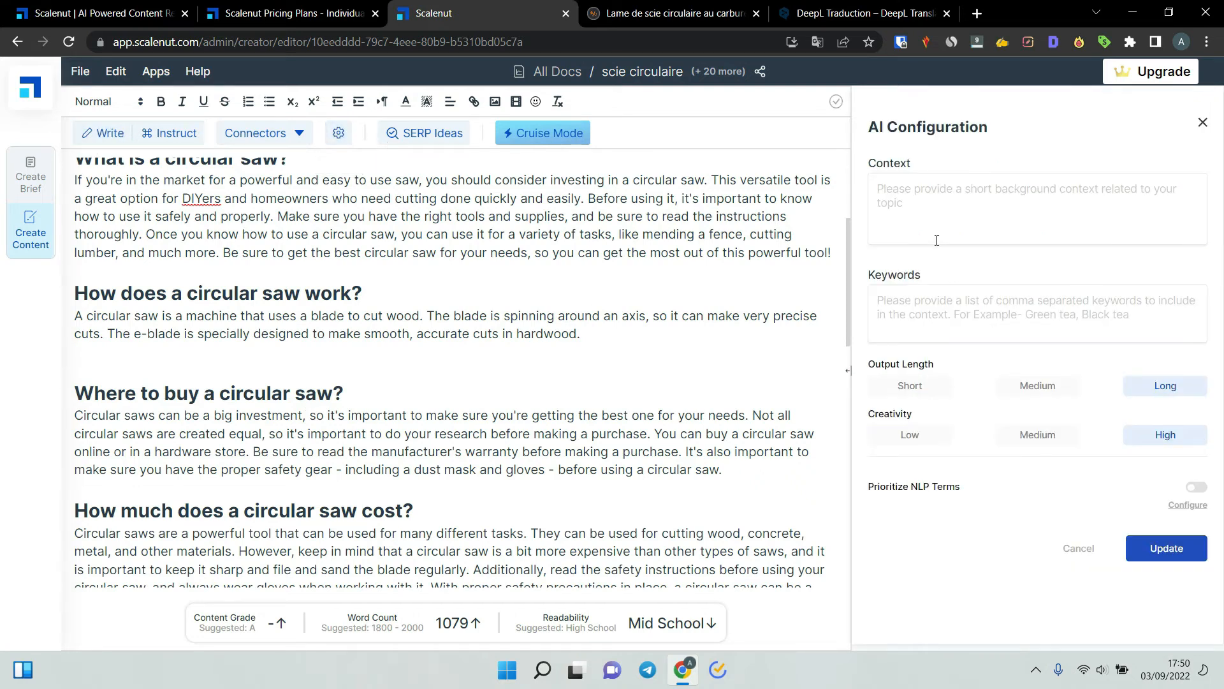
{"action": "left_click", "coordinate": [969, 200]}
{"action": "left_click", "coordinate": [939, 312]}
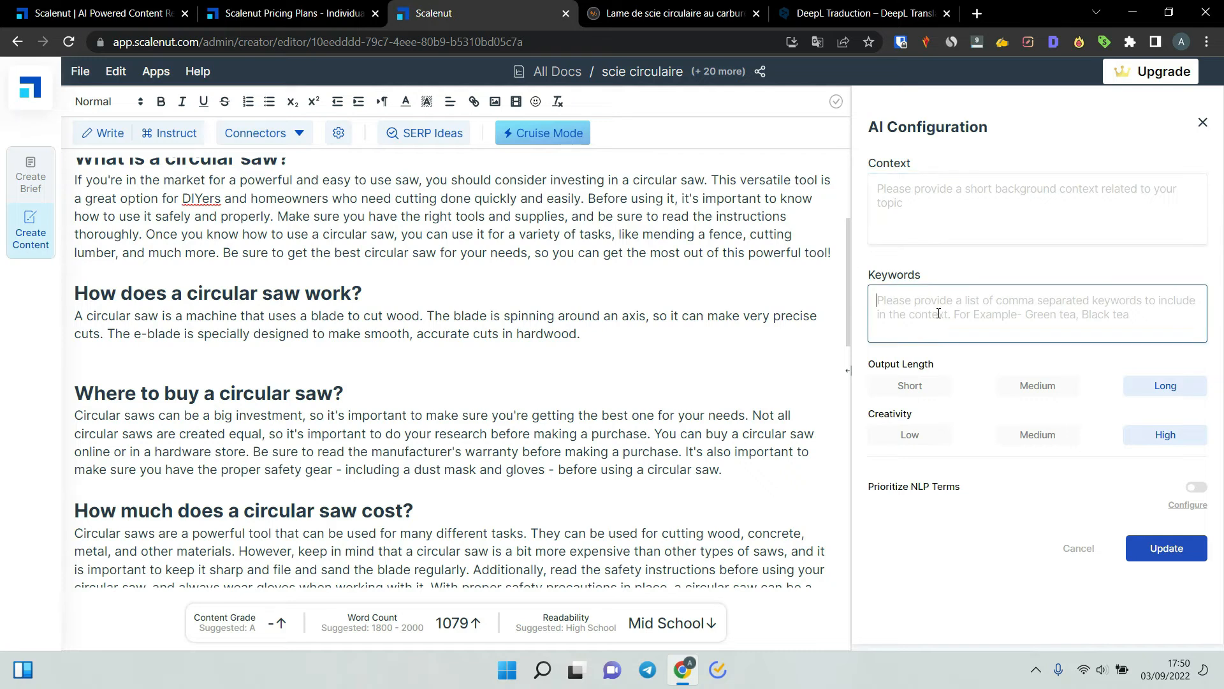
{"action": "left_click", "coordinate": [1196, 487]}
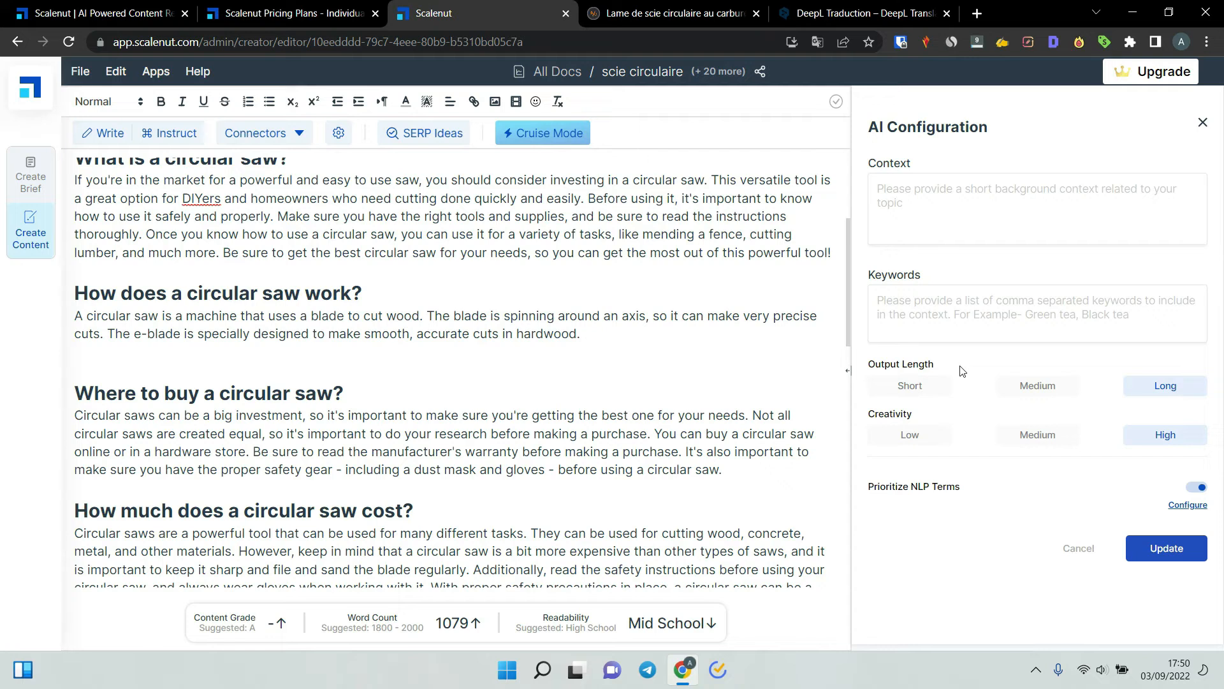
{"action": "left_click", "coordinate": [1177, 554]}
Step: Try AI Write on the blank line below the "How does a circular saw work?" paragraph and delete the generated text
{"action": "left_click", "coordinate": [136, 356]}
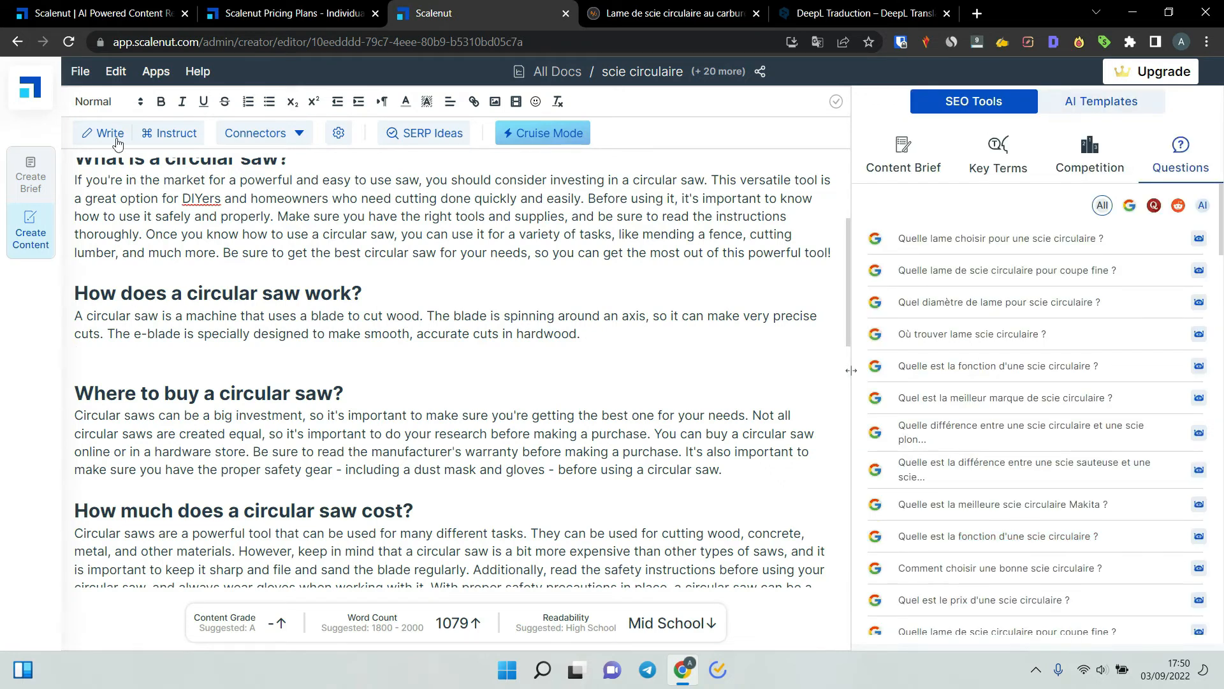
{"action": "left_click", "coordinate": [97, 139]}
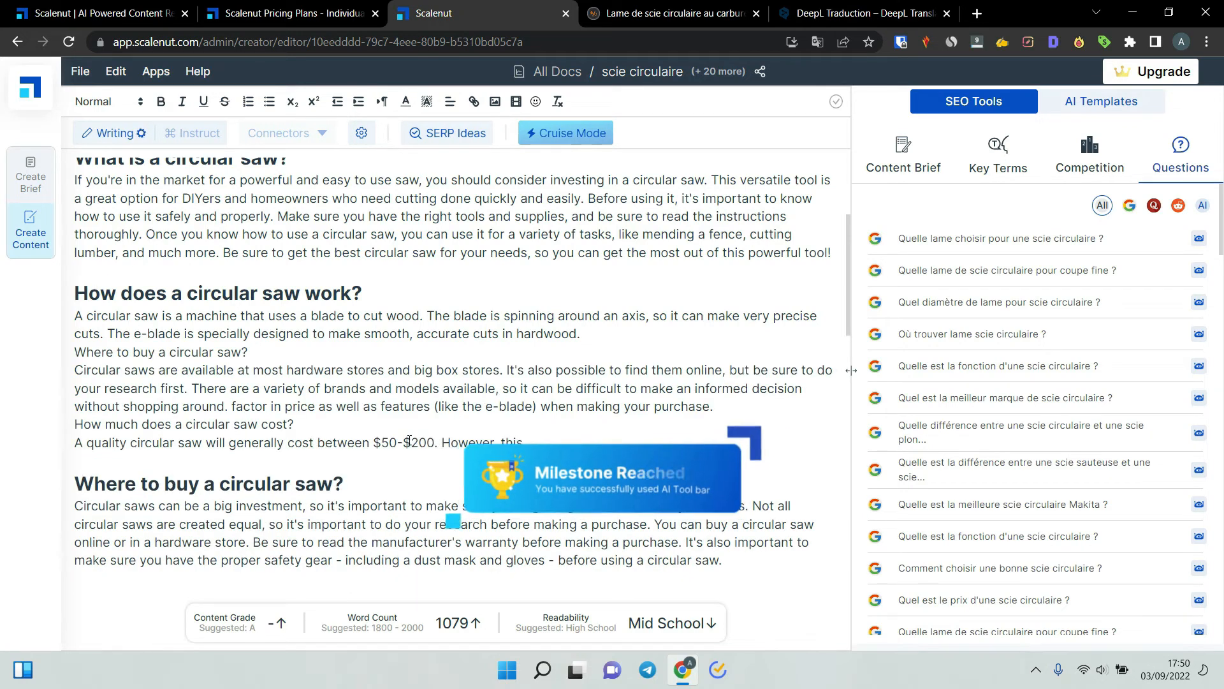
{"action": "scroll", "coordinate": [408, 439], "scroll_direction": "down", "scroll_amount": 1}
{"action": "left_click_drag", "start_coordinate": [807, 421], "coordinate": [97, 227]}
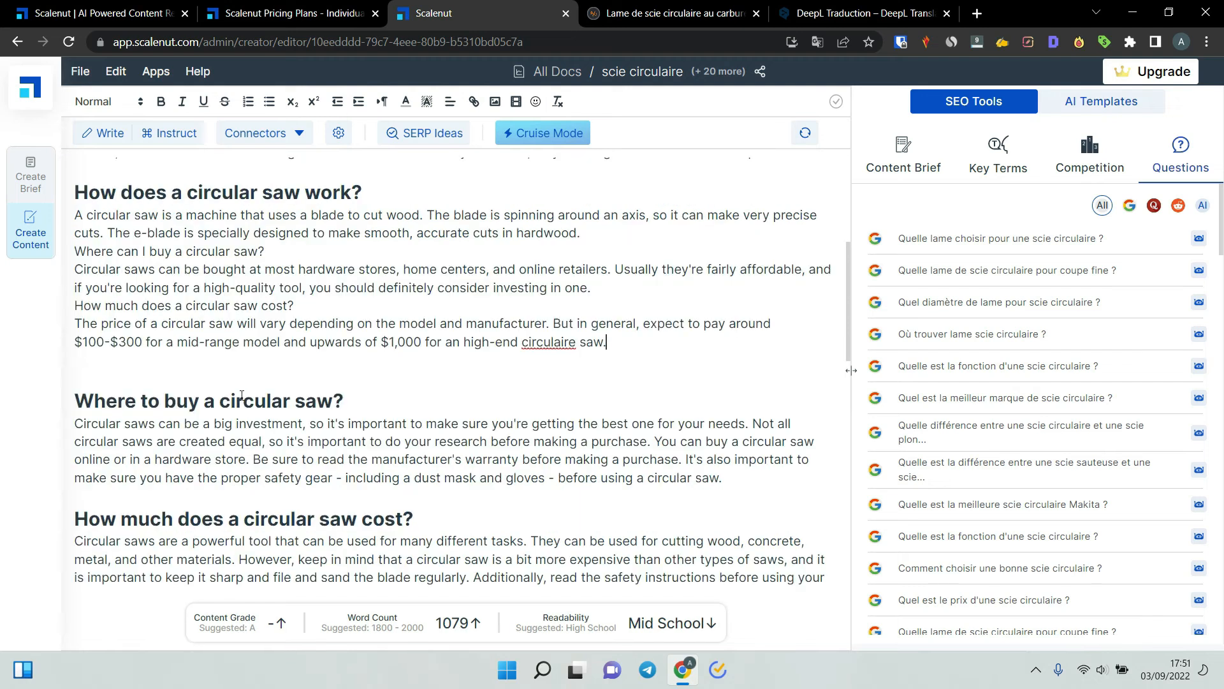
{"action": "left_click", "coordinate": [236, 401]}
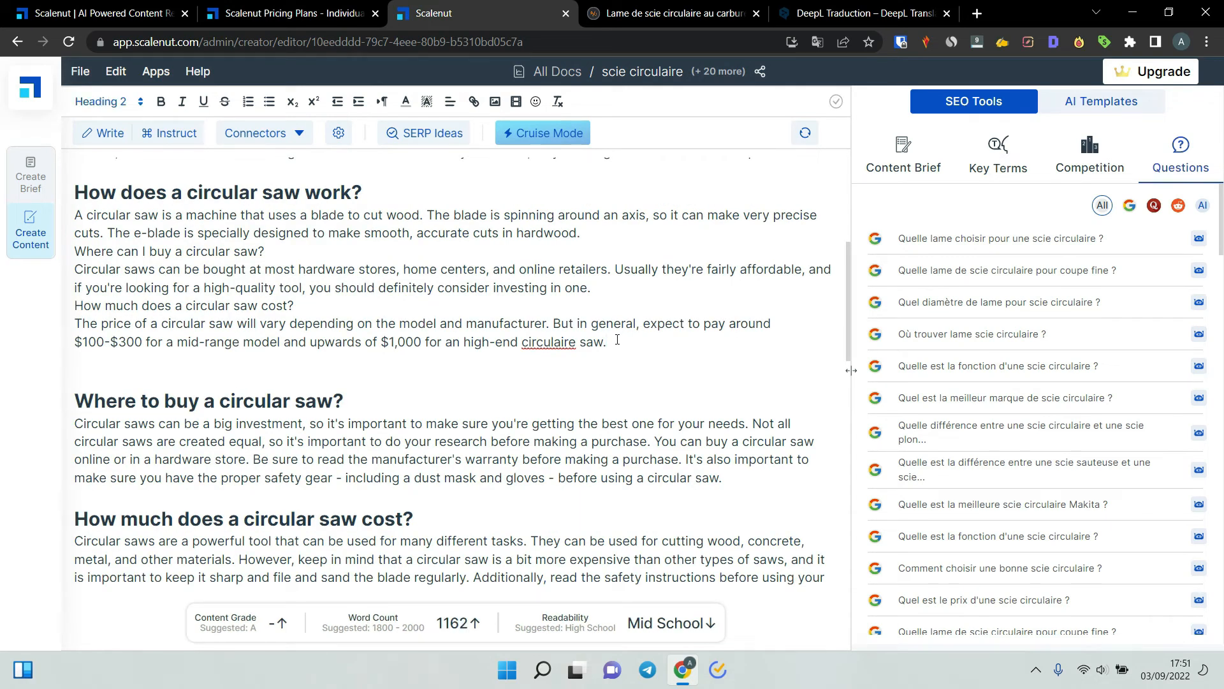
{"action": "left_click_drag", "start_coordinate": [618, 340], "coordinate": [75, 251]}
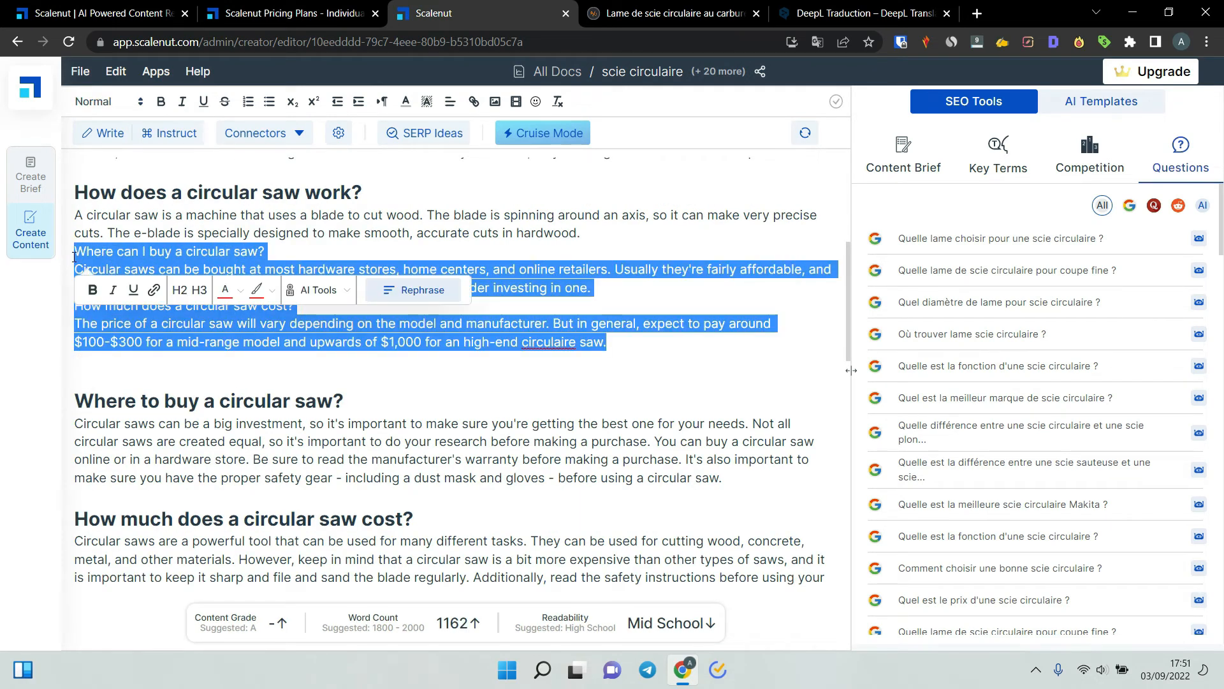
{"action": "key", "text": "BackSpace"}
Step: Add a line reading "FAQ" below the conclusion at the end of the article
{"action": "scroll", "coordinate": [678, 167], "scroll_direction": "down", "scroll_amount": 1}
{"action": "scroll", "coordinate": [678, 167], "scroll_direction": "up", "scroll_amount": 1}
{"action": "scroll", "coordinate": [678, 167], "scroll_direction": "down", "scroll_amount": 1}
{"action": "scroll", "coordinate": [561, 344], "scroll_direction": "down", "scroll_amount": 10}
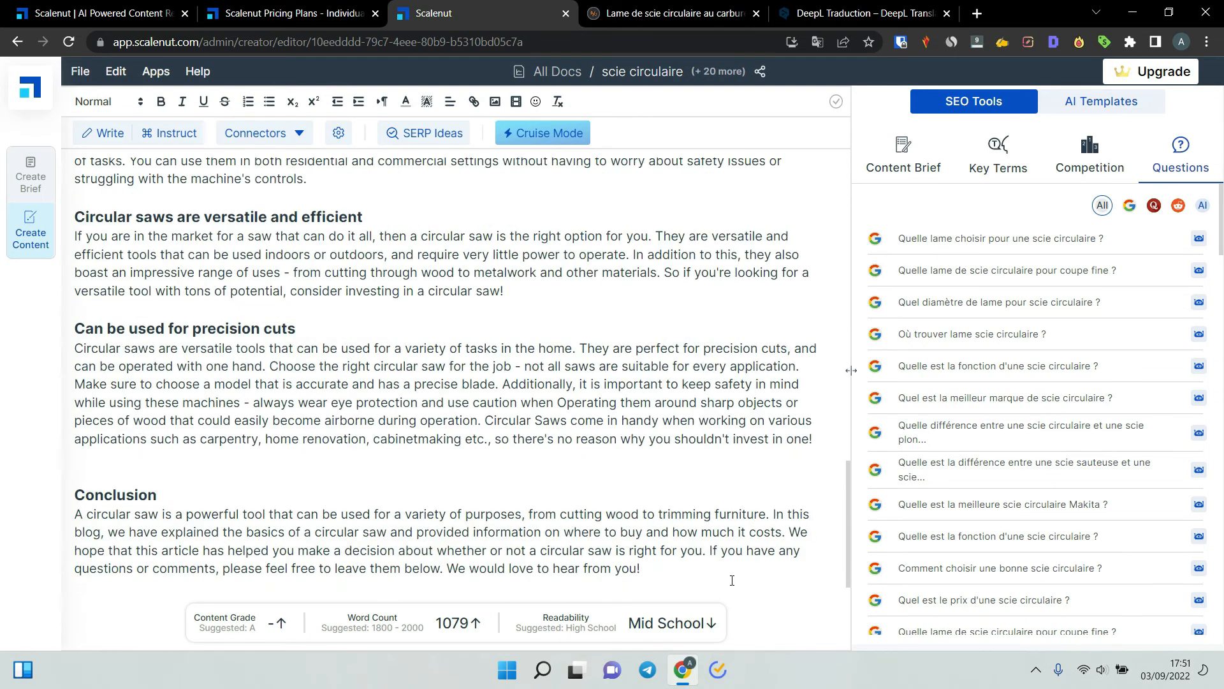
{"action": "scroll", "coordinate": [733, 578], "scroll_direction": "down", "scroll_amount": 1}
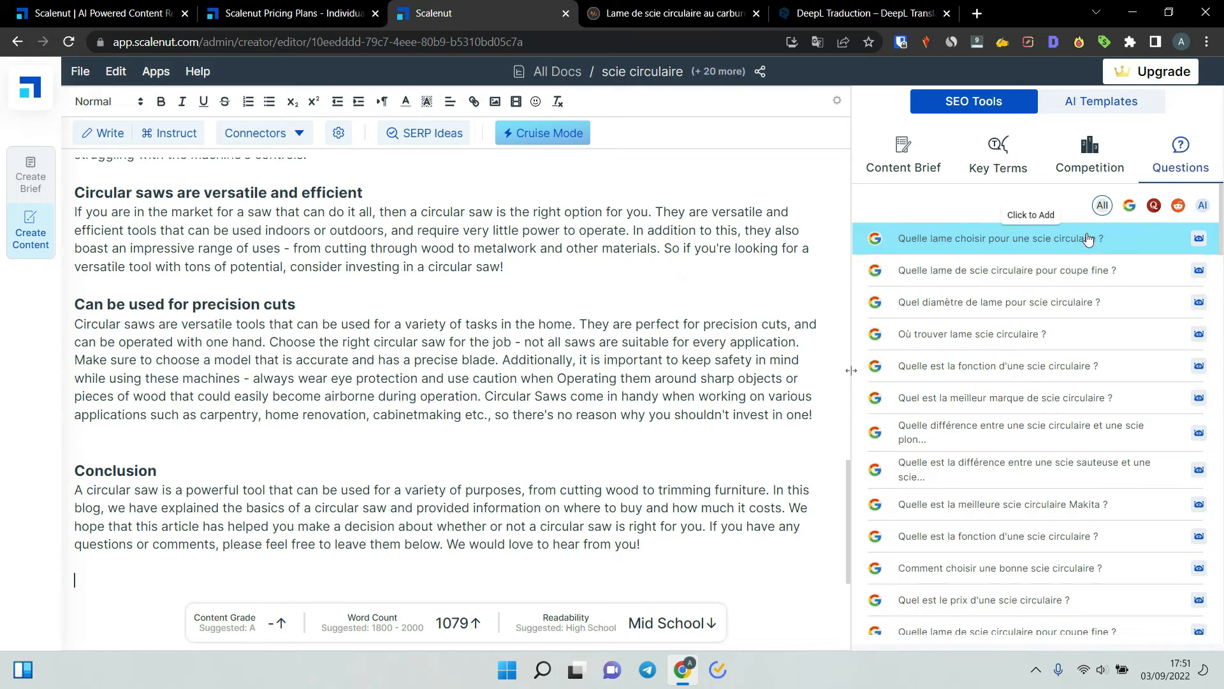
{"action": "scroll", "coordinate": [477, 486], "scroll_direction": "down", "scroll_amount": 1}
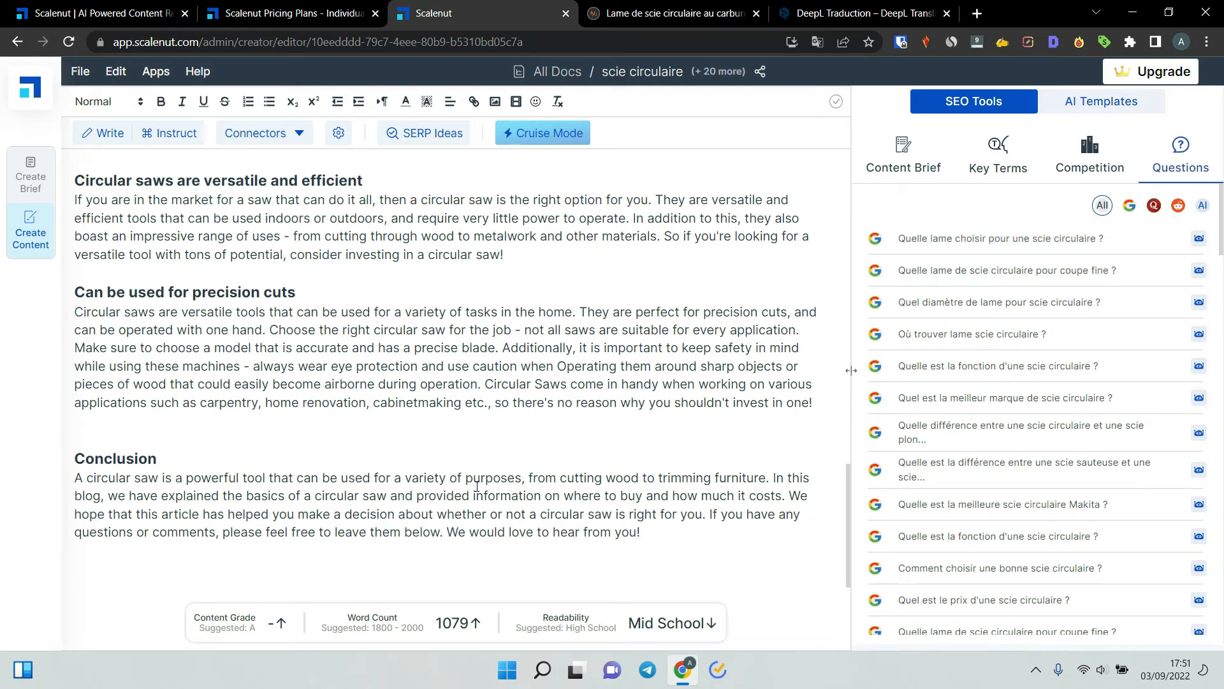
{"action": "type", "text": "FAQ"}
{"action": "key", "text": "Return"}
{"action": "scroll", "coordinate": [477, 486], "scroll_direction": "down", "scroll_amount": 1}
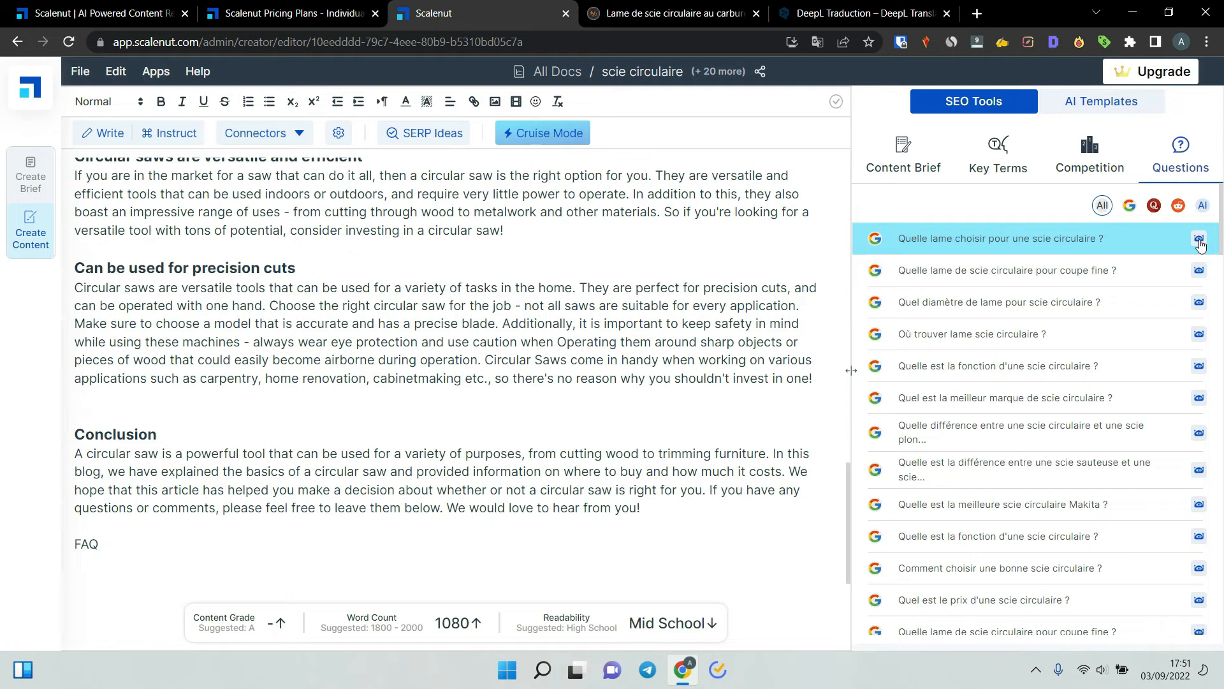
Step: Insert an AI answer to "Quelle lame choisir pour une scie circulaire ?" under FAQ and delete its second paragraph on popular models
{"action": "left_click", "coordinate": [1200, 239]}
{"action": "scroll", "coordinate": [420, 547], "scroll_direction": "down", "scroll_amount": 1}
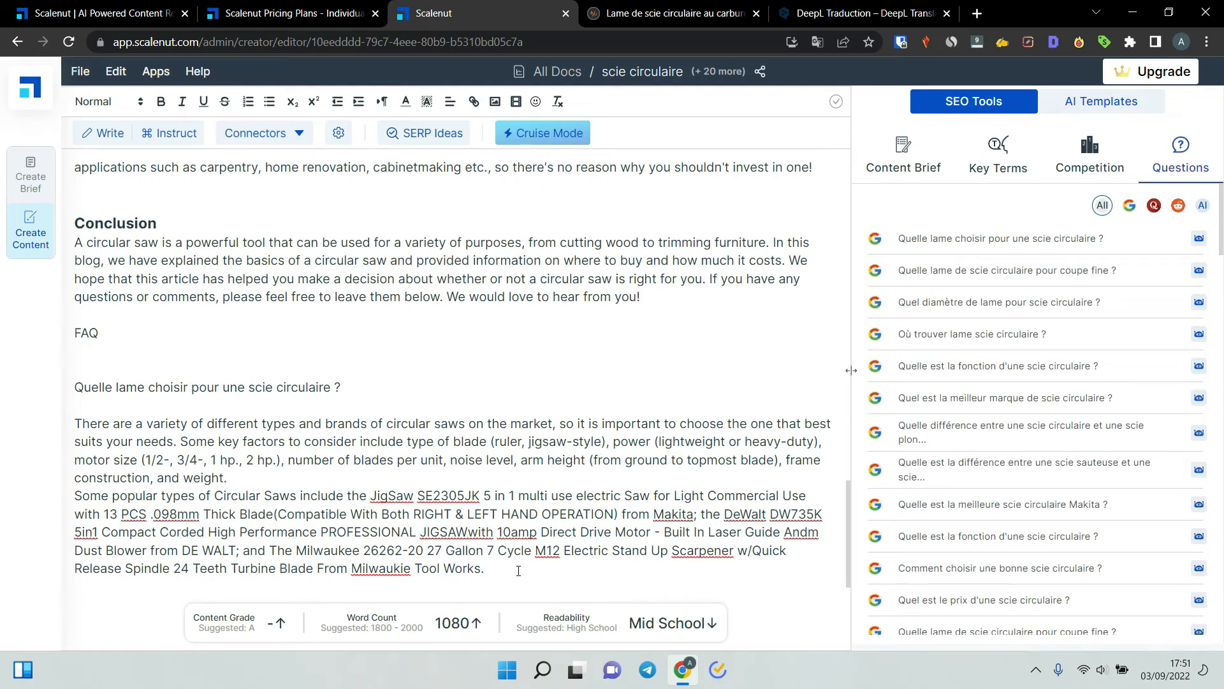
{"action": "left_click_drag", "start_coordinate": [521, 568], "coordinate": [380, 483]}
{"action": "key", "text": "BackSpace"}
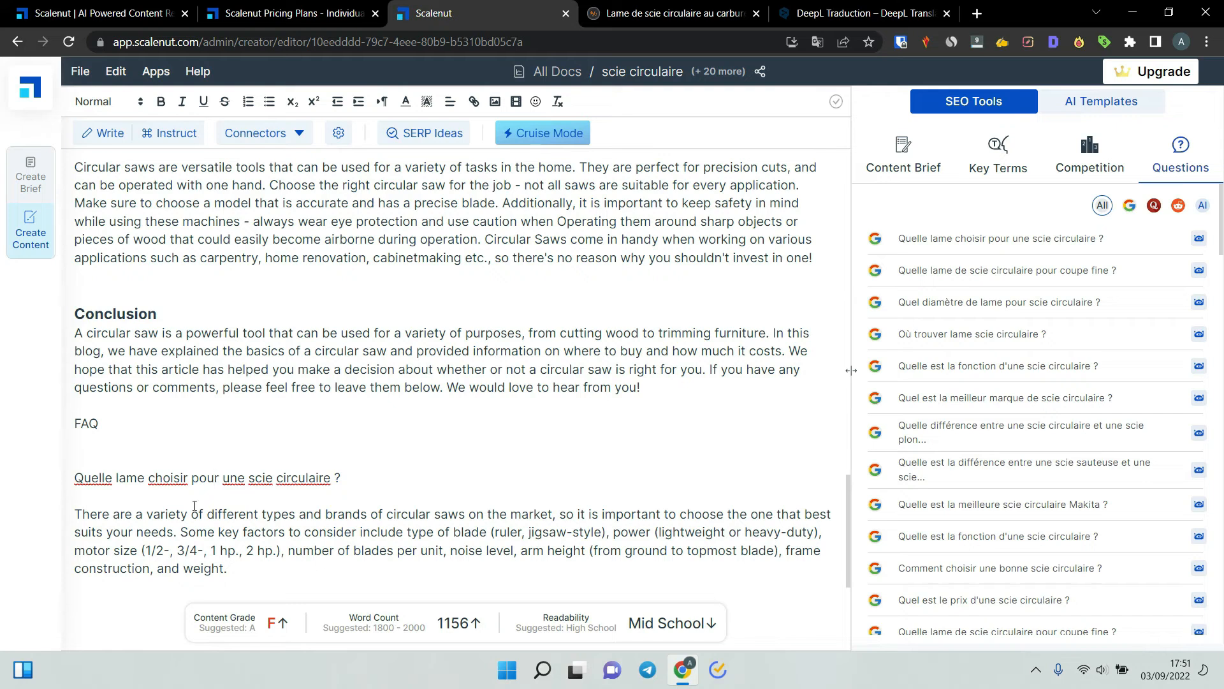
Step: Add a line reading "Mots clés :" below the FAQ answer
{"action": "triple_click", "coordinate": [255, 545]}
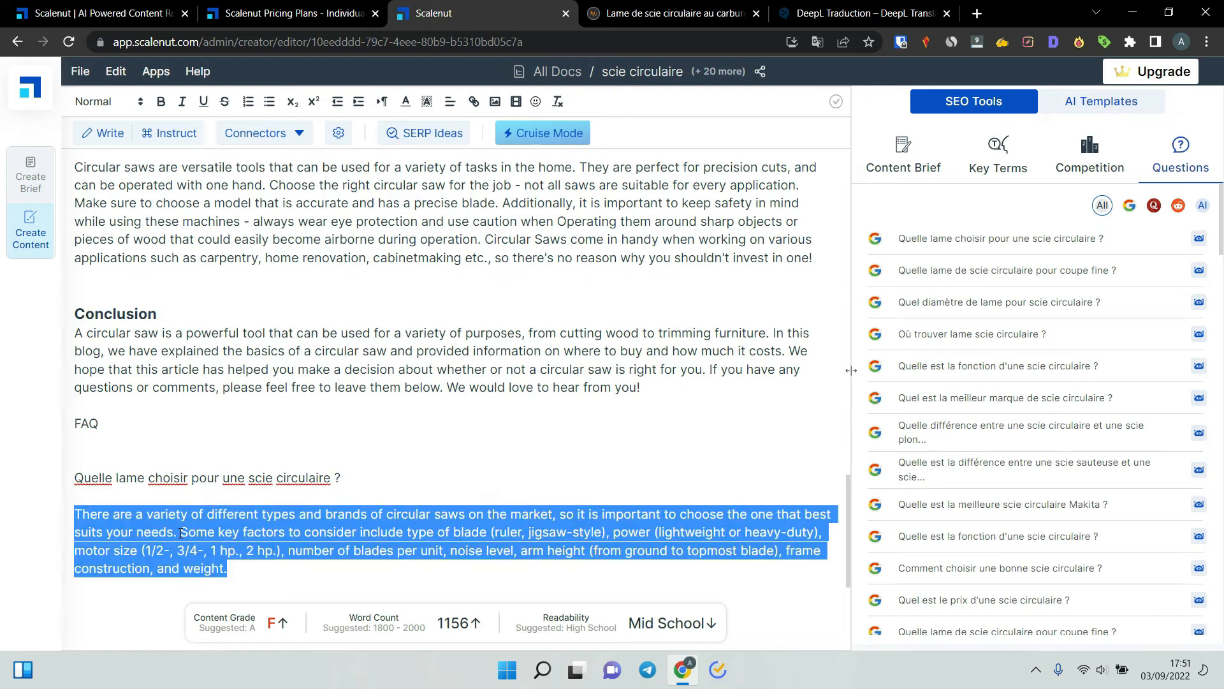
{"action": "left_click", "coordinate": [266, 578]}
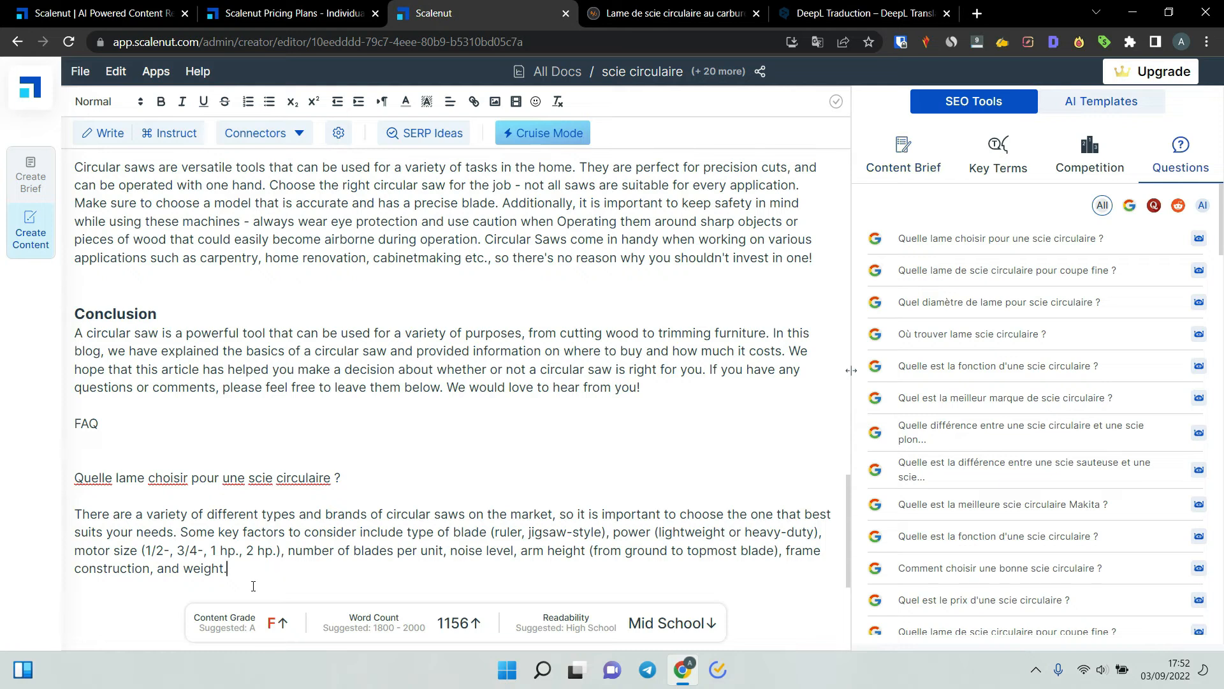
{"action": "mouse_move", "coordinate": [247, 631]}
{"action": "key", "text": "Return"}
{"action": "key", "text": "Return"}
{"action": "type", "text": "Mots clés :"}
{"action": "key", "text": "Return"}
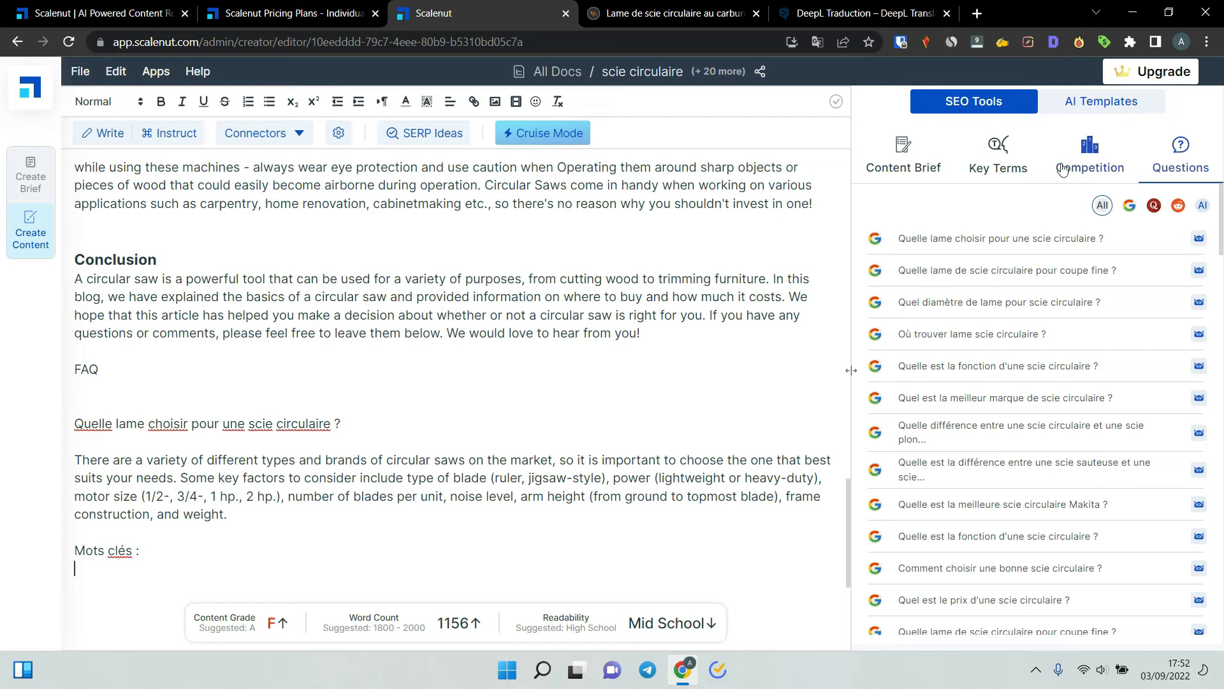
Step: Insert the key terms bois, prix, produit, scie, scie circulaire, lame and scies circulaires below "Mots clés :"
{"action": "left_click", "coordinate": [1013, 162]}
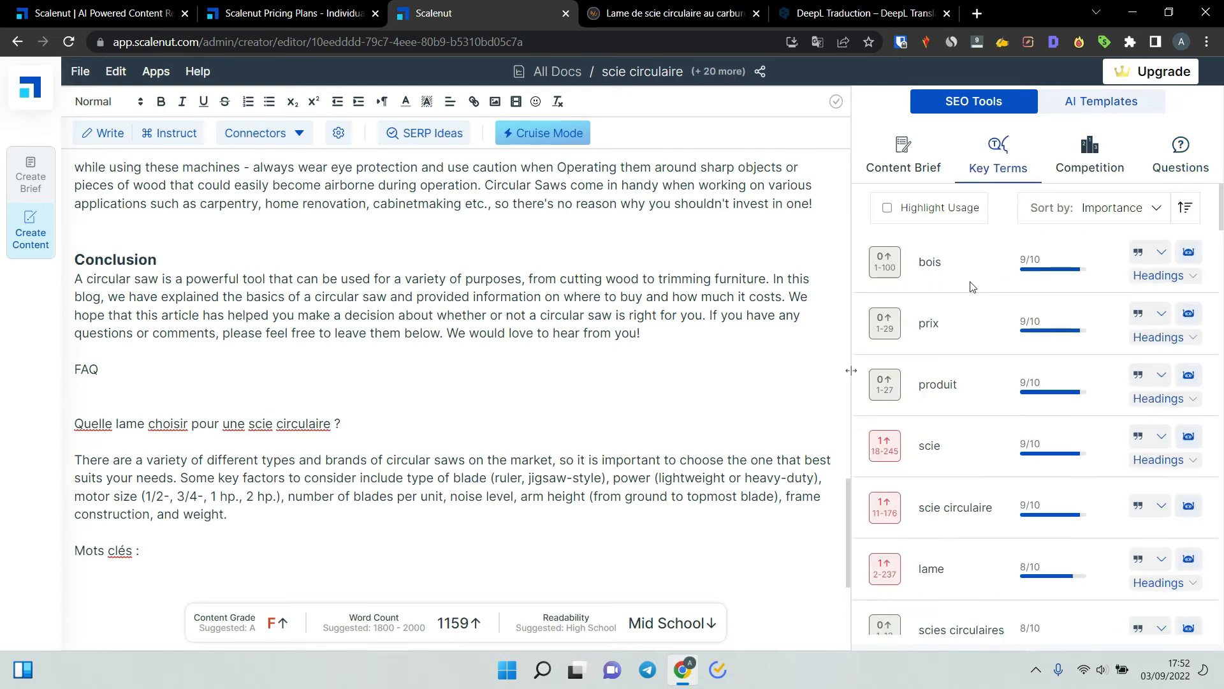
{"action": "left_click", "coordinate": [928, 266]}
{"action": "left_click", "coordinate": [934, 327]}
{"action": "left_click", "coordinate": [936, 386]}
{"action": "left_click", "coordinate": [929, 447]}
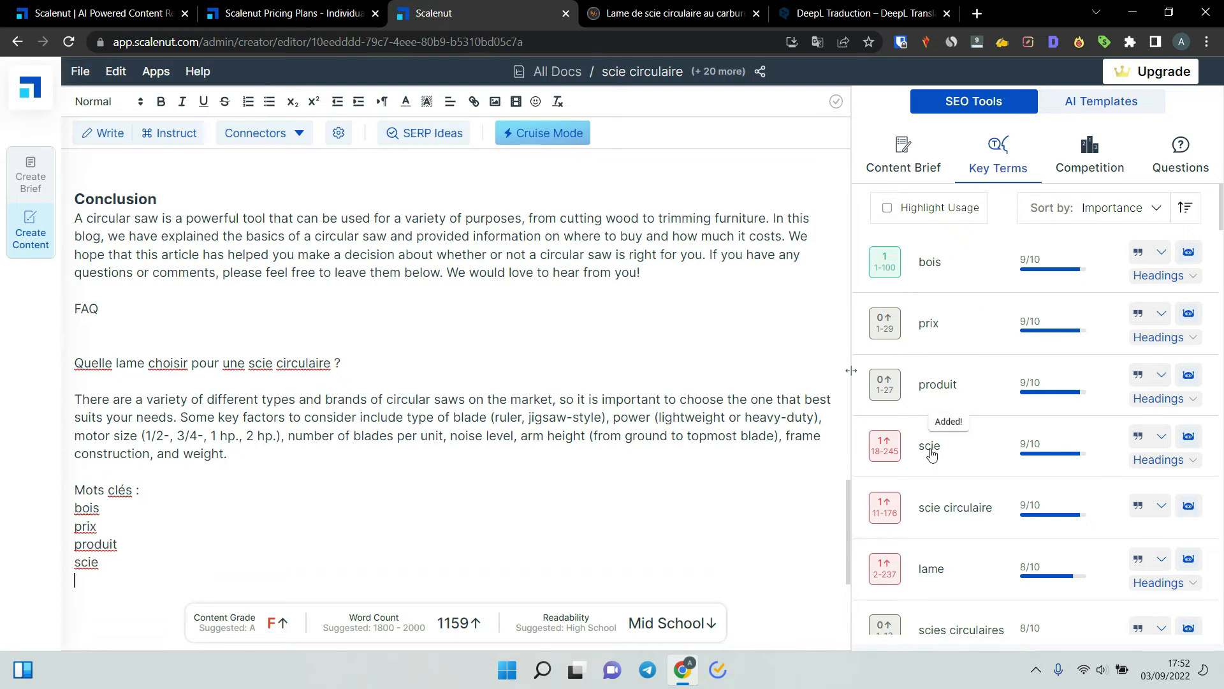
{"action": "left_click", "coordinate": [931, 511]}
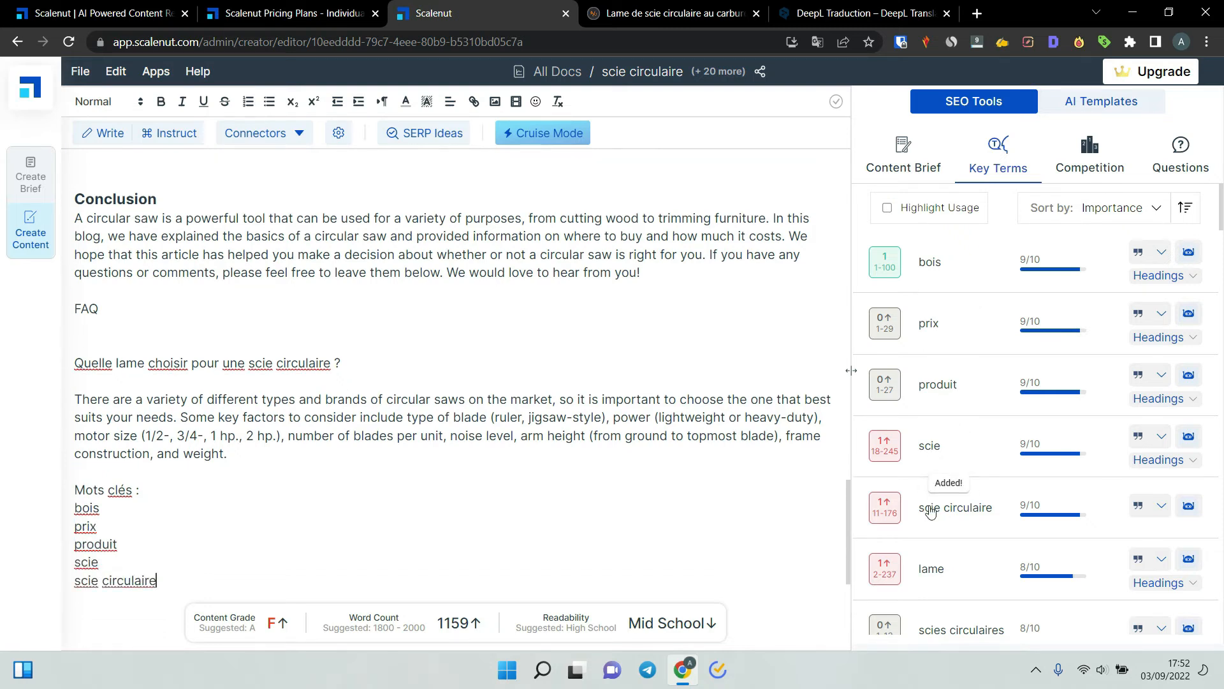
{"action": "scroll", "coordinate": [973, 560], "scroll_direction": "down", "scroll_amount": 2}
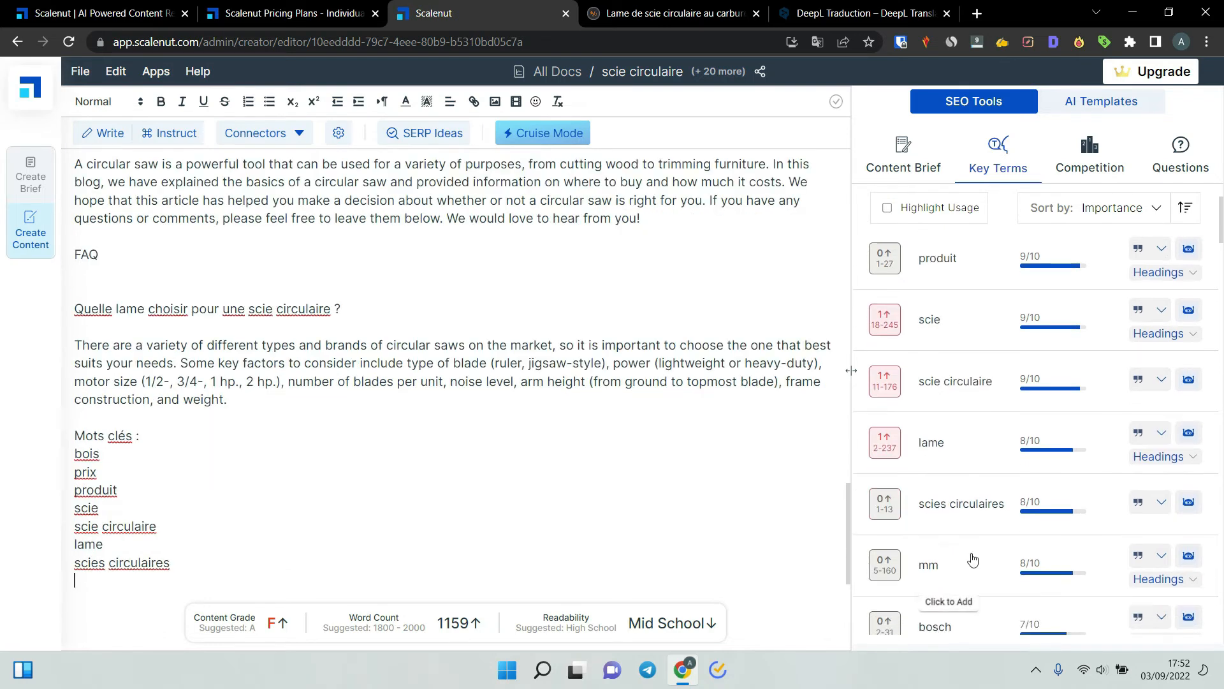
{"action": "scroll", "coordinate": [1003, 447], "scroll_direction": "up", "scroll_amount": 2}
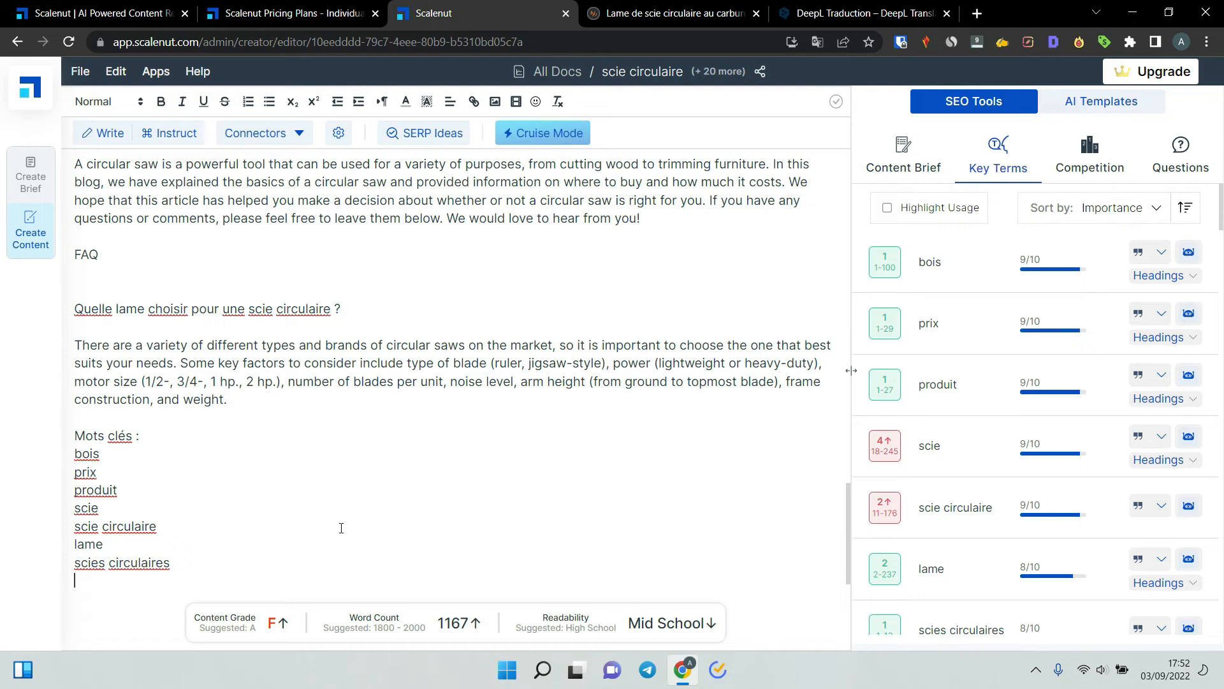
{"action": "scroll", "coordinate": [247, 514], "scroll_direction": "up", "scroll_amount": 2}
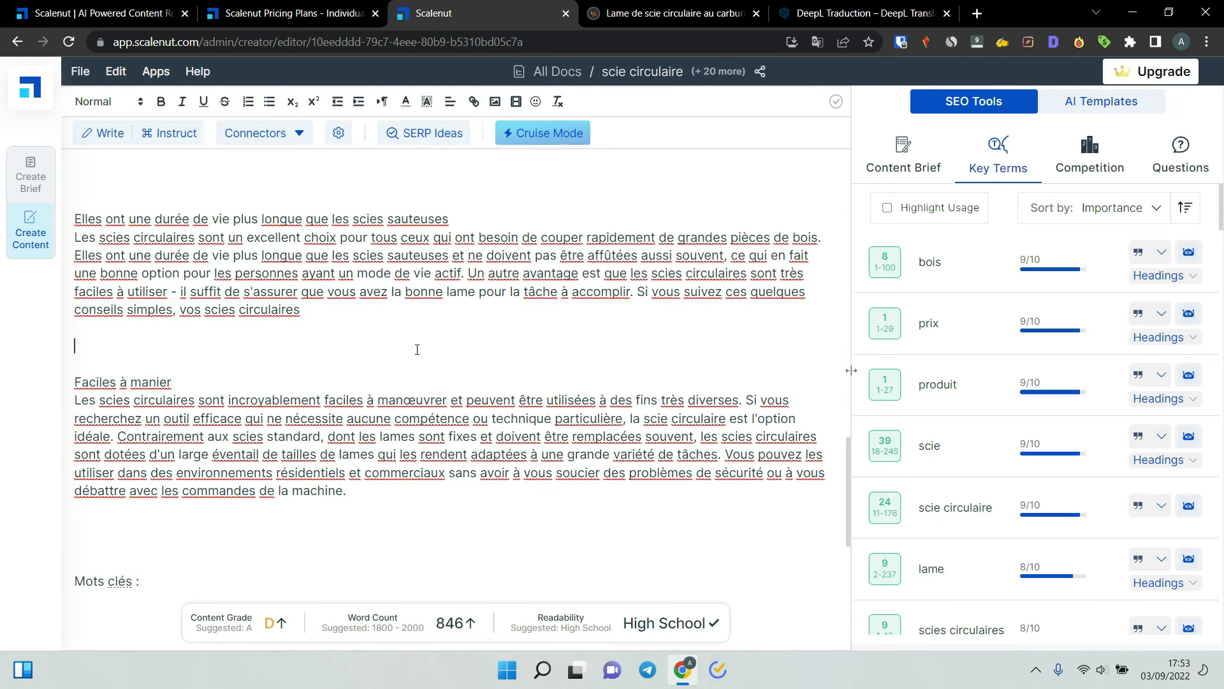
Step: Insert the key terms bosch, mm, dents, diamètre and lame de scie at the end of the "Mots clés :" list
{"action": "scroll", "coordinate": [417, 350], "scroll_direction": "up", "scroll_amount": 8}
{"action": "scroll", "coordinate": [417, 350], "scroll_direction": "down", "scroll_amount": 8}
{"action": "scroll", "coordinate": [417, 350], "scroll_direction": "down", "scroll_amount": 2}
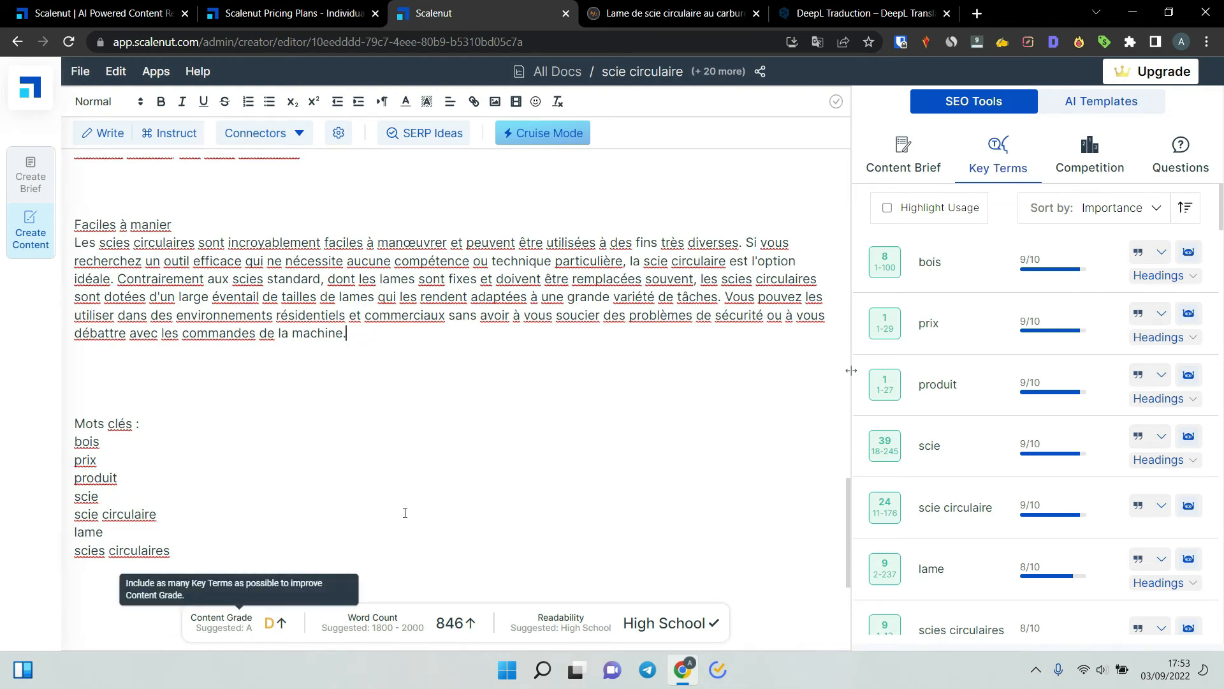
{"action": "scroll", "coordinate": [1008, 382], "scroll_direction": "down", "scroll_amount": 5}
{"action": "scroll", "coordinate": [963, 357], "scroll_direction": "down", "scroll_amount": 1}
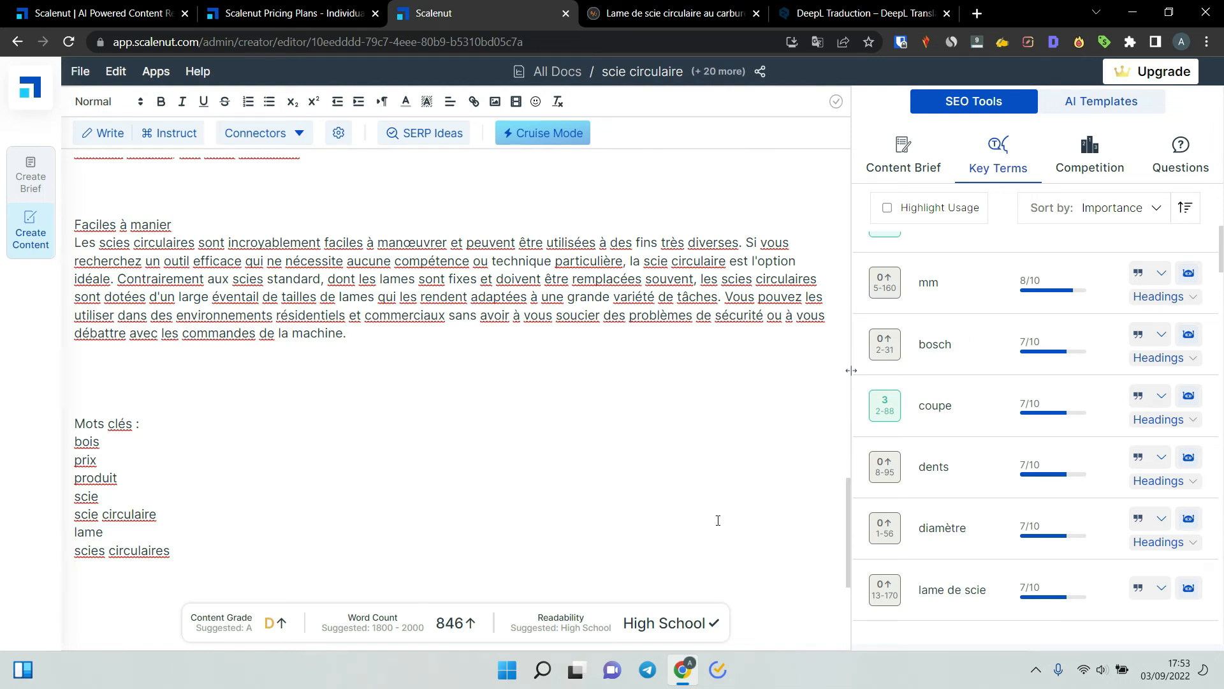
{"action": "left_click", "coordinate": [928, 349]}
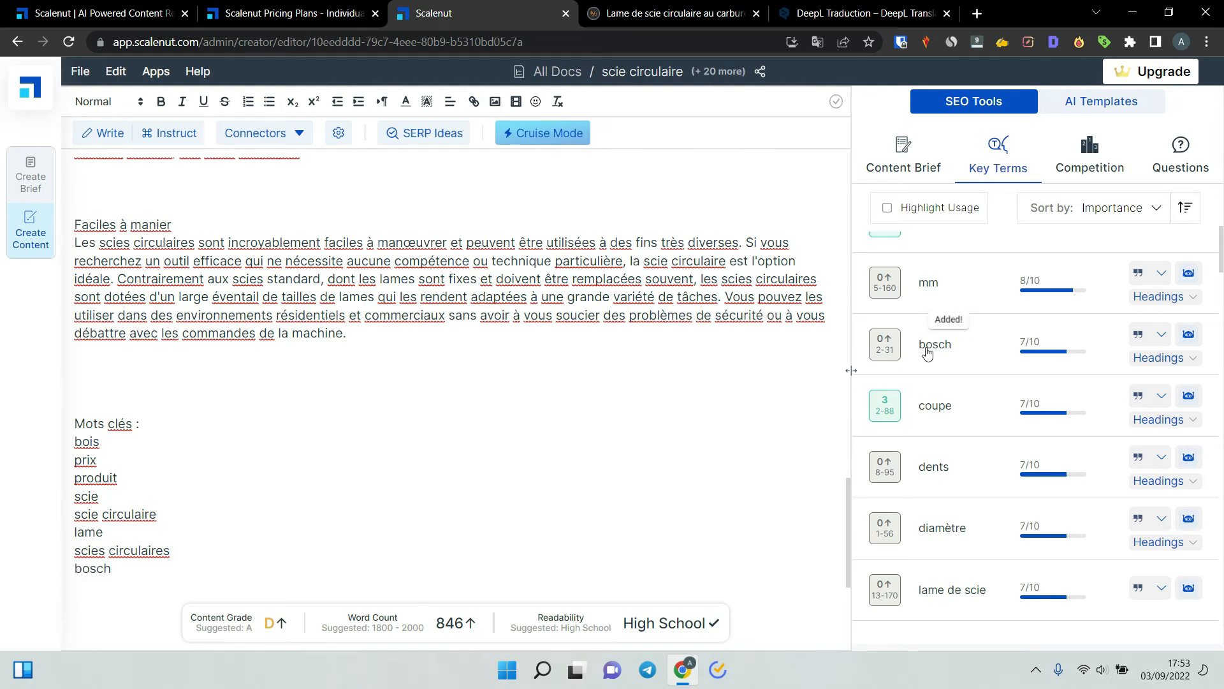
{"action": "left_click", "coordinate": [928, 282]}
{"action": "left_click", "coordinate": [934, 467]}
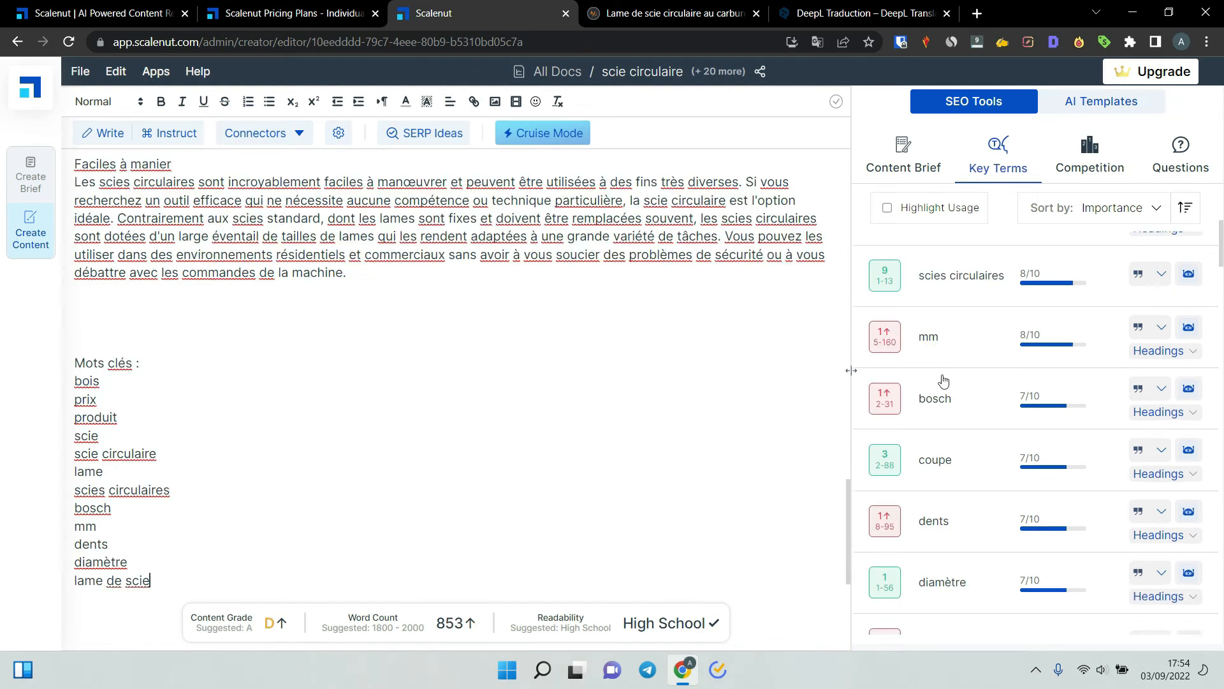
{"action": "scroll", "coordinate": [943, 380], "scroll_direction": "down", "scroll_amount": 8}
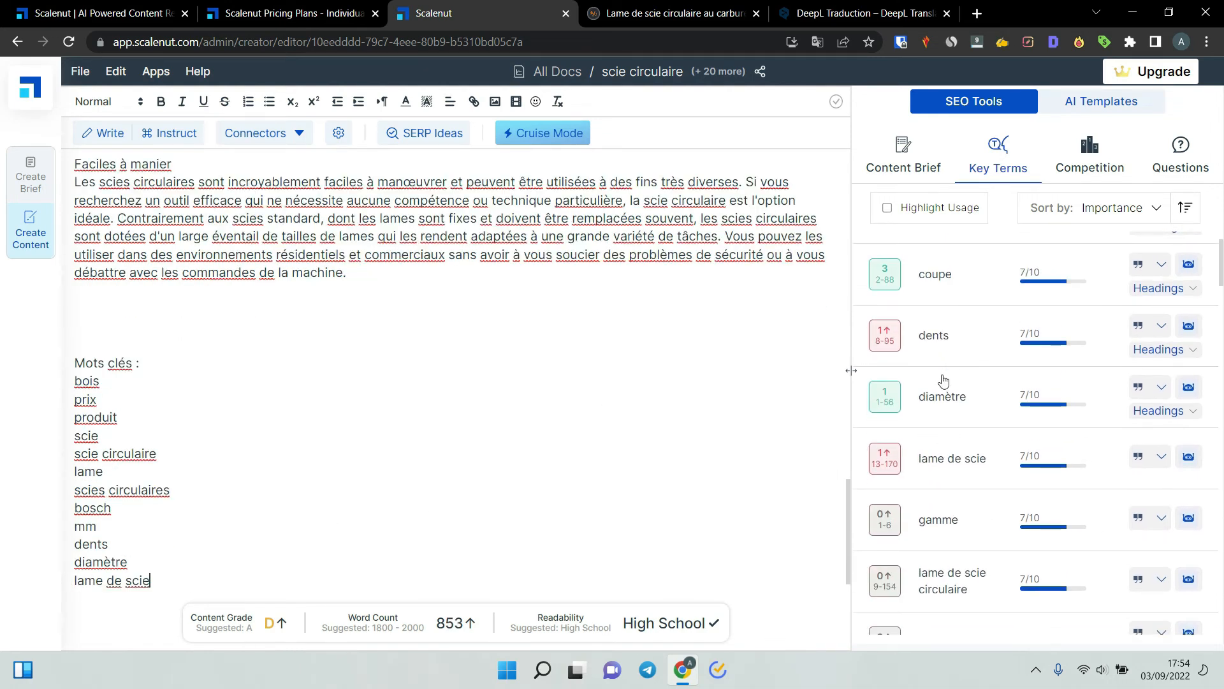
{"action": "scroll", "coordinate": [940, 374], "scroll_direction": "up", "scroll_amount": 2}
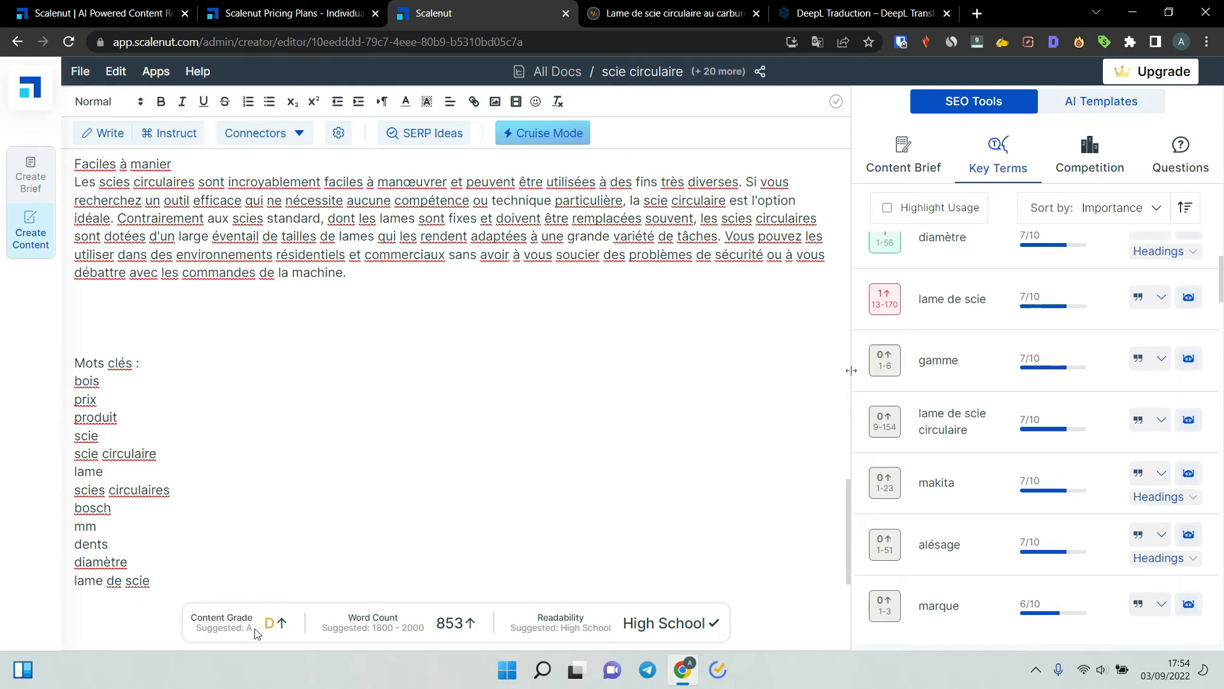
{"action": "mouse_move", "coordinate": [263, 629]}
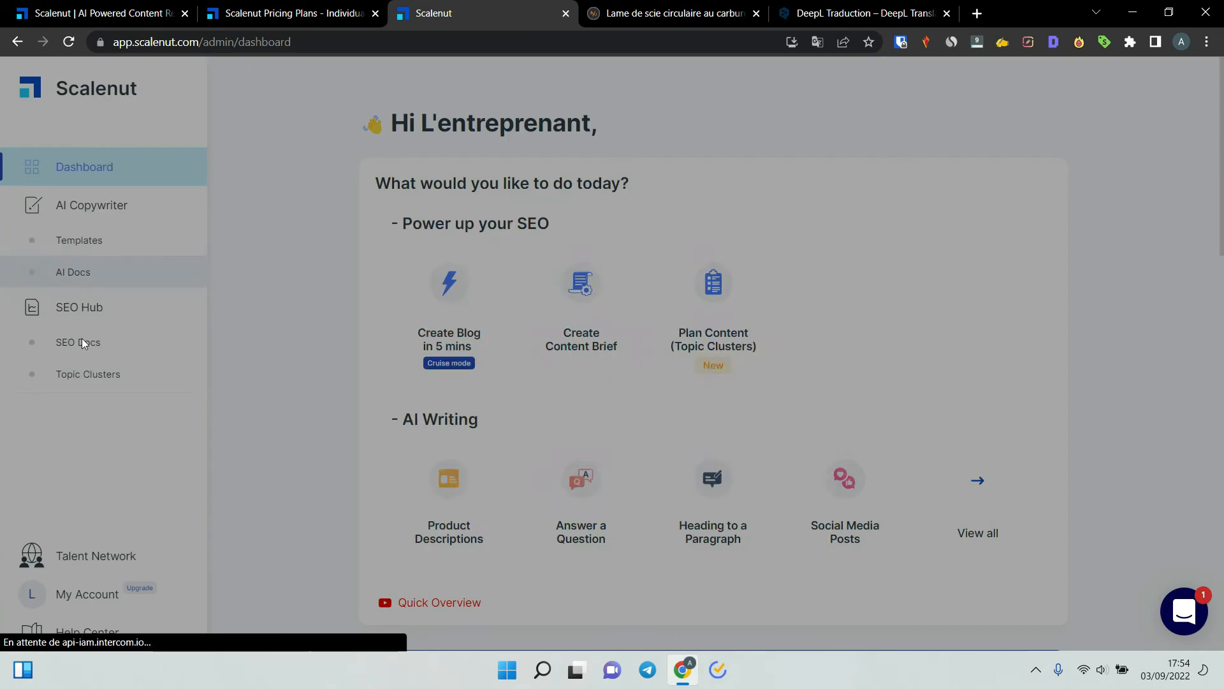
Step: Create an SEO doc for the keyword "what is a cover letter" with France as the location
{"action": "left_click", "coordinate": [112, 331]}
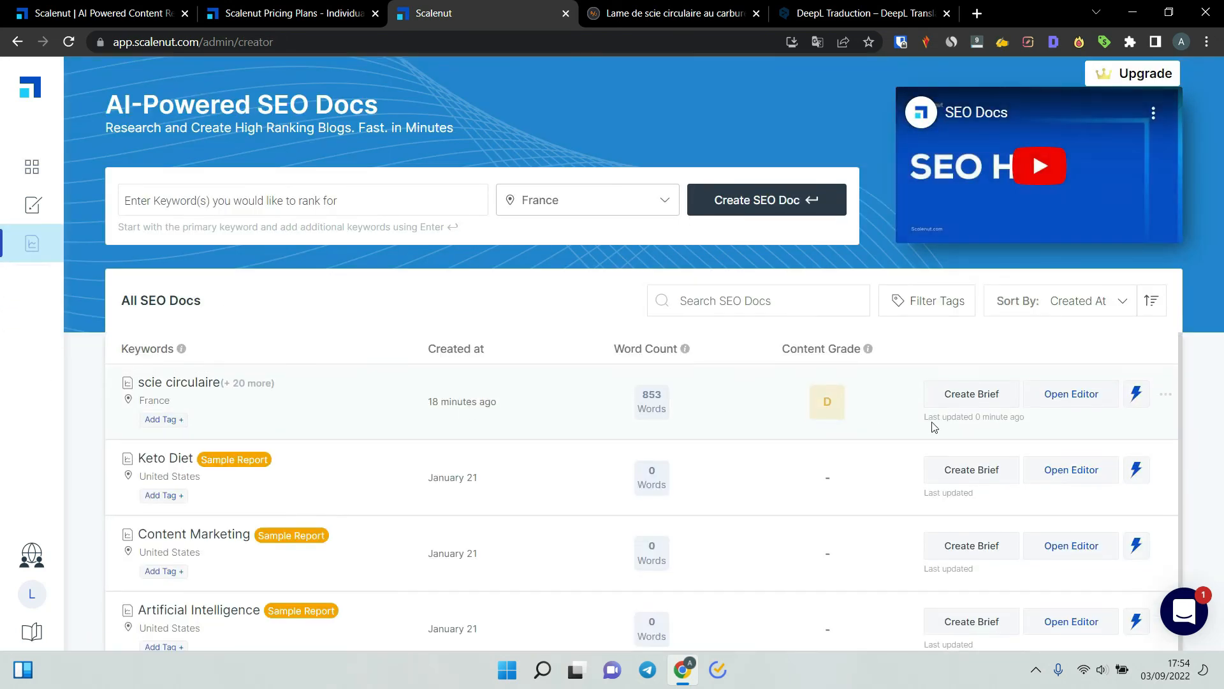
{"action": "left_click", "coordinate": [1166, 394]}
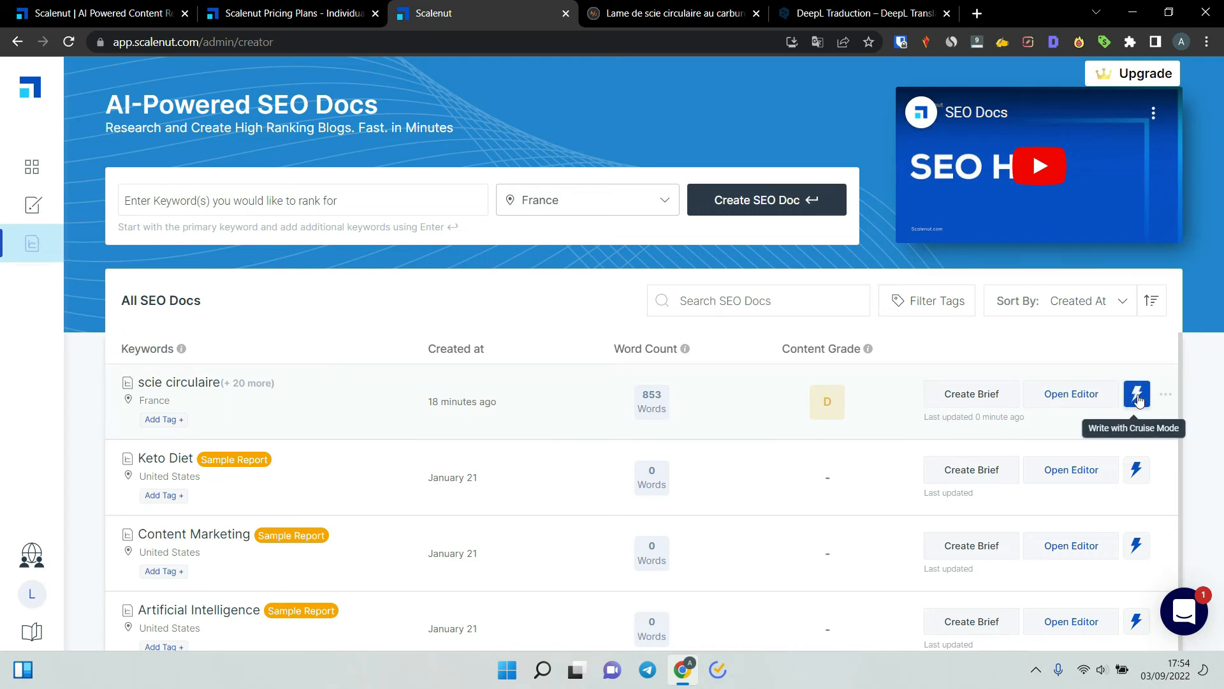
{"action": "left_click", "coordinate": [237, 200]}
{"action": "type", "text": "What is a"}
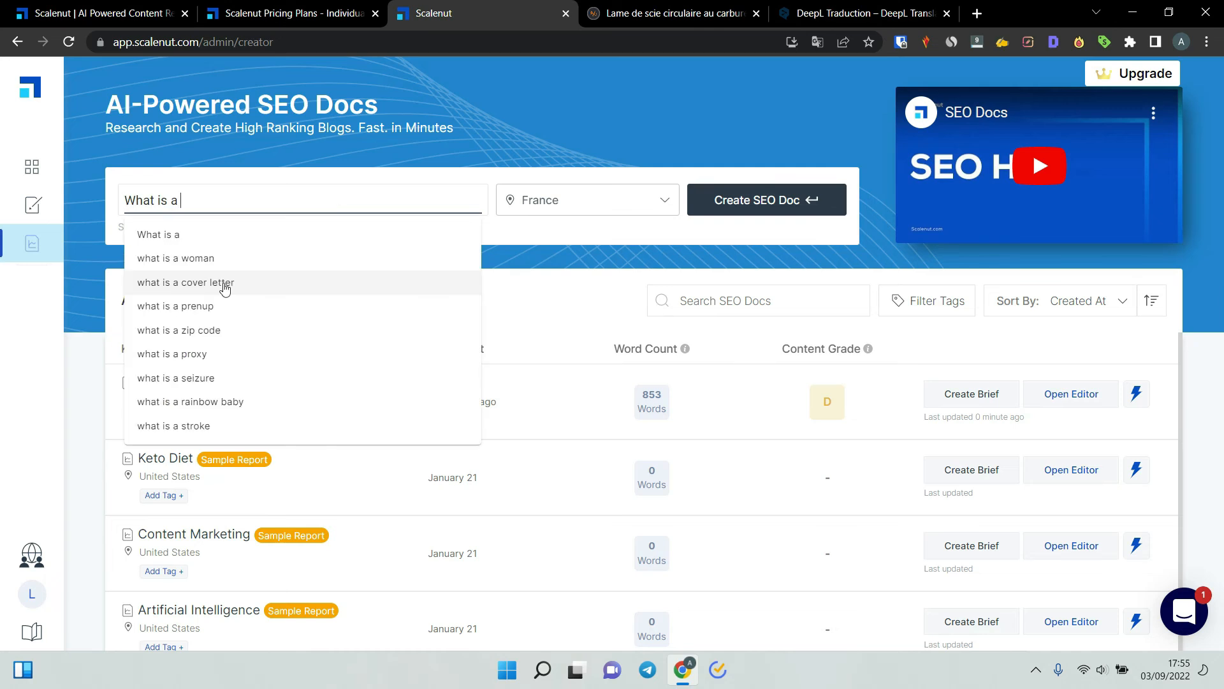
{"action": "left_click", "coordinate": [220, 282]}
{"action": "left_click", "coordinate": [739, 202]}
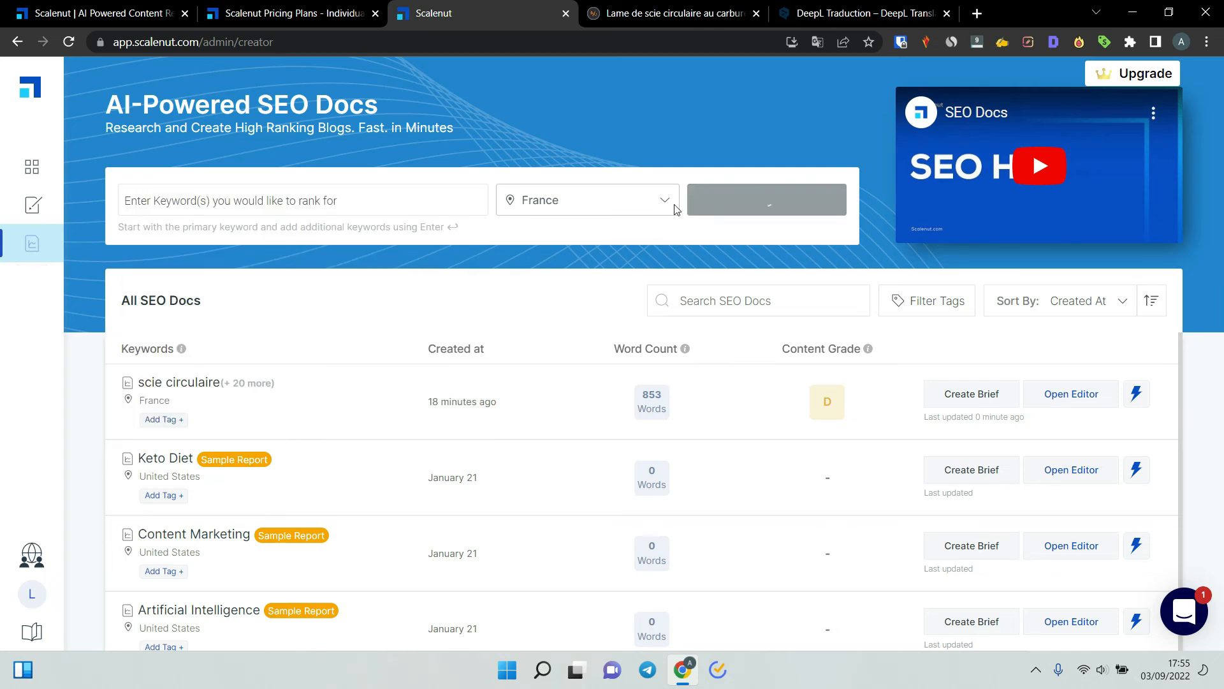
{"action": "left_click", "coordinate": [603, 204]}
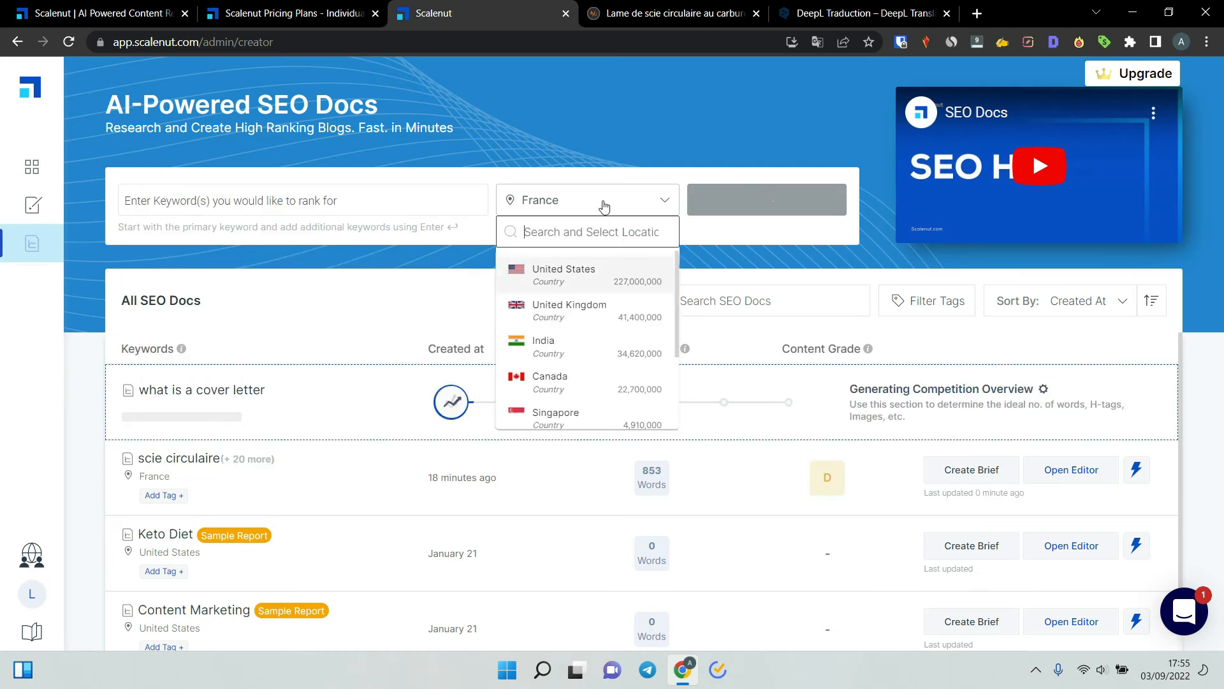
{"action": "left_click", "coordinate": [593, 230]}
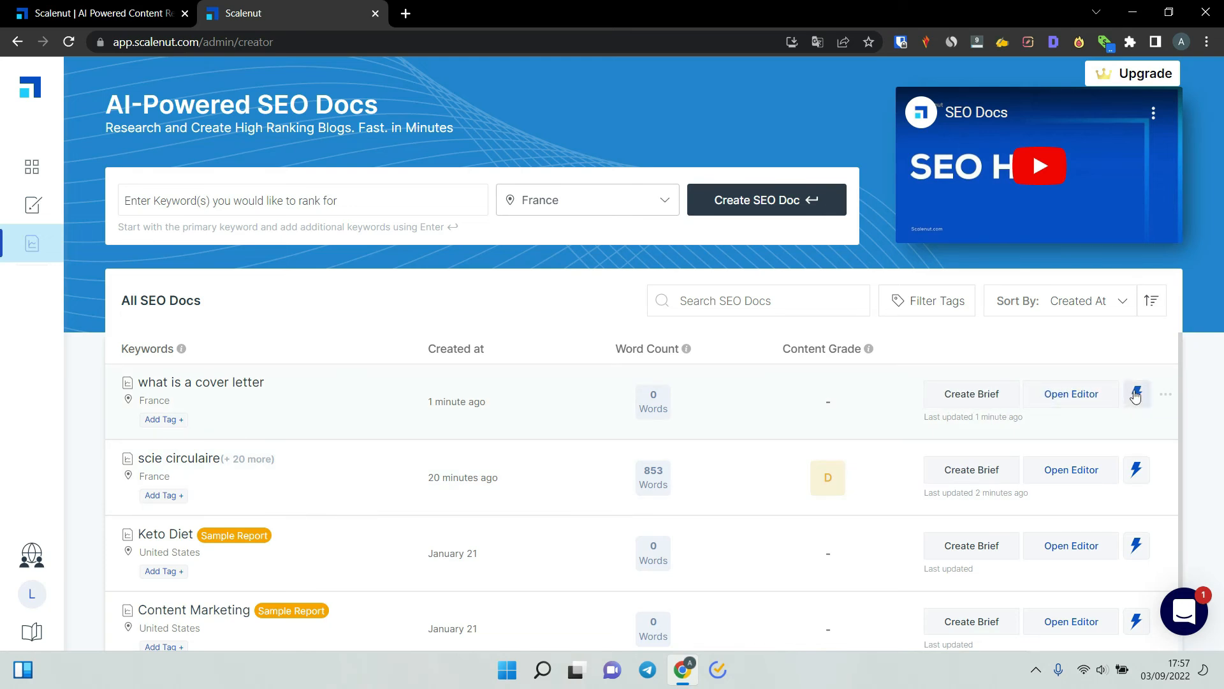
Step: View the "what is a cover letter" doc in the editor and its Cruise Mode blog context stage
{"action": "left_click", "coordinate": [1071, 396]}
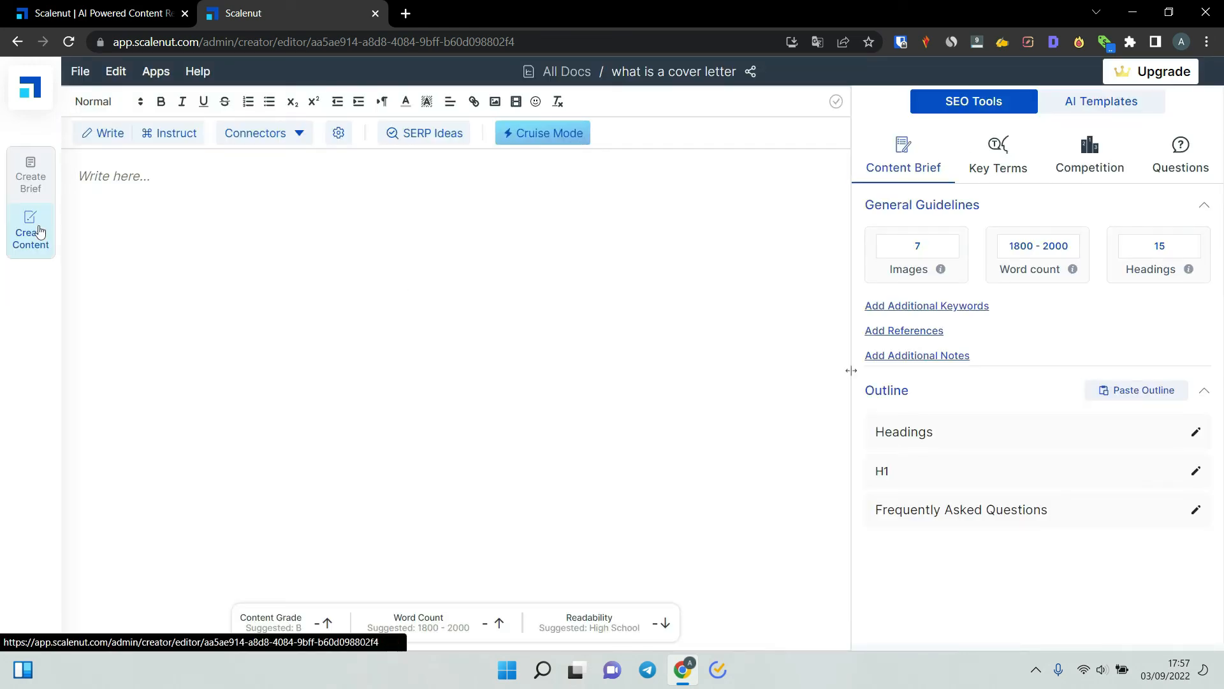
{"action": "left_click", "coordinate": [72, 349]}
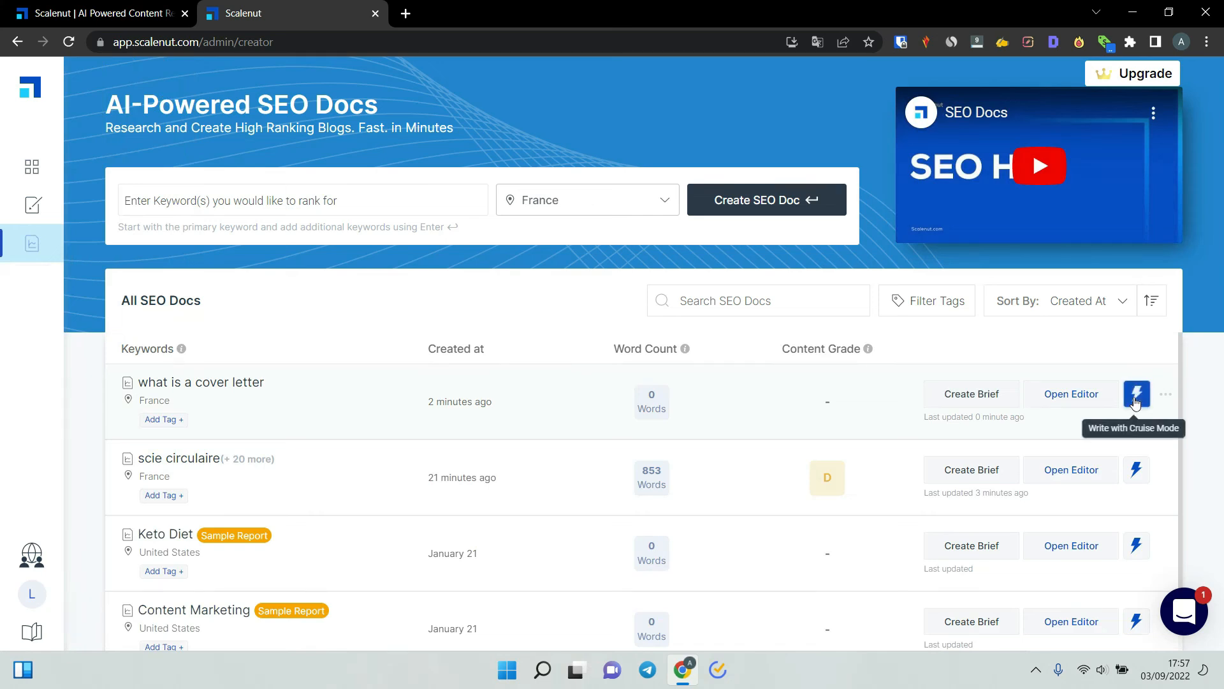
{"action": "left_click", "coordinate": [1136, 401]}
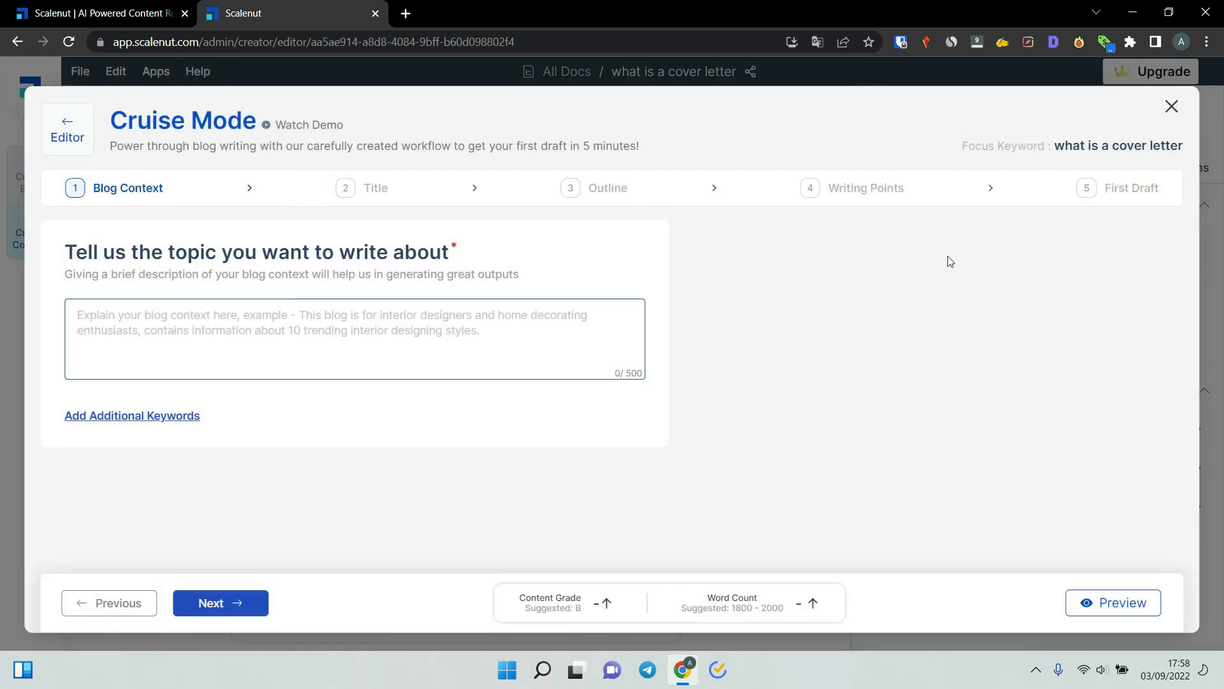
{"action": "left_click", "coordinate": [1171, 106]}
Step: Look at the Talent Network's content catalog and its Blog / Article request form
{"action": "left_click", "coordinate": [31, 173]}
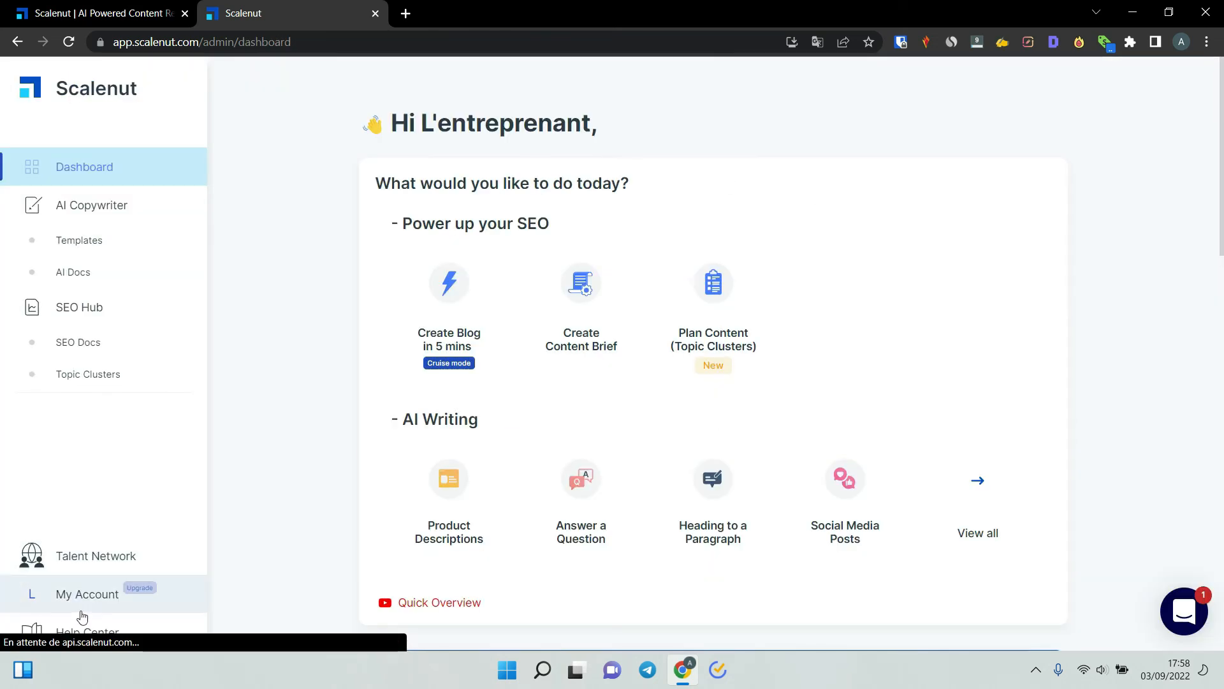
{"action": "left_click", "coordinate": [70, 558]}
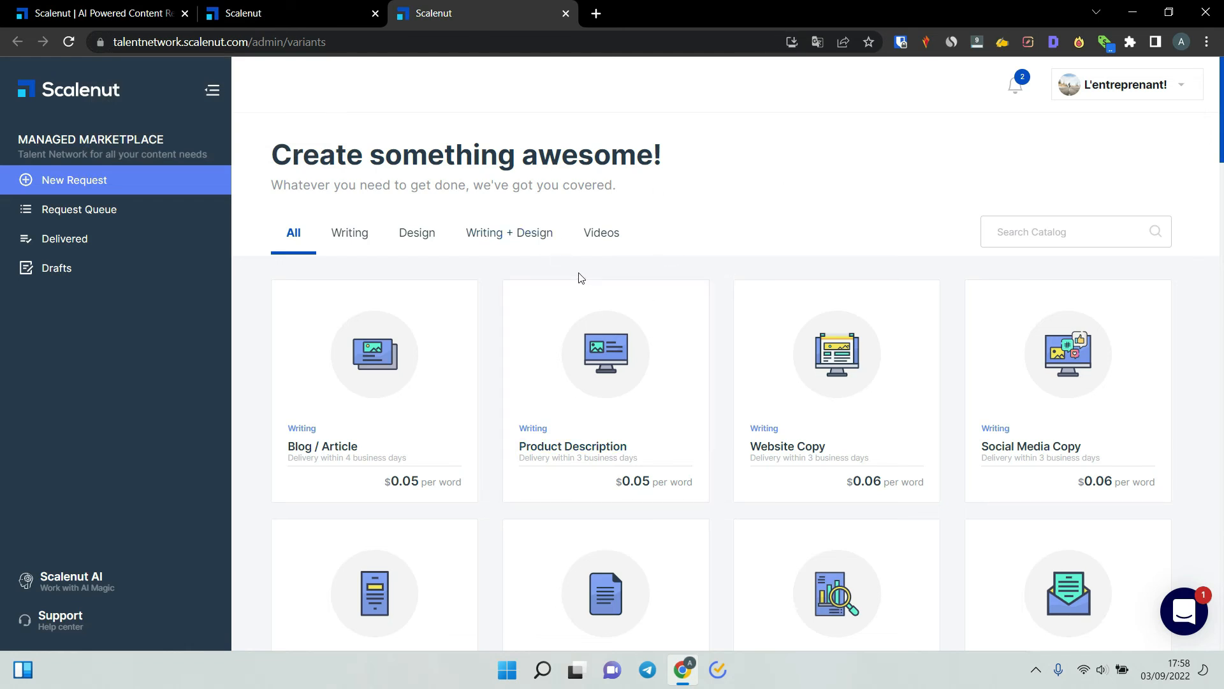
{"action": "left_click", "coordinate": [383, 381]}
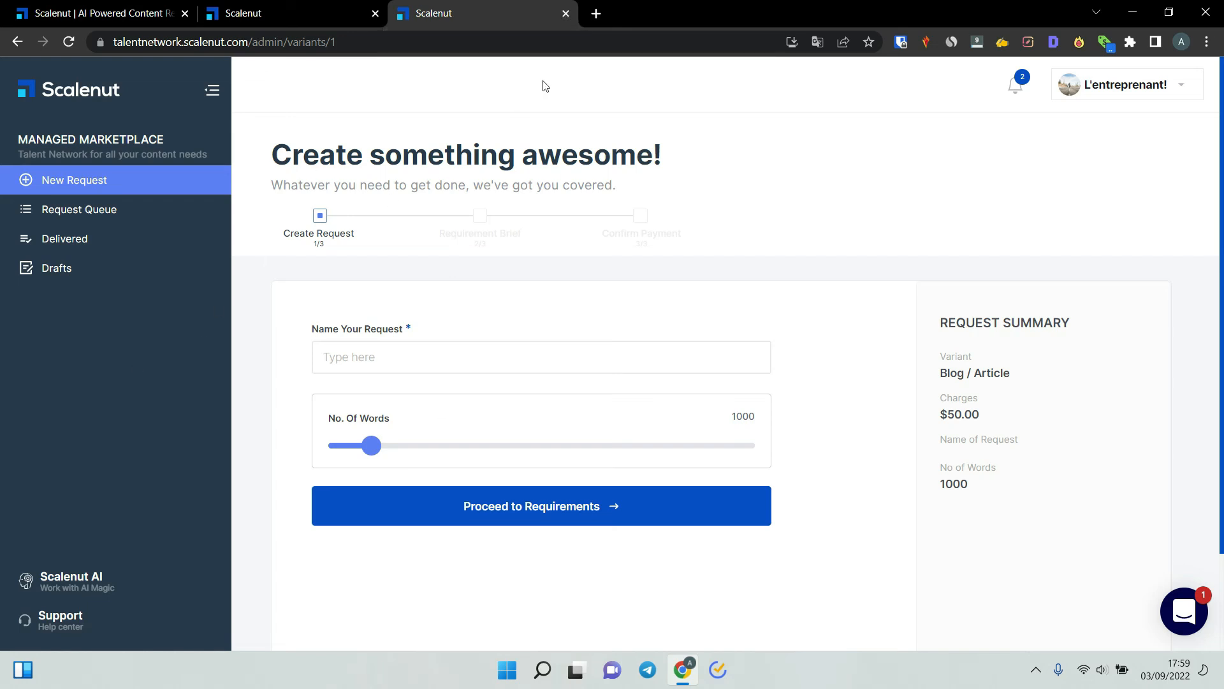
{"action": "left_click", "coordinate": [566, 14]}
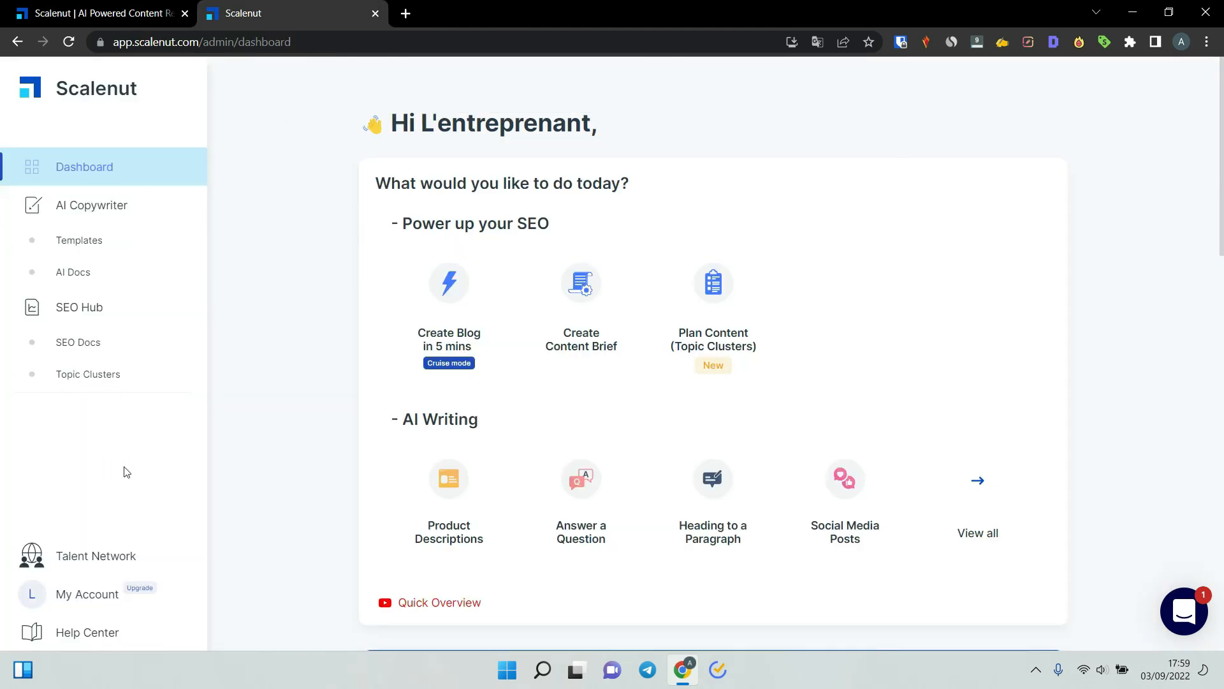
Step: Compare the features and prices of the Free, Individual, Growth and Pro subscription plans in the account settings
{"action": "left_click", "coordinate": [79, 596]}
{"action": "left_click", "coordinate": [150, 75]}
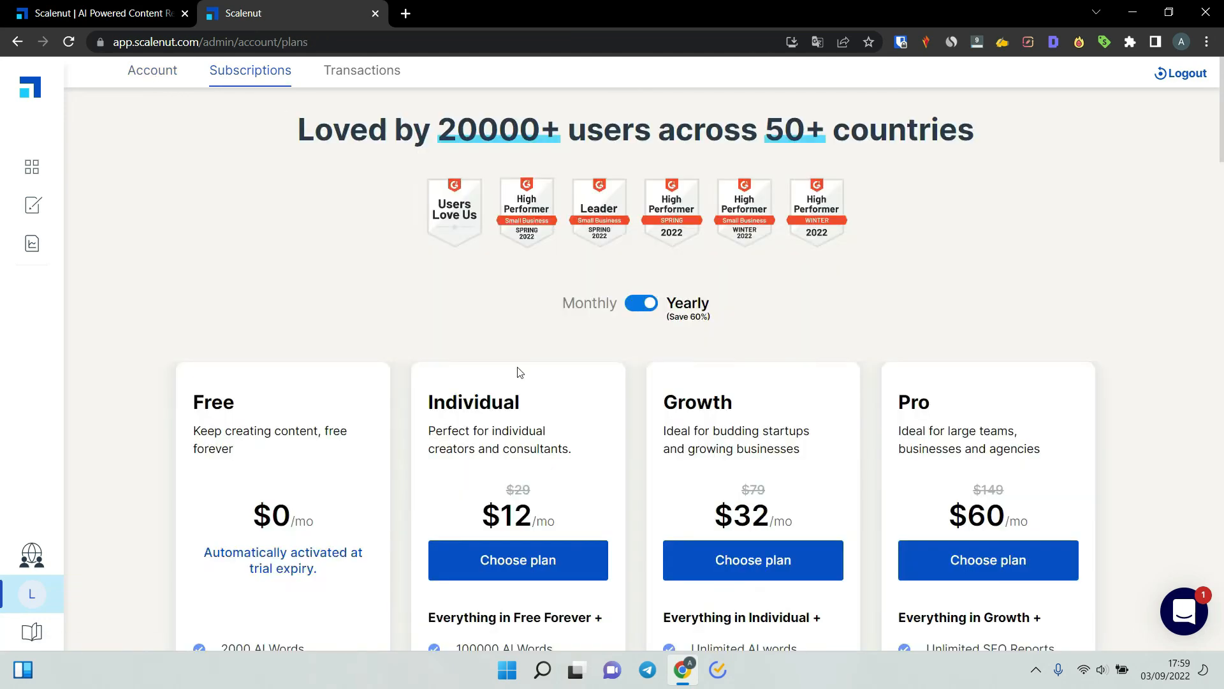
{"action": "scroll", "coordinate": [518, 369], "scroll_direction": "down", "scroll_amount": 20}
{"action": "scroll", "coordinate": [518, 368], "scroll_direction": "up", "scroll_amount": 20}
{"action": "scroll", "coordinate": [192, 267], "scroll_direction": "down", "scroll_amount": 5}
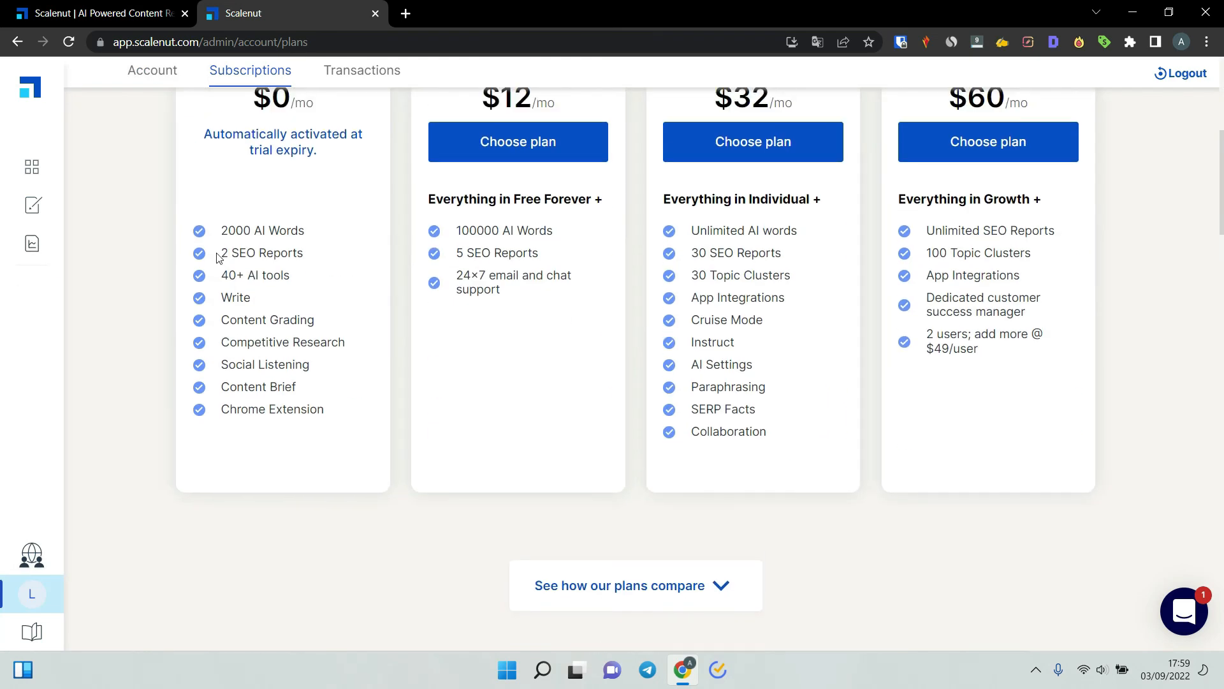
{"action": "scroll", "coordinate": [280, 265], "scroll_direction": "up", "scroll_amount": 5}
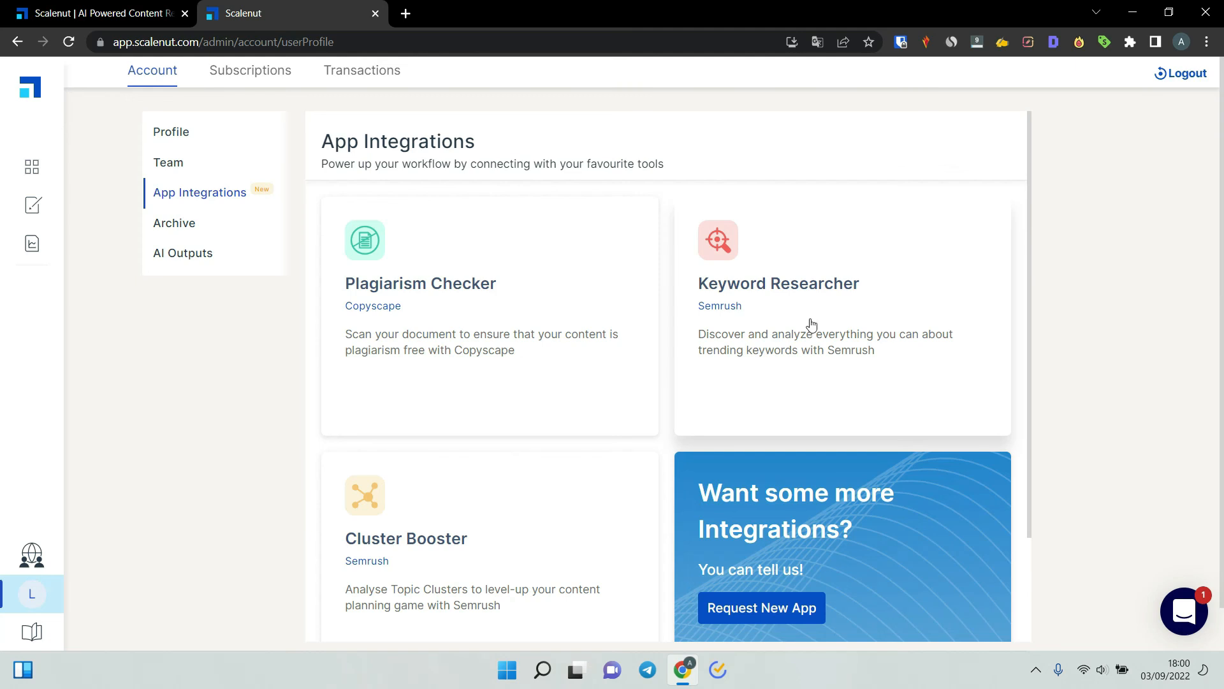
Step: Examine the account's app integrations, including the Cluster Booster details and preview images, and check the archived SEO docs
{"action": "scroll", "coordinate": [822, 323], "scroll_direction": "down", "scroll_amount": 1}
{"action": "scroll", "coordinate": [844, 324], "scroll_direction": "down", "scroll_amount": 1}
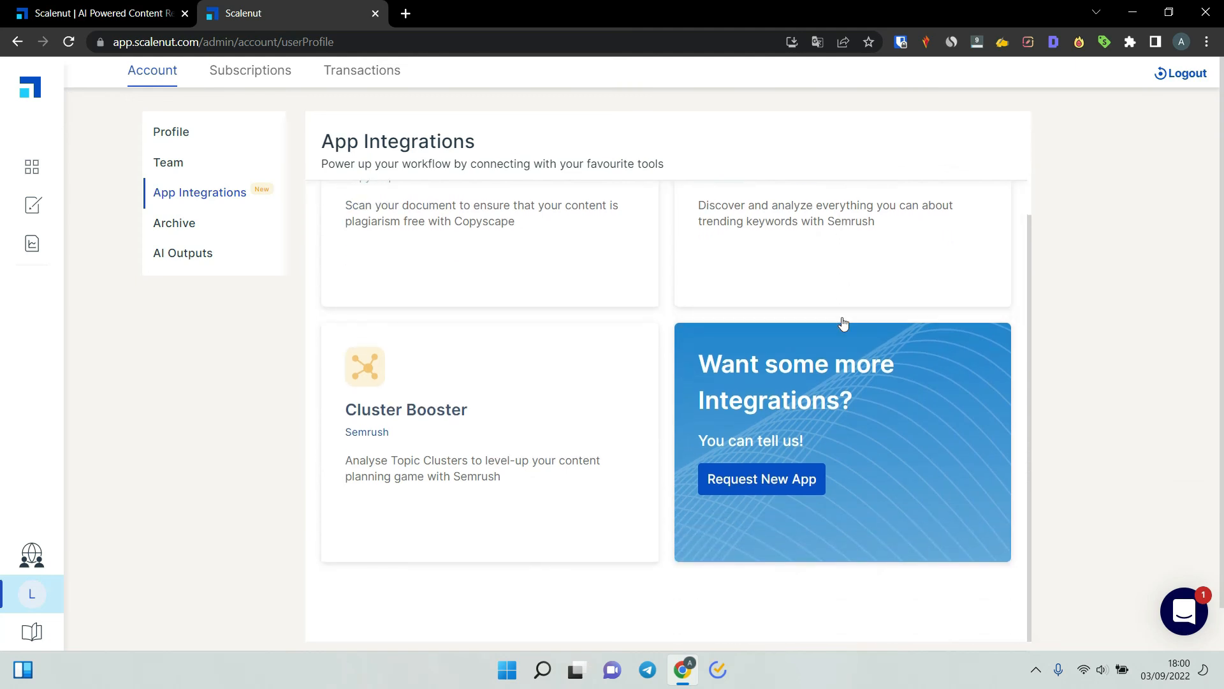
{"action": "left_click", "coordinate": [469, 437]}
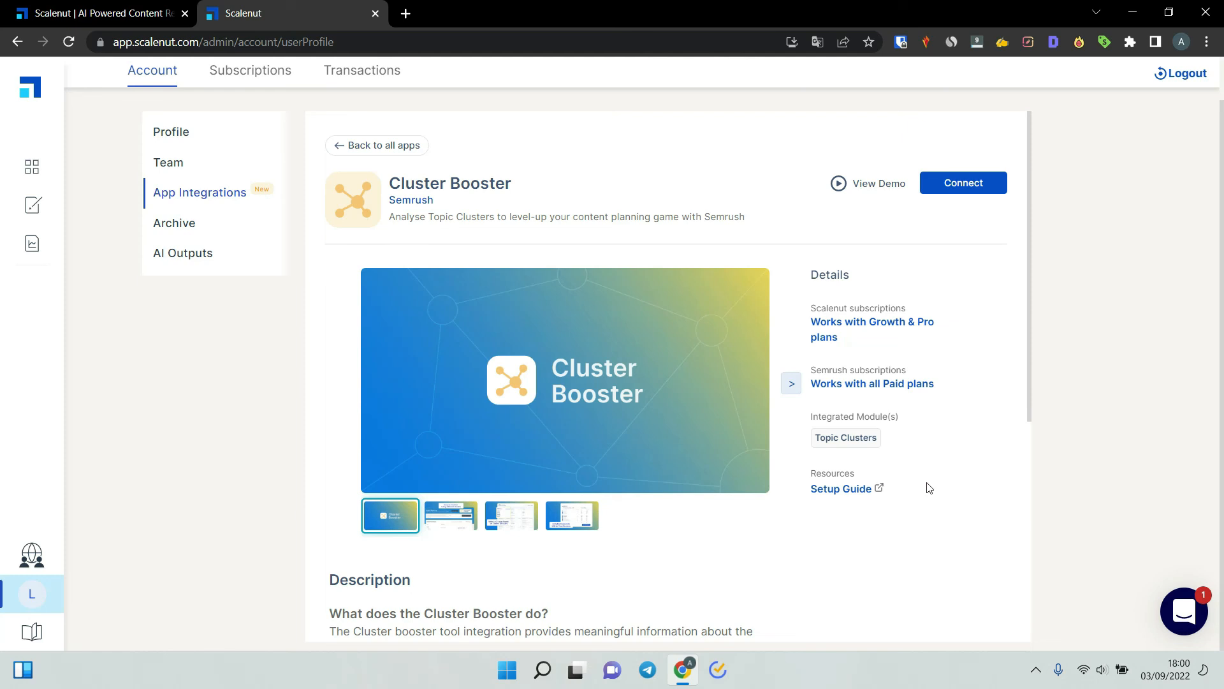
{"action": "scroll", "coordinate": [758, 358], "scroll_direction": "down", "scroll_amount": 1}
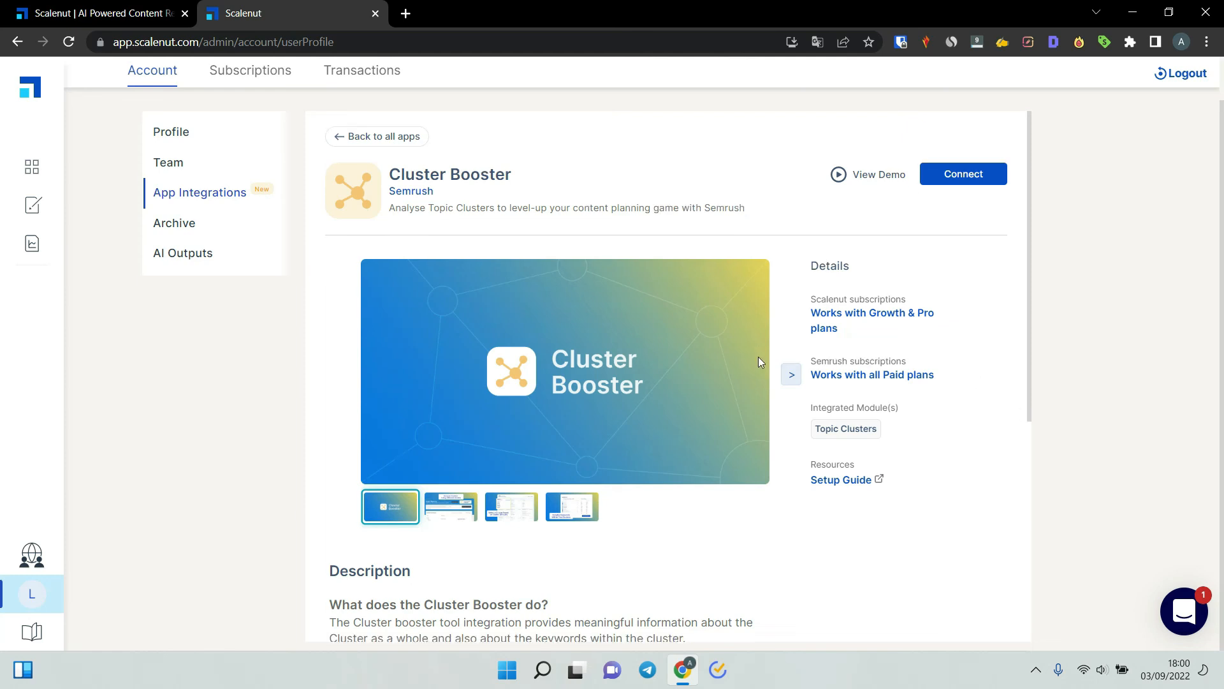
{"action": "left_click", "coordinate": [507, 496]}
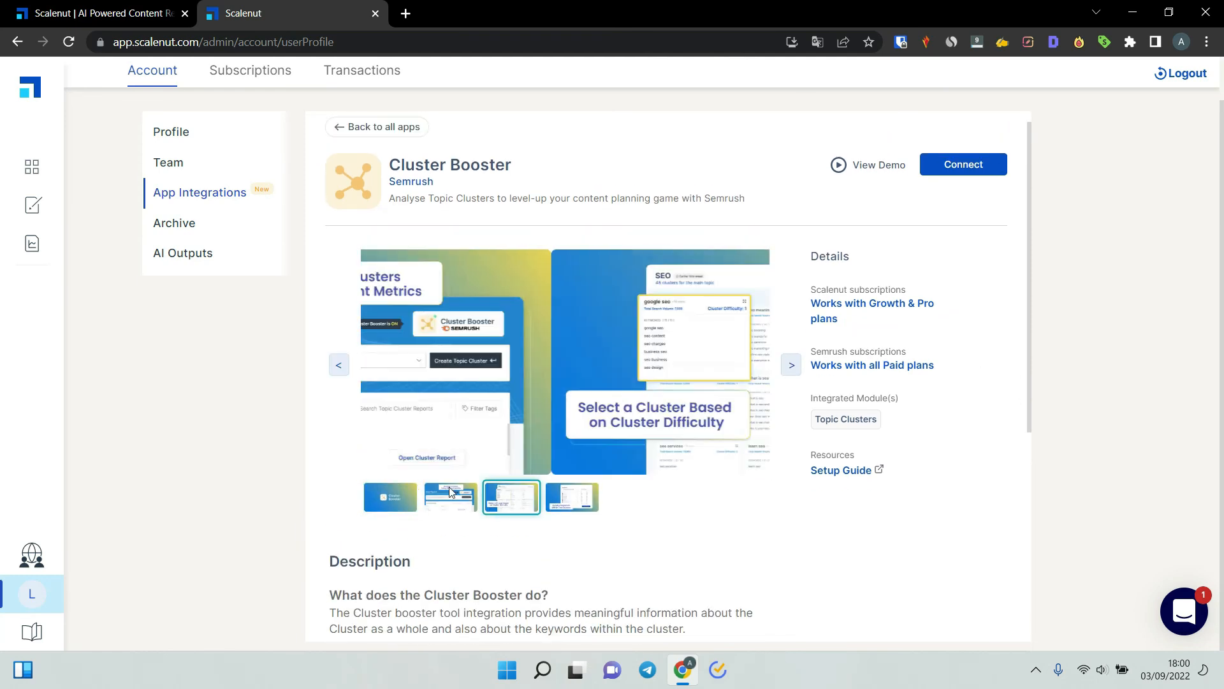
{"action": "scroll", "coordinate": [512, 368], "scroll_direction": "down", "scroll_amount": 1}
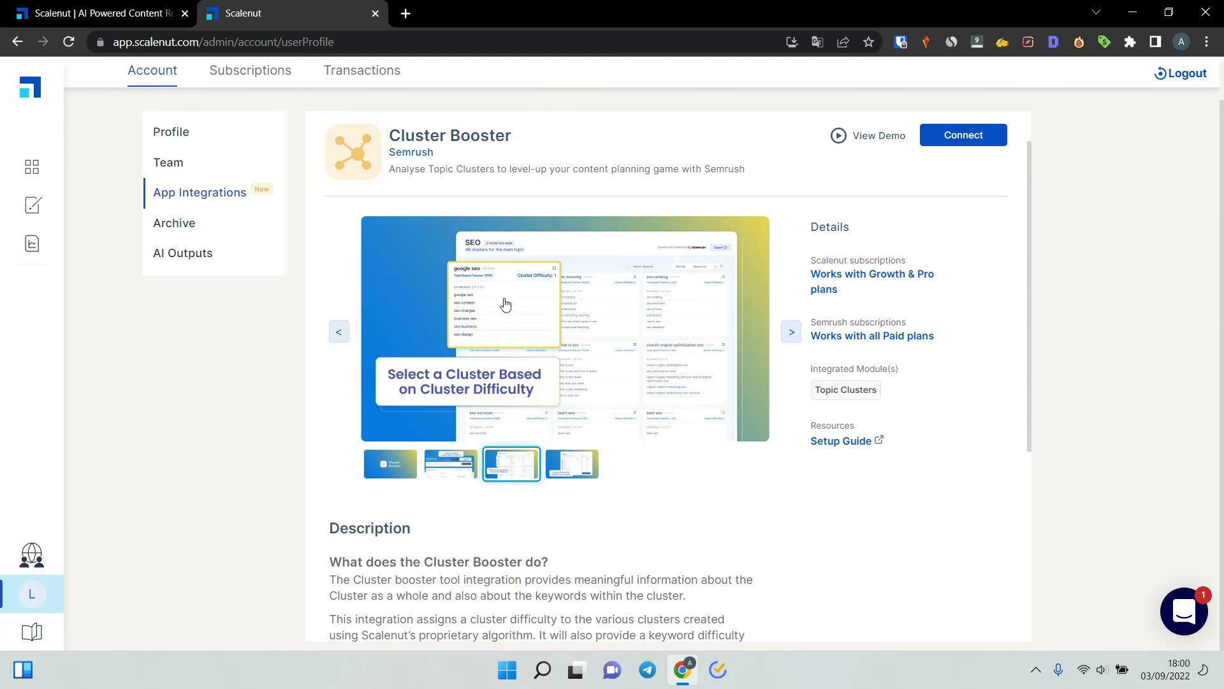
{"action": "left_click", "coordinate": [448, 462]}
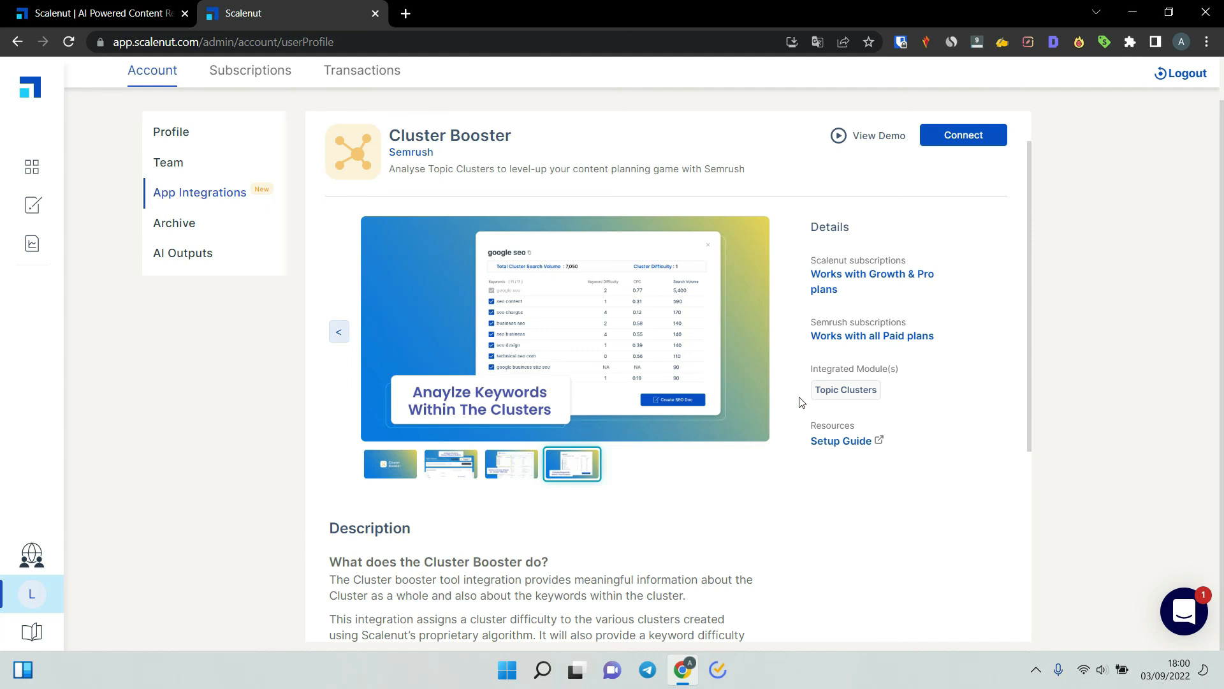
{"action": "scroll", "coordinate": [801, 402], "scroll_direction": "down", "scroll_amount": 1}
{"action": "scroll", "coordinate": [801, 402], "scroll_direction": "up", "scroll_amount": 2}
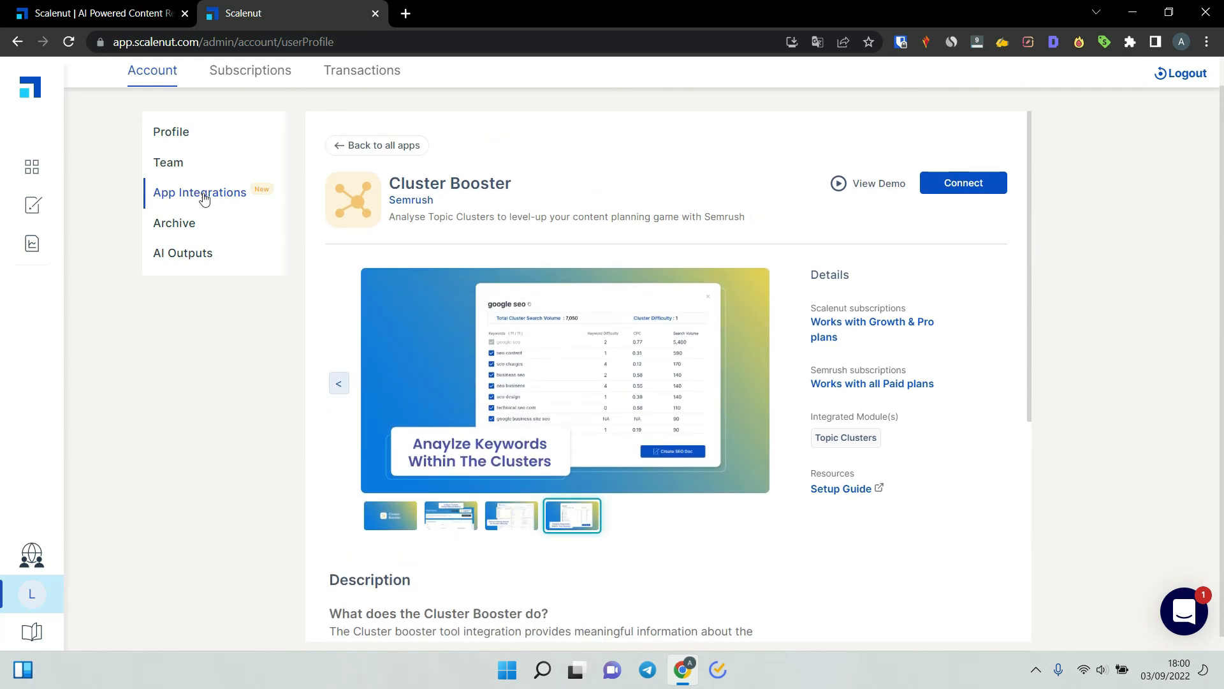
{"action": "left_click", "coordinate": [156, 222]}
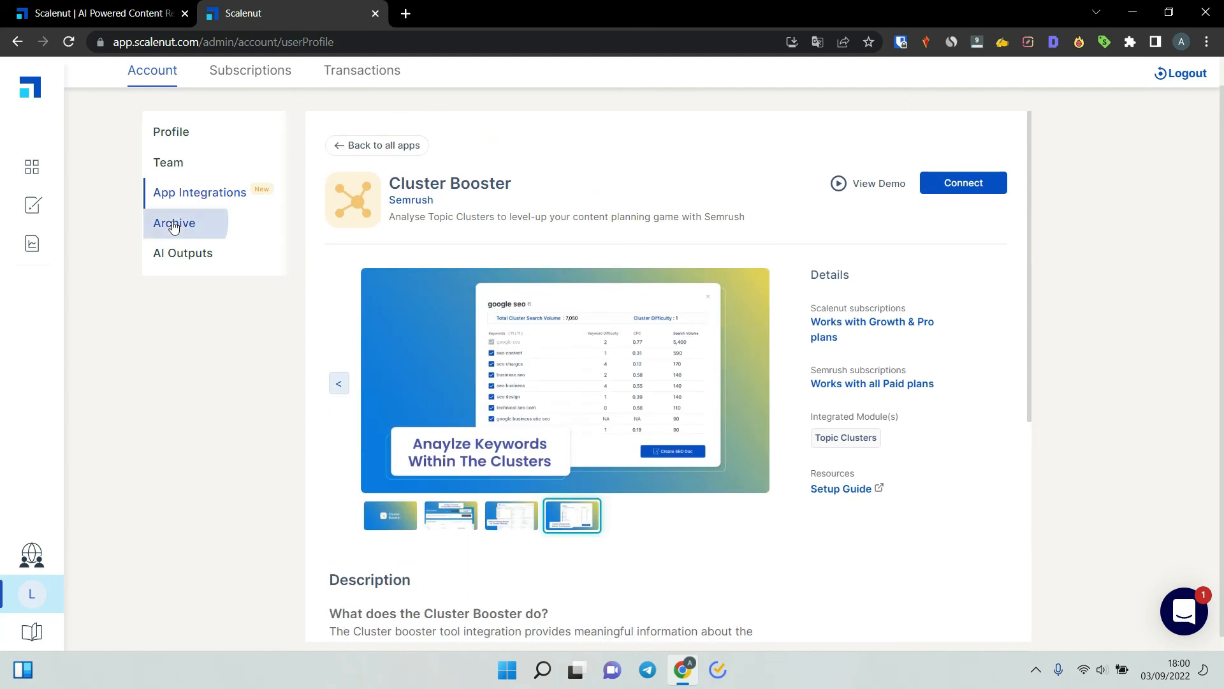
{"action": "mouse_move", "coordinate": [115, 197]}
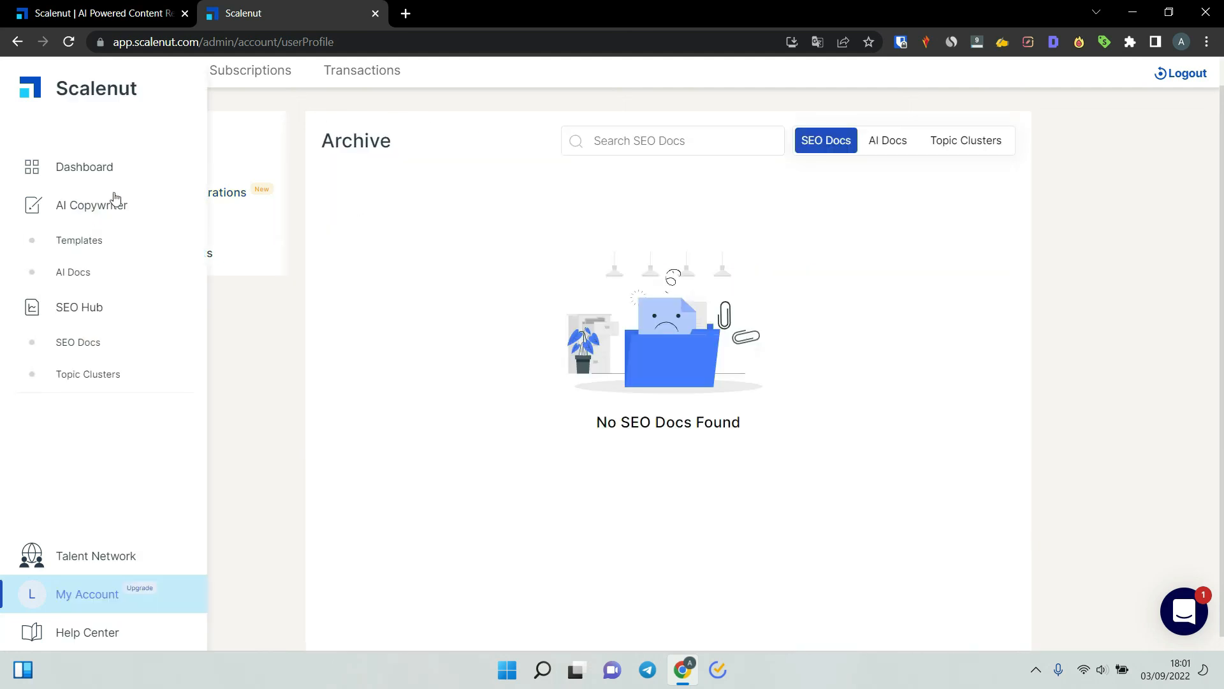
Step: Open the "scie circulaire" SEO doc in the editor and delete its entire article text
{"action": "left_click", "coordinate": [117, 168]}
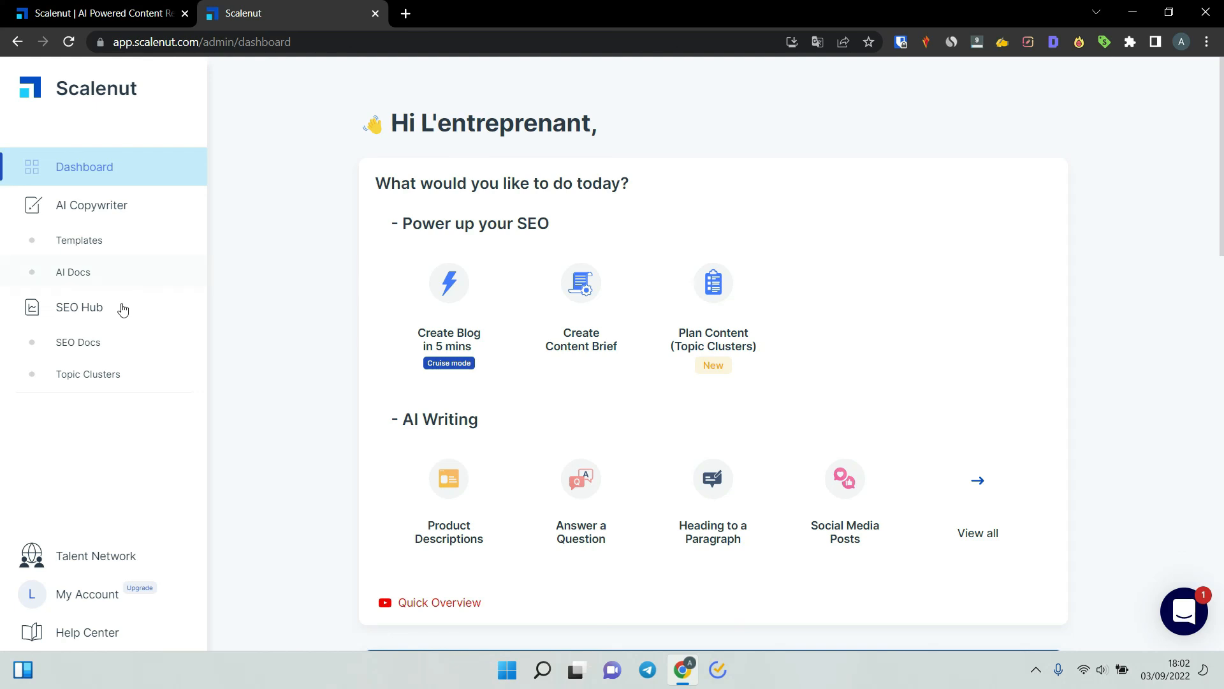
{"action": "left_click", "coordinate": [77, 343]}
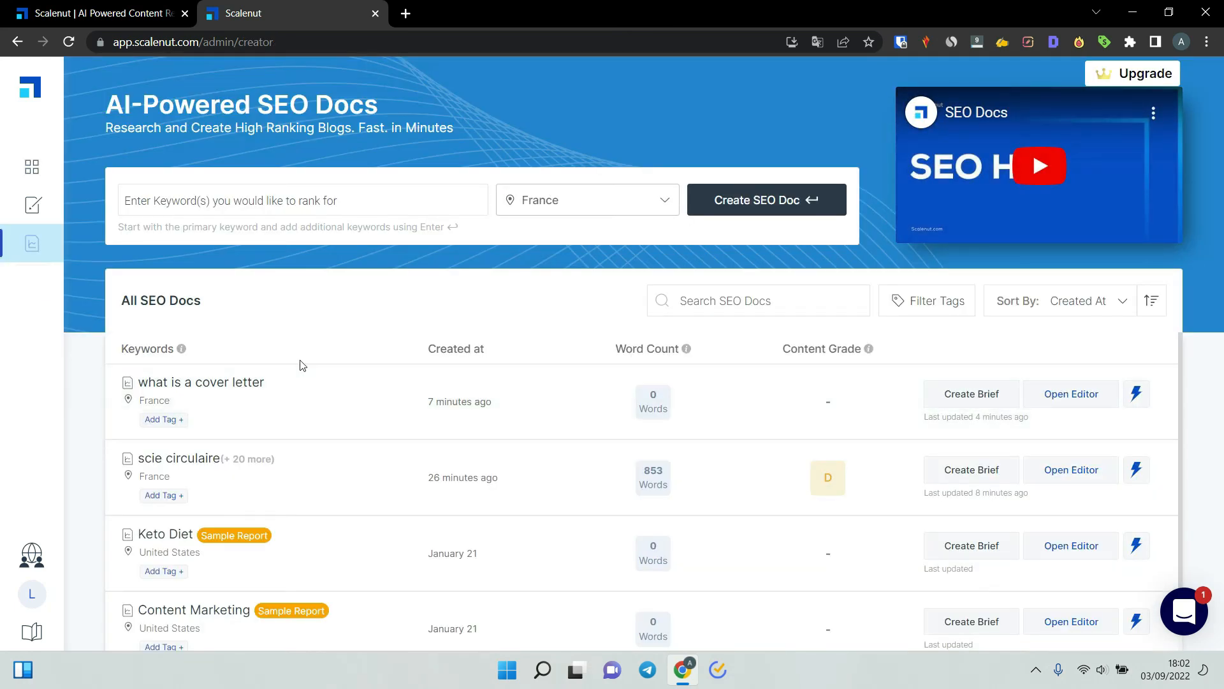
{"action": "left_click", "coordinate": [1064, 476]}
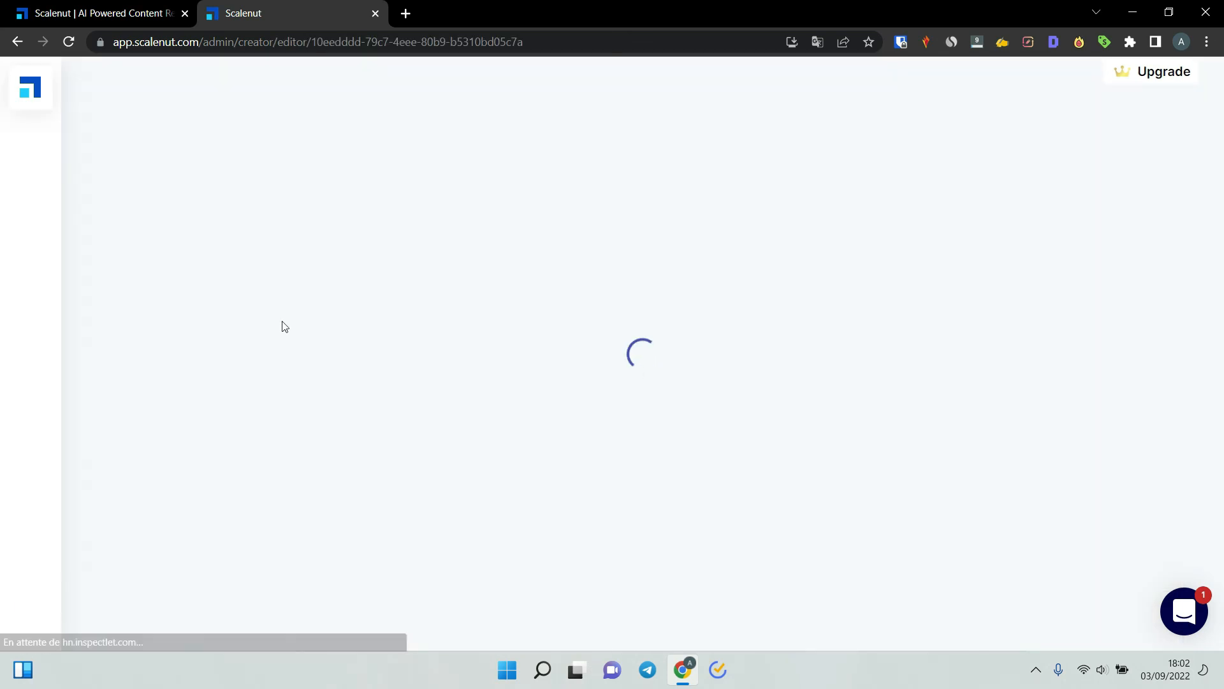
{"action": "left_click", "coordinate": [358, 299]}
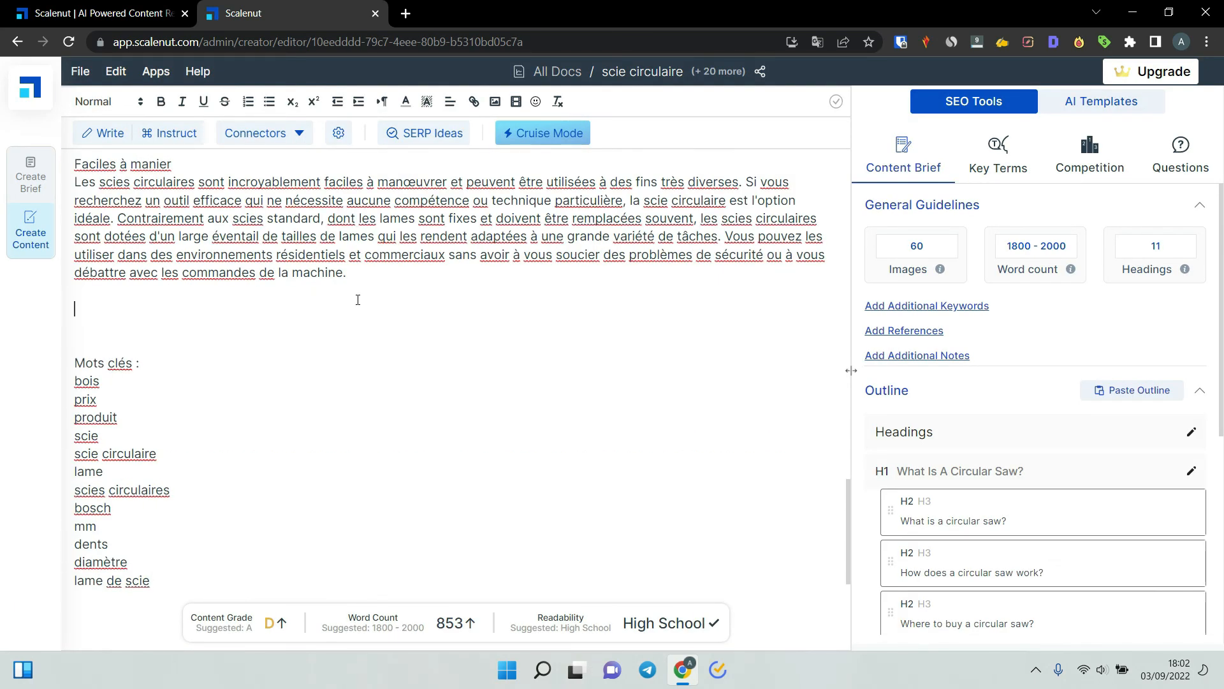
{"action": "key", "text": "ctrl+a"}
{"action": "key", "text": "Delete"}
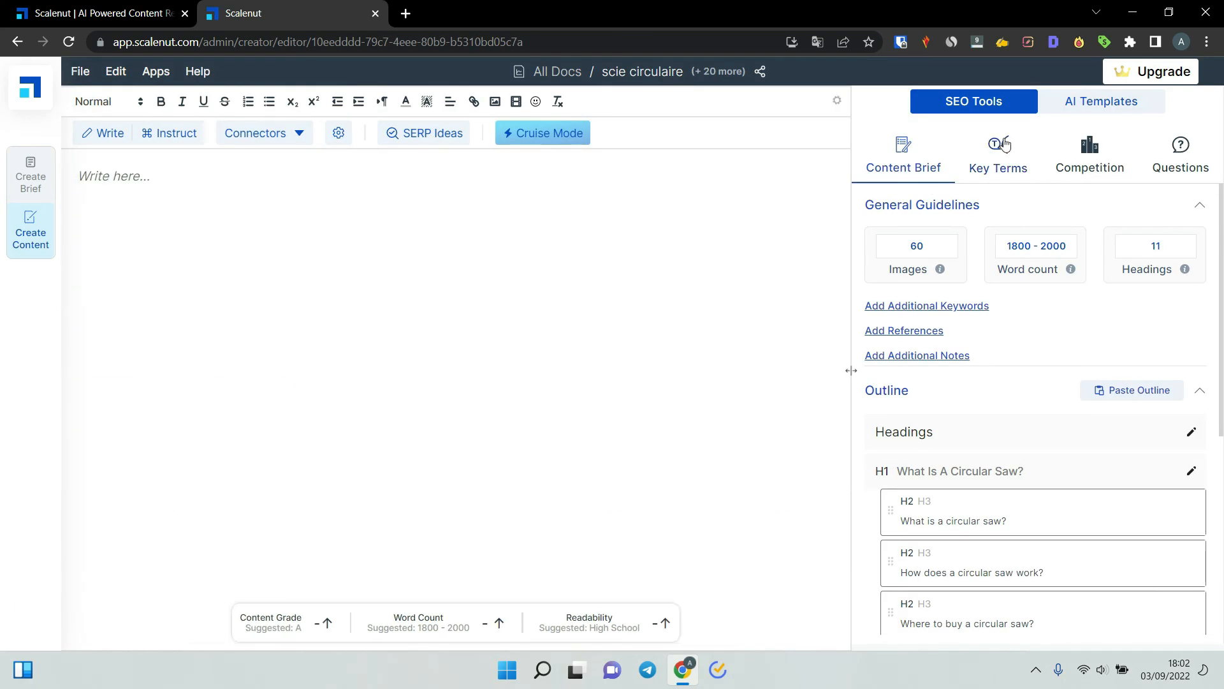
Step: Review the key terms, competition, questions and content brief available for the "scie circulaire" doc
{"action": "left_click", "coordinate": [1004, 145]}
{"action": "scroll", "coordinate": [1001, 533], "scroll_direction": "down", "scroll_amount": 1}
{"action": "scroll", "coordinate": [1000, 533], "scroll_direction": "up", "scroll_amount": 1}
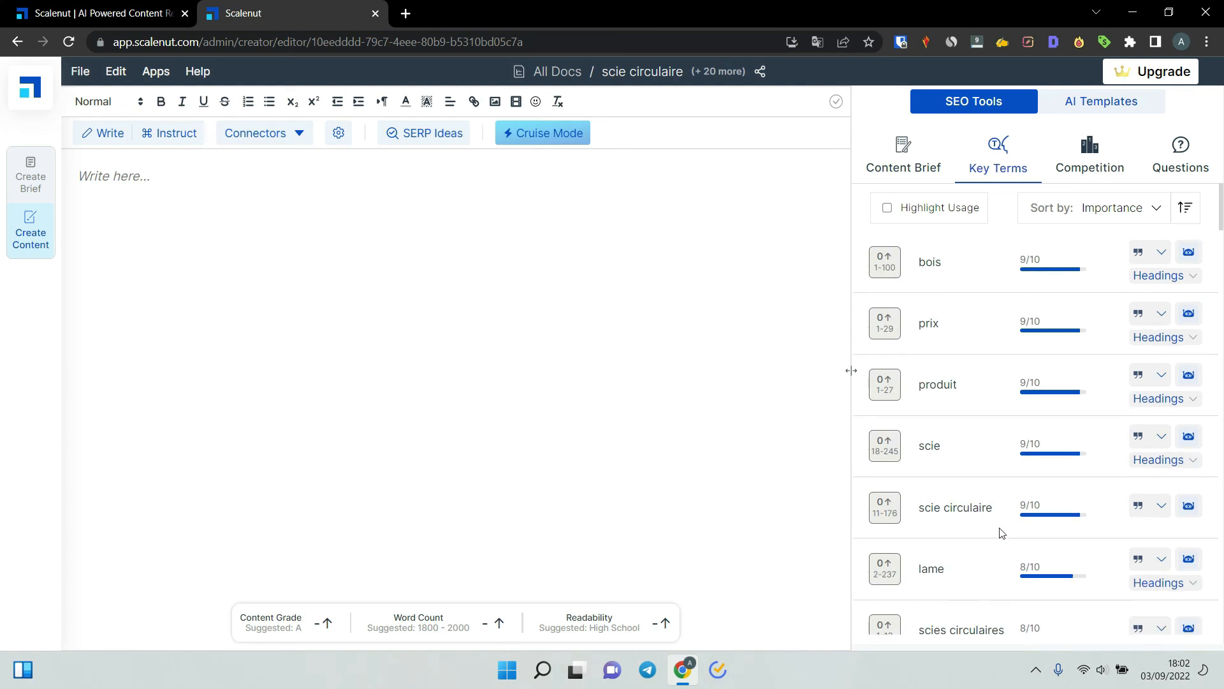
{"action": "left_click", "coordinate": [136, 220]}
{"action": "left_click", "coordinate": [1080, 147]}
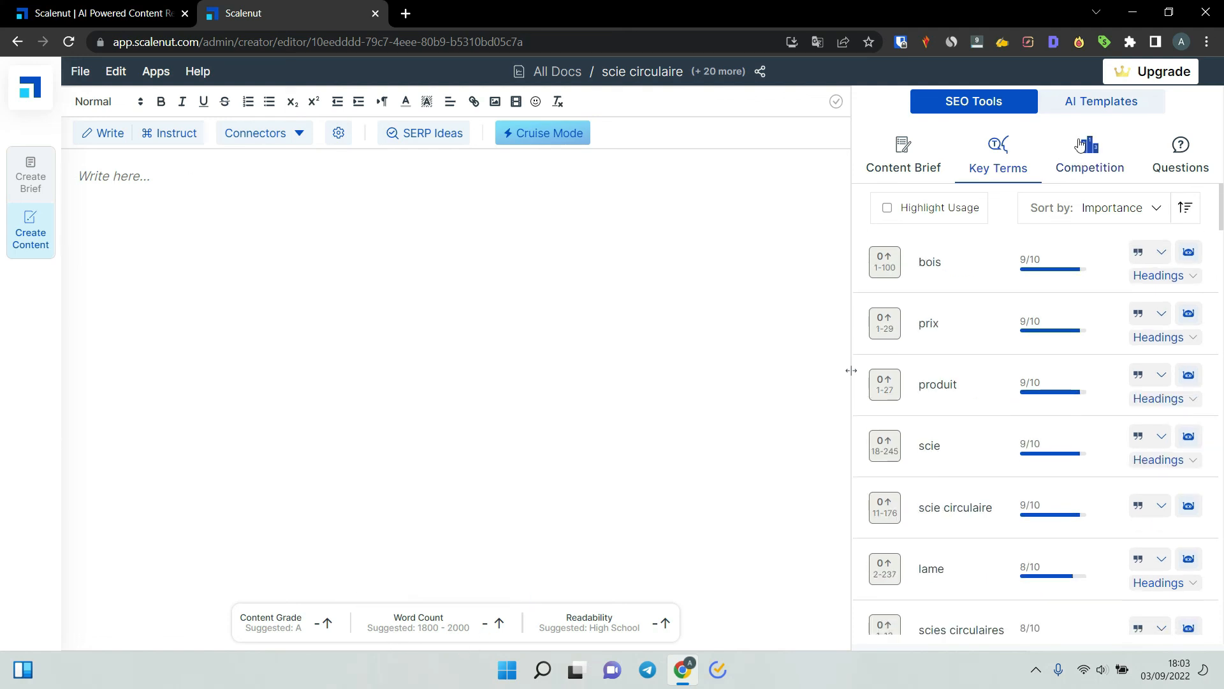
{"action": "left_click", "coordinate": [1194, 158]}
{"action": "left_click", "coordinate": [903, 153]}
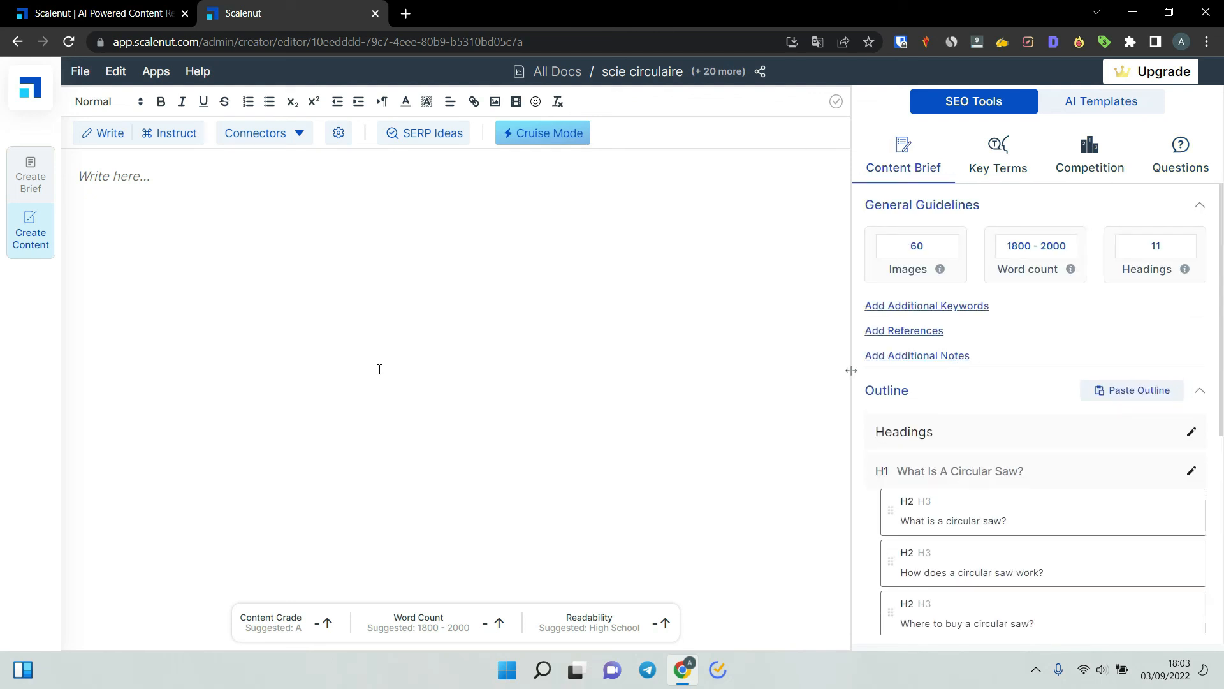